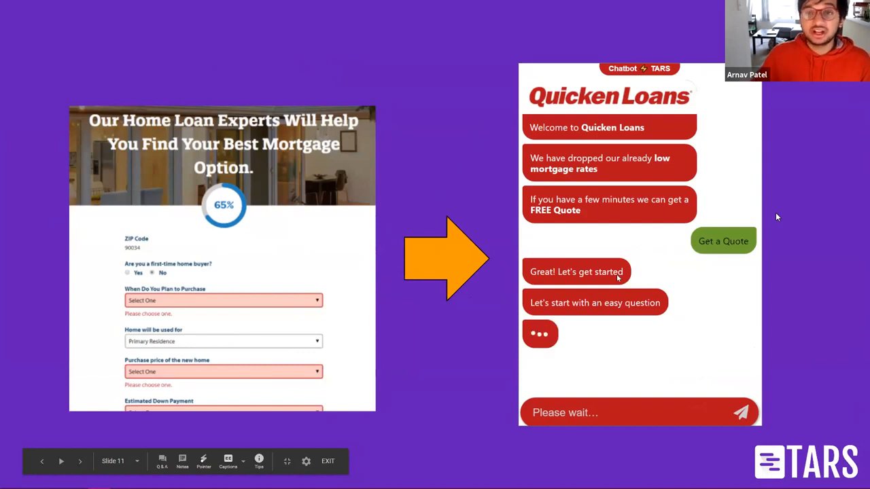
Step: Step through the Subway store and sandwich-making slides to the Quicken Loans chatbot comparison slide
{"action": "key", "text": "Right"}
{"action": "key", "text": "Right"}
{"action": "key", "text": "Right"}
{"action": "key", "text": "Right"}
{"action": "key", "text": "Right"}
{"action": "key", "text": "Right"}
{"action": "key", "text": "Right"}
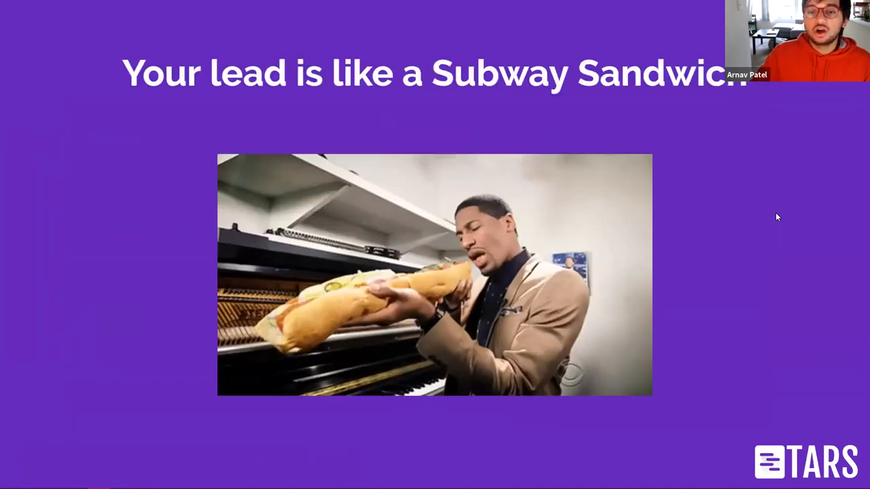
{"action": "key", "text": "Right"}
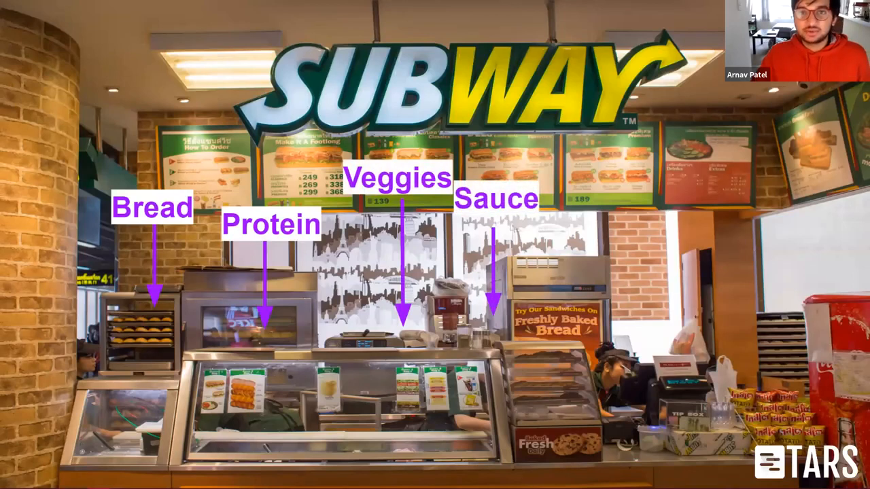
{"action": "key", "text": "Right"}
{"action": "key", "text": "Right"}
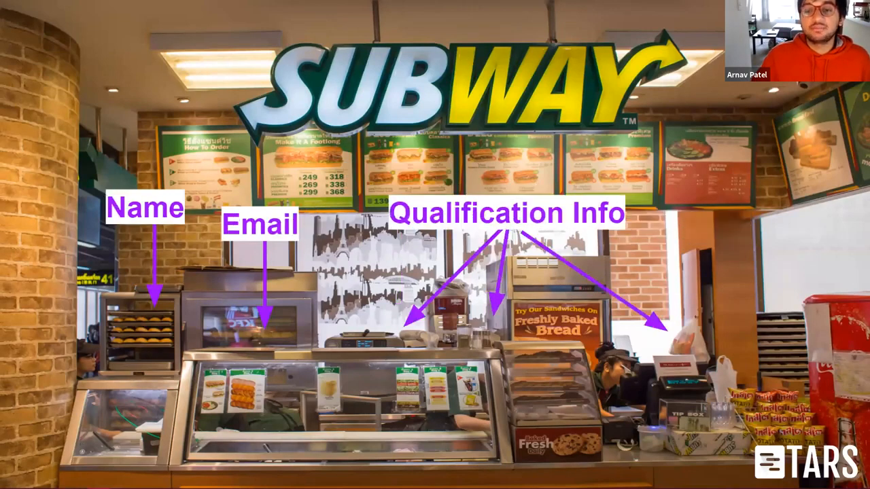
{"action": "key", "text": "Right"}
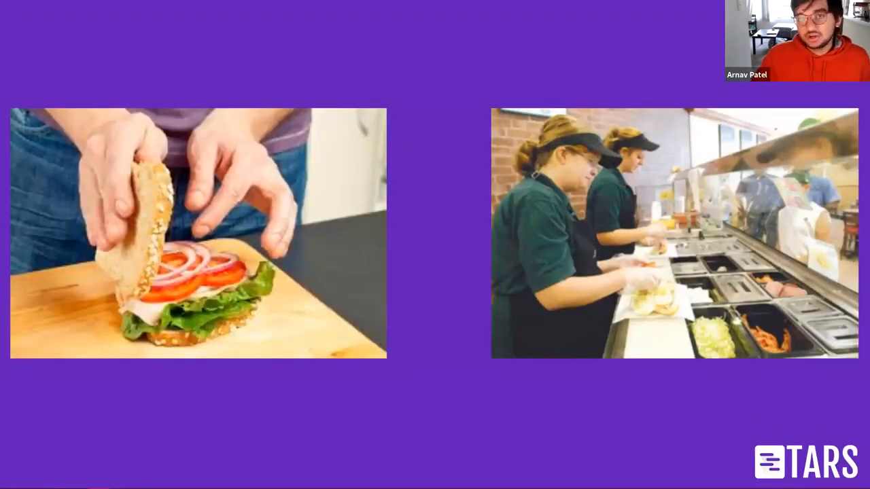
{"action": "key", "text": "Right"}
{"action": "key", "text": "Left"}
{"action": "key", "text": "Right"}
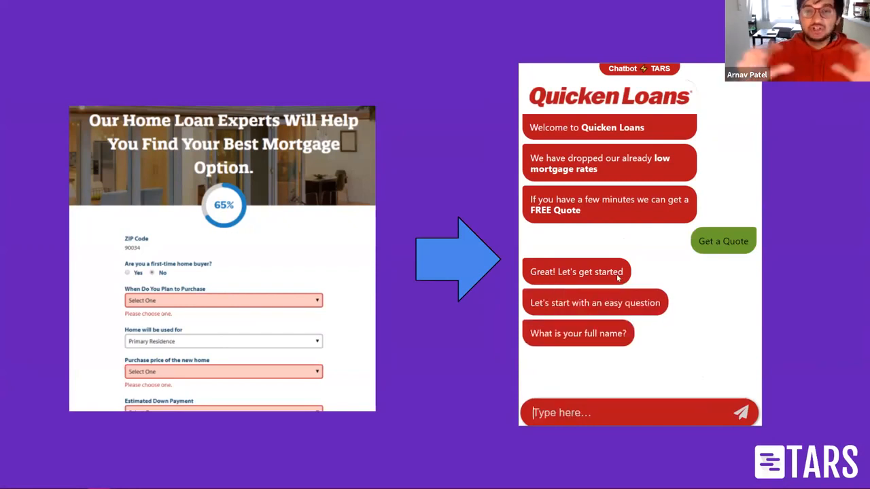
Step: Answer the chatbot demo with a full name, then advance to the ready-to-start-building slide
{"action": "type", "text": "Arnav Patel"}
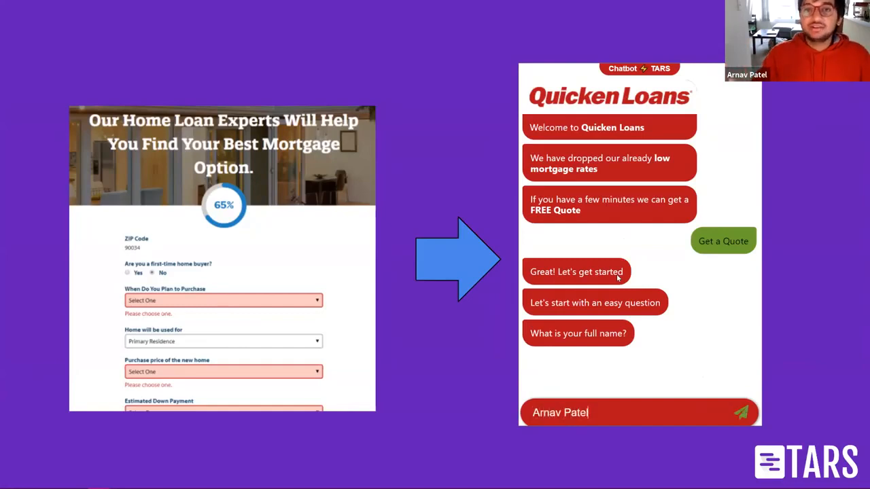
{"action": "key", "text": "Return"}
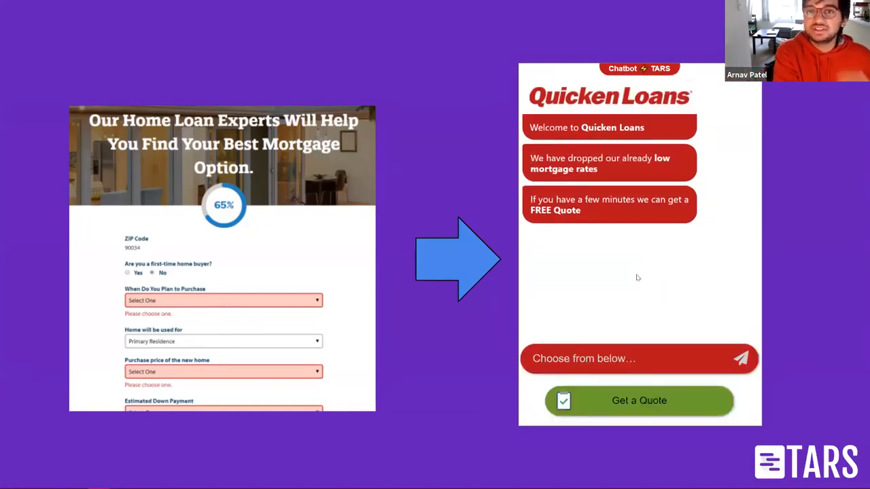
{"action": "left_click", "coordinate": [639, 401]}
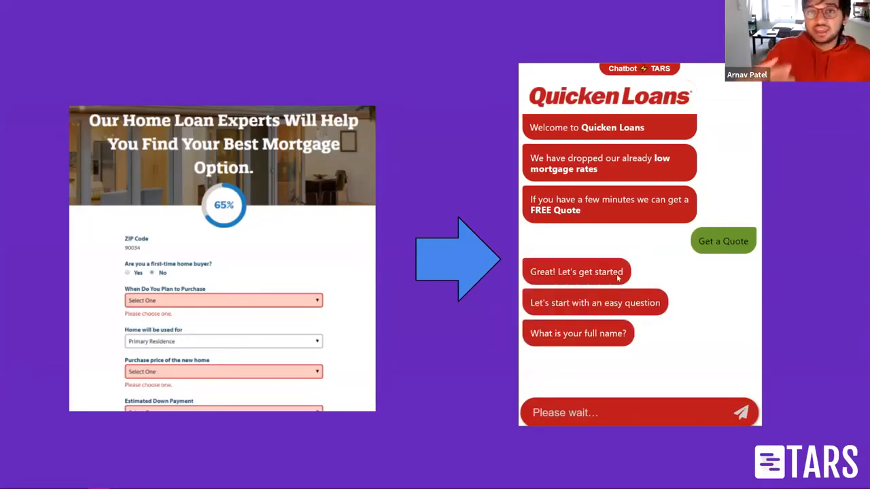
{"action": "type", "text": "Arnav Pa"}
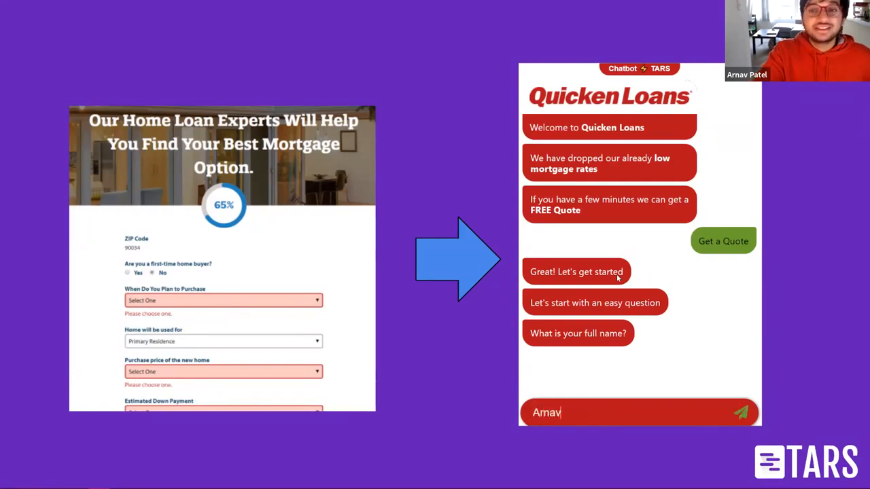
{"action": "type", "text": "tel"}
{"action": "key", "text": "Return"}
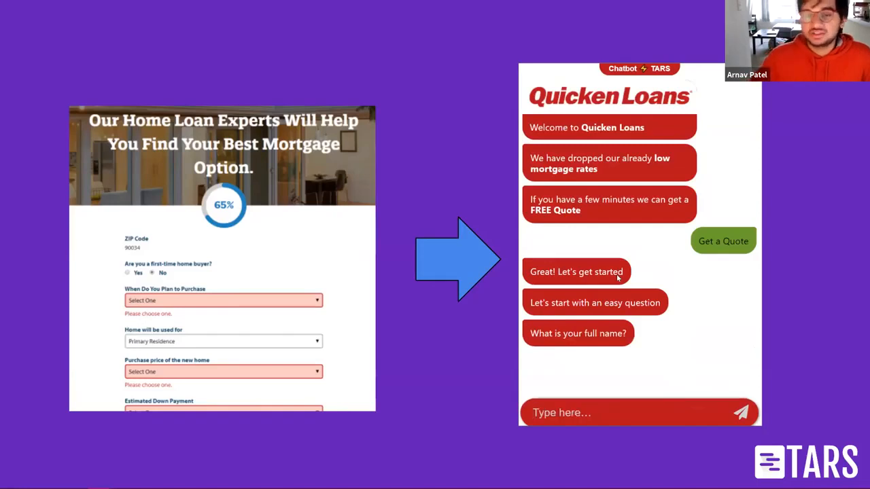
{"action": "key", "text": "Right"}
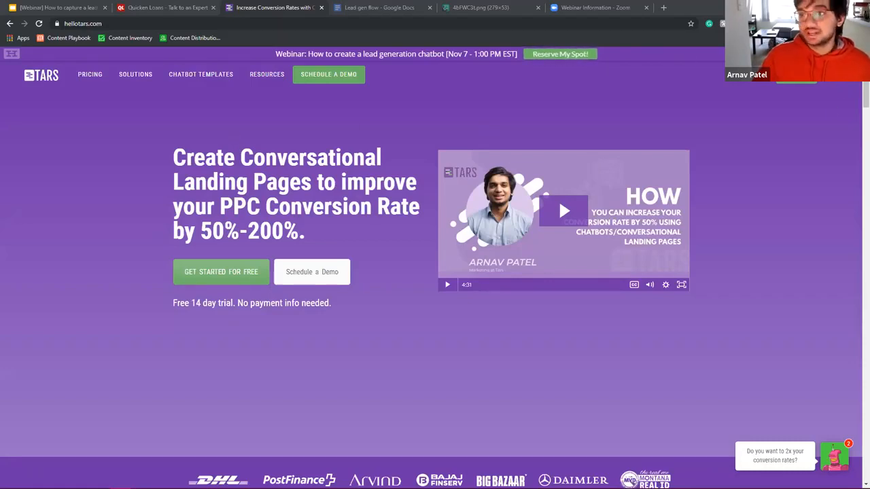
Step: On the free sign-up page, fill in the full name and a hellotars.com email address
{"action": "left_click", "coordinate": [786, 81]}
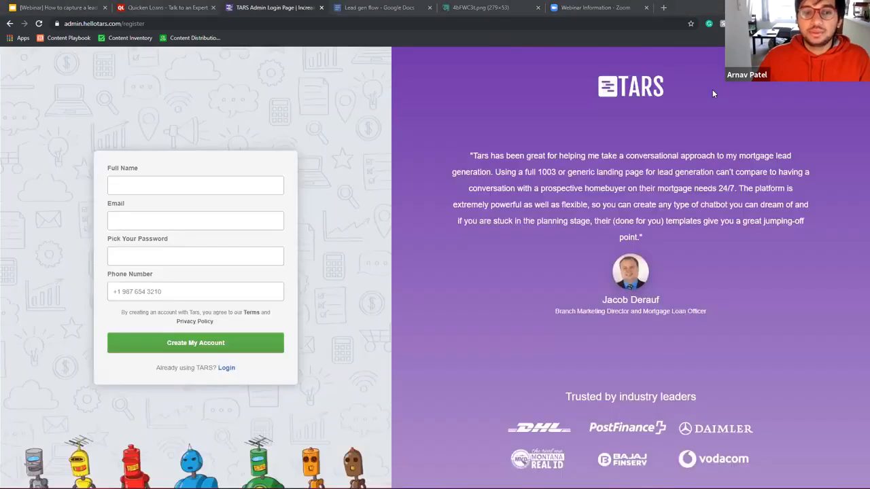
{"action": "left_click", "coordinate": [199, 187]}
{"action": "type", "text": "Arnav Patel"}
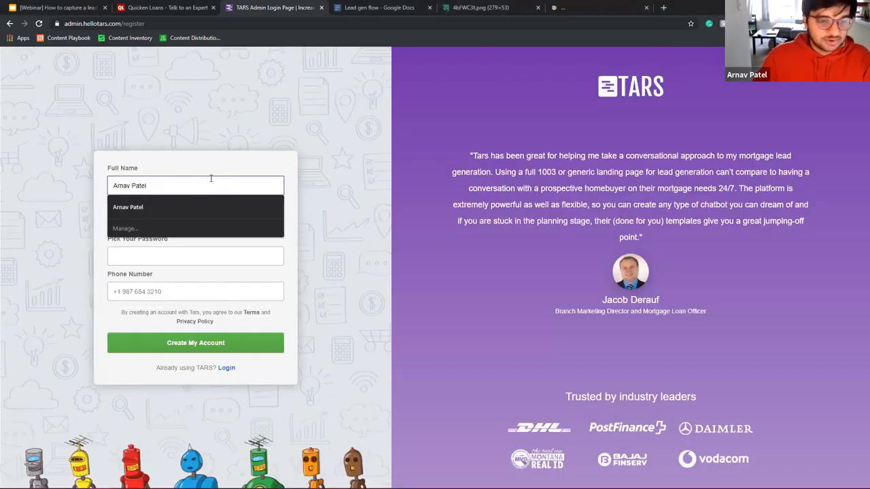
{"action": "left_click", "coordinate": [194, 206]}
{"action": "left_click", "coordinate": [167, 224]}
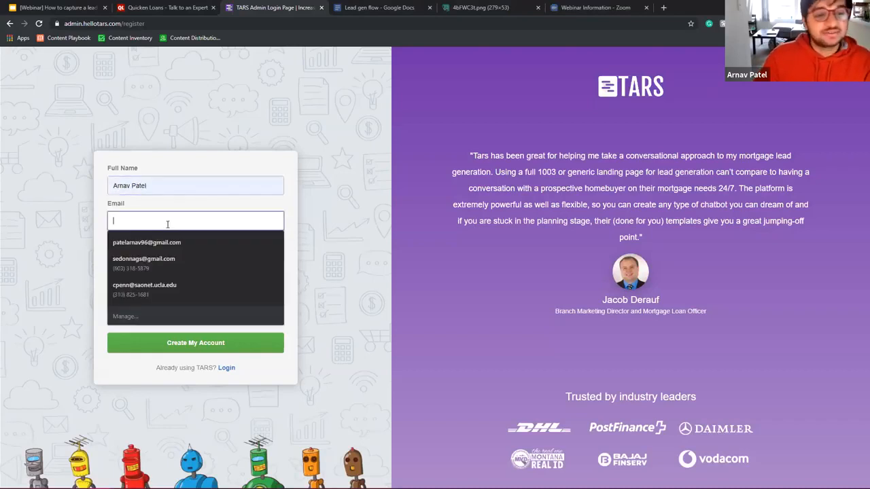
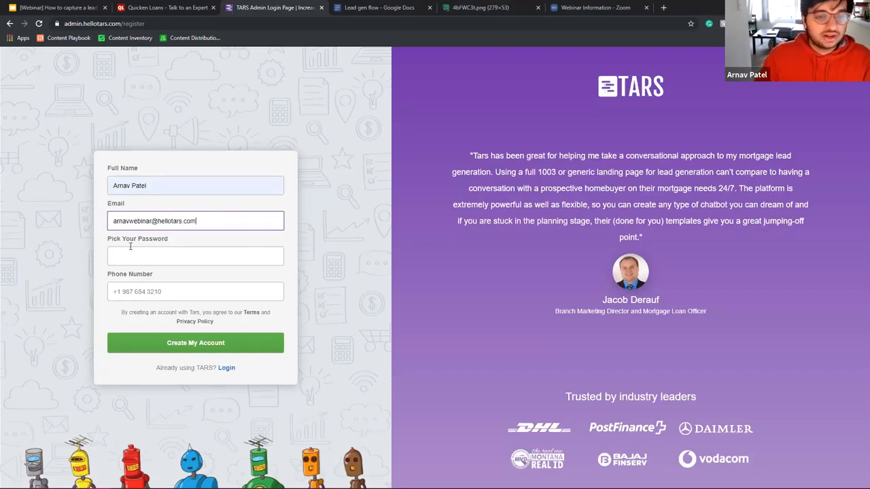
Step: Enter the account password and saved +1 phone number, then create the account
{"action": "left_click", "coordinate": [239, 260]}
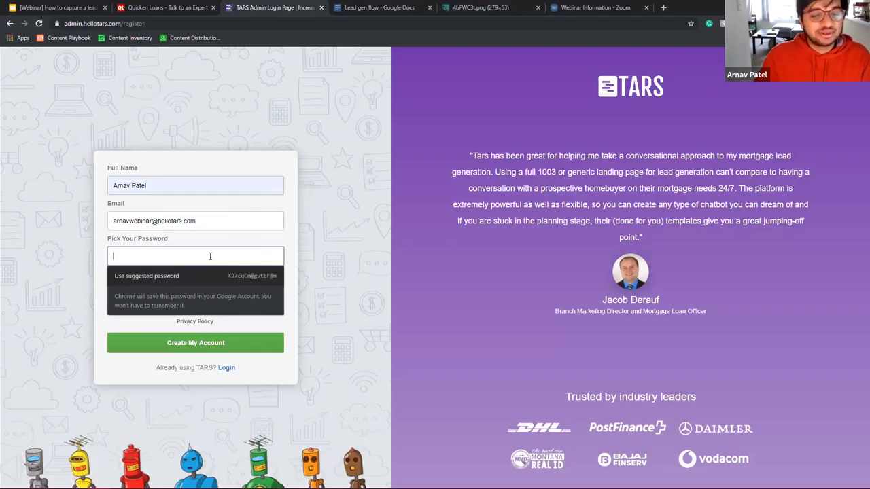
{"action": "left_click", "coordinate": [374, 220]}
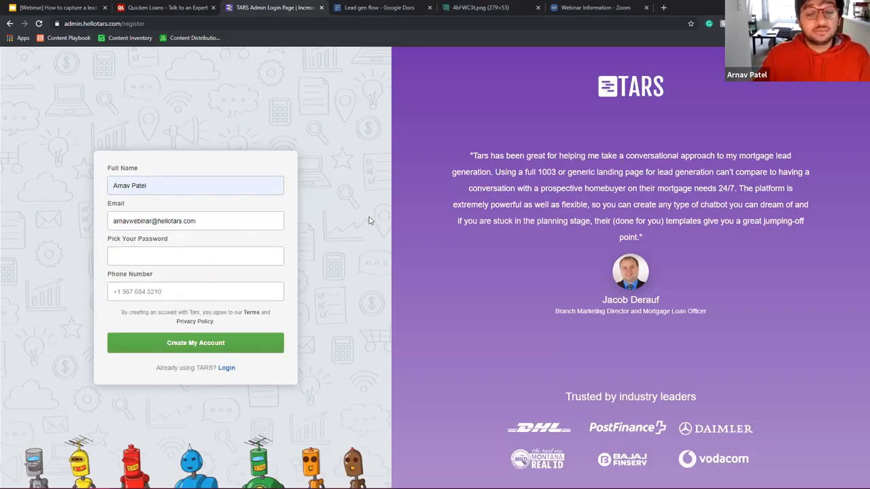
{"action": "left_click", "coordinate": [181, 259]}
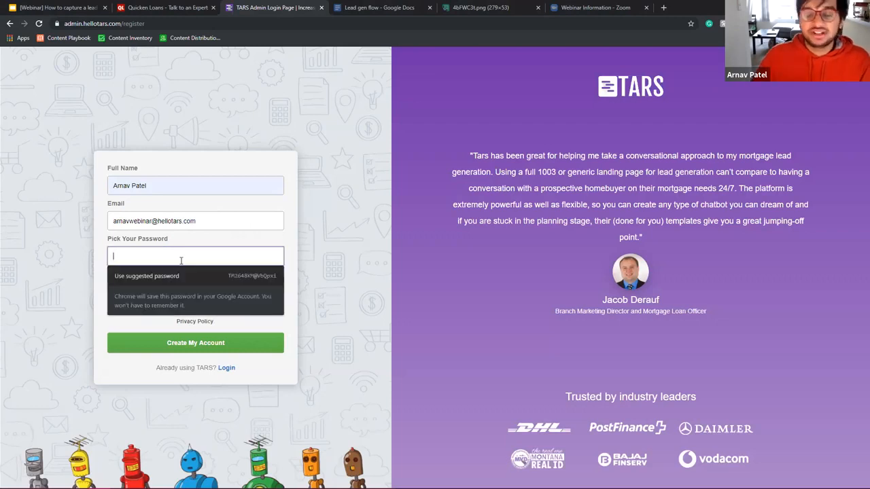
{"action": "type", "text": "****"}
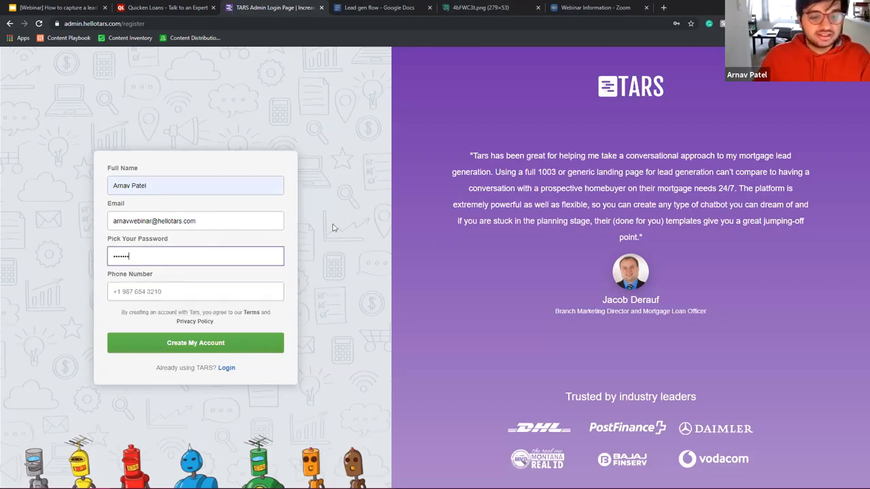
{"action": "left_click", "coordinate": [135, 291]}
{"action": "type", "text": "+1"}
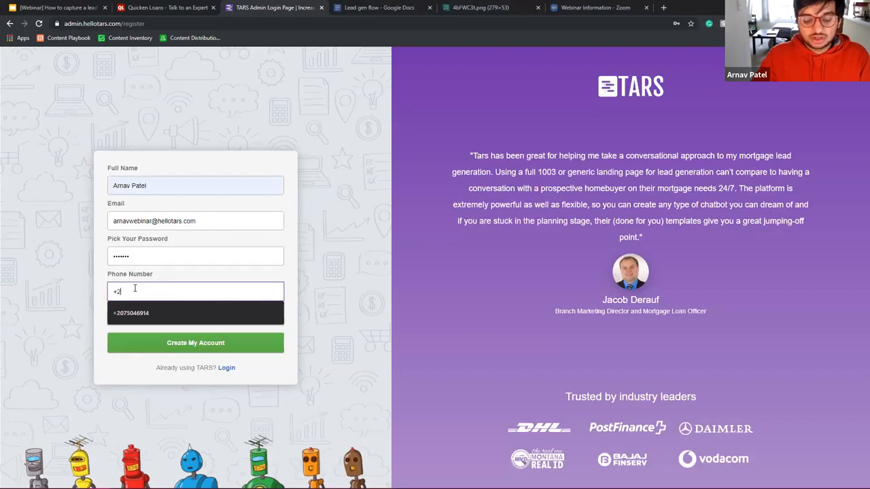
{"action": "key", "text": "Down"}
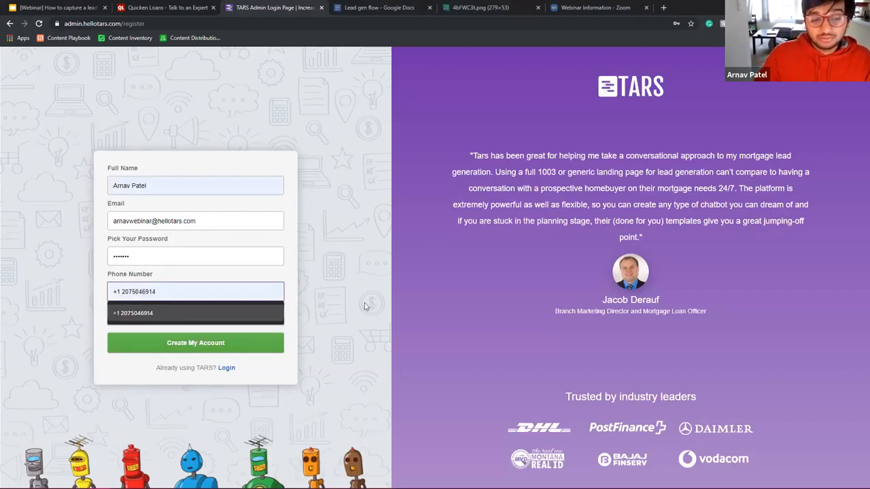
{"action": "left_click", "coordinate": [351, 314]}
{"action": "left_click", "coordinate": [153, 292]}
{"action": "left_click", "coordinate": [150, 312]}
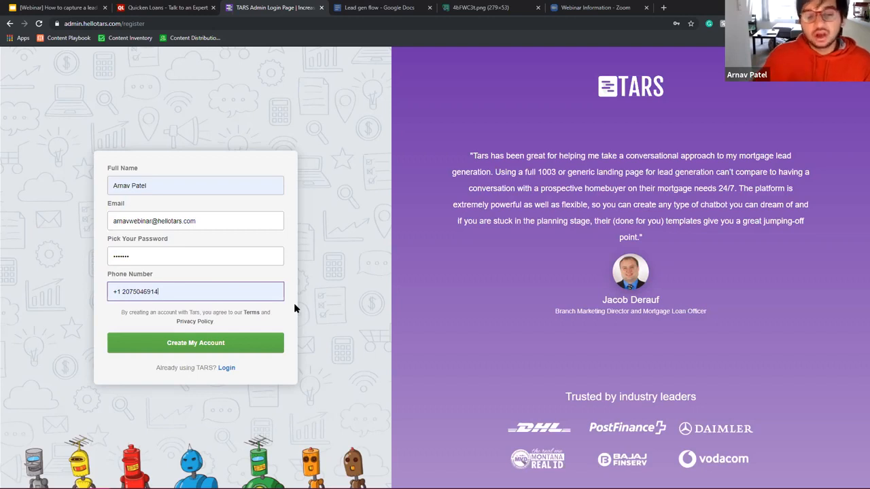
{"action": "left_click", "coordinate": [189, 345]}
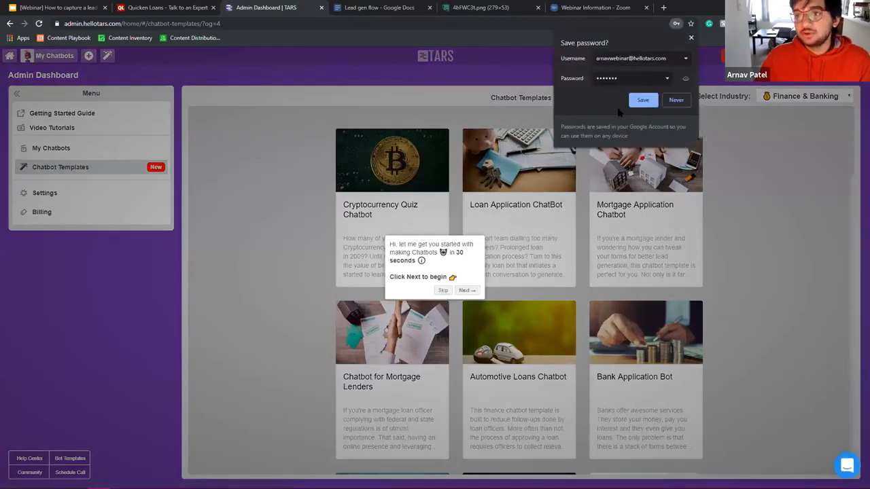
Step: Filter templates by the Insurance industry and clone the Get Car Insurance Quotes Chatbot
{"action": "left_click", "coordinate": [443, 290]}
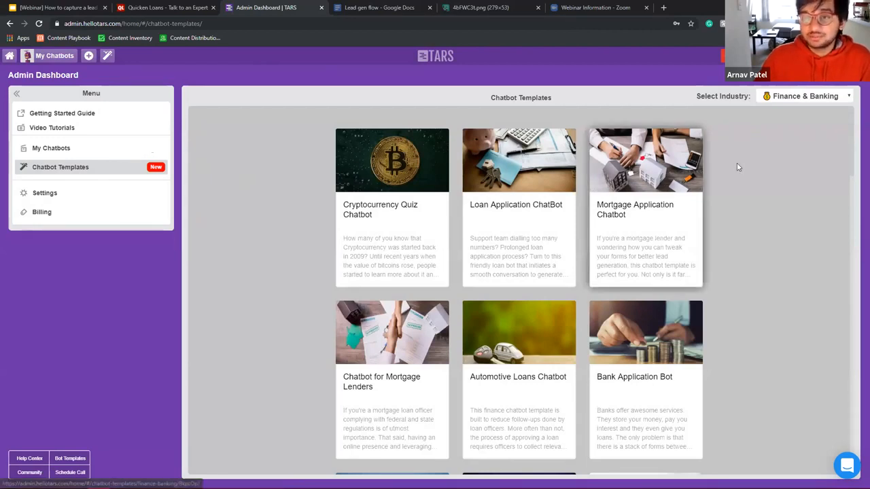
{"action": "left_click", "coordinate": [799, 99]}
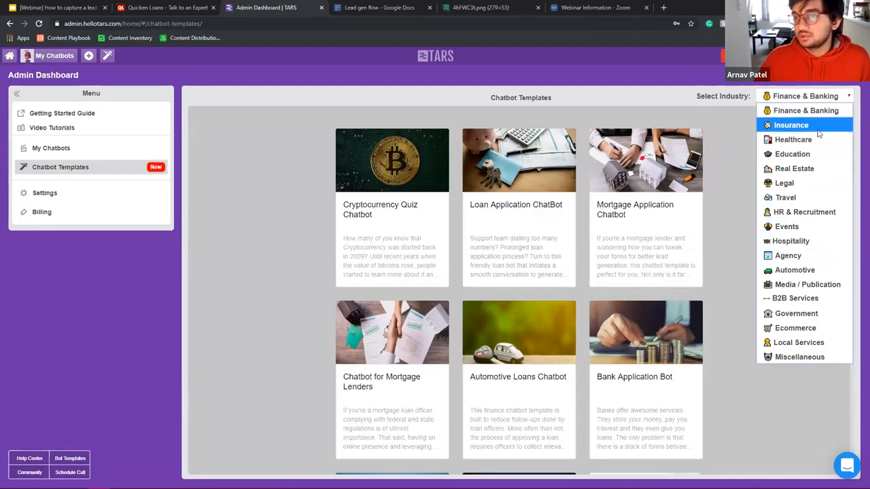
{"action": "left_click", "coordinate": [818, 130]}
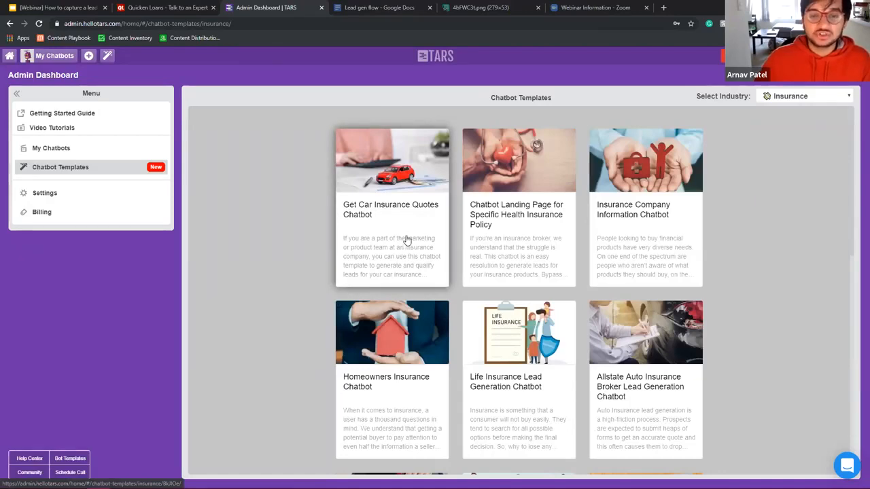
{"action": "left_click", "coordinate": [406, 235]}
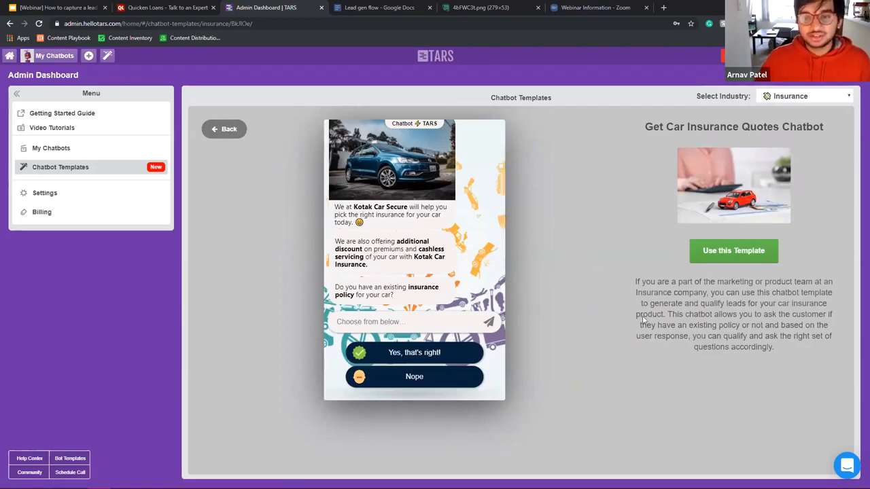
{"action": "left_click", "coordinate": [731, 252]}
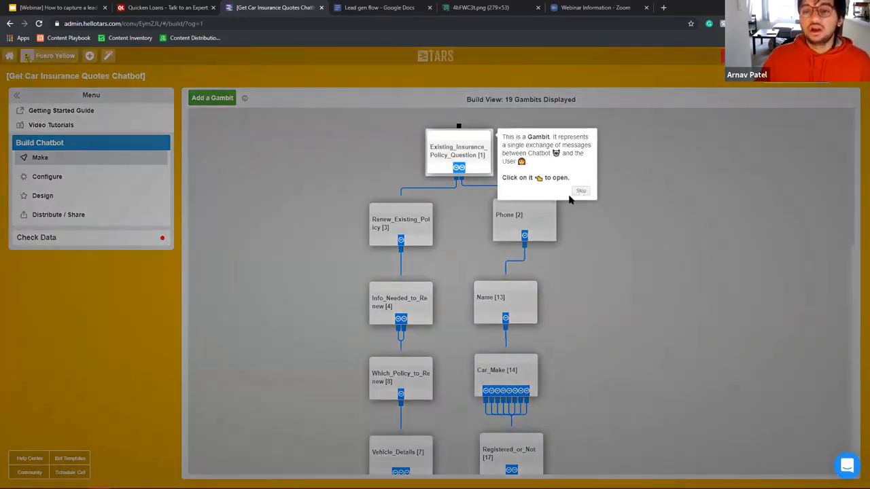
Step: Close the car insurance gambit editor without saving and return to the My ChatBots dashboard
{"action": "left_click", "coordinate": [579, 192]}
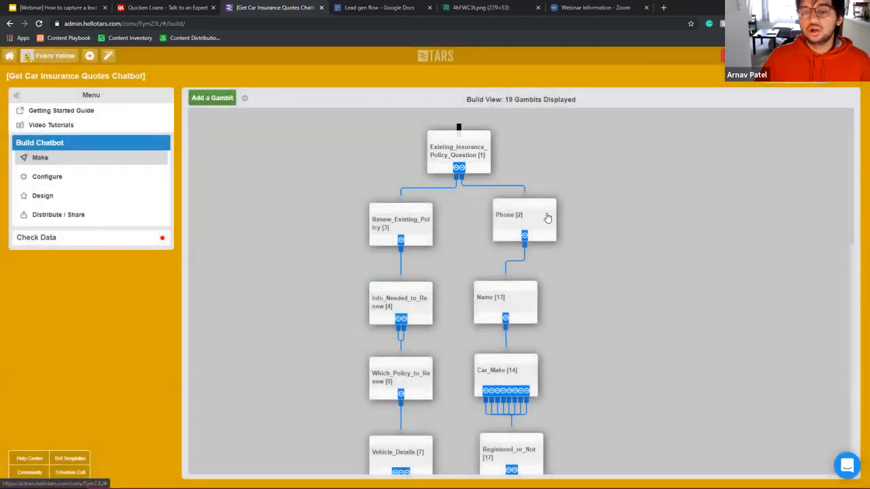
{"action": "scroll", "coordinate": [547, 217], "scroll_direction": "down", "scroll_amount": 4}
{"action": "scroll", "coordinate": [547, 217], "scroll_direction": "down", "scroll_amount": 5}
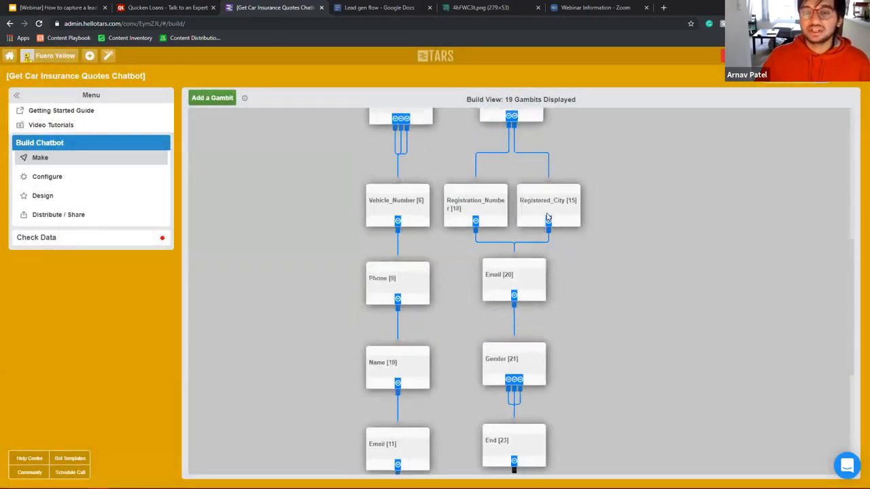
{"action": "scroll", "coordinate": [547, 217], "scroll_direction": "up", "scroll_amount": 8}
{"action": "scroll", "coordinate": [547, 216], "scroll_direction": "up", "scroll_amount": 1}
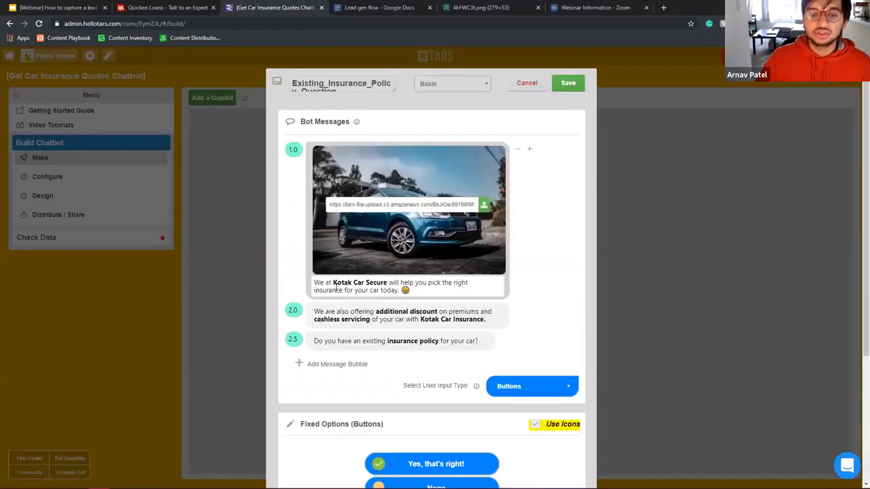
{"action": "left_click_drag", "start_coordinate": [333, 282], "coordinate": [388, 282]}
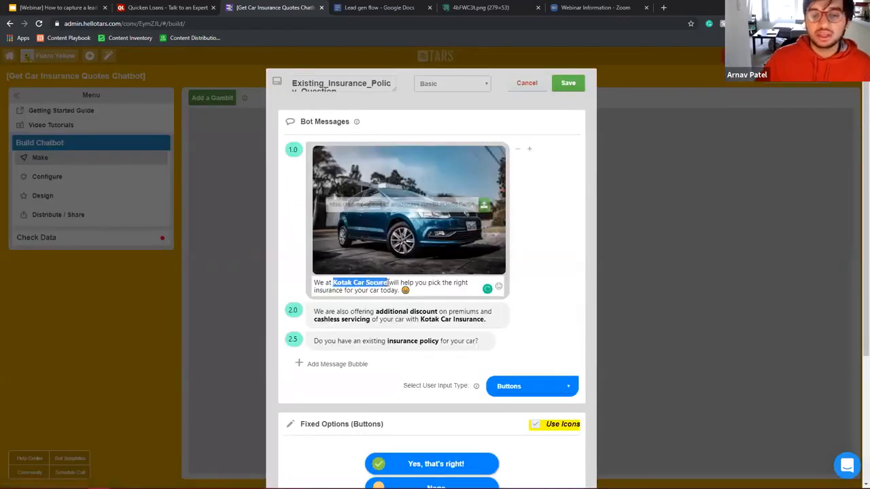
{"action": "left_click", "coordinate": [537, 87]}
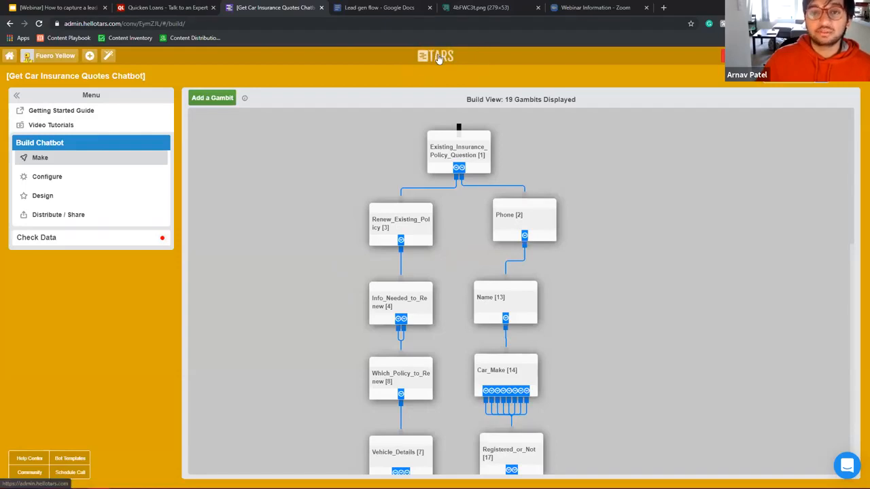
{"action": "left_click", "coordinate": [438, 58]}
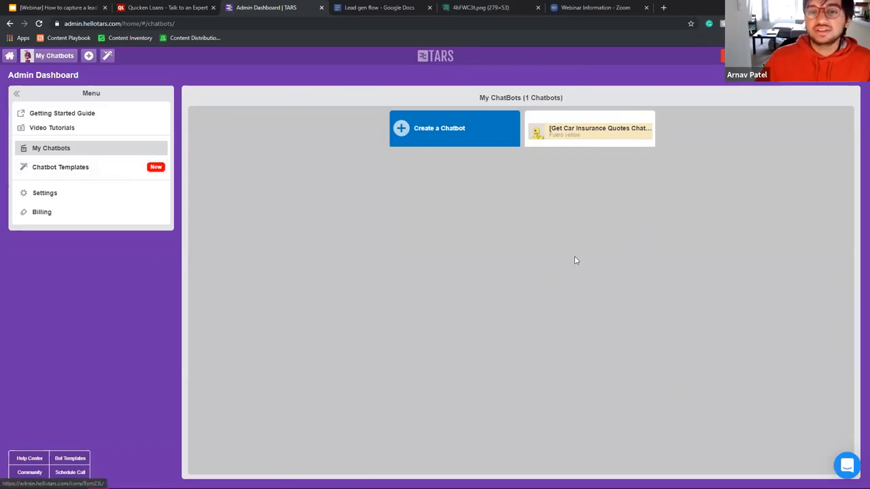
Step: Create a blank chatbot from scratch titled 'basic lead gen'
{"action": "left_click", "coordinate": [467, 142]}
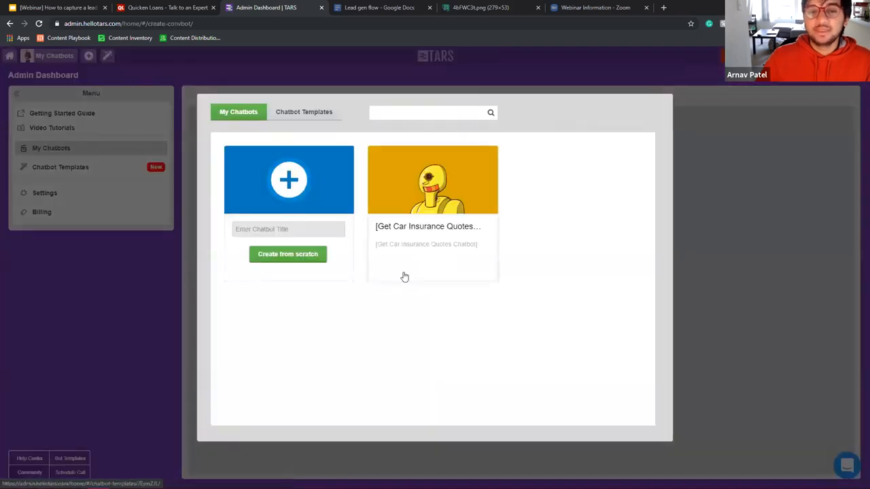
{"action": "left_click", "coordinate": [322, 219]}
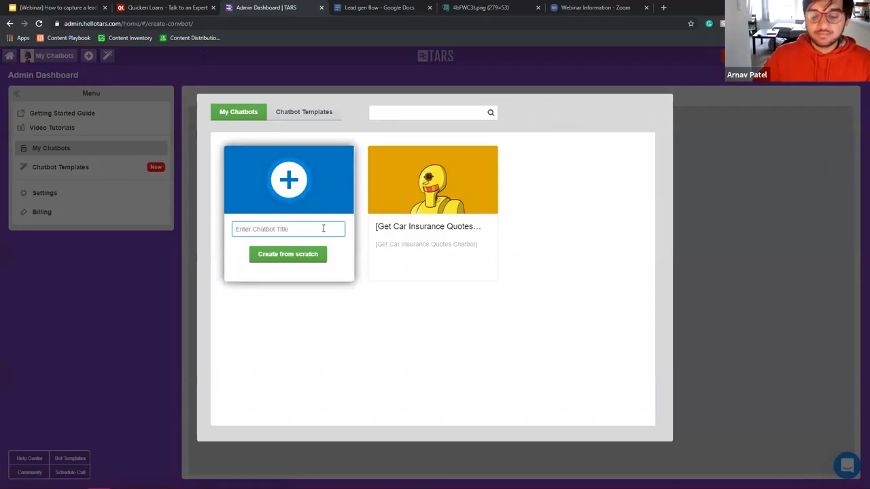
{"action": "type", "text": "basic "}
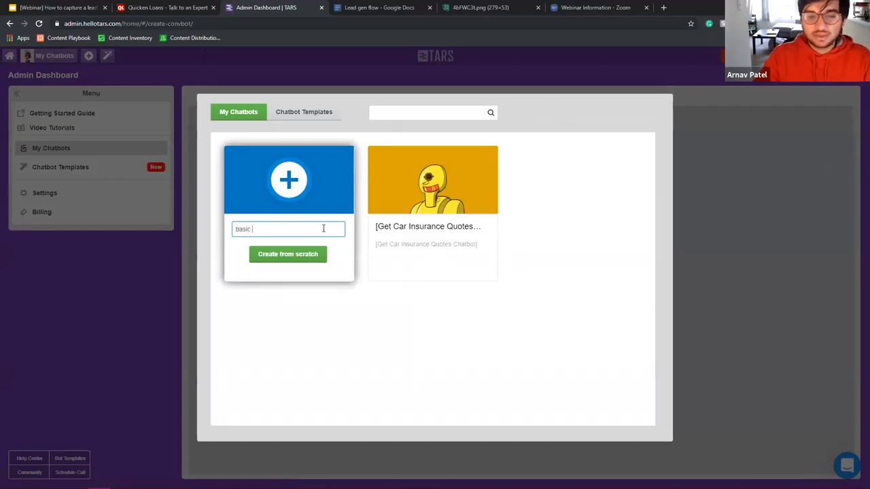
{"action": "type", "text": "lead gen"}
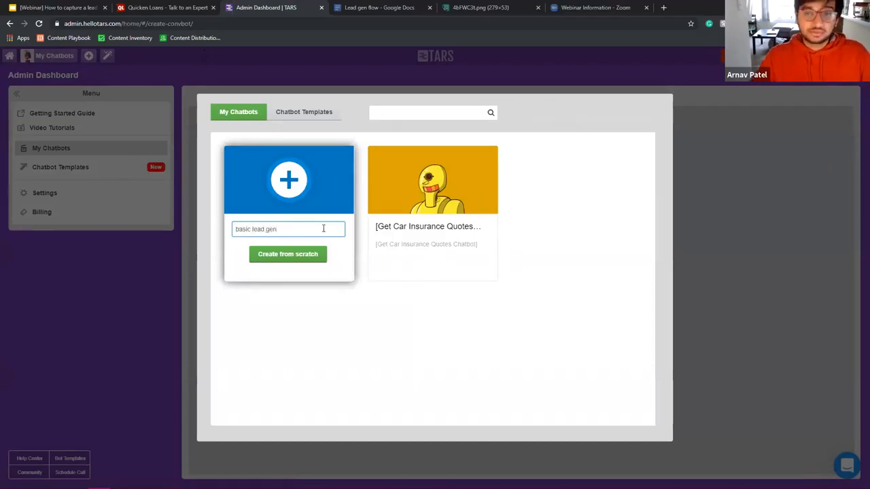
{"action": "left_click", "coordinate": [296, 261]}
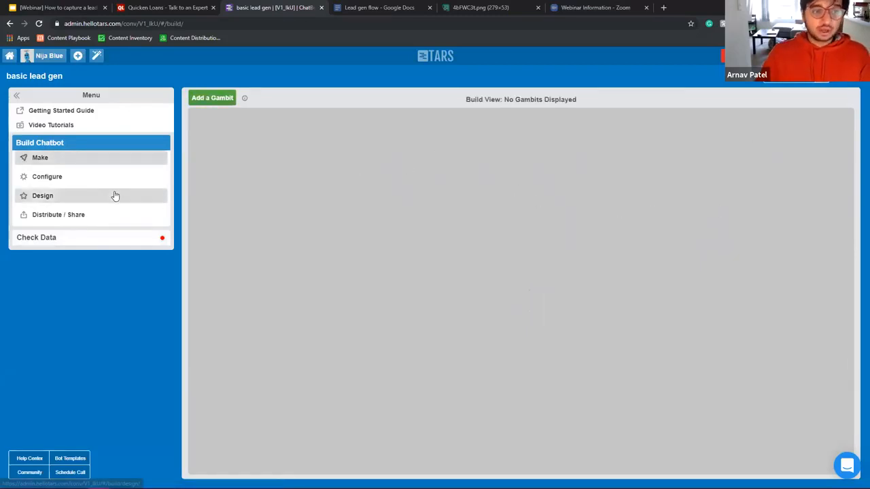
{"action": "left_click", "coordinate": [85, 196]}
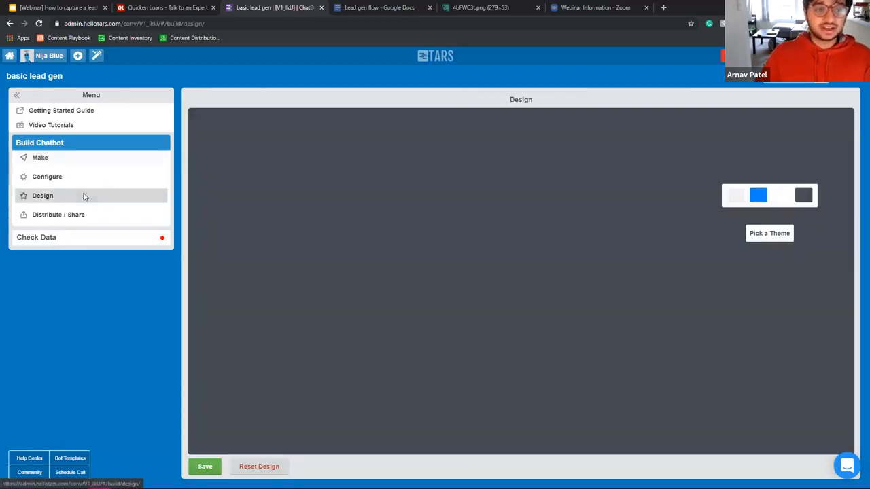
{"action": "left_click", "coordinate": [85, 177]}
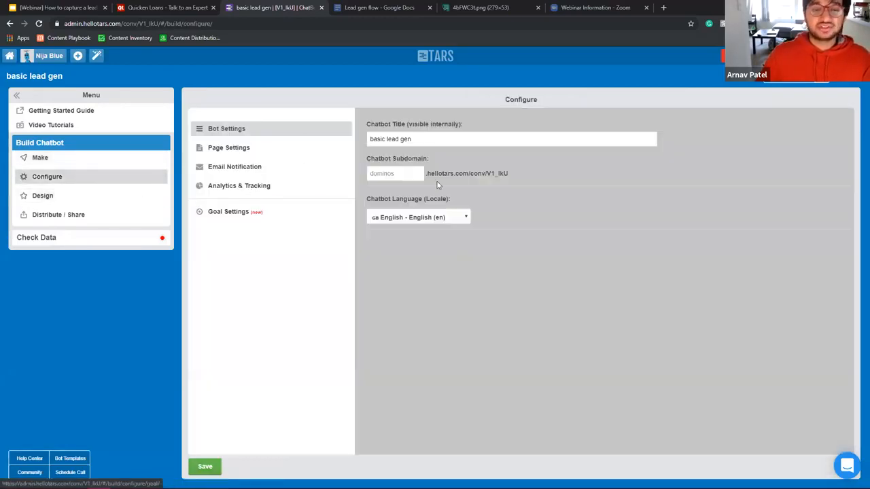
{"action": "left_click", "coordinate": [116, 239]}
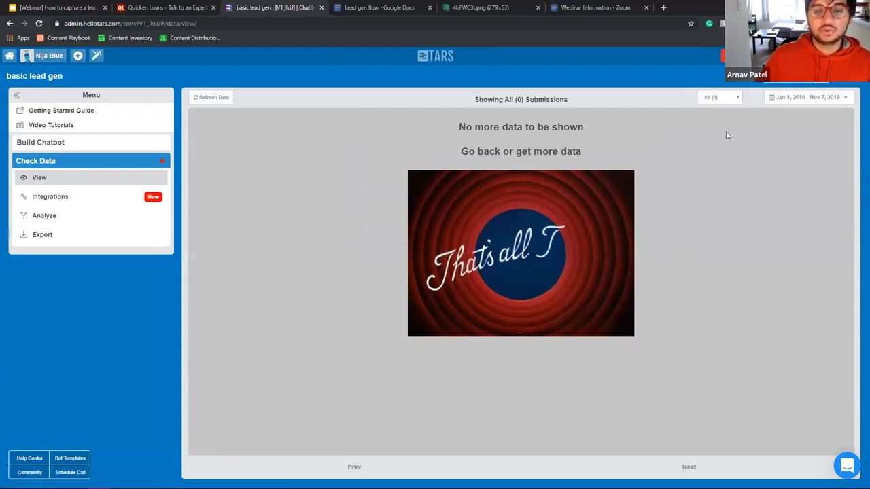
{"action": "left_click", "coordinate": [82, 201]}
{"action": "left_click", "coordinate": [82, 219]}
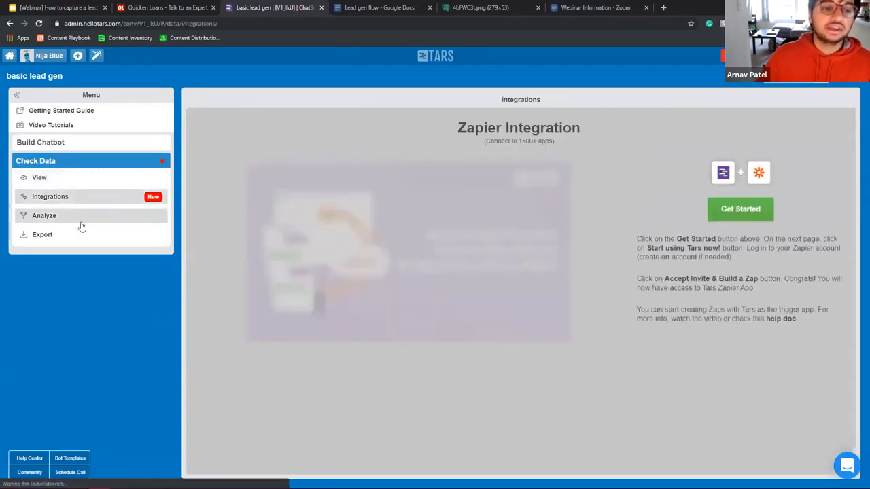
{"action": "left_click", "coordinate": [89, 143]}
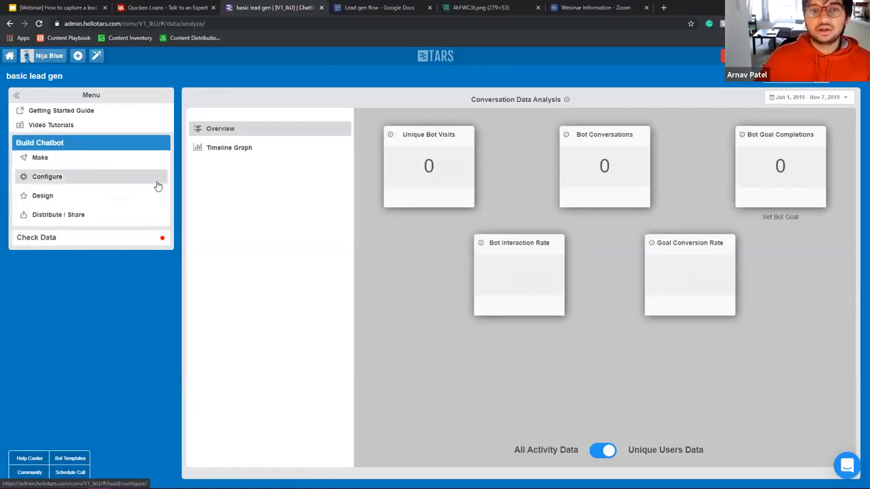
{"action": "left_click", "coordinate": [109, 158]}
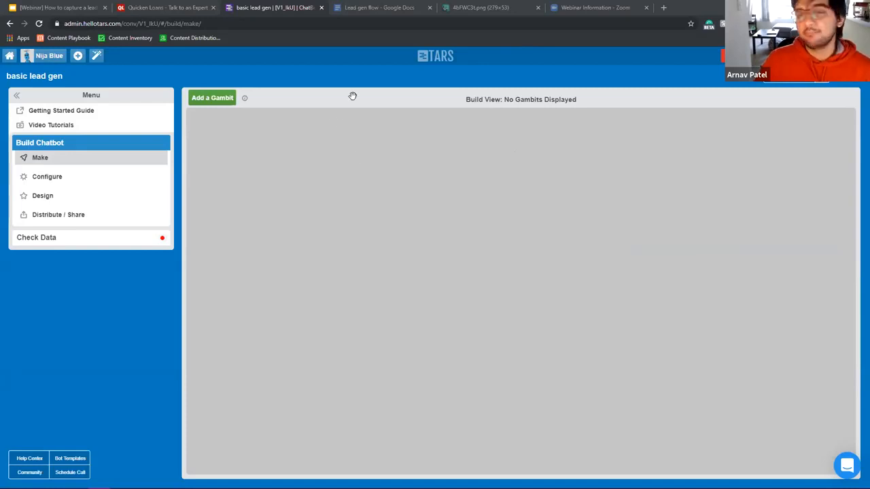
Step: Add a new gambit, place it at the top centre, and open gid_1
{"action": "left_click", "coordinate": [212, 98]}
{"action": "left_click_drag", "start_coordinate": [224, 139], "coordinate": [525, 158]}
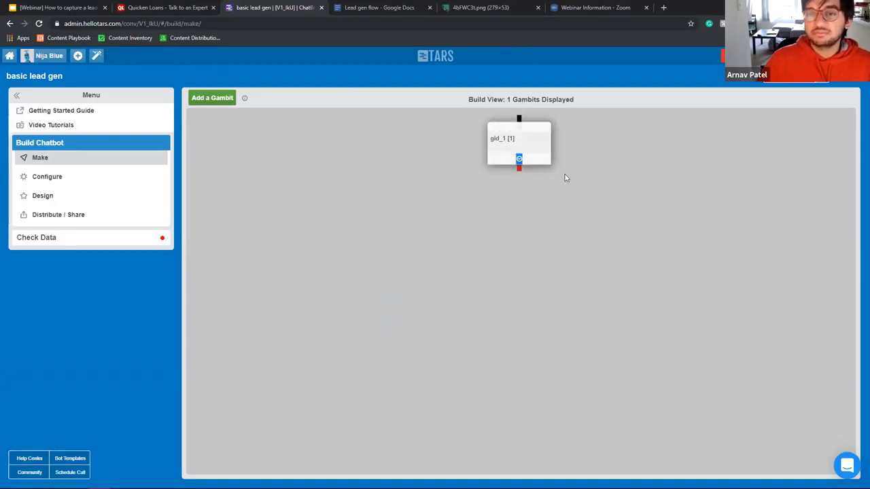
{"action": "left_click", "coordinate": [535, 148]}
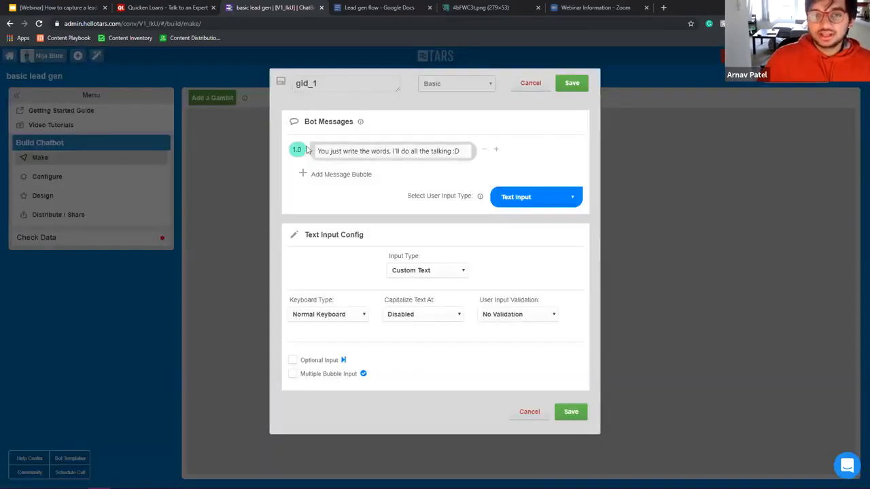
Step: Set gid_1's bot messages to 'Hi' and 'What's up?' and save the gambit
{"action": "left_click", "coordinate": [445, 148]}
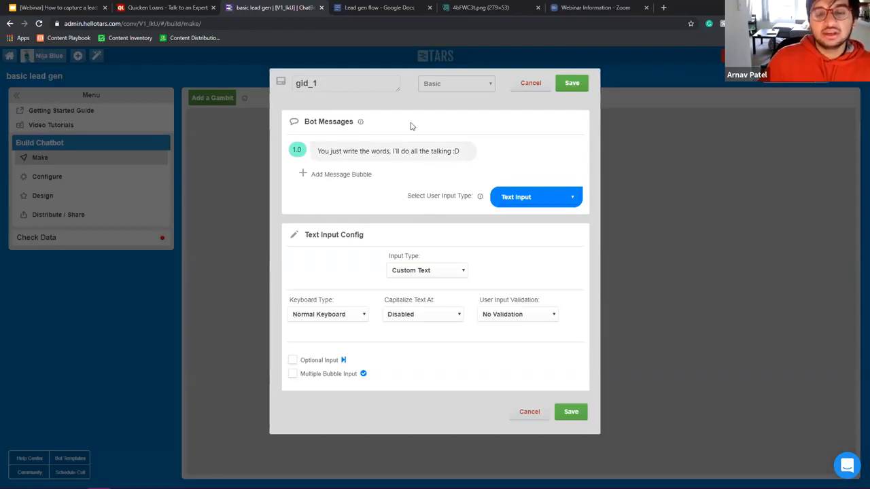
{"action": "triple_click", "coordinate": [369, 152]}
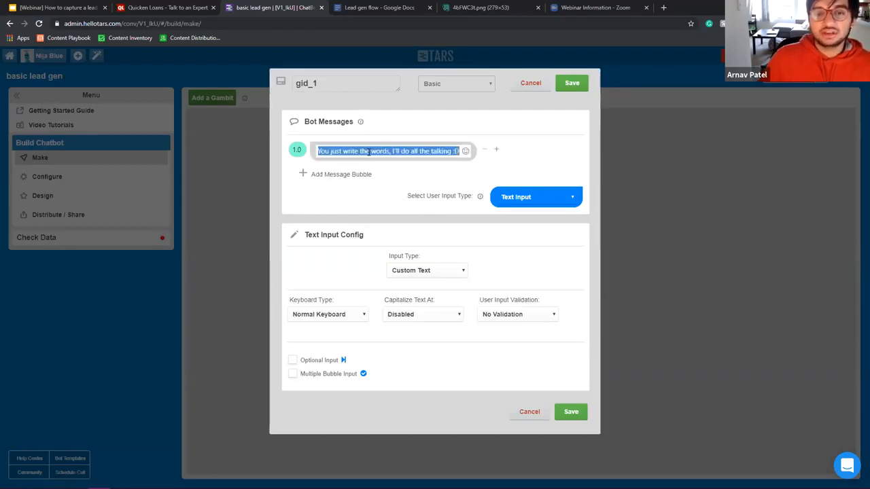
{"action": "type", "text": "Hi"}
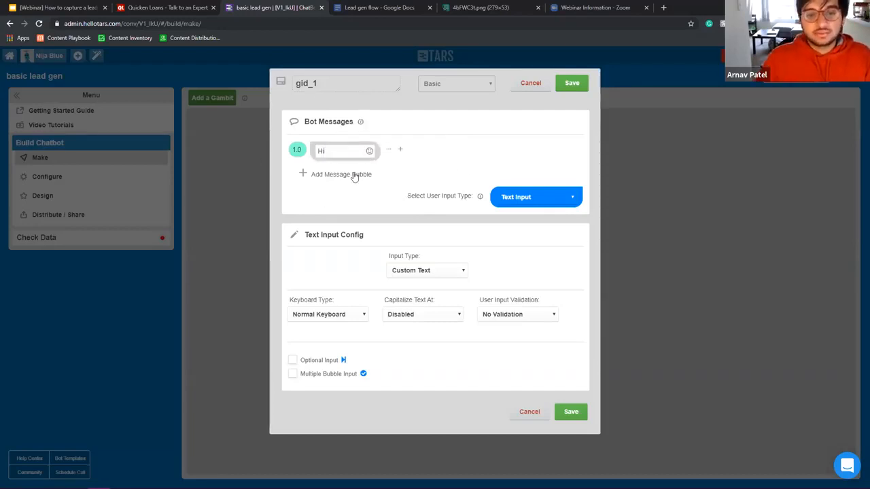
{"action": "left_click", "coordinate": [359, 175]}
{"action": "left_click", "coordinate": [346, 175]}
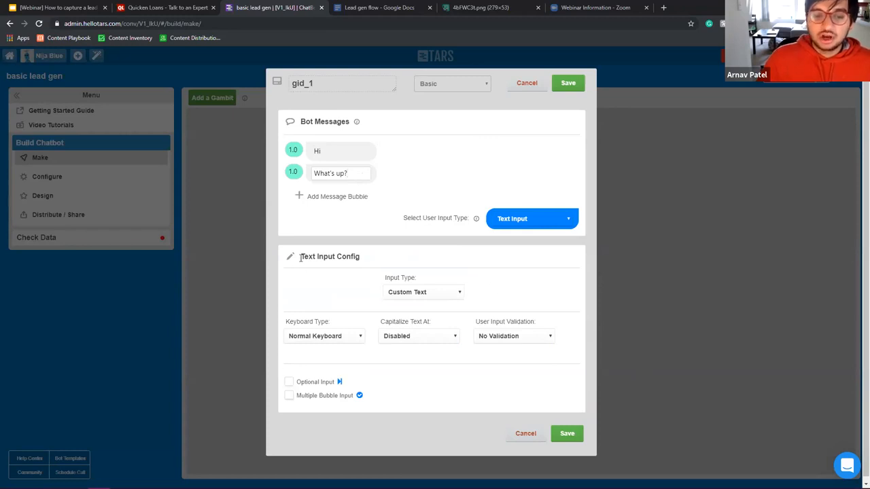
{"action": "left_click_drag", "start_coordinate": [301, 256], "coordinate": [360, 259]}
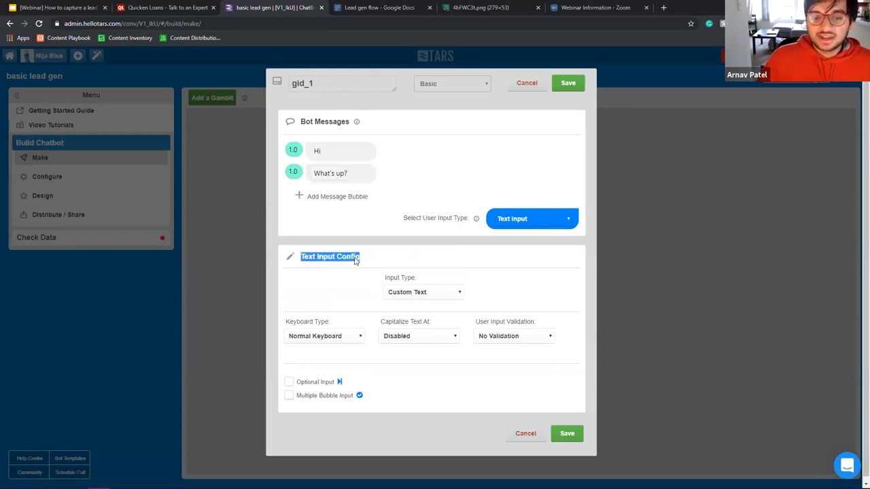
{"action": "left_click", "coordinate": [567, 84]}
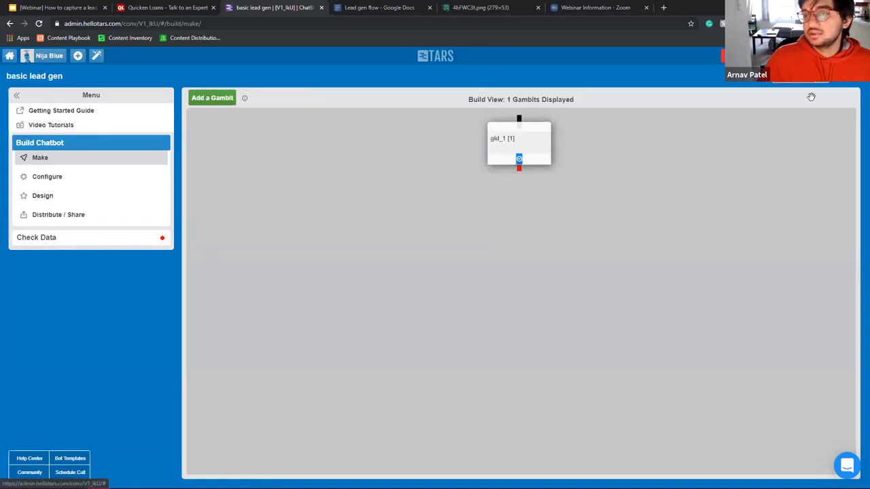
{"action": "left_click", "coordinate": [847, 93]}
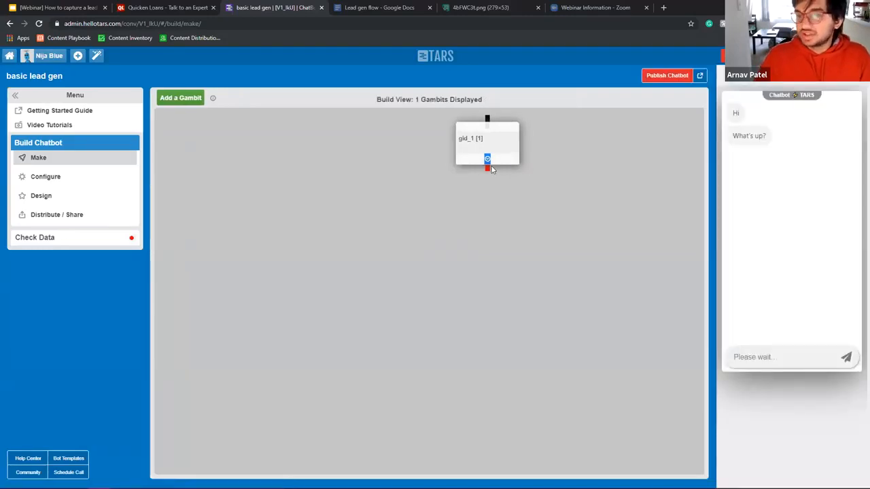
Step: Reply 'Not much. You?' in the chat preview, then reopen the gid_1 gambit
{"action": "left_click", "coordinate": [505, 137]}
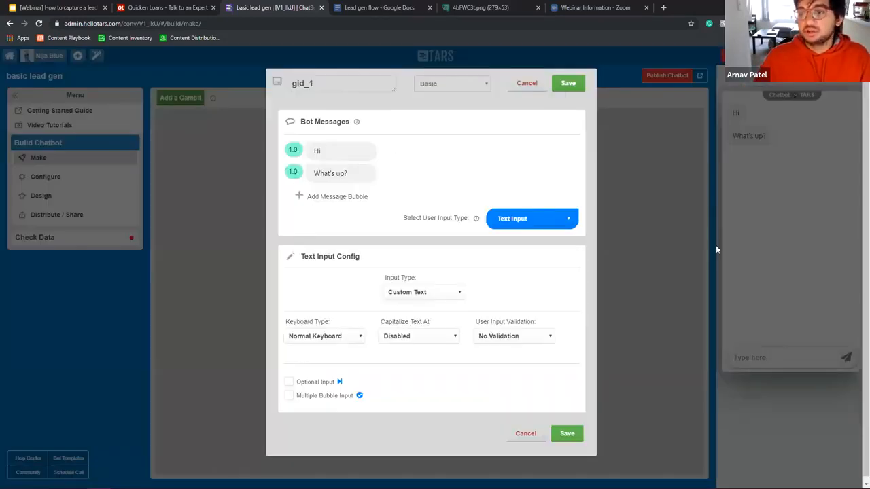
{"action": "left_click", "coordinate": [716, 249]}
{"action": "left_click", "coordinate": [765, 358]}
{"action": "type", "text": "asdasdasd"}
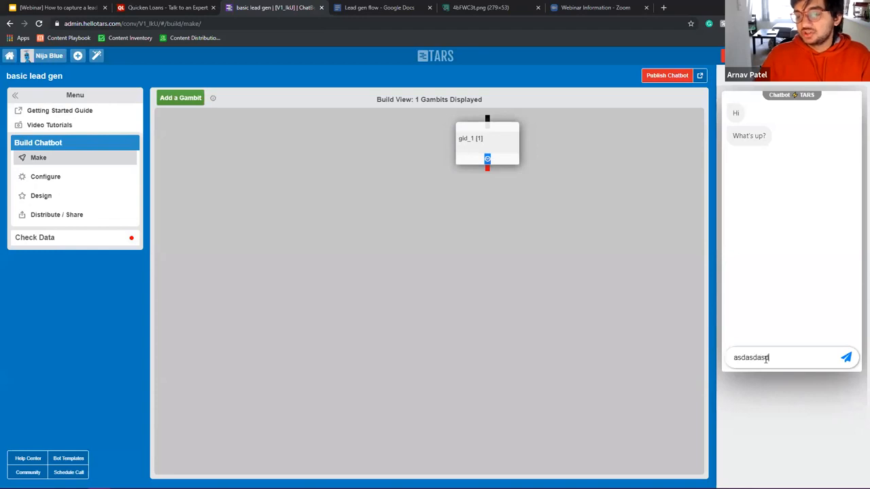
{"action": "key", "text": "BackSpace"}
{"action": "key", "text": "BackSpace"}
{"action": "type", "text": "N"}
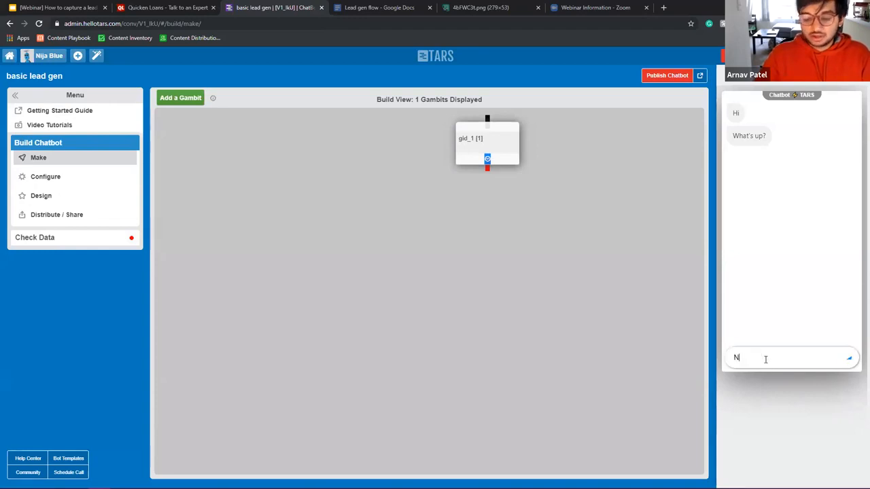
{"action": "type", "text": "ot much. You?"}
{"action": "key", "text": "Return"}
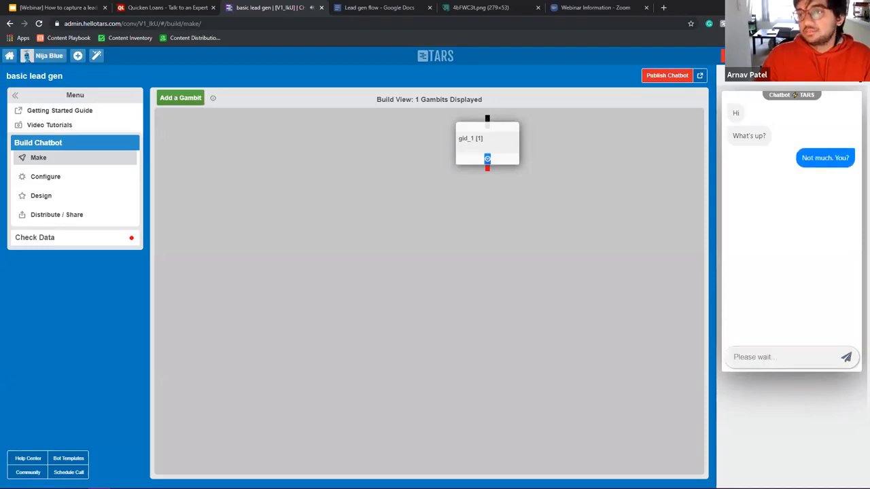
{"action": "left_click", "coordinate": [517, 153]}
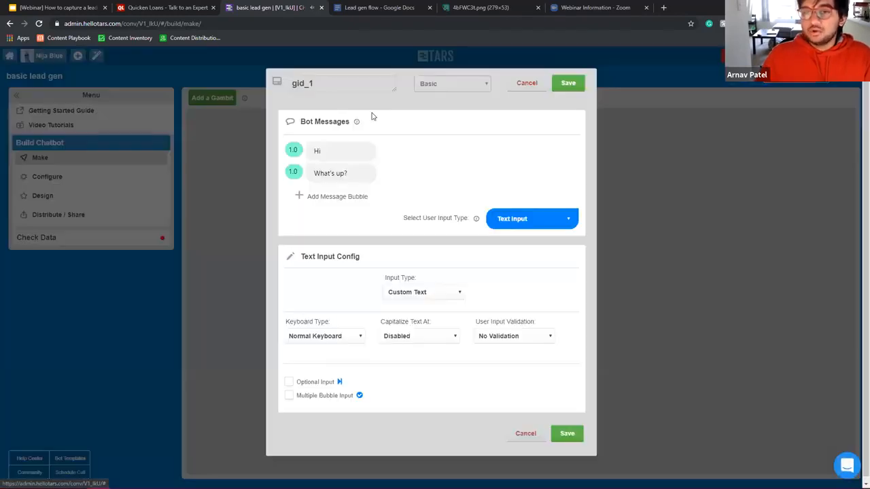
Step: Replace the gambit name gid_1 with 'intro' and add an empty third message bubble
{"action": "left_click_drag", "start_coordinate": [351, 90], "coordinate": [291, 83]}
{"action": "left_click", "coordinate": [336, 86]}
{"action": "double_click", "coordinate": [288, 78]}
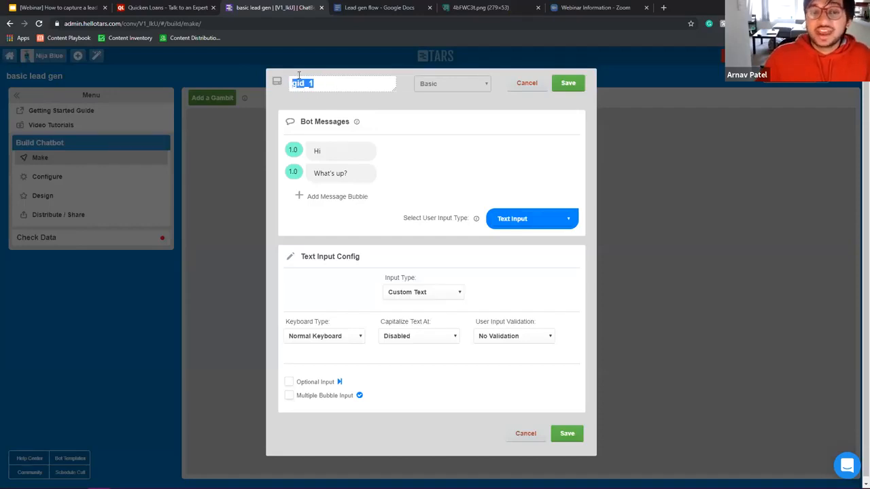
{"action": "left_click", "coordinate": [329, 88]}
{"action": "left_click_drag", "start_coordinate": [344, 88], "coordinate": [157, 86]}
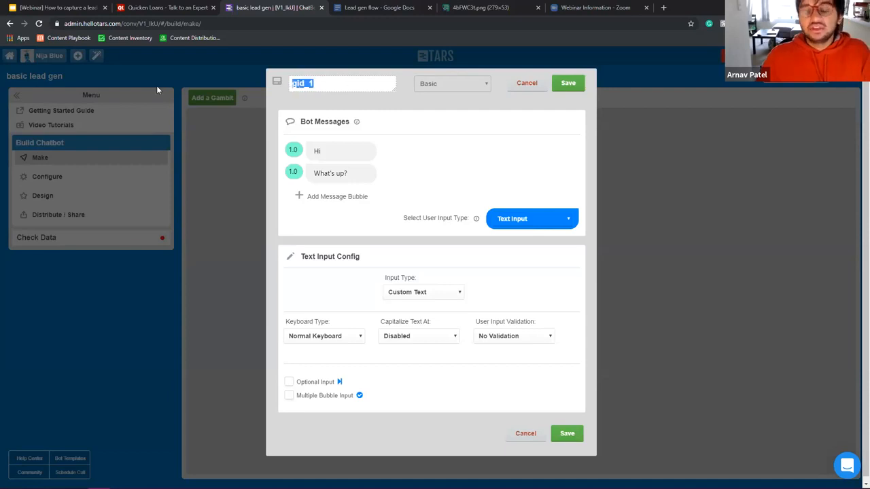
{"action": "type", "text": "intro"}
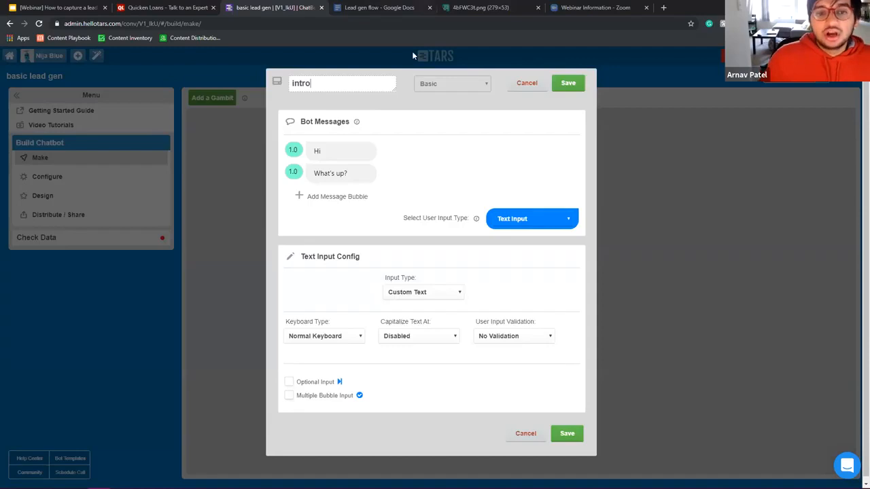
{"action": "left_click_drag", "start_coordinate": [322, 85], "coordinate": [291, 85]}
{"action": "left_click", "coordinate": [314, 83]}
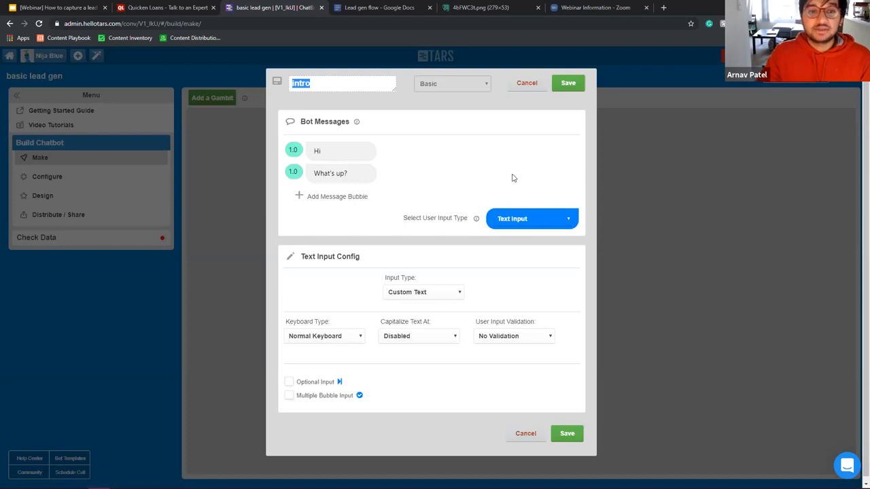
{"action": "left_click", "coordinate": [503, 197]}
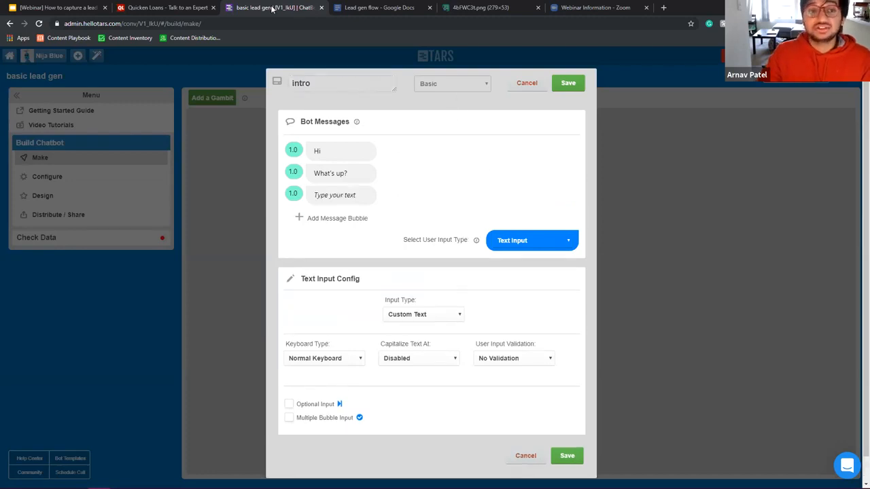
Step: Glance at the emoji choices for 'What's up?', keep Text Input, and reopen the input type list
{"action": "left_click_drag", "start_coordinate": [82, 23], "coordinate": [120, 23]}
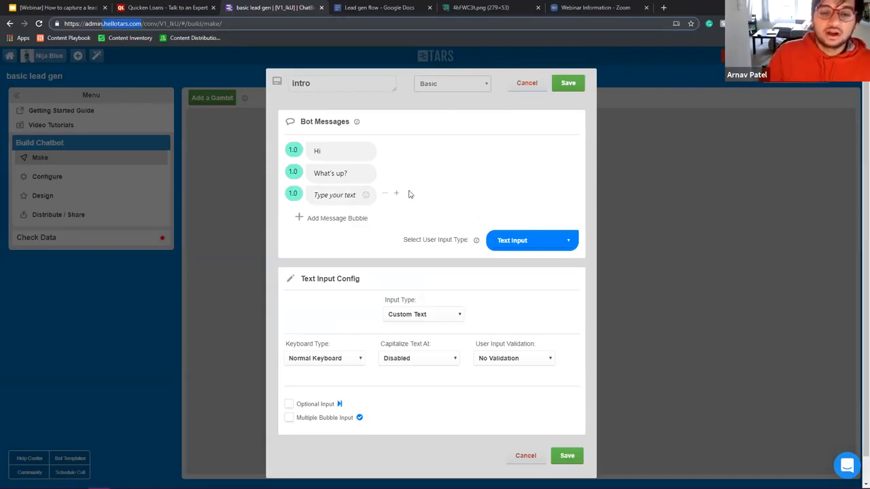
{"action": "left_click", "coordinate": [364, 174]}
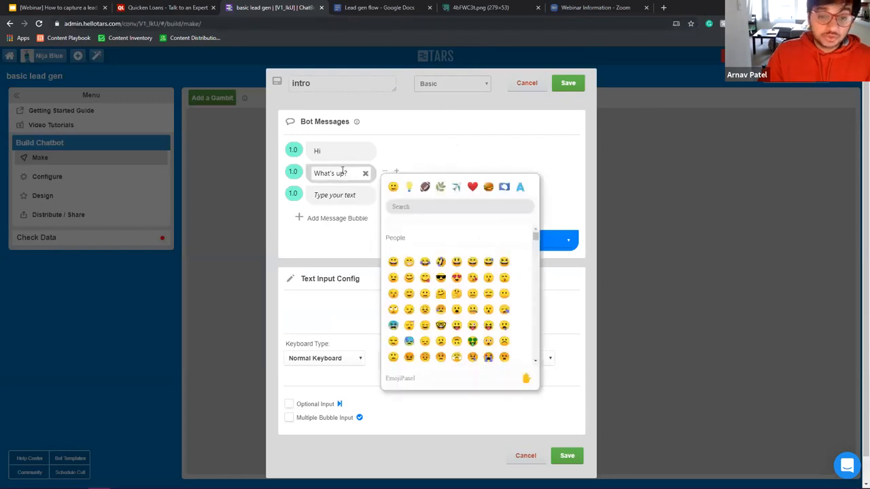
{"action": "left_click", "coordinate": [368, 174]}
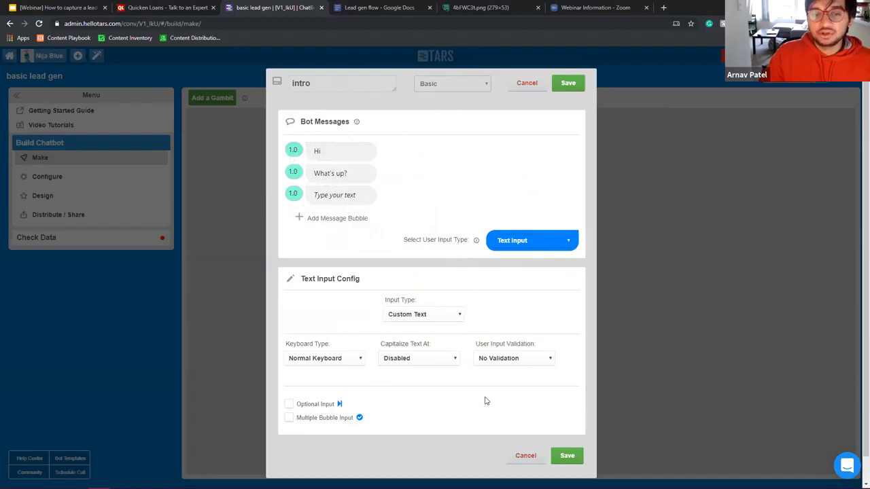
{"action": "left_click", "coordinate": [530, 246]}
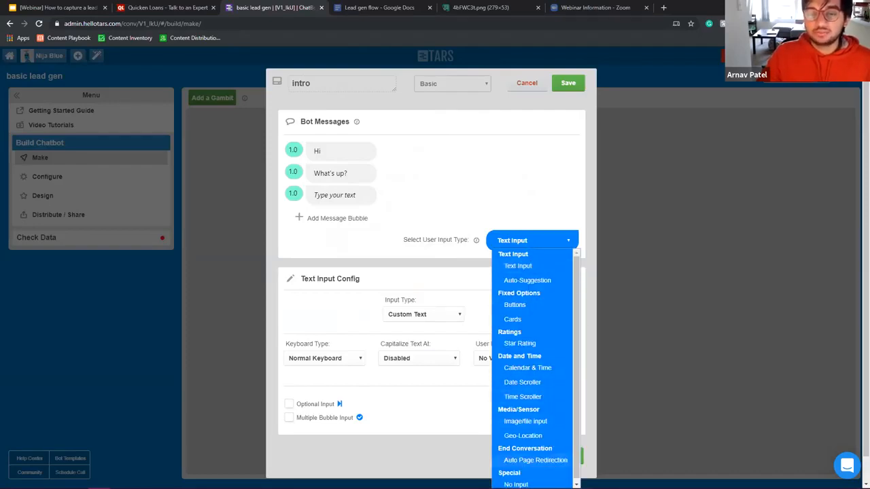
{"action": "left_click", "coordinate": [427, 285]}
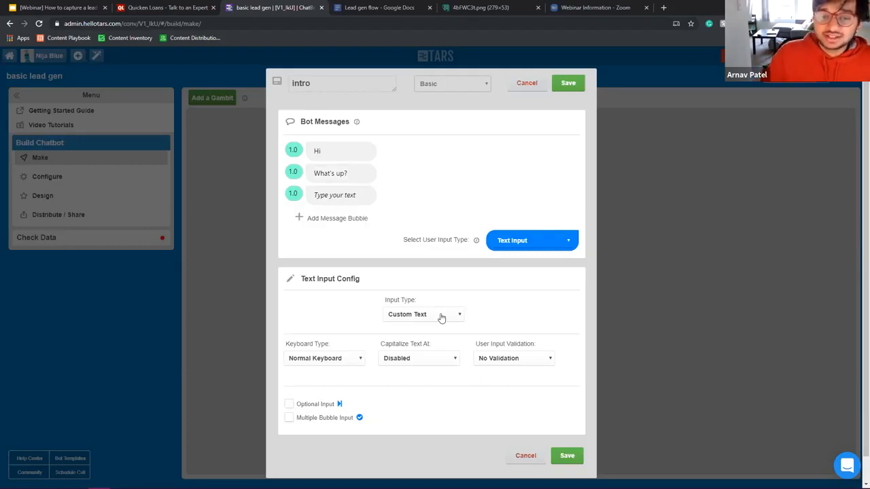
{"action": "left_click", "coordinate": [535, 241]}
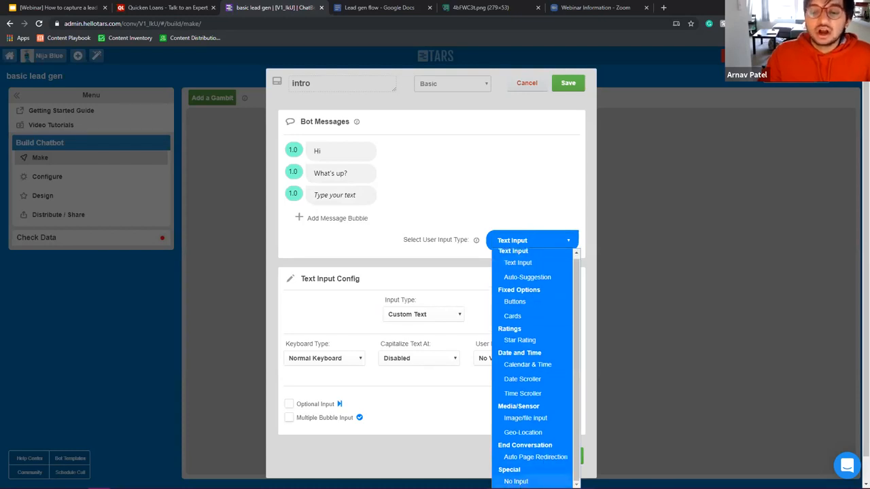
Step: Make the reply two buttons, 'NOt much' and 'Quite a lot actually', and delete the empty third message
{"action": "left_click", "coordinate": [533, 301]}
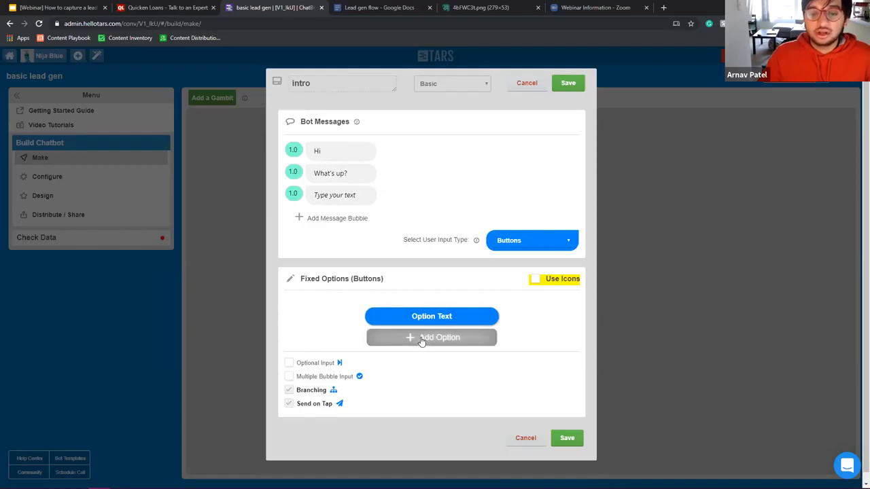
{"action": "left_click", "coordinate": [421, 340]}
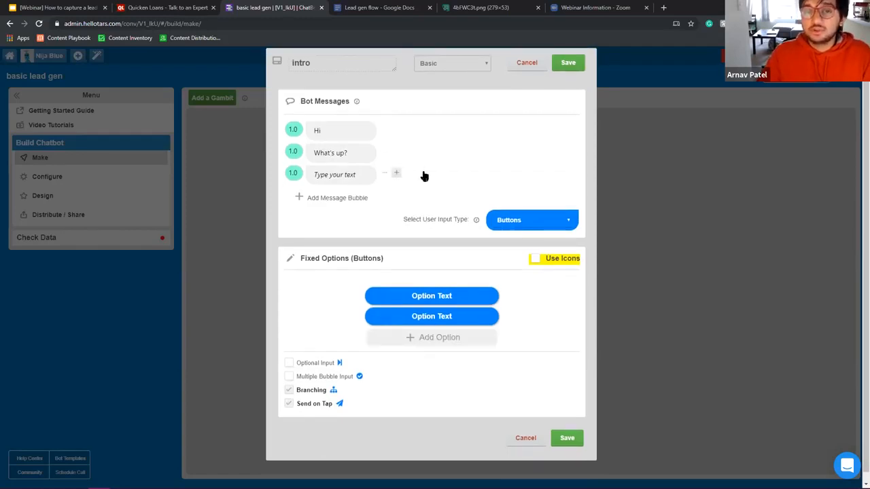
{"action": "left_click", "coordinate": [397, 172]}
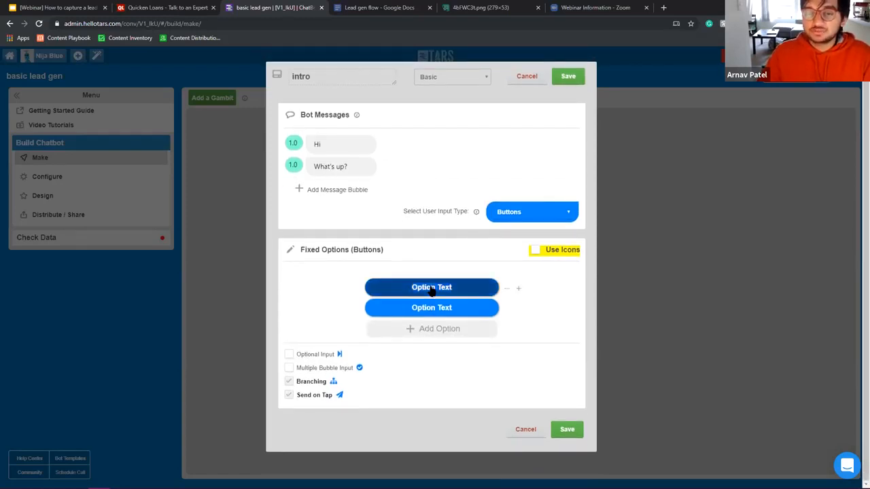
{"action": "left_click", "coordinate": [431, 290]}
{"action": "type", "text": "NOt much"}
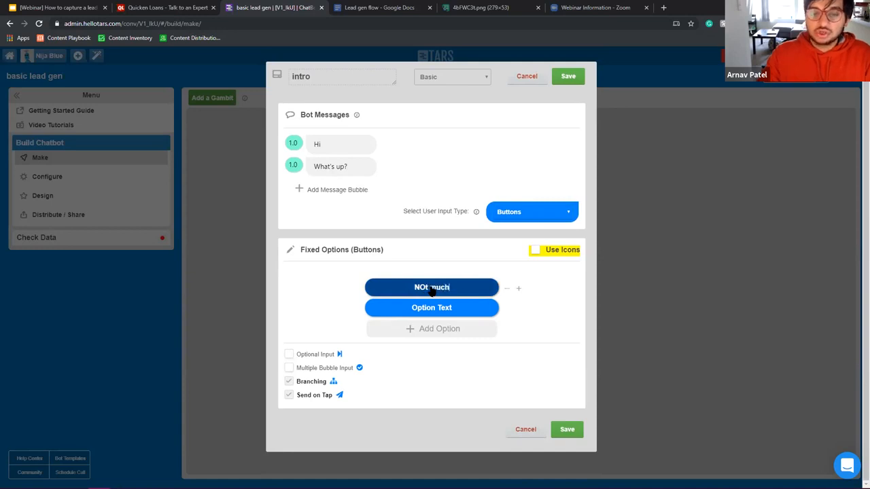
{"action": "left_click", "coordinate": [447, 311]}
{"action": "type", "text": "Quite"}
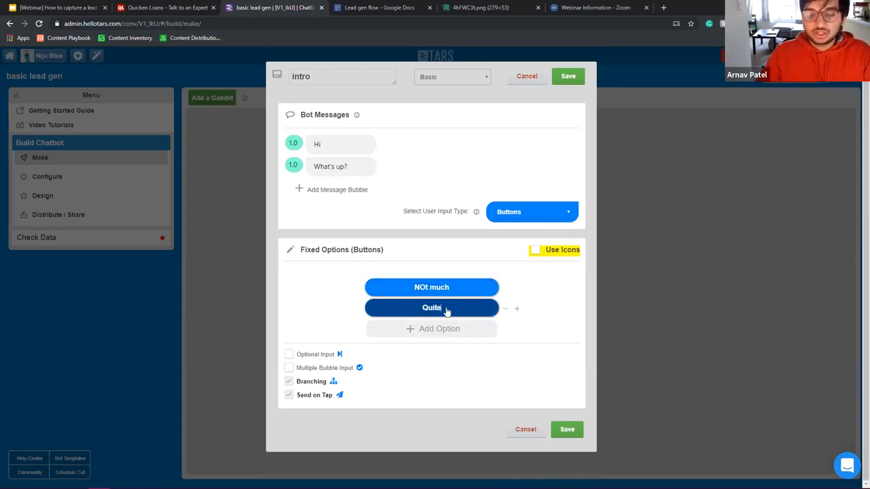
{"action": "type", "text": " a lot actually"}
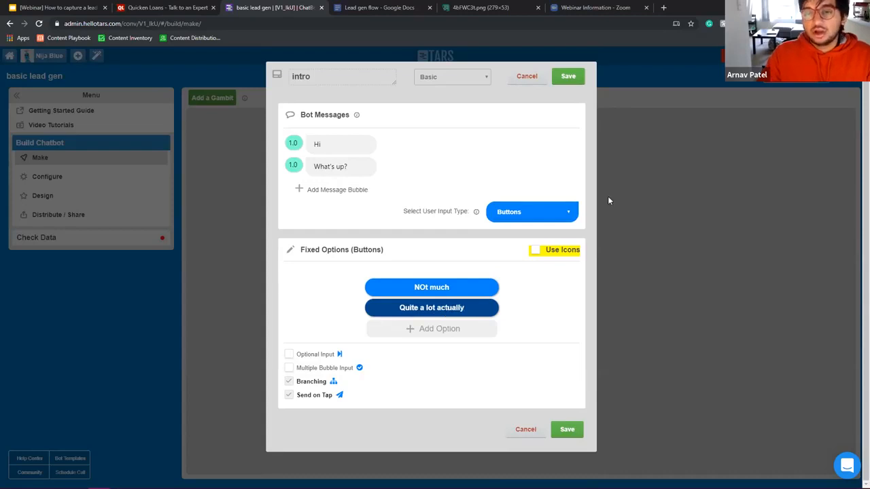
Step: Switch the reply type to Star Rating and save the intro gambit
{"action": "left_click", "coordinate": [536, 214]}
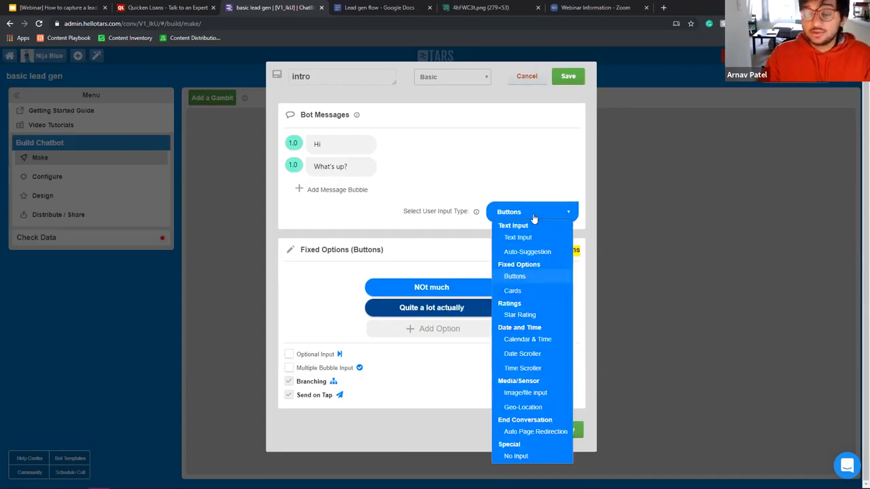
{"action": "left_click", "coordinate": [520, 315]}
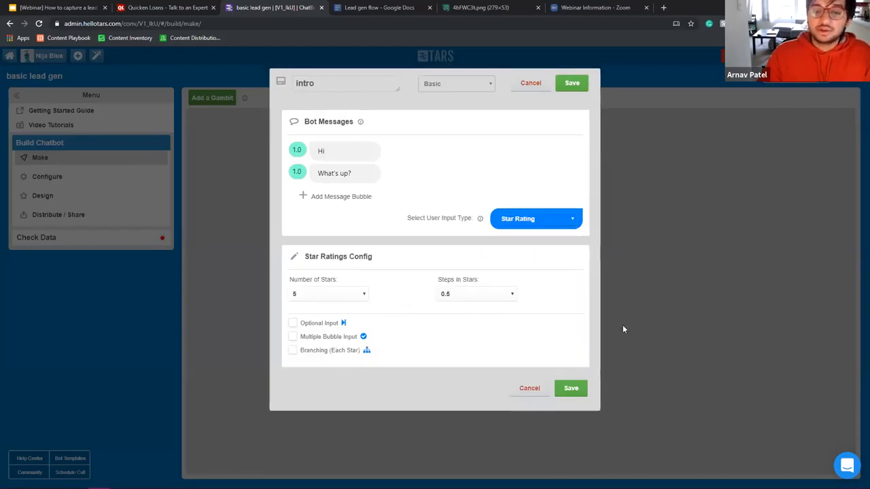
{"action": "left_click", "coordinate": [570, 389]}
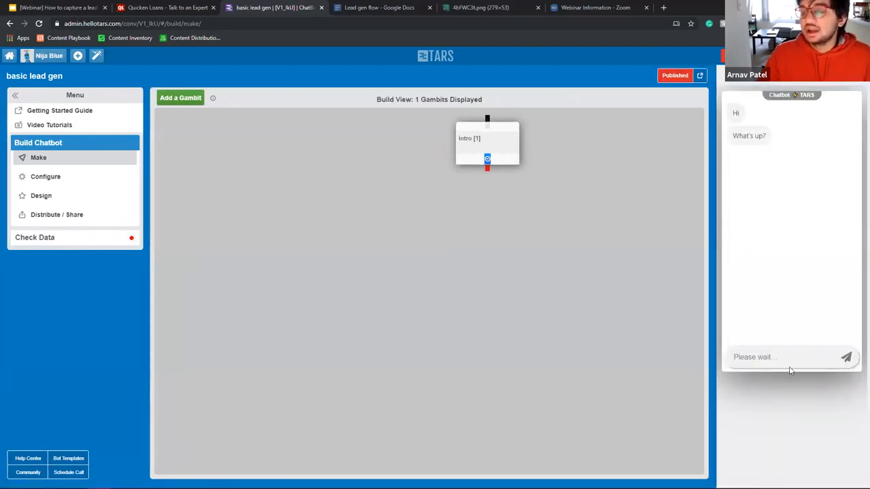
Step: Reopen the intro gambit and change its reply type to Calendar & Time
{"action": "left_click", "coordinate": [502, 155]}
{"action": "left_click", "coordinate": [528, 218]}
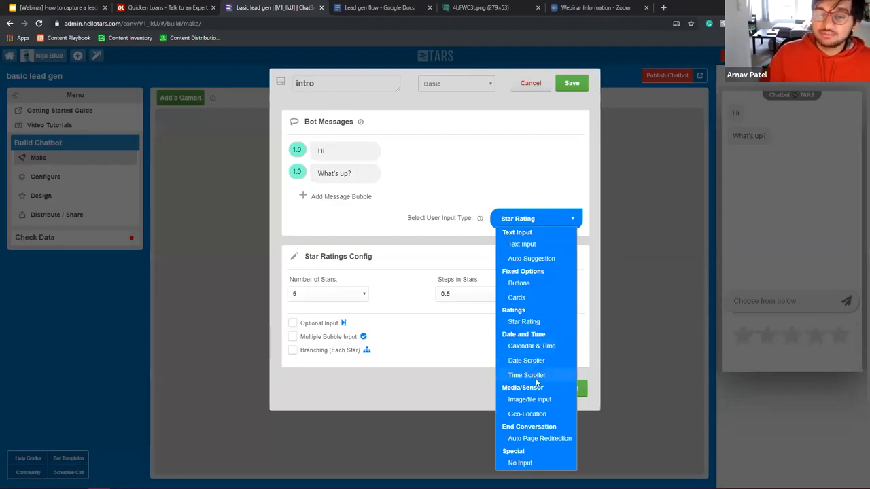
{"action": "left_click", "coordinate": [533, 345]}
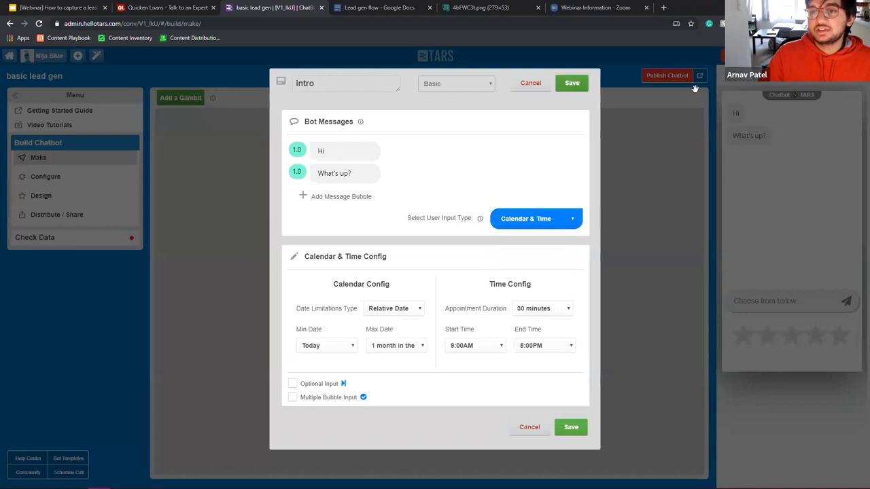
Step: Save the intro gambit, publish the chatbot, and reload the preview
{"action": "left_click", "coordinate": [574, 85]}
{"action": "left_click", "coordinate": [676, 78]}
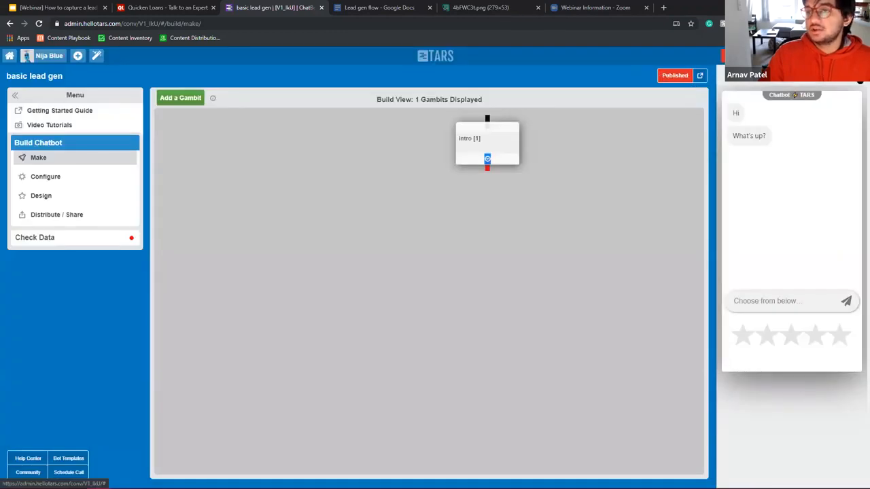
{"action": "left_click", "coordinate": [853, 79]}
{"action": "left_click", "coordinate": [854, 79]}
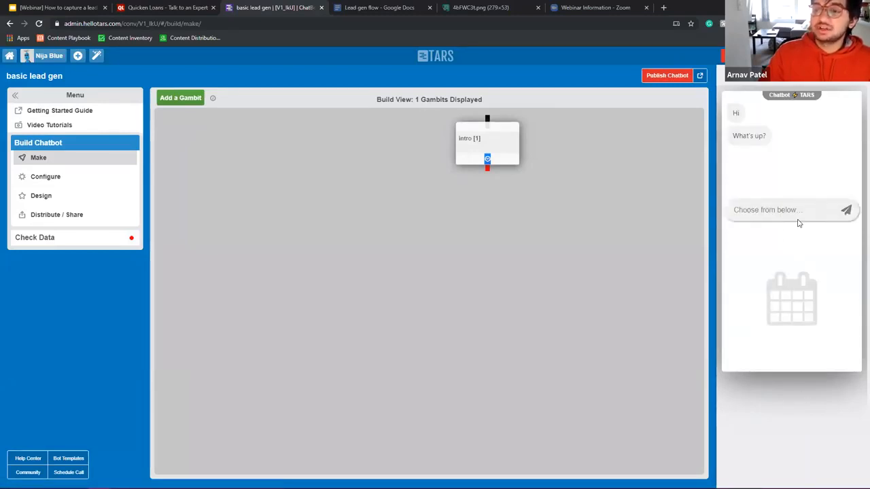
Step: Send 13-Nov-2019 at 11:00 AM in the preview, then reopen the intro gambit
{"action": "left_click", "coordinate": [793, 316]}
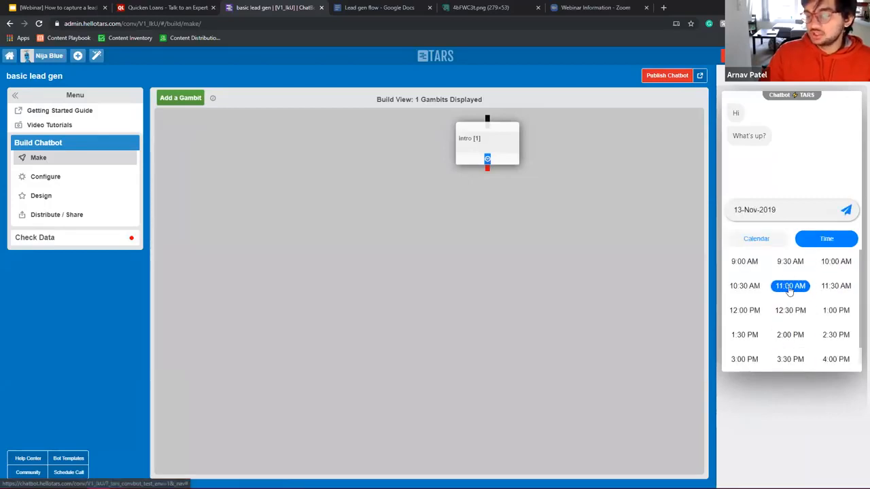
{"action": "left_click", "coordinate": [790, 287]}
{"action": "left_click", "coordinate": [845, 209]}
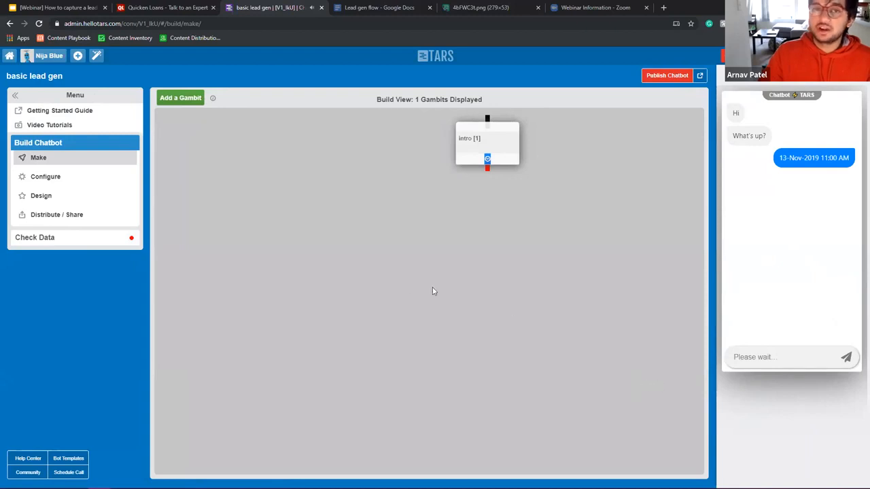
{"action": "left_click", "coordinate": [468, 146]}
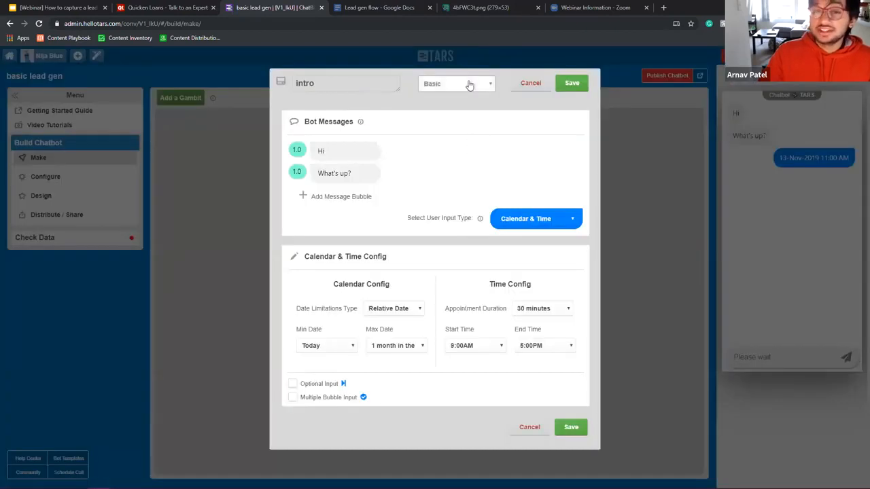
Step: Set the gambit type to Google Calendar, revert it to Basic, and show the user input types
{"action": "left_click", "coordinate": [469, 85]}
{"action": "left_click", "coordinate": [460, 131]}
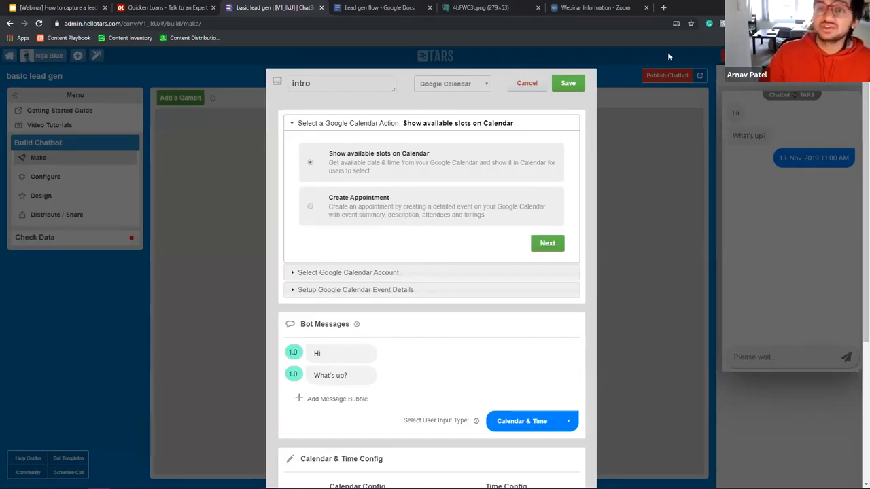
{"action": "left_click", "coordinate": [454, 85]}
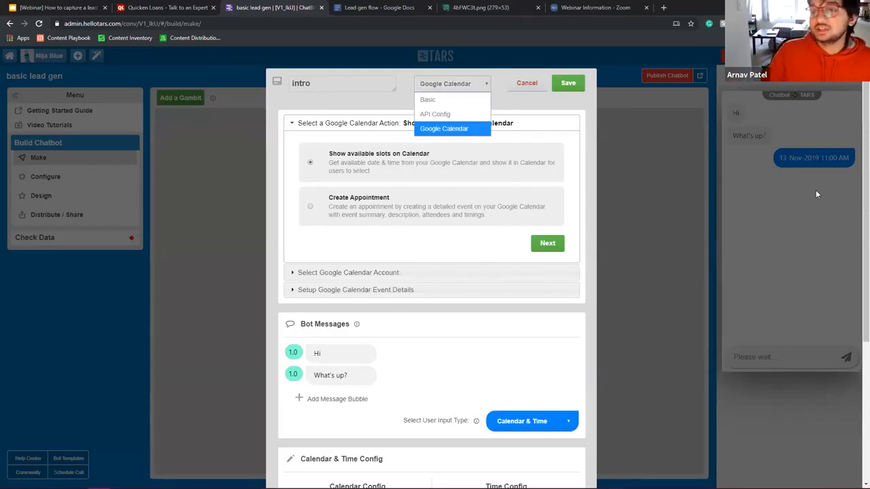
{"action": "left_click", "coordinate": [455, 106]}
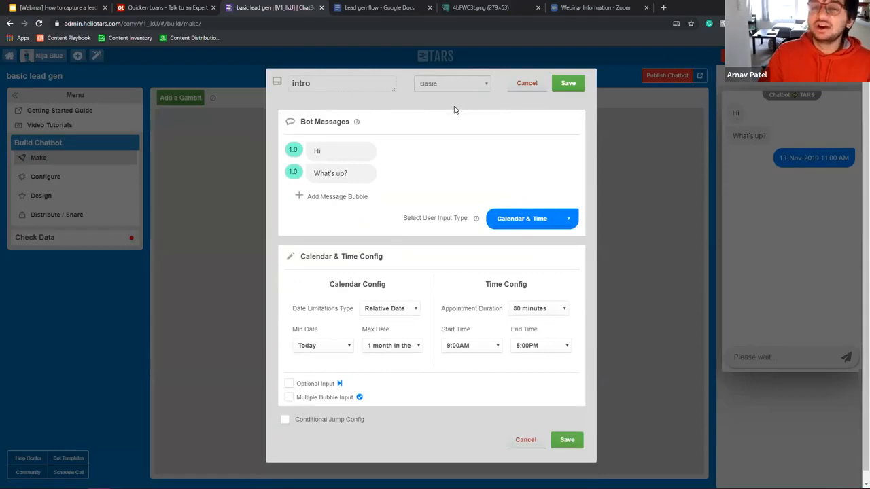
{"action": "left_click", "coordinate": [515, 220]}
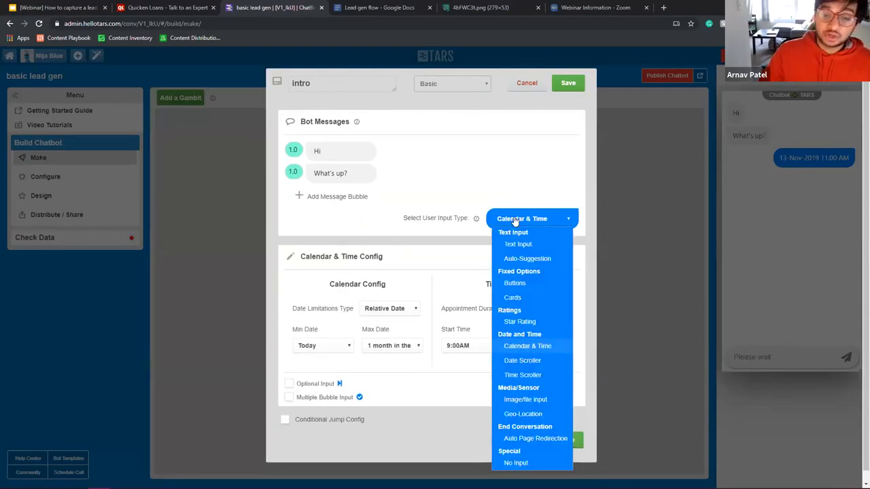
{"action": "left_click", "coordinate": [525, 399]}
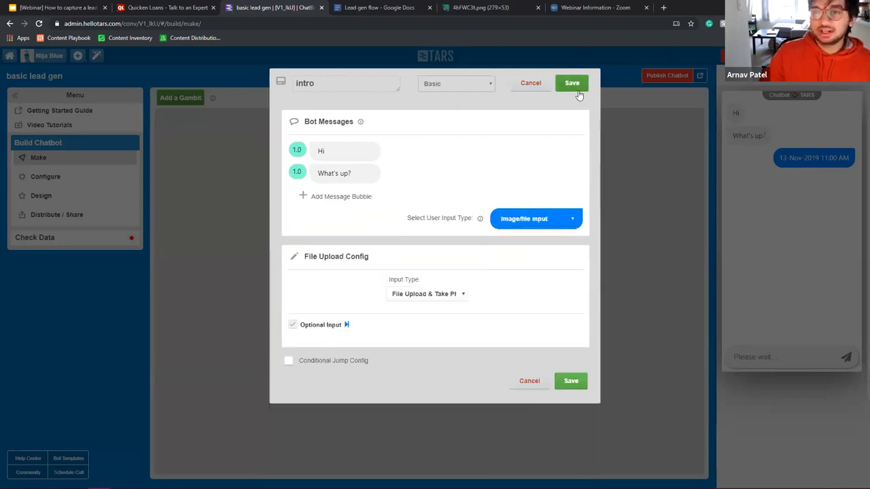
{"action": "left_click", "coordinate": [574, 87]}
{"action": "left_click", "coordinate": [667, 76]}
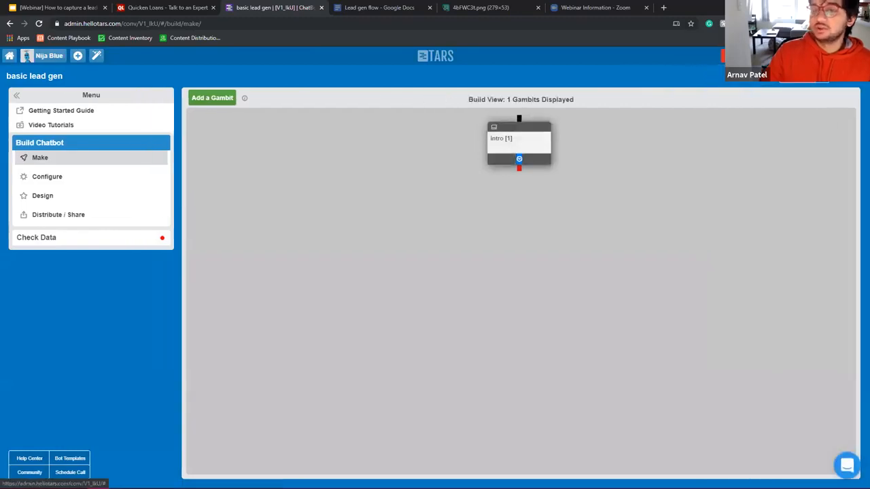
{"action": "left_click", "coordinate": [844, 75]}
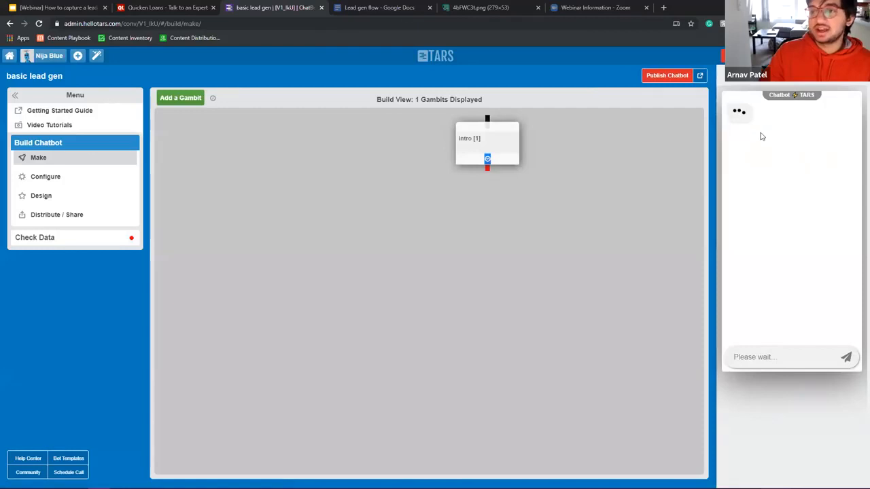
{"action": "left_click", "coordinate": [467, 144]}
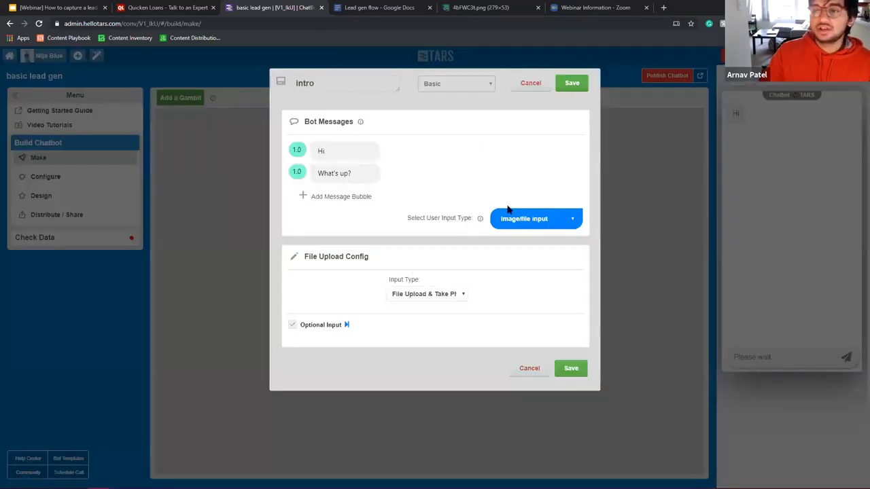
{"action": "left_click", "coordinate": [531, 83]}
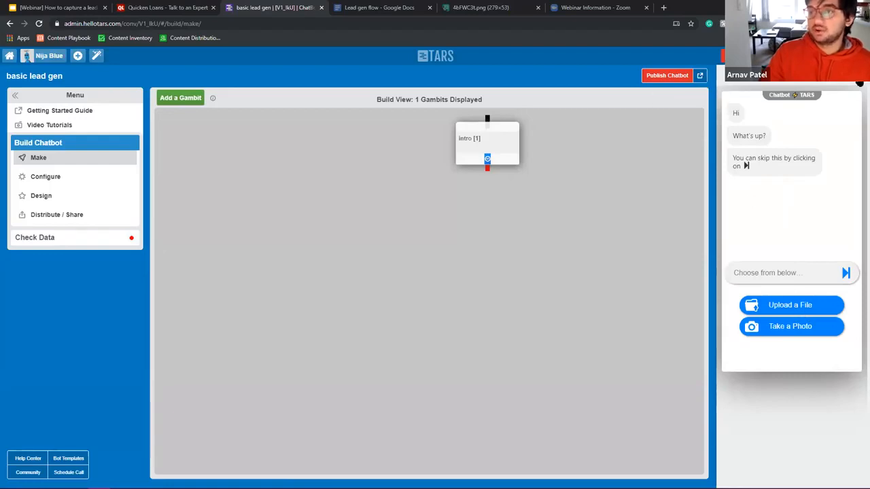
{"action": "left_click", "coordinate": [860, 83]}
{"action": "left_click", "coordinate": [529, 147]}
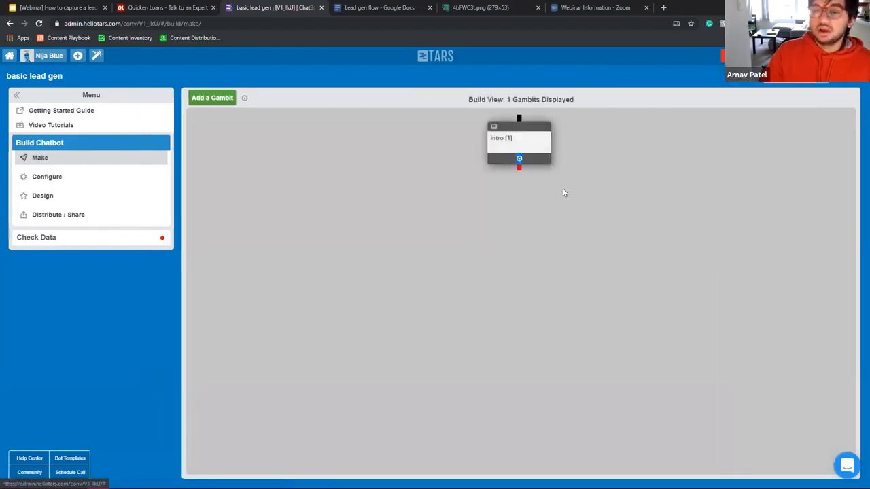
Step: Change the intro reply type to Geo-Location and save the gambit
{"action": "left_click", "coordinate": [546, 219]}
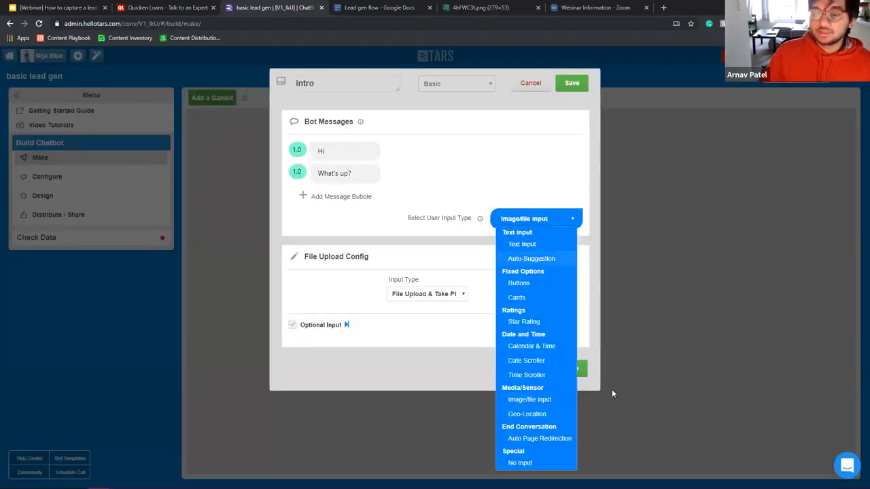
{"action": "left_click", "coordinate": [527, 414]}
{"action": "left_click", "coordinate": [584, 83]}
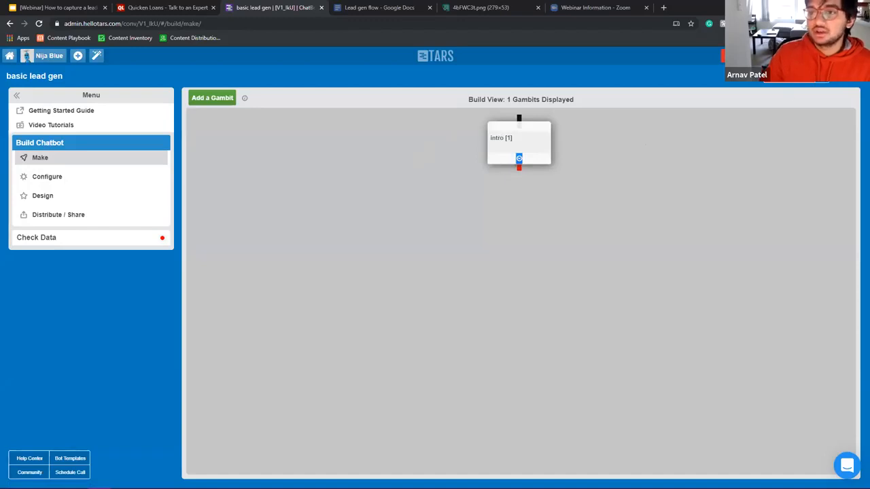
Step: Check the location request in the preview, then reopen and close intro's settings unchanged
{"action": "left_click", "coordinate": [853, 79]}
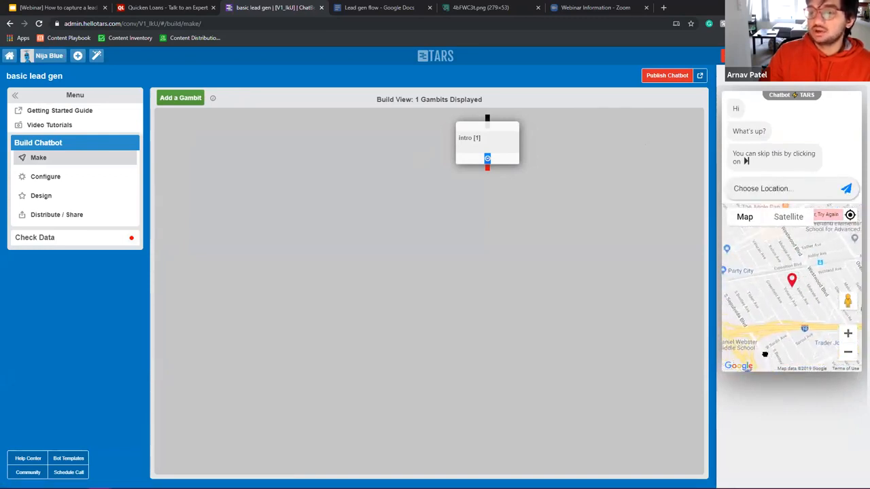
{"action": "left_click", "coordinate": [854, 74]}
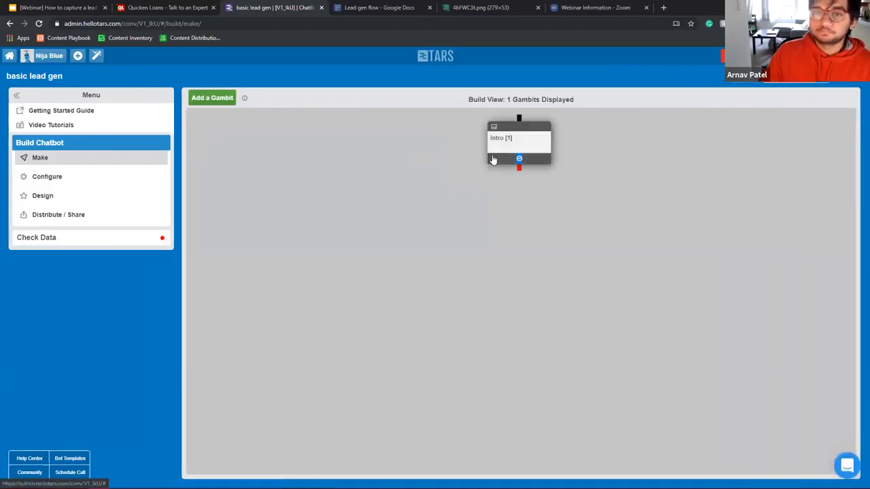
{"action": "left_click", "coordinate": [523, 144]}
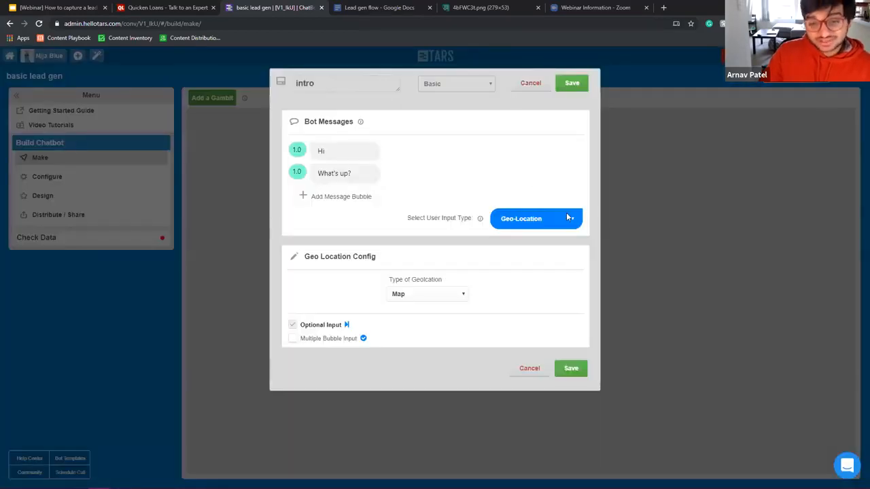
{"action": "left_click", "coordinate": [513, 224]}
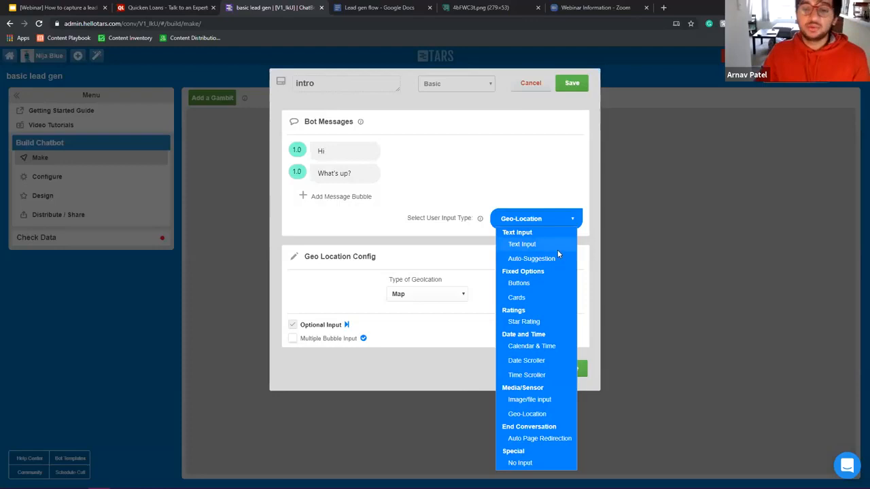
{"action": "left_click", "coordinate": [539, 152]}
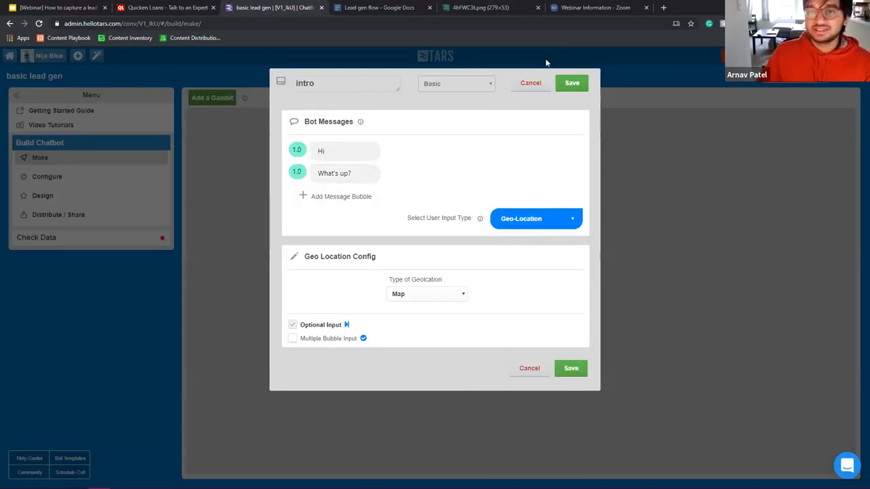
{"action": "left_click", "coordinate": [530, 84]}
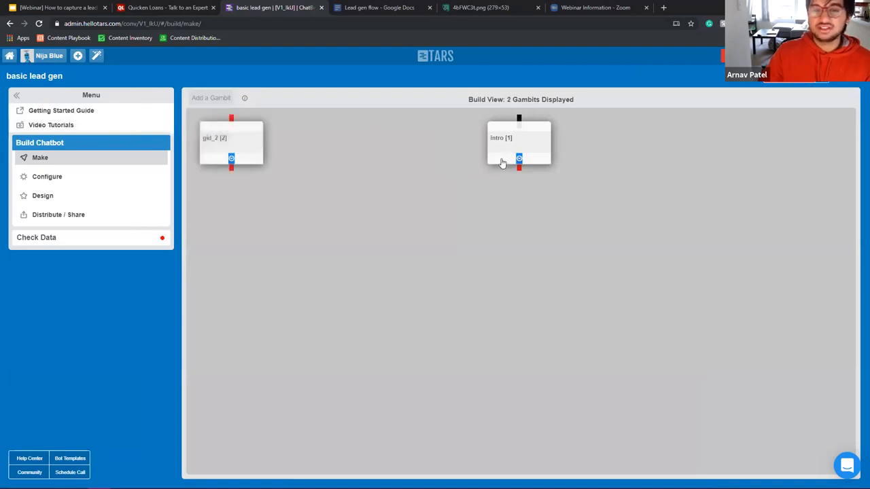
Step: Place the new gid_2 gambit under intro and connect intro's output to it
{"action": "left_click_drag", "start_coordinate": [233, 145], "coordinate": [501, 228]}
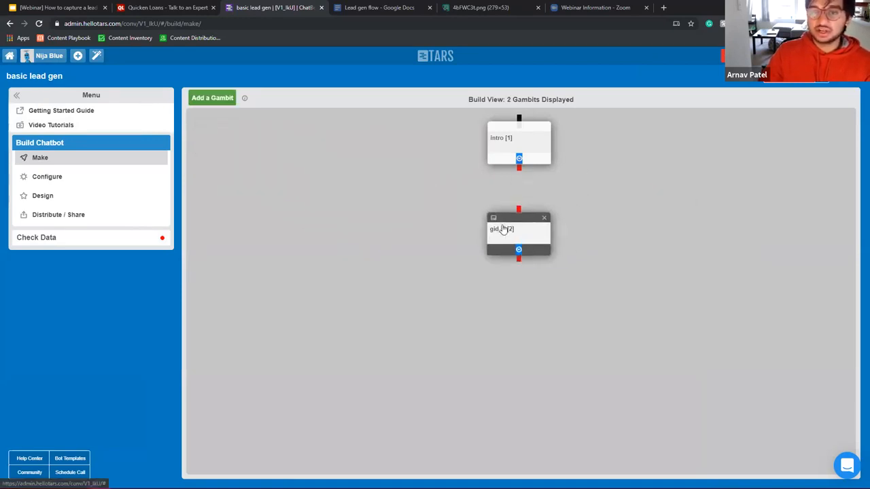
{"action": "left_click_drag", "start_coordinate": [519, 169], "coordinate": [516, 209]}
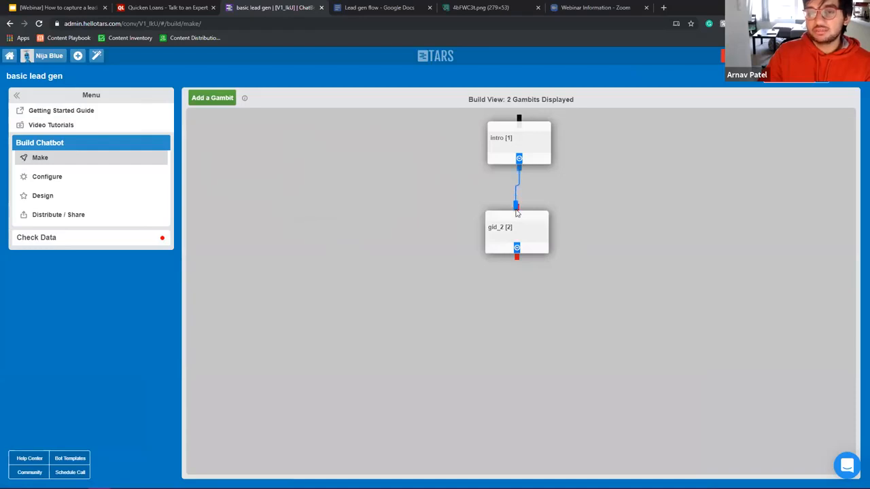
{"action": "left_click", "coordinate": [494, 155]}
Step: Give intro two reply buttons, 'Not much' and 'Quite a lot', and save
{"action": "left_click", "coordinate": [528, 221]}
{"action": "left_click", "coordinate": [531, 284]}
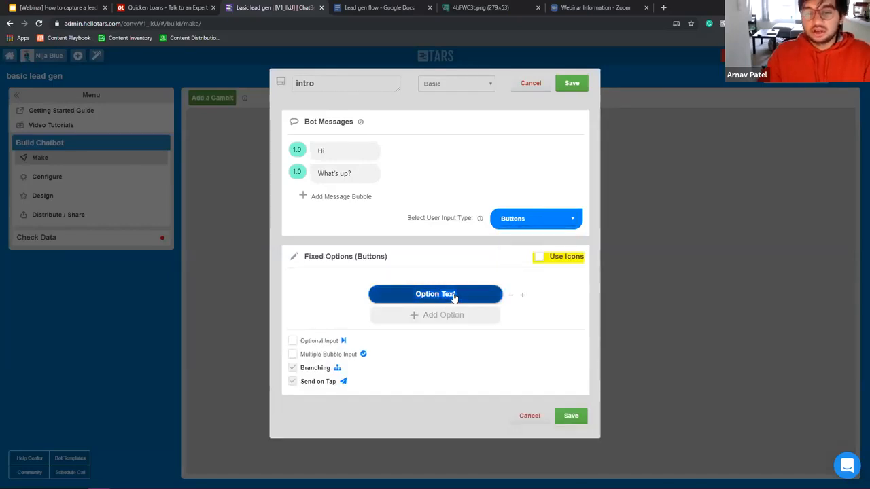
{"action": "left_click", "coordinate": [454, 297]}
{"action": "type", "text": "Not much"}
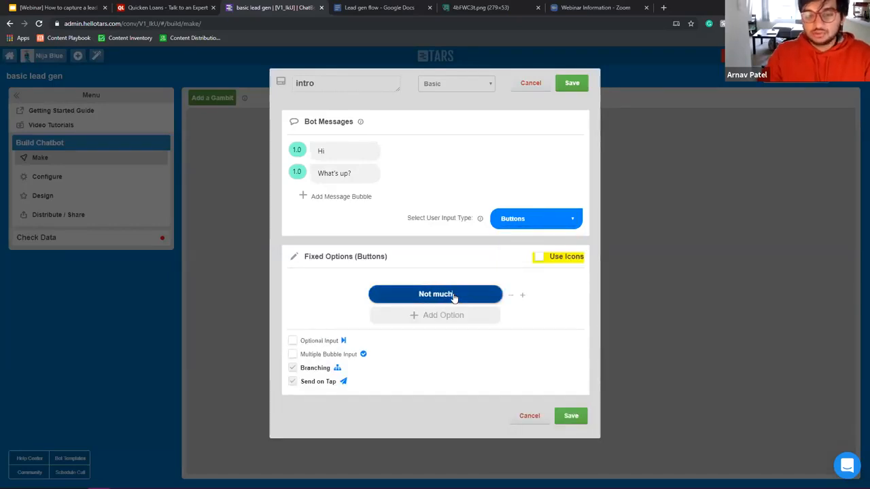
{"action": "left_click", "coordinate": [455, 315]}
{"action": "left_click", "coordinate": [442, 307]}
{"action": "type", "text": "Quite a lot"}
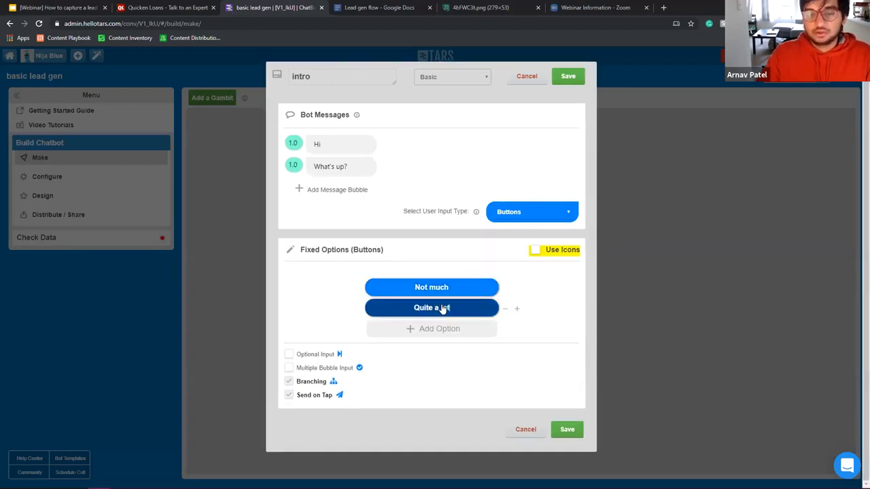
{"action": "left_click", "coordinate": [568, 76]}
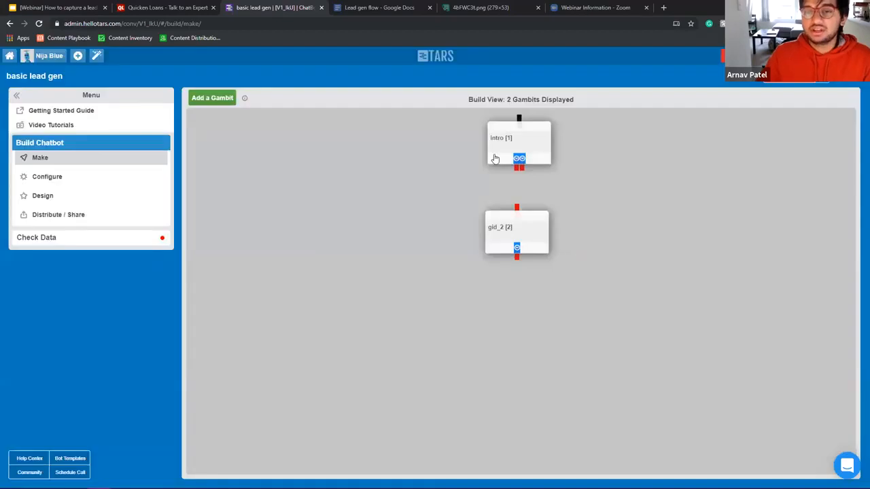
Step: Review intro's Hi and What's up? messages, save it, and start linking a branch to gid_2
{"action": "left_click", "coordinate": [532, 153]}
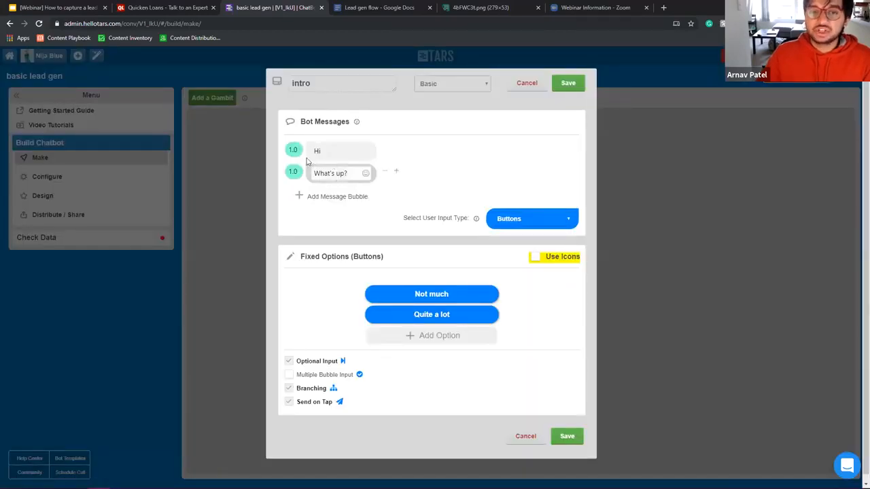
{"action": "double_click", "coordinate": [317, 150]}
{"action": "left_click_drag", "start_coordinate": [343, 172], "coordinate": [313, 173]}
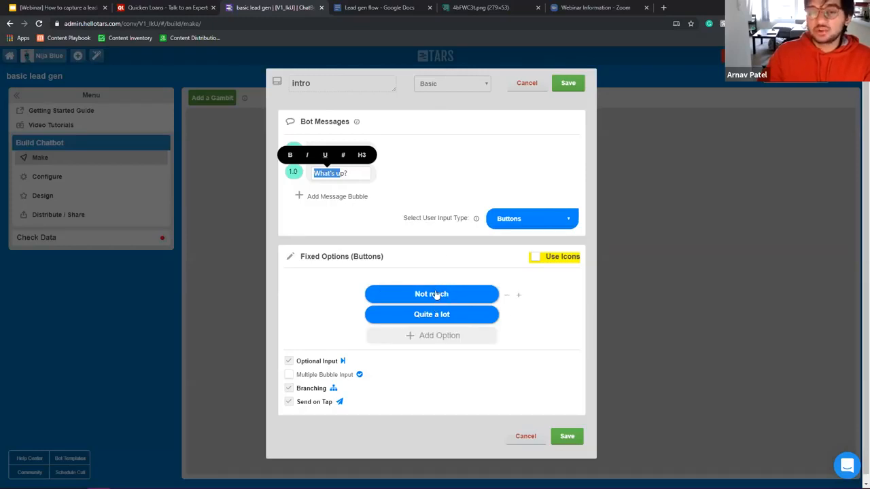
{"action": "left_click", "coordinate": [568, 83]}
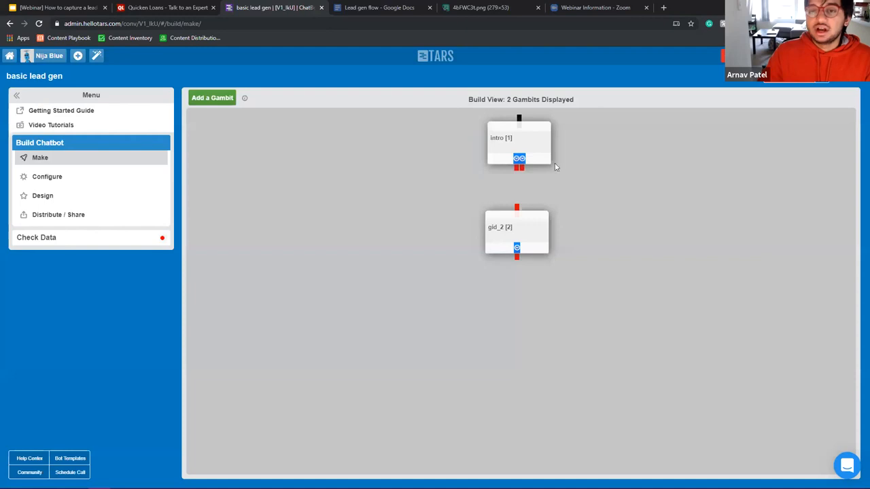
{"action": "left_click_drag", "start_coordinate": [517, 170], "coordinate": [451, 212]}
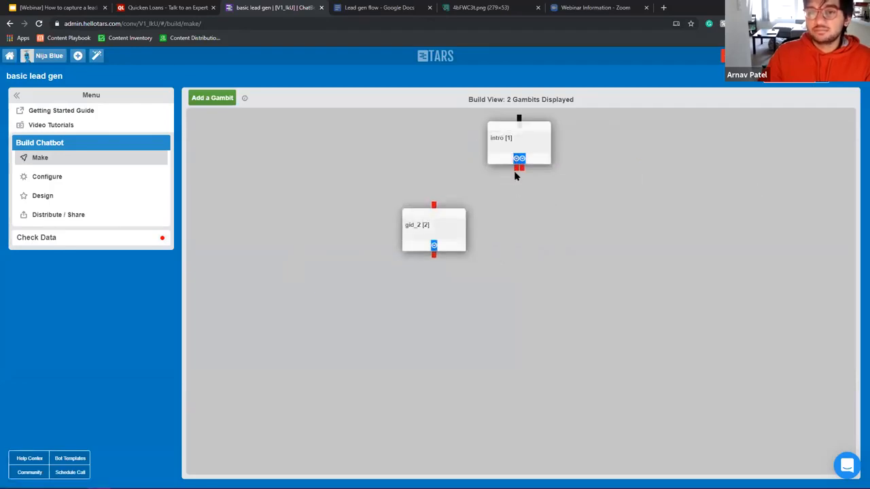
Step: Link intro's first branch to gid_2 and give gid_2 the messages Oh cool, Same here, What's your name?
{"action": "left_click_drag", "start_coordinate": [517, 168], "coordinate": [430, 216]}
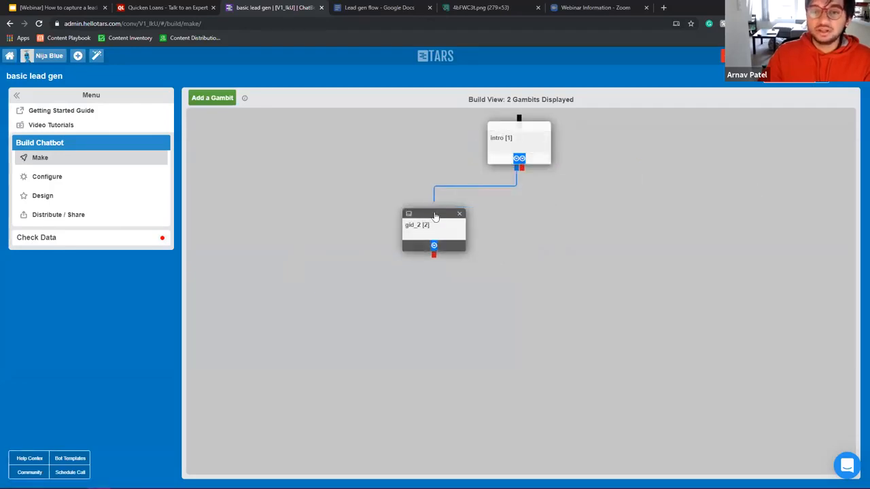
{"action": "left_click", "coordinate": [435, 243]}
{"action": "triple_click", "coordinate": [417, 150]}
{"action": "type", "text": "Oh cool"}
{"action": "left_click", "coordinate": [360, 175]}
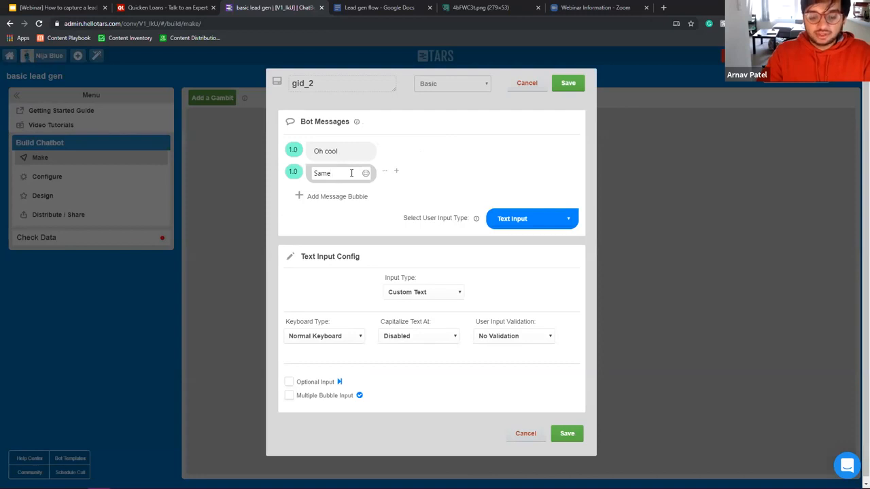
{"action": "left_click", "coordinate": [348, 196]}
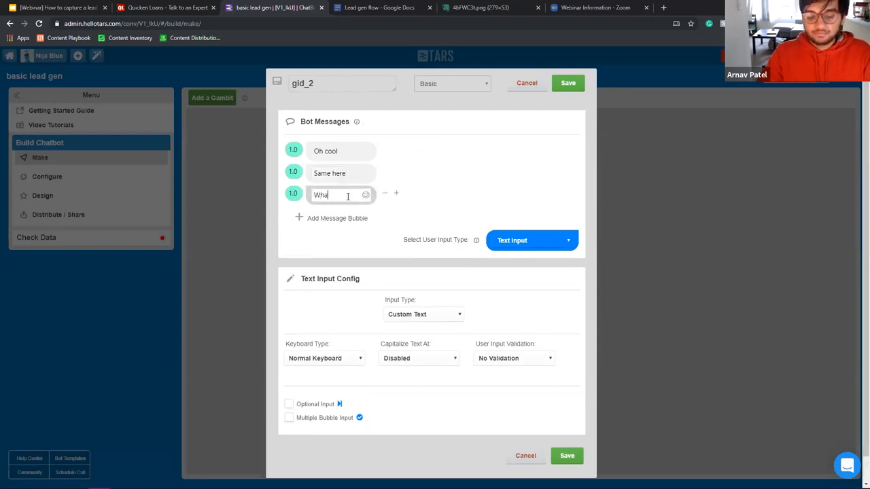
{"action": "type", "text": "What's your name?"}
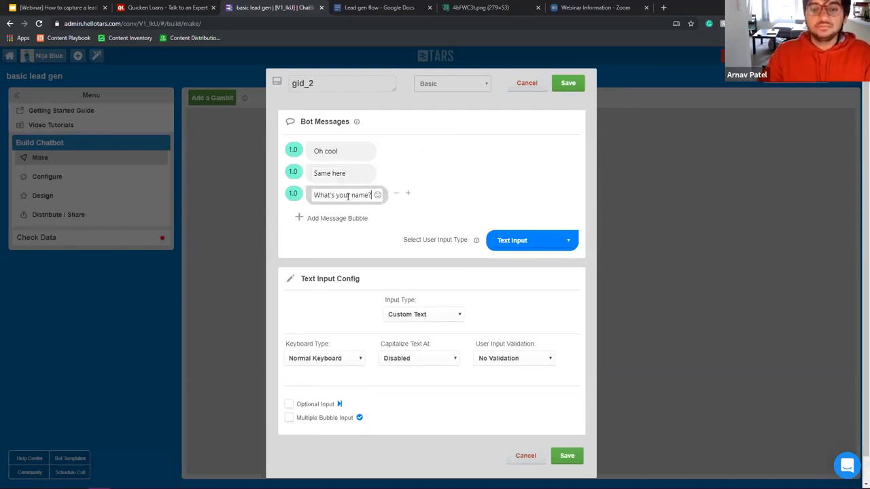
{"action": "left_click", "coordinate": [567, 83]}
Step: Save intro again, then reopen gid_2 and select text in its messages
{"action": "left_click", "coordinate": [523, 140]}
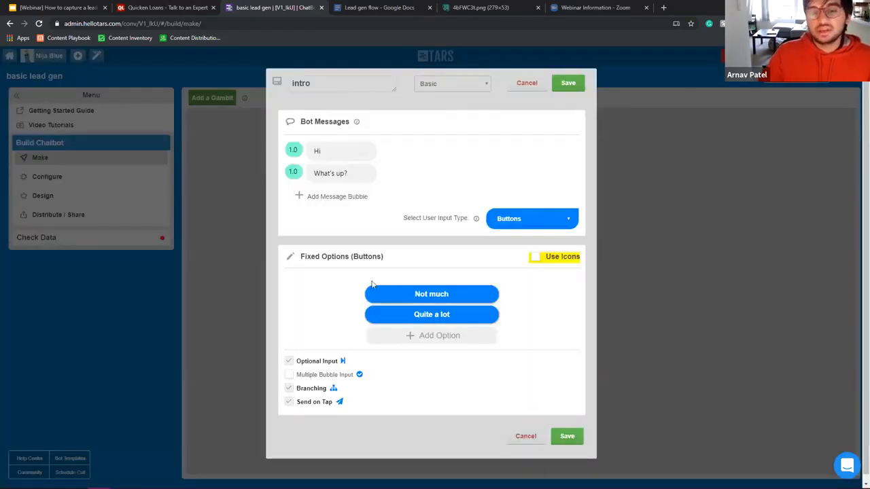
{"action": "left_click", "coordinate": [568, 83]}
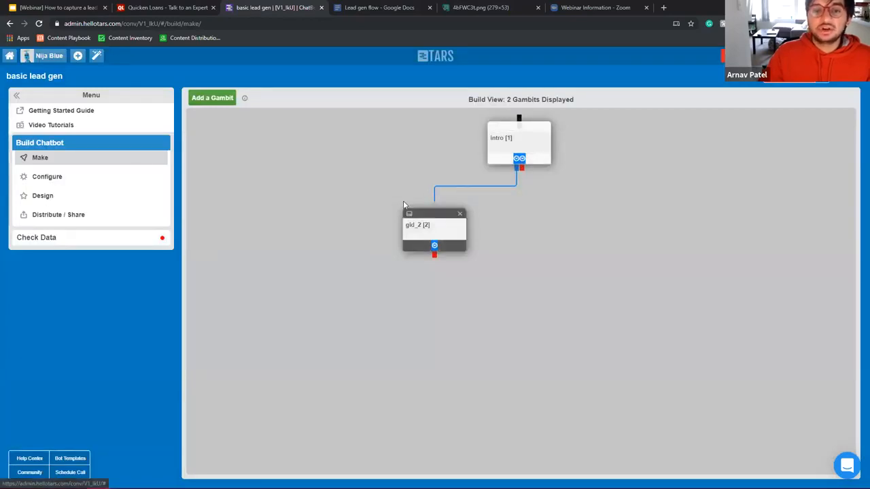
{"action": "left_click", "coordinate": [407, 212]}
{"action": "left_click", "coordinate": [336, 151]}
{"action": "left_click_drag", "start_coordinate": [314, 150], "coordinate": [360, 175]}
{"action": "left_click_drag", "start_coordinate": [324, 198], "coordinate": [381, 198]}
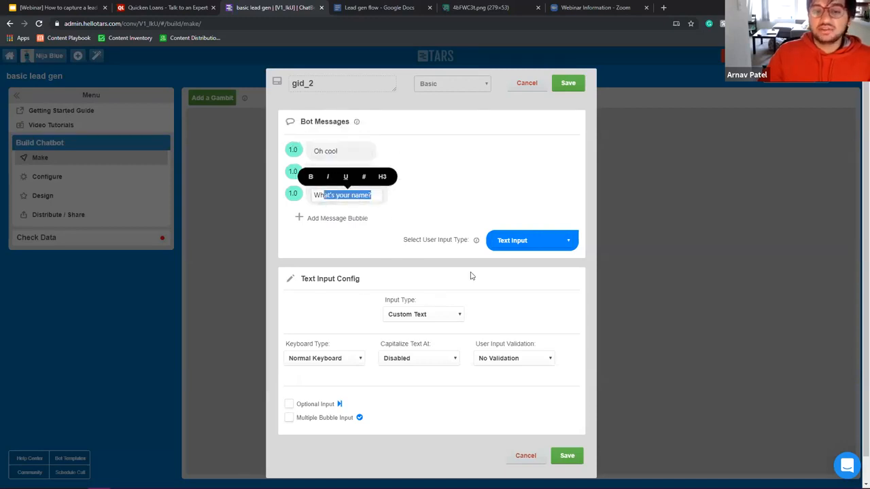
Step: Answer 'Not much' in the chatbot preview to trigger gid_2's replies, then close the preview
{"action": "left_click", "coordinate": [579, 83]}
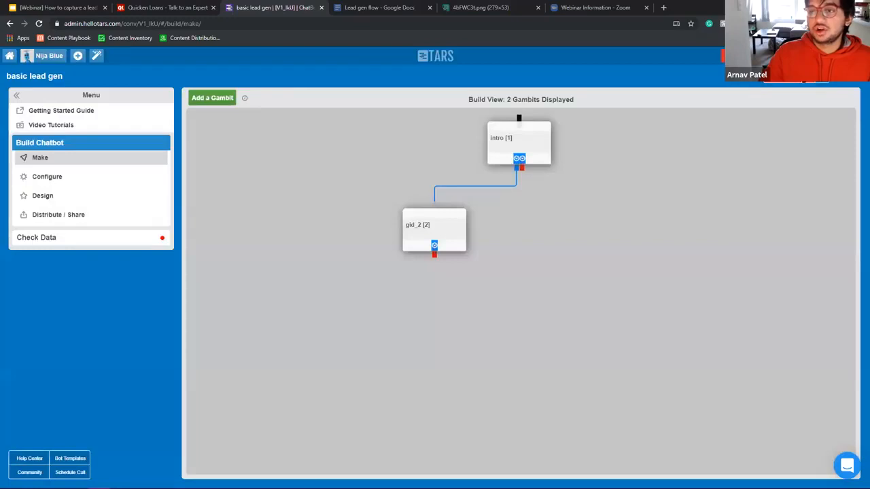
{"action": "left_click", "coordinate": [858, 112]}
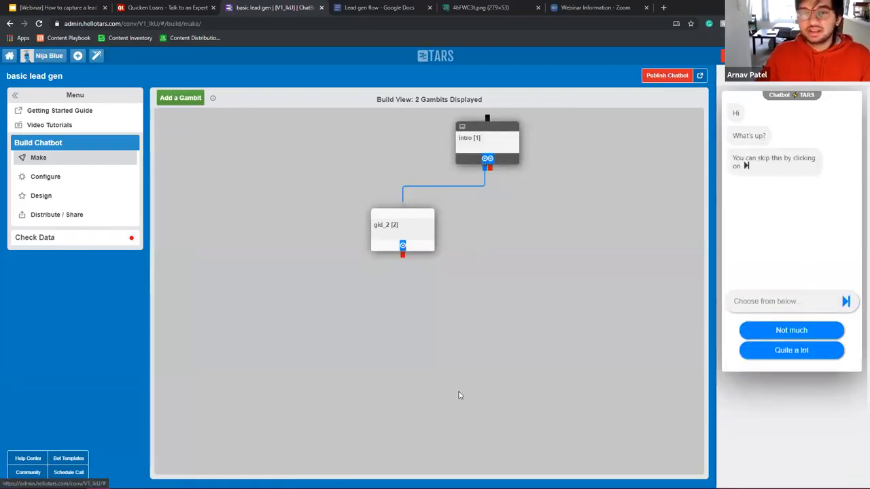
{"action": "left_click", "coordinate": [491, 152]}
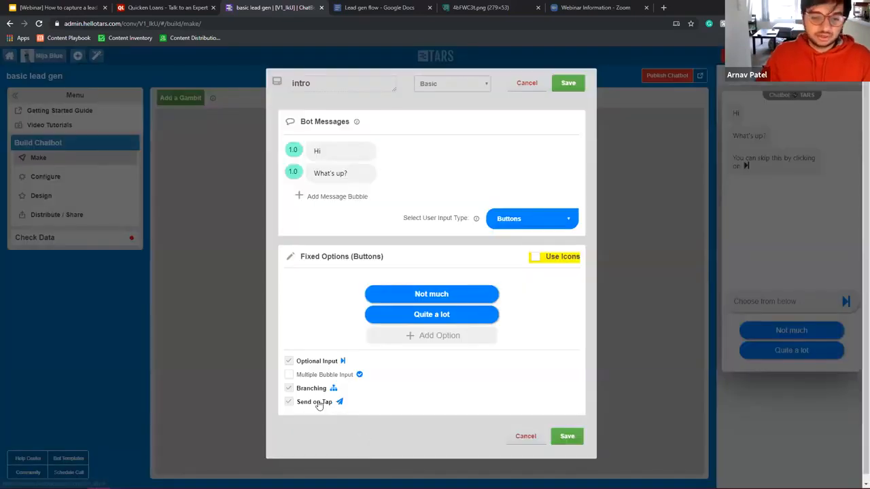
{"action": "left_click", "coordinate": [568, 83]}
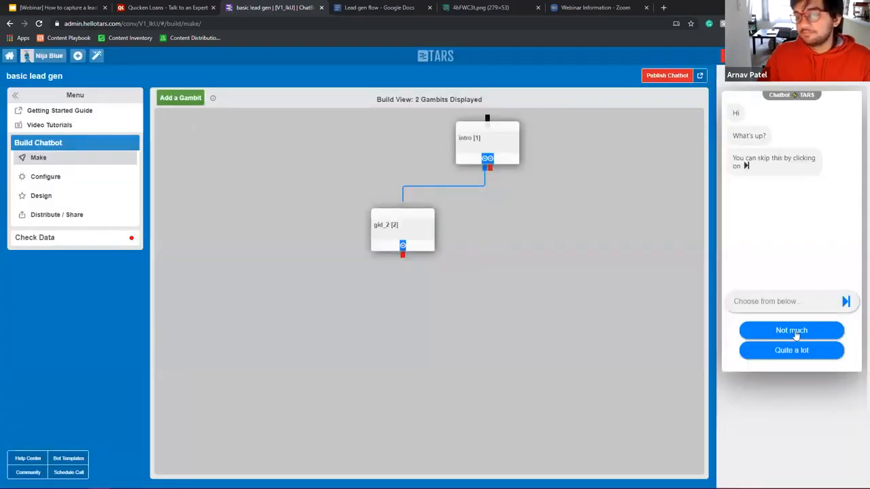
{"action": "left_click", "coordinate": [793, 333]}
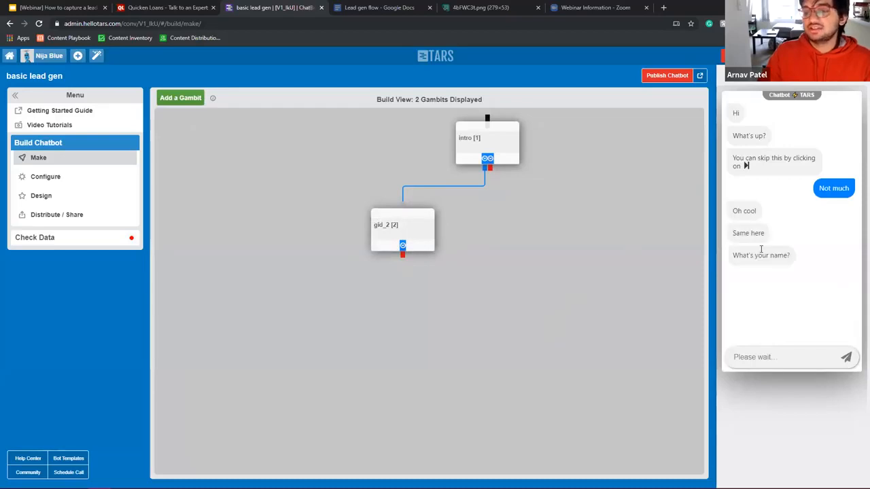
{"action": "left_click", "coordinate": [734, 75]}
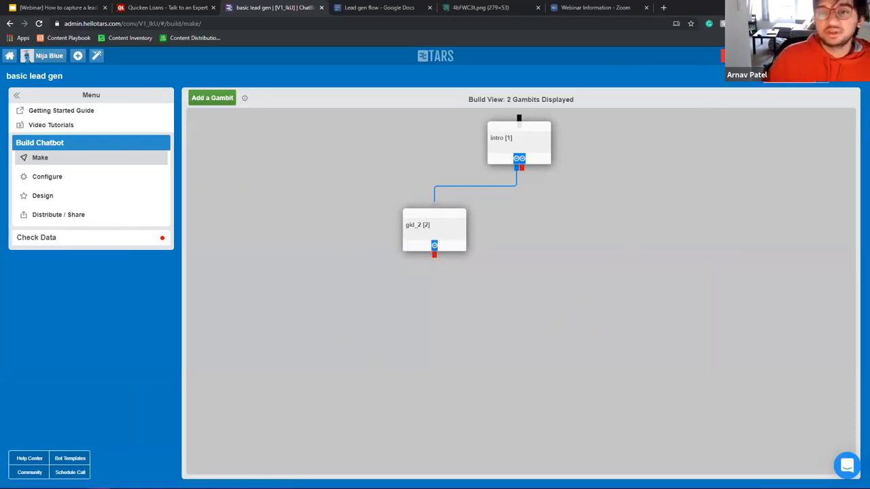
Step: Drag intro directly above gid_2, then switch to the Quicken Loans quote page
{"action": "left_click_drag", "start_coordinate": [523, 142], "coordinate": [441, 154]}
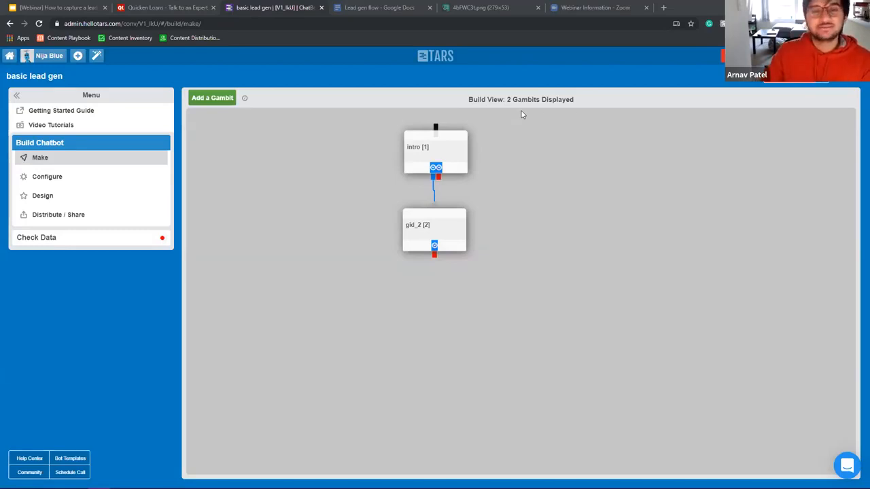
{"action": "right_click", "coordinate": [521, 112]}
{"action": "left_click", "coordinate": [502, 132]}
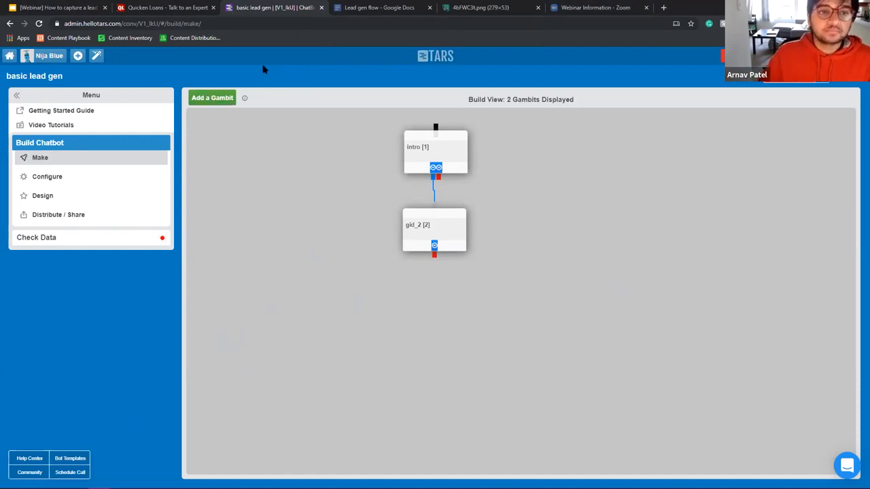
{"action": "left_click", "coordinate": [173, 8]}
Step: Go back two steps in the quote form to Type of Loan, set to Home Purchase
{"action": "scroll", "coordinate": [425, 273], "scroll_direction": "up", "scroll_amount": 4}
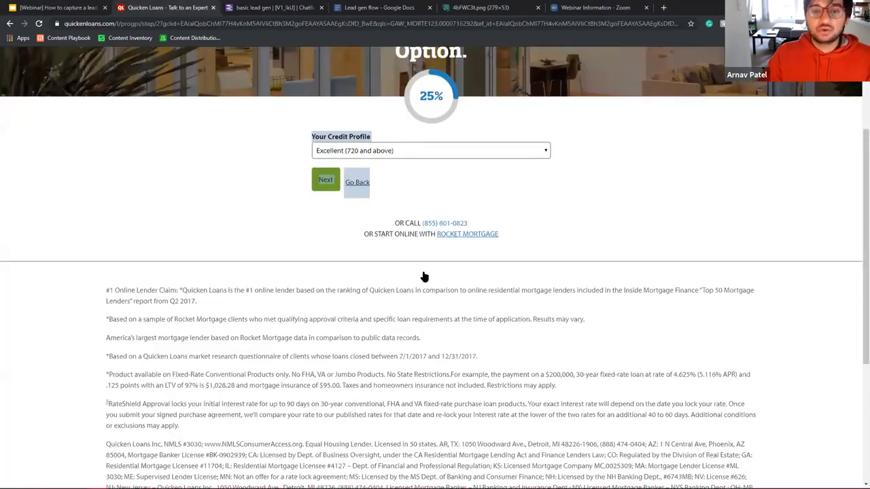
{"action": "left_click", "coordinate": [519, 323]}
{"action": "left_click", "coordinate": [356, 324]}
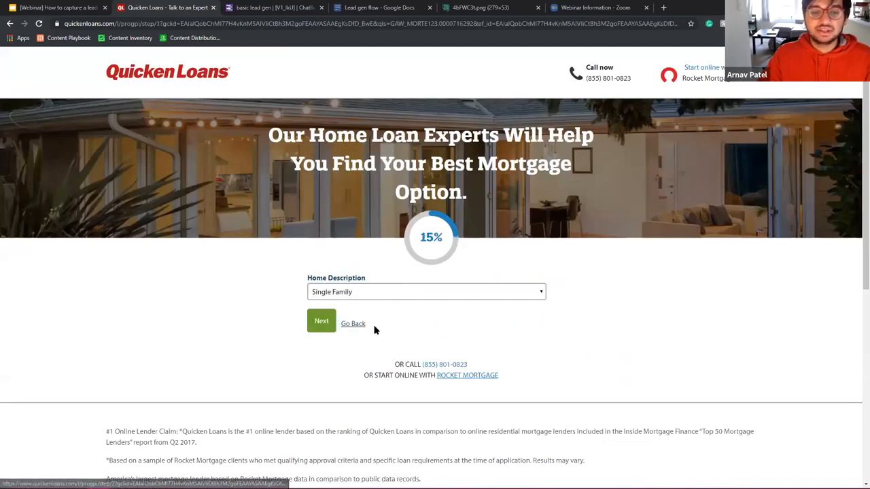
{"action": "left_click", "coordinate": [356, 323]}
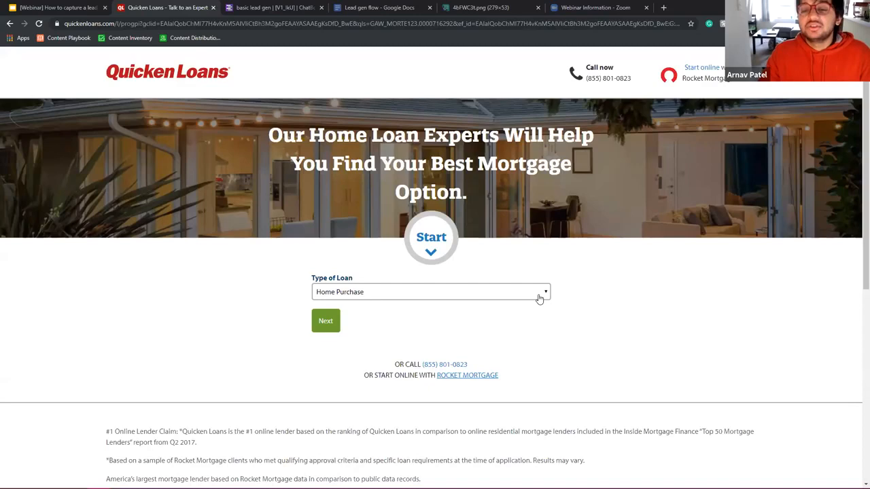
Step: Step the Quicken Loans quote form from Home Purchase to the 65% answer summary
{"action": "scroll", "coordinate": [538, 299], "scroll_direction": "down", "scroll_amount": 4}
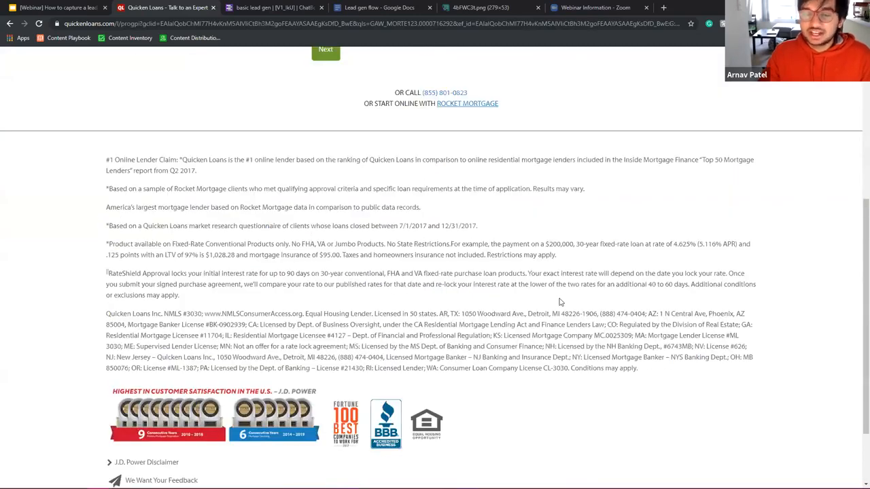
{"action": "scroll", "coordinate": [559, 301], "scroll_direction": "up", "scroll_amount": 4}
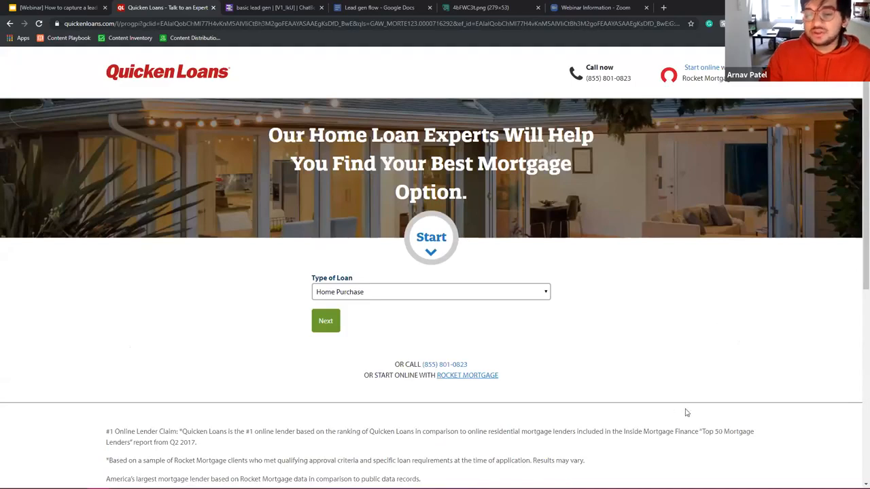
{"action": "left_click", "coordinate": [419, 297]}
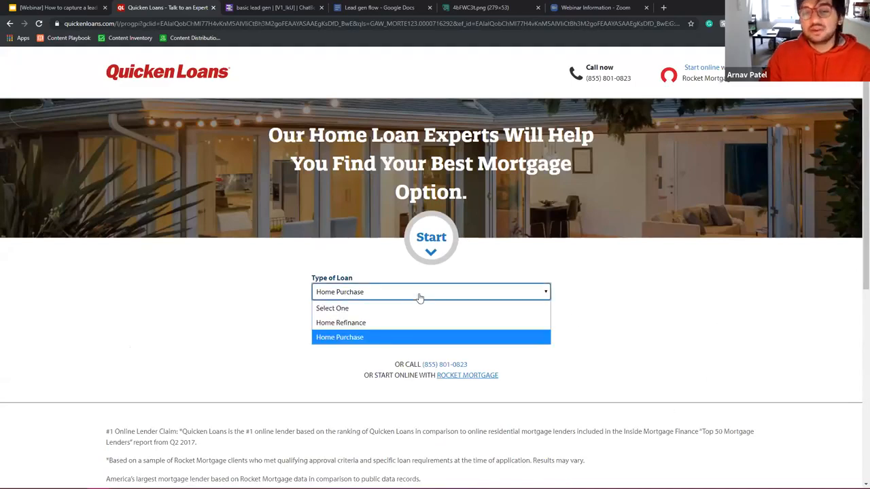
{"action": "left_click", "coordinate": [336, 335]}
{"action": "left_click", "coordinate": [338, 322]}
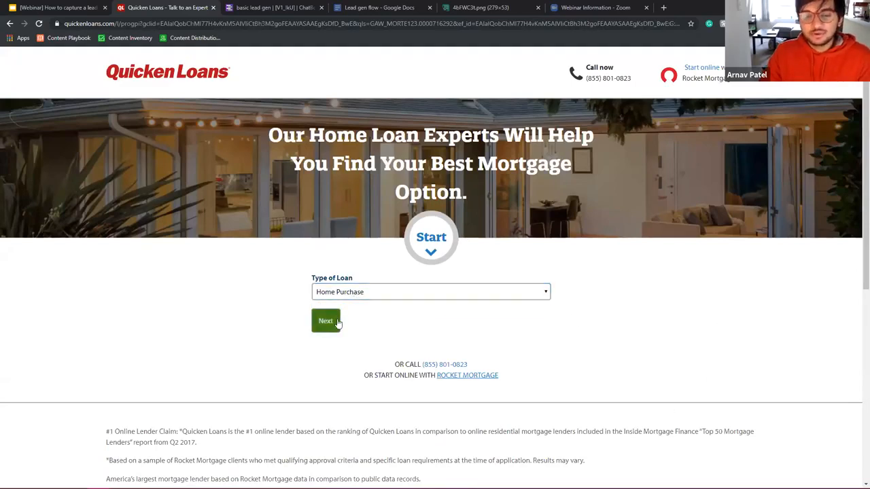
{"action": "left_click", "coordinate": [333, 324]}
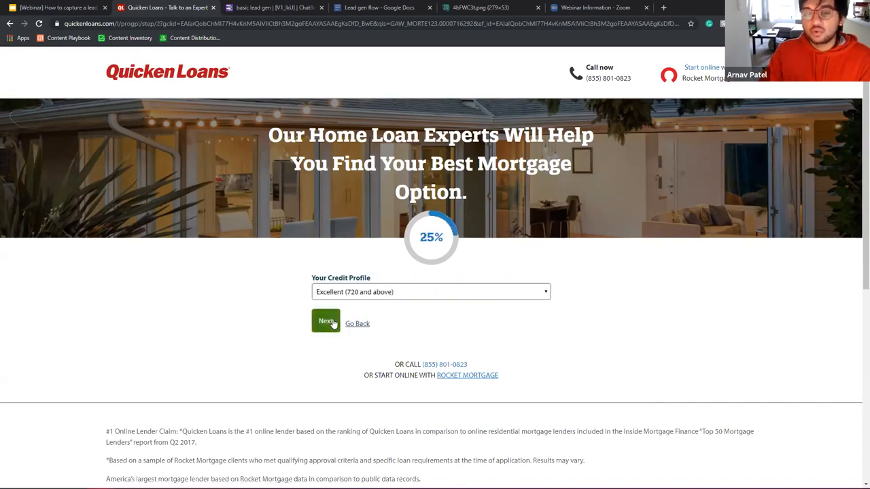
{"action": "left_click", "coordinate": [333, 323]}
{"action": "left_click", "coordinate": [333, 324]}
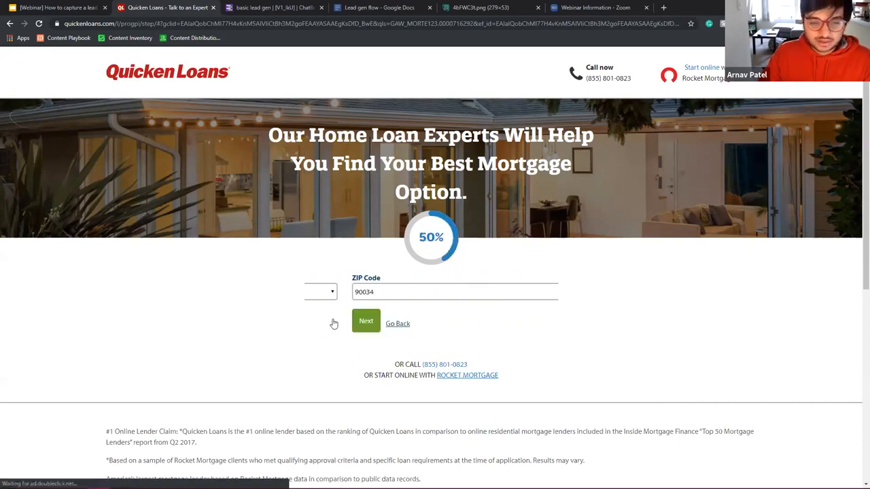
{"action": "left_click", "coordinate": [333, 324]}
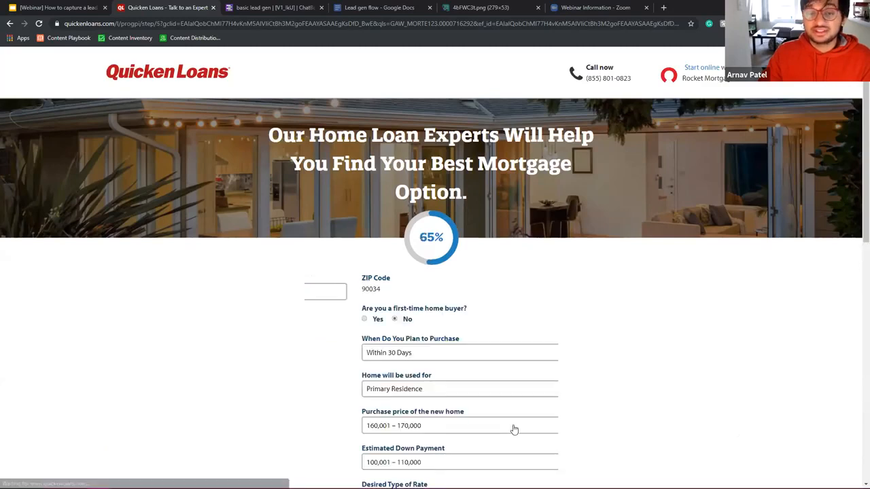
Step: Rewind the form from the summary back to the Type of Loan step, then return to TARS
{"action": "scroll", "coordinate": [476, 406], "scroll_direction": "down", "scroll_amount": 4}
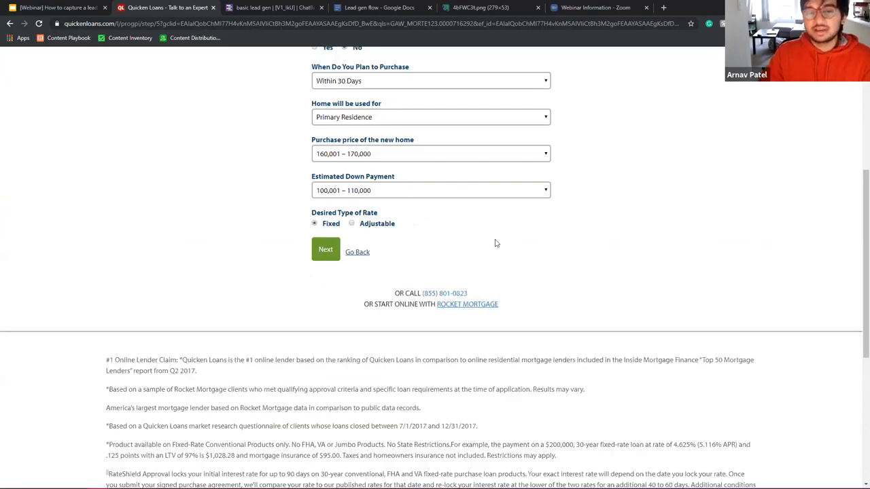
{"action": "scroll", "coordinate": [495, 243], "scroll_direction": "up", "scroll_amount": 3}
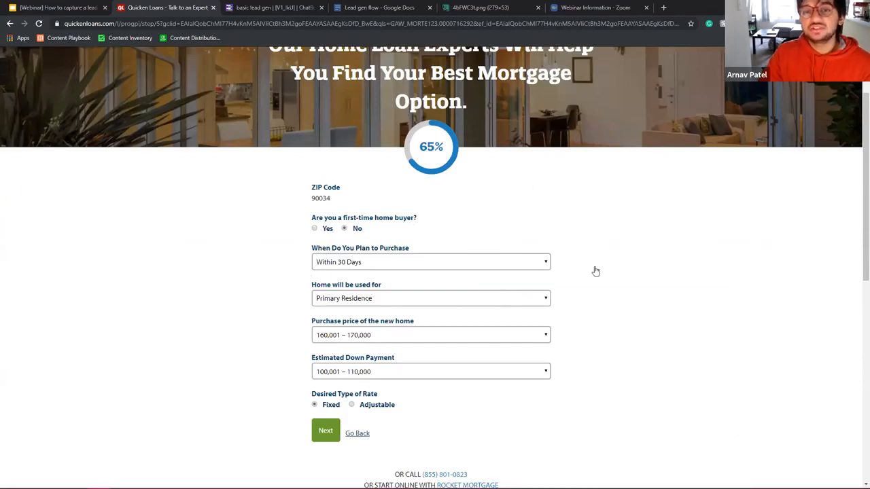
{"action": "scroll", "coordinate": [642, 251], "scroll_direction": "up", "scroll_amount": 2}
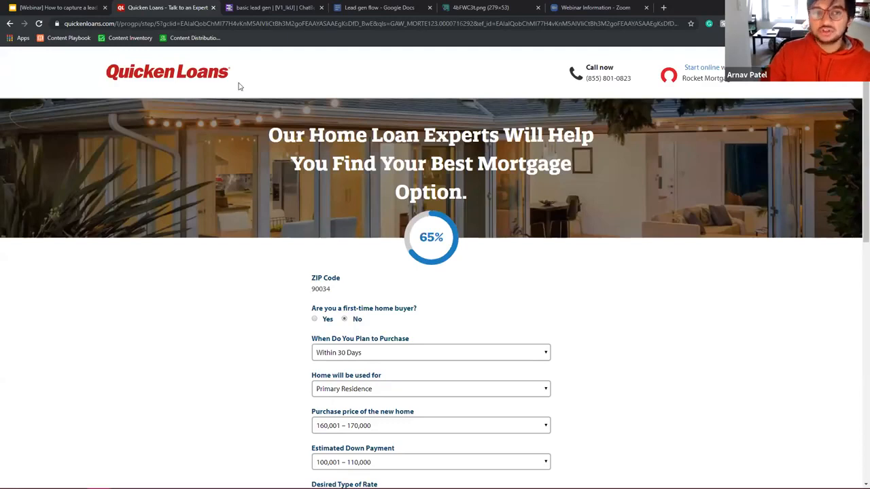
{"action": "scroll", "coordinate": [424, 269], "scroll_direction": "down", "scroll_amount": 3}
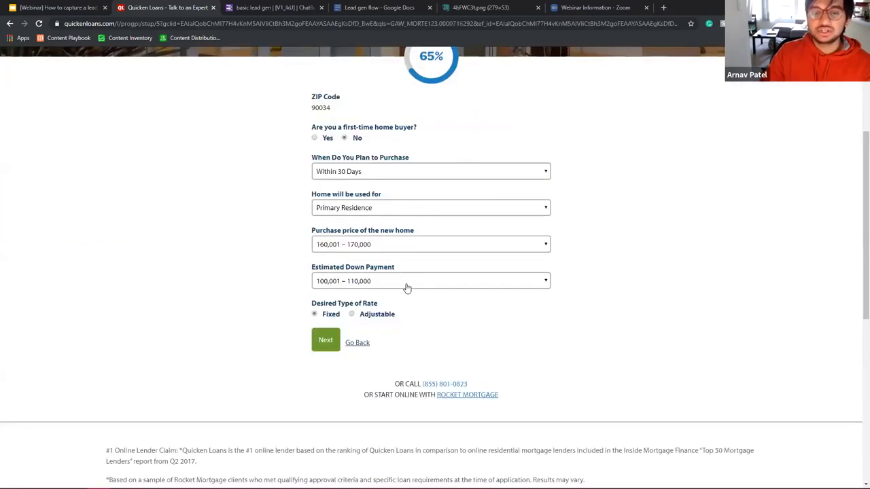
{"action": "left_click", "coordinate": [365, 343]}
{"action": "left_click", "coordinate": [357, 161]}
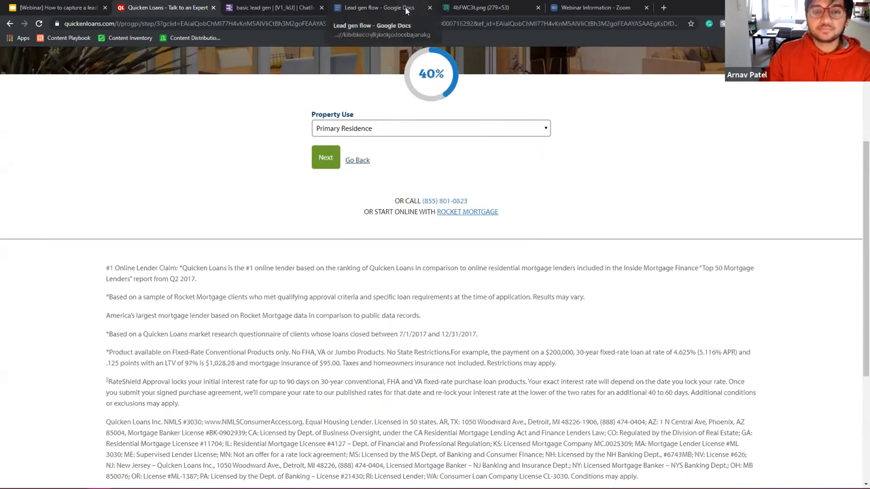
{"action": "scroll", "coordinate": [356, 299], "scroll_direction": "up", "scroll_amount": 2}
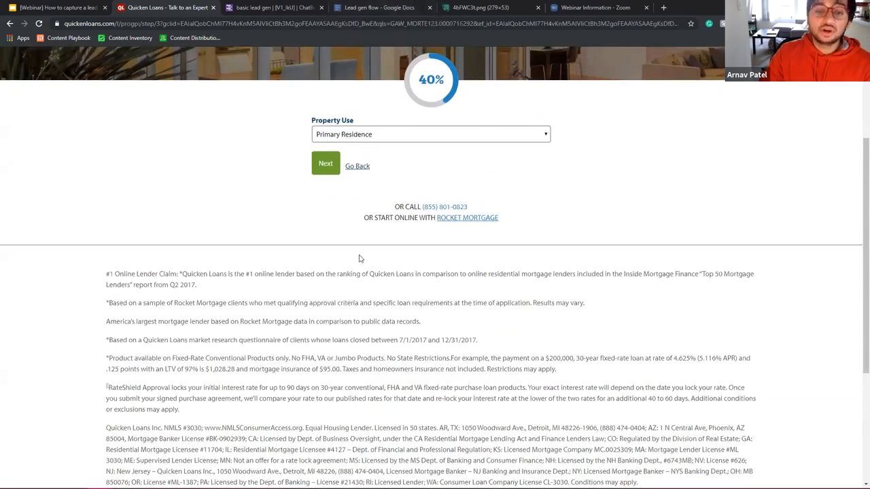
{"action": "left_click", "coordinate": [356, 298]}
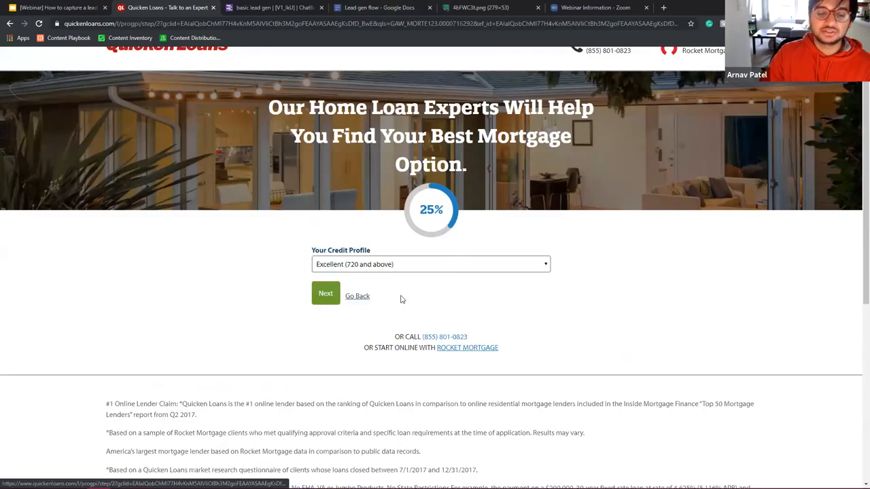
{"action": "left_click", "coordinate": [364, 299]}
{"action": "left_click", "coordinate": [361, 297]}
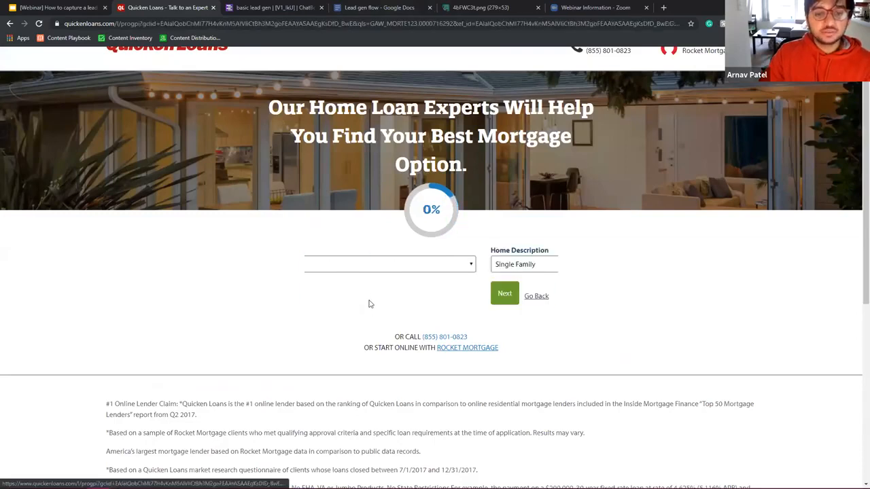
{"action": "left_click", "coordinate": [274, 7]}
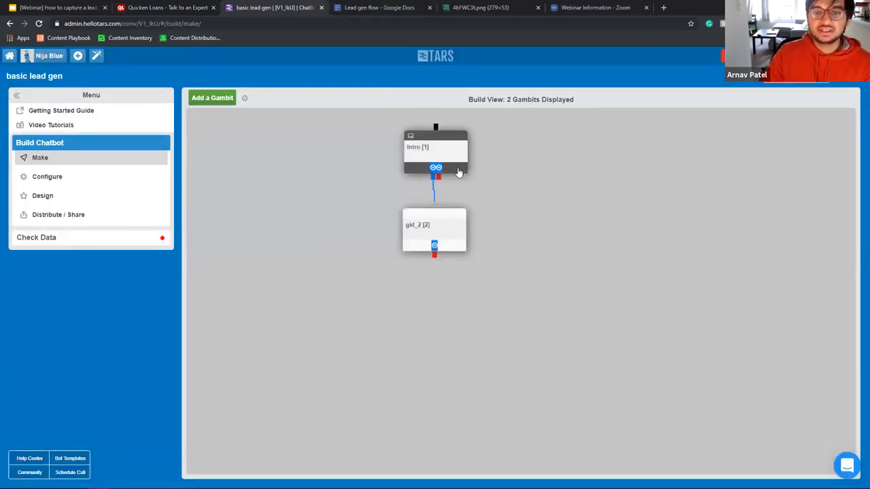
Step: Remove the link from intro to gid_2 and delete the gid_2 gambit
{"action": "left_click", "coordinate": [433, 182]}
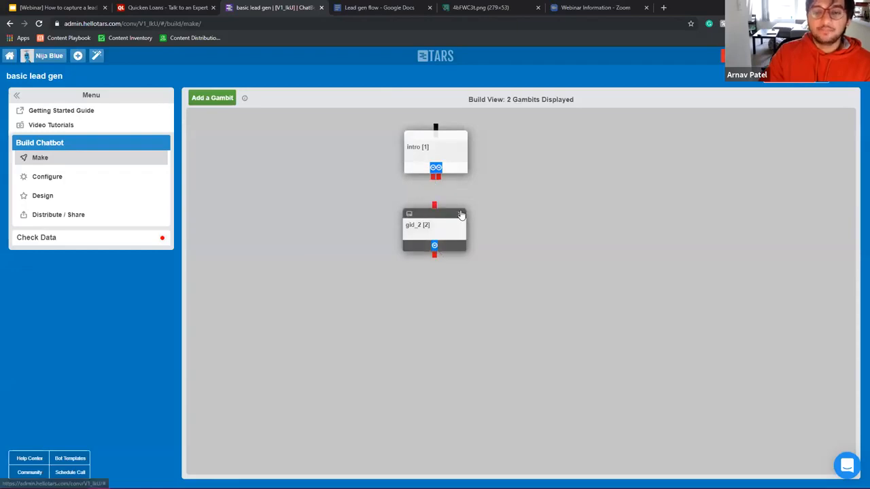
{"action": "left_click", "coordinate": [460, 214]}
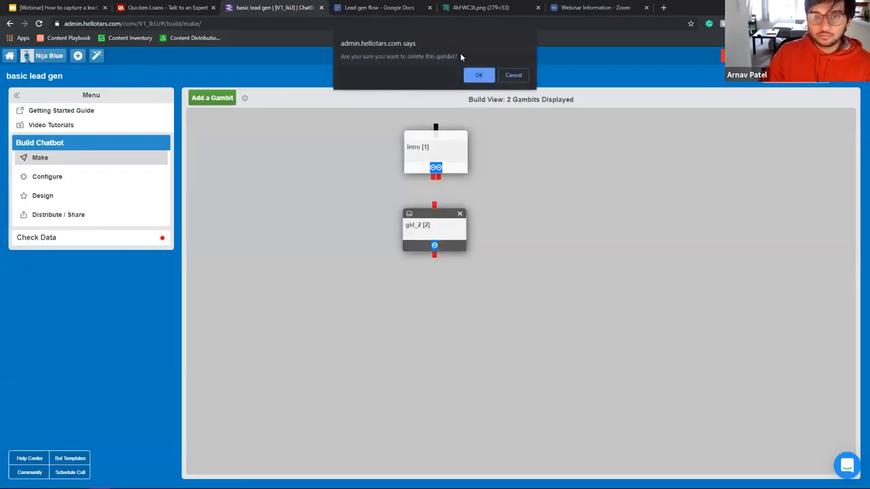
{"action": "left_click", "coordinate": [478, 74]}
Step: Reopen the intro gambit, leave its user input type unchanged, and save it
{"action": "left_click", "coordinate": [424, 152]}
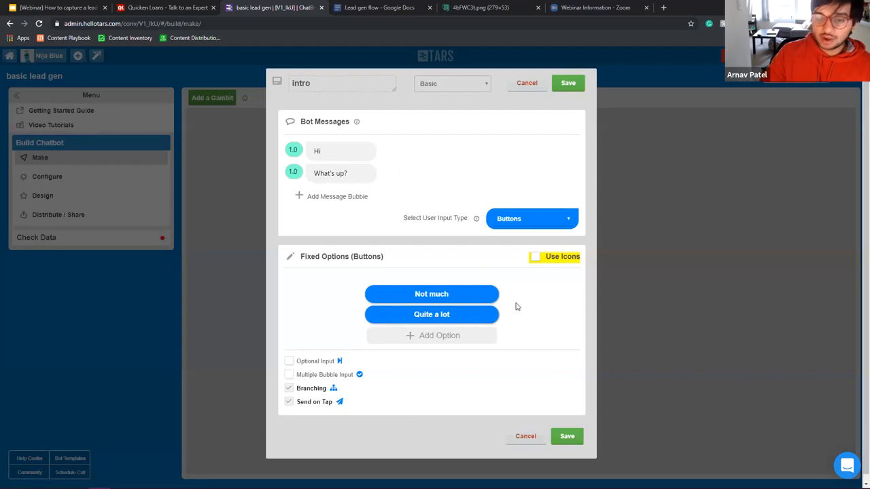
{"action": "left_click", "coordinate": [526, 223]}
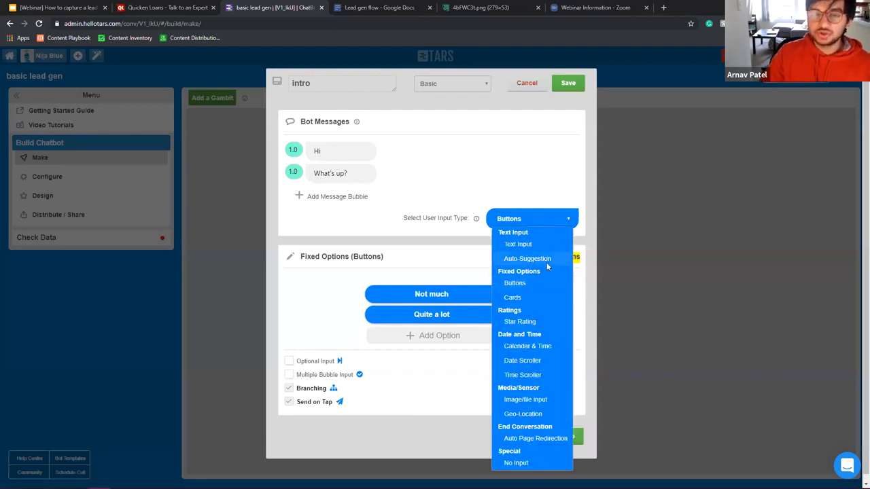
{"action": "left_click", "coordinate": [486, 147]}
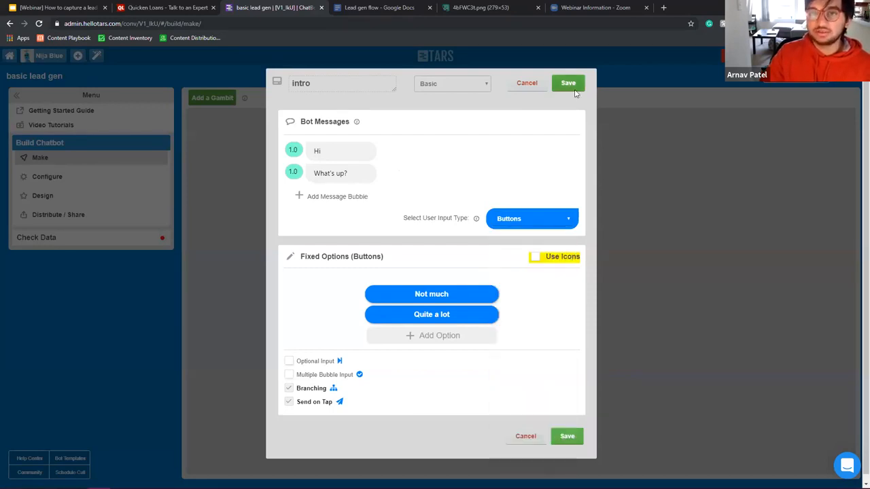
{"action": "left_click", "coordinate": [568, 85]}
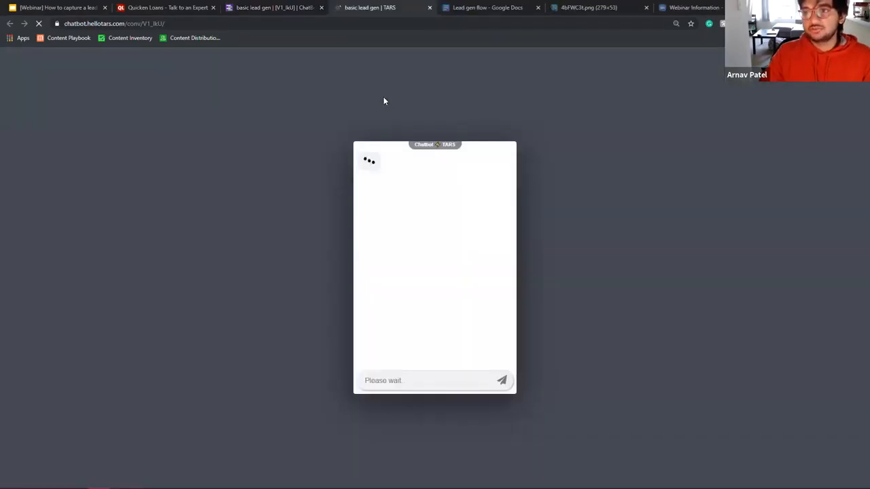
Step: Zoom the chatbot preview to 125%, then go back to the basic lead gen builder
{"action": "key", "text": "ctrl+plus"}
{"action": "left_click", "coordinate": [636, 39]}
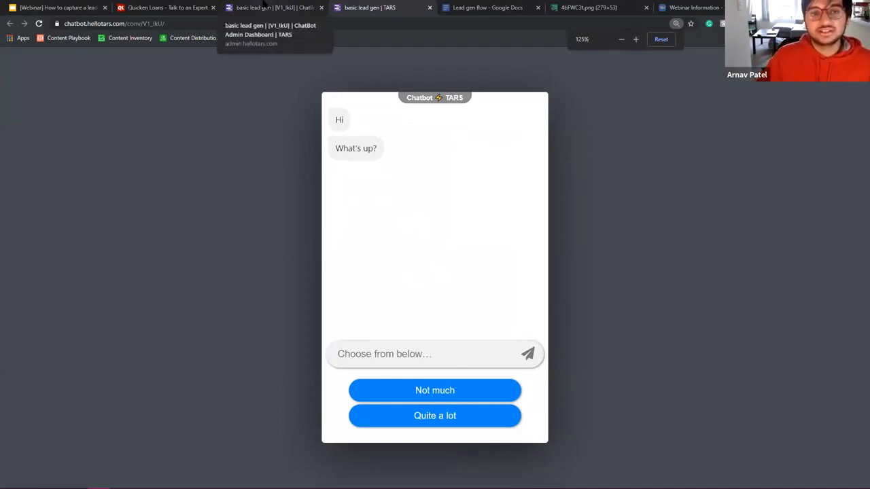
{"action": "left_click", "coordinate": [262, 6]}
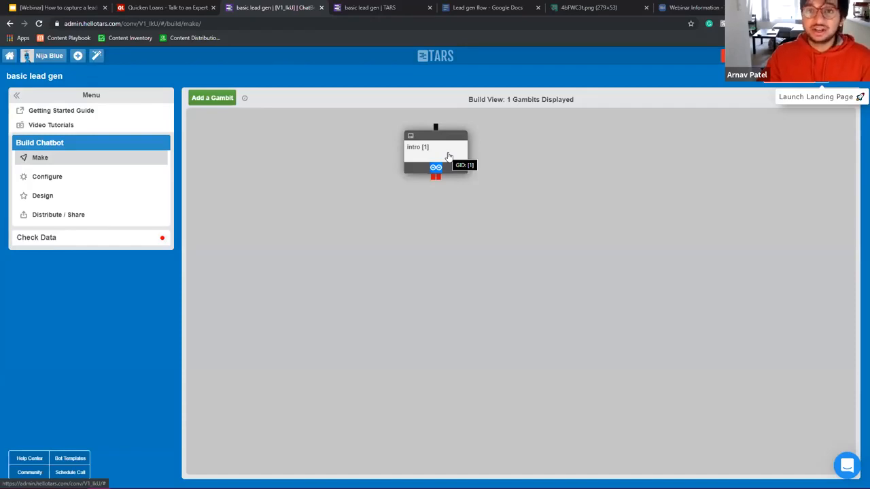
Step: Open the intro gambit, keep buttons as the reply type, and add a third message bubble
{"action": "left_click", "coordinate": [447, 156]}
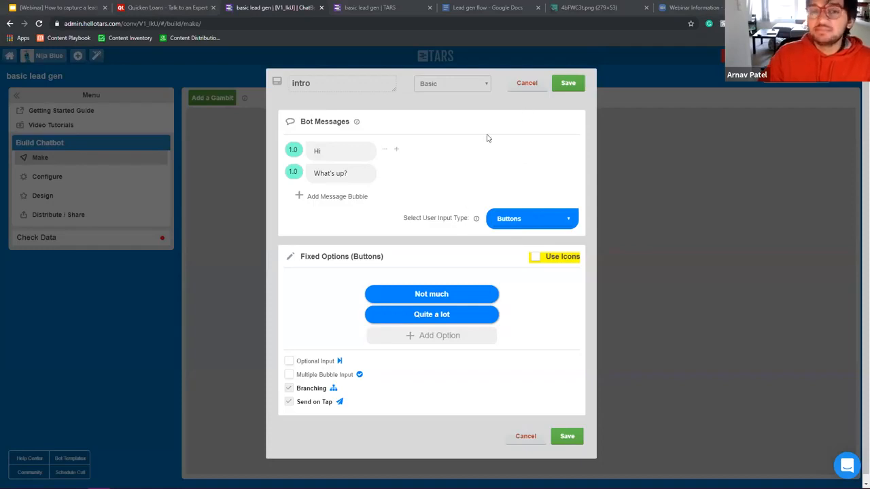
{"action": "double_click", "coordinate": [341, 150]}
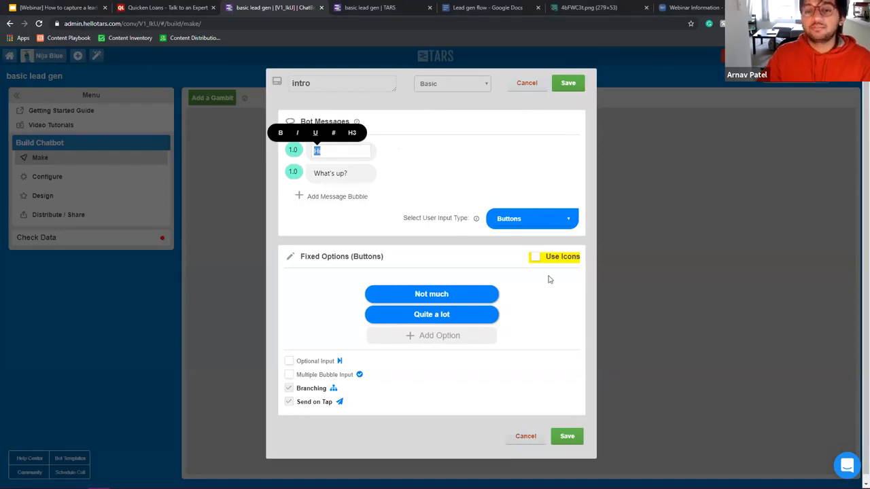
{"action": "left_click", "coordinate": [533, 223]}
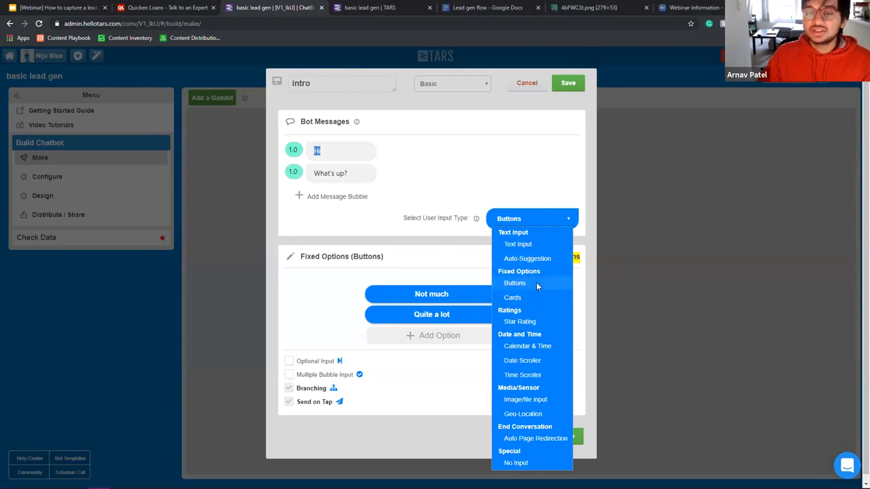
{"action": "left_click", "coordinate": [536, 282]}
{"action": "left_click", "coordinate": [330, 197]}
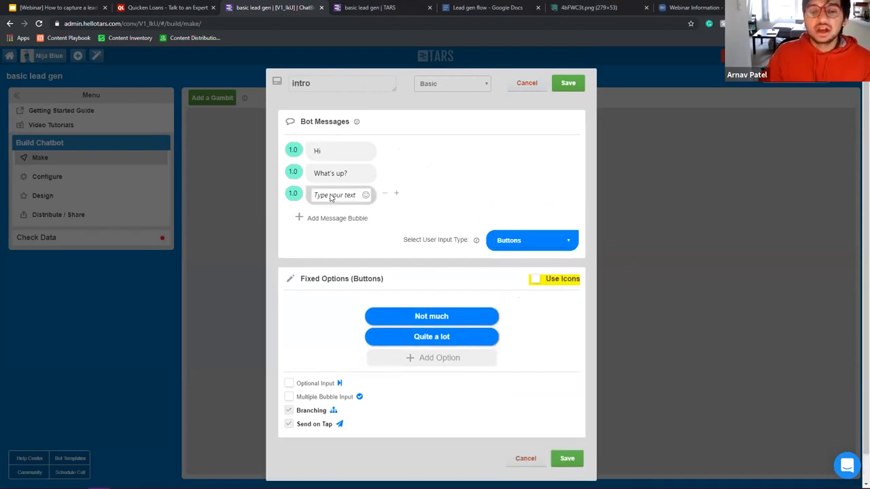
Step: Clear the Hi and What's up? messages and type 'Welcome' in the first bubble
{"action": "left_click", "coordinate": [337, 150]}
{"action": "left_click_drag", "start_coordinate": [337, 150], "coordinate": [289, 148]}
{"action": "key", "text": "BackSpace"}
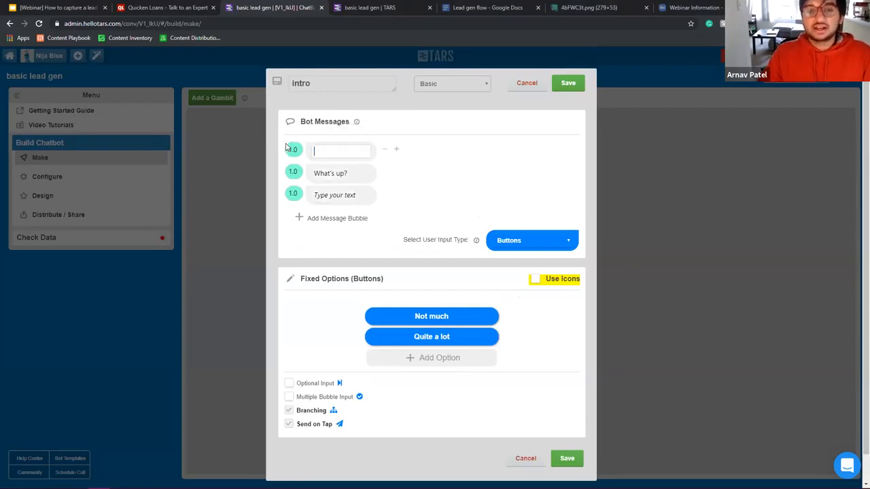
{"action": "left_click_drag", "start_coordinate": [348, 173], "coordinate": [300, 170]}
{"action": "key", "text": "BackSpace"}
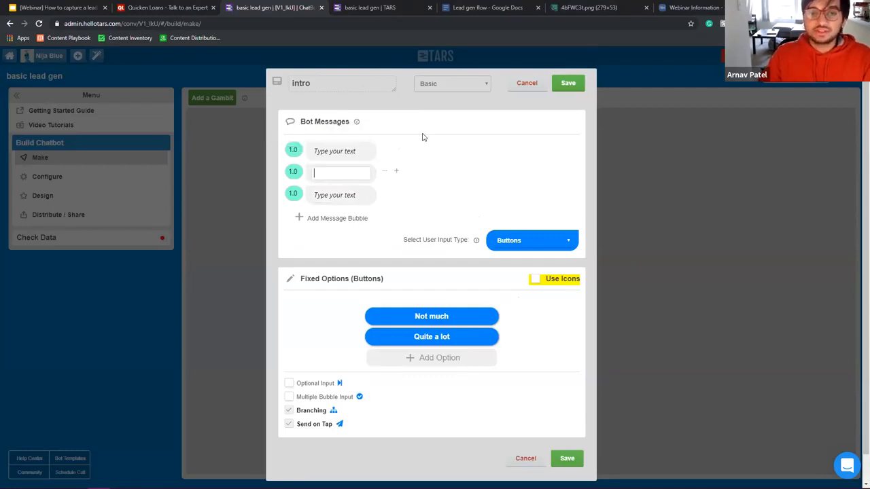
{"action": "left_click", "coordinate": [494, 120]}
{"action": "left_click", "coordinate": [337, 153]}
{"action": "type", "text": "Welcome"}
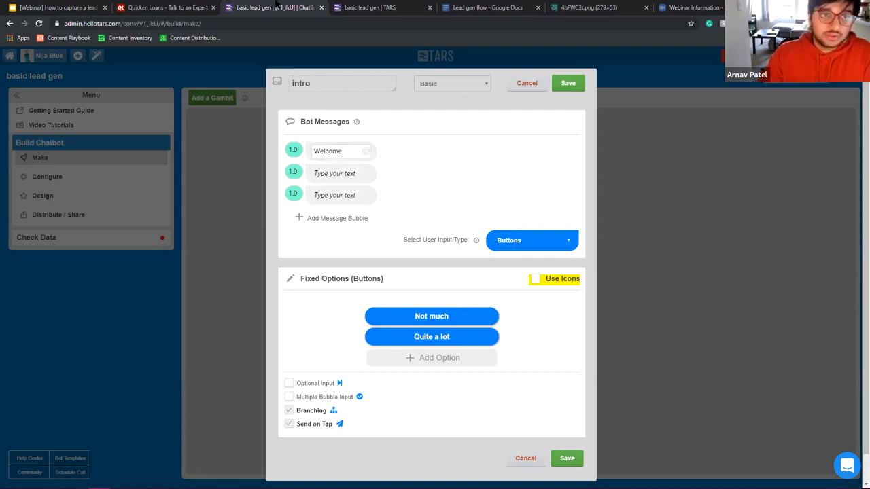
Step: Check the Quicken Loans mortgage page and its Type of Loan form for wording, then return to TARS
{"action": "left_click", "coordinate": [163, 8]}
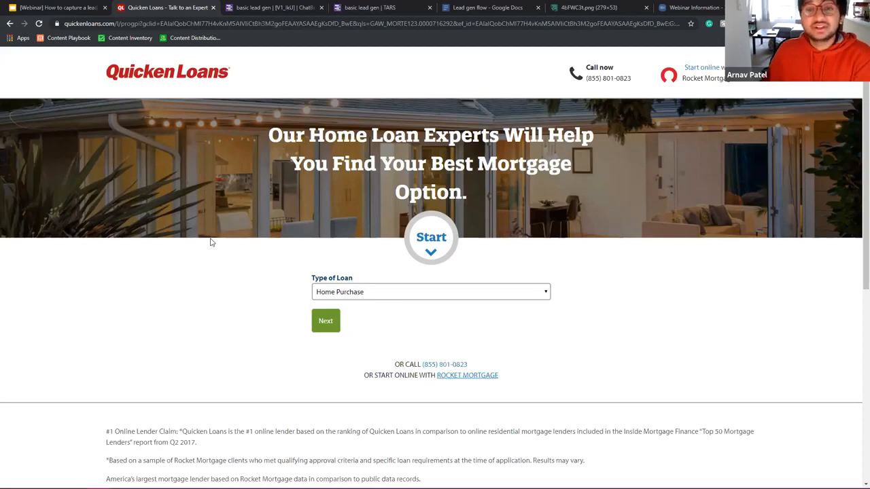
{"action": "scroll", "coordinate": [519, 154], "scroll_direction": "down", "scroll_amount": 2}
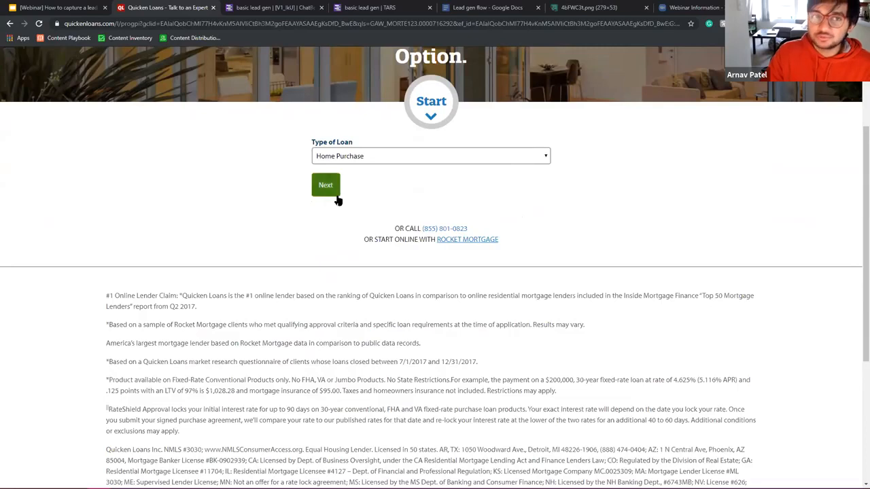
{"action": "scroll", "coordinate": [338, 197], "scroll_direction": "up", "scroll_amount": 2}
{"action": "left_click", "coordinate": [291, 6]}
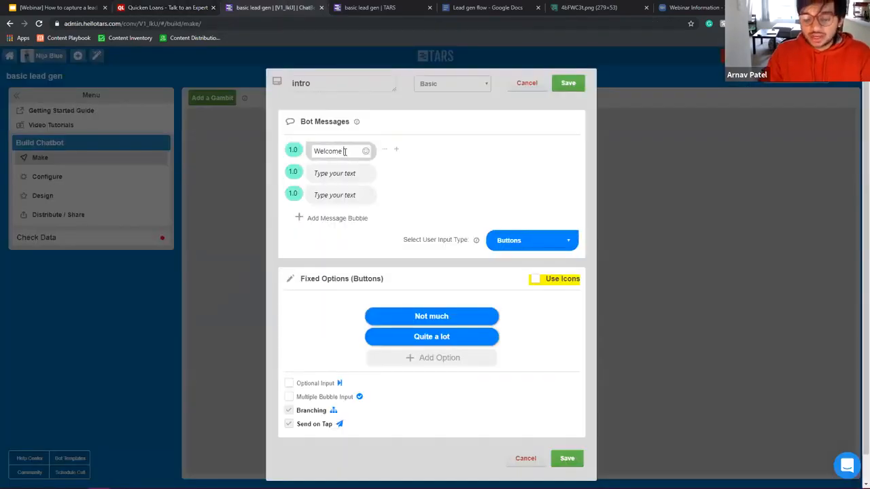
Step: Complete the first message as 'Welcome to QuickenLoans' with QuickenLoans in bold
{"action": "type", "text": "Quicken"}
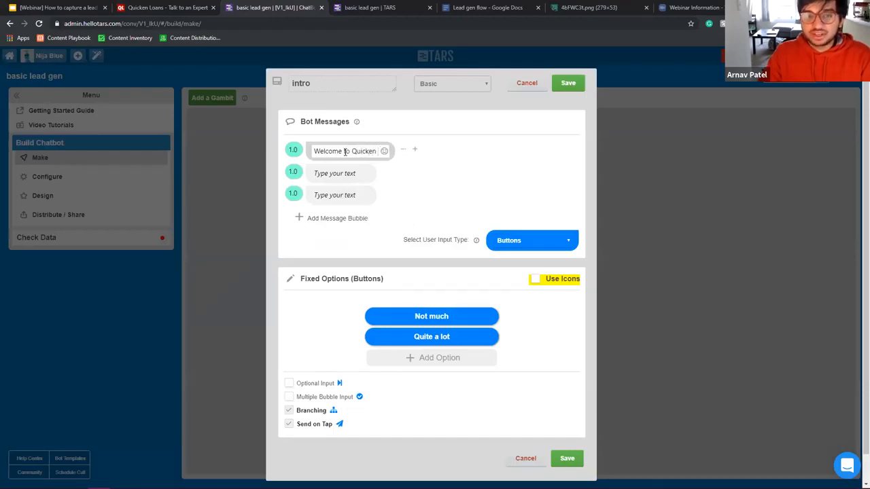
{"action": "key", "text": "BackSpace"}
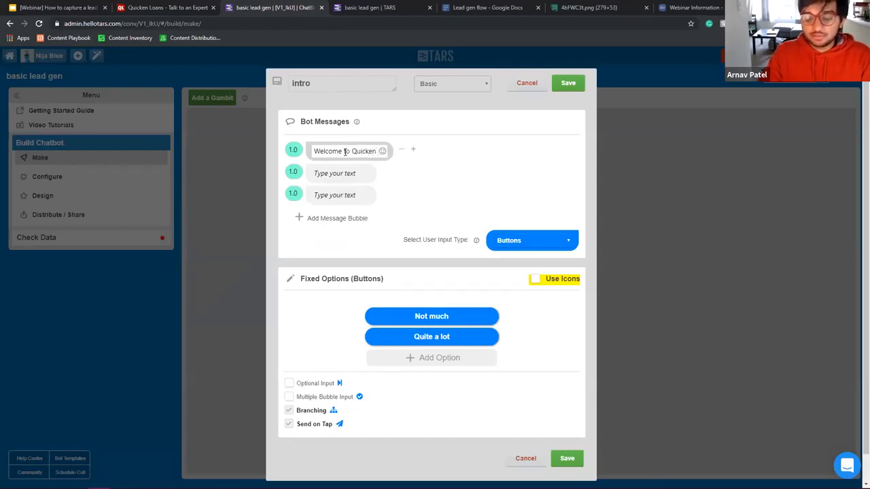
{"action": "type", "text": "Loans"}
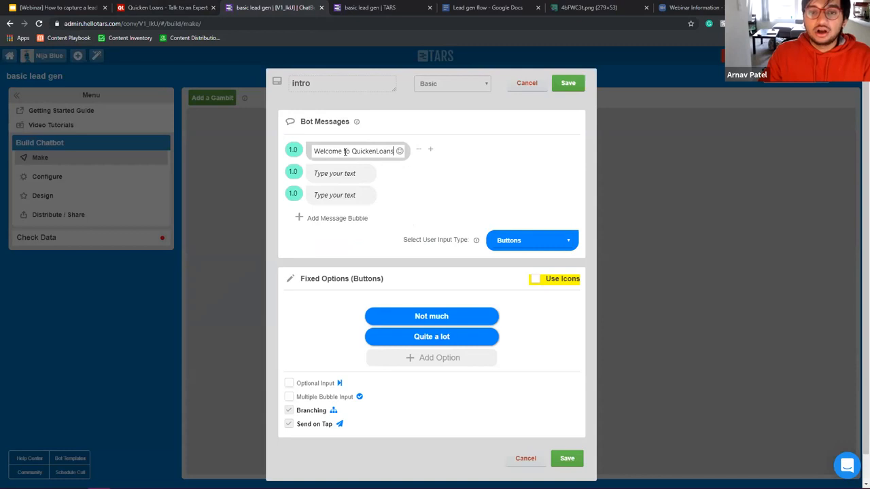
{"action": "left_click_drag", "start_coordinate": [351, 154], "coordinate": [423, 151]}
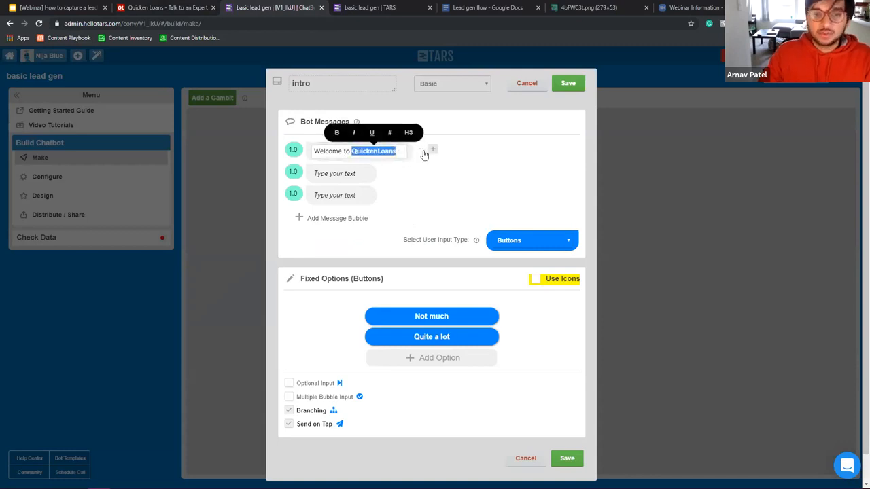
{"action": "left_click", "coordinate": [431, 151]}
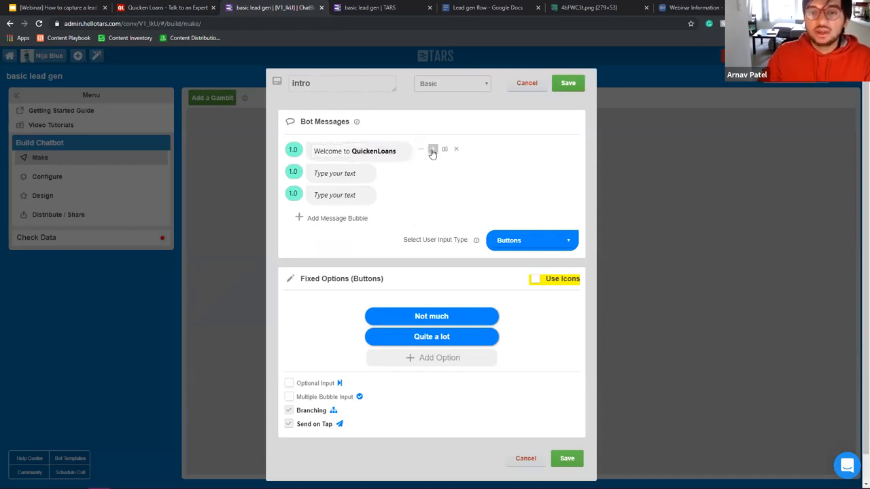
Step: Upload the downloaded Quicken Loans logo image into the welcome message
{"action": "left_click", "coordinate": [444, 149]}
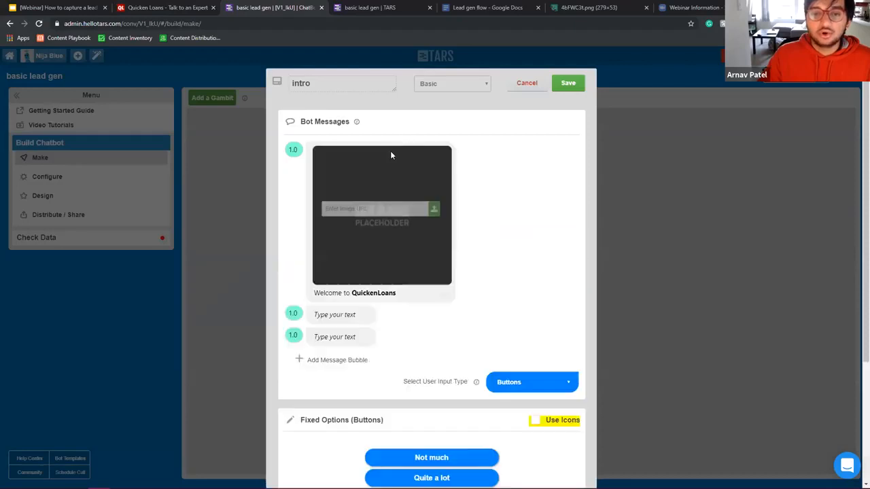
{"action": "left_click", "coordinate": [434, 211]}
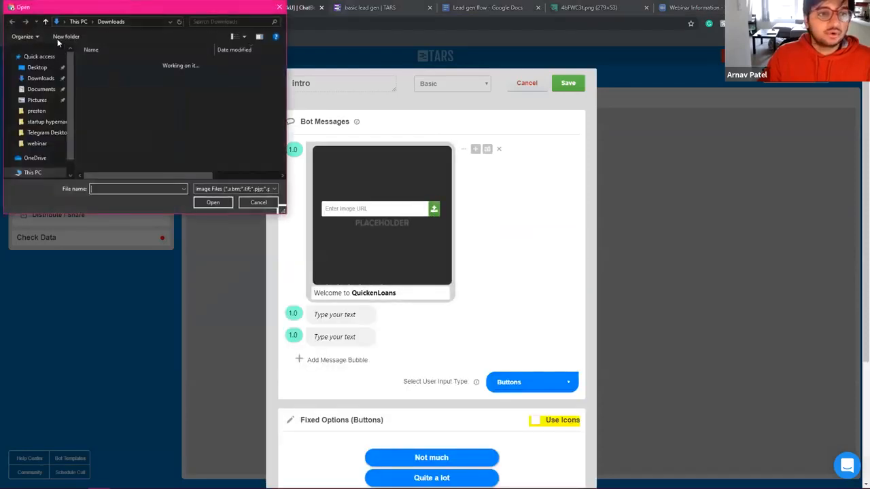
{"action": "double_click", "coordinate": [119, 77]}
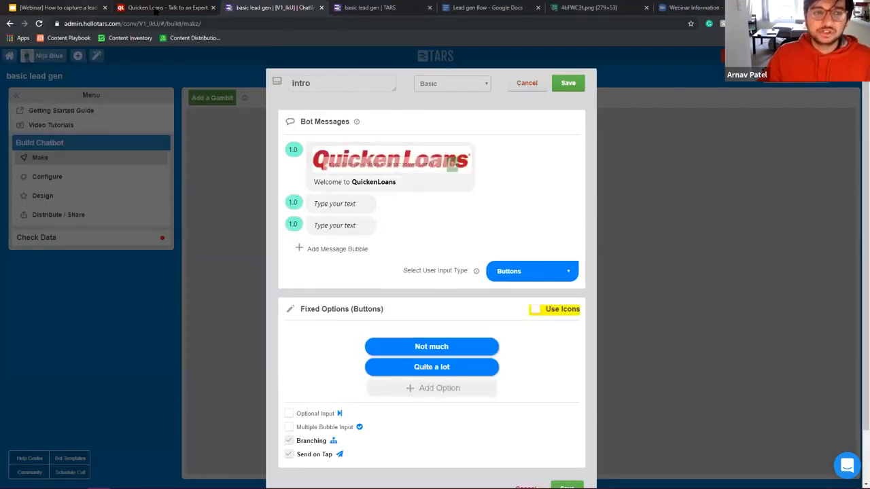
{"action": "left_click", "coordinate": [163, 7]}
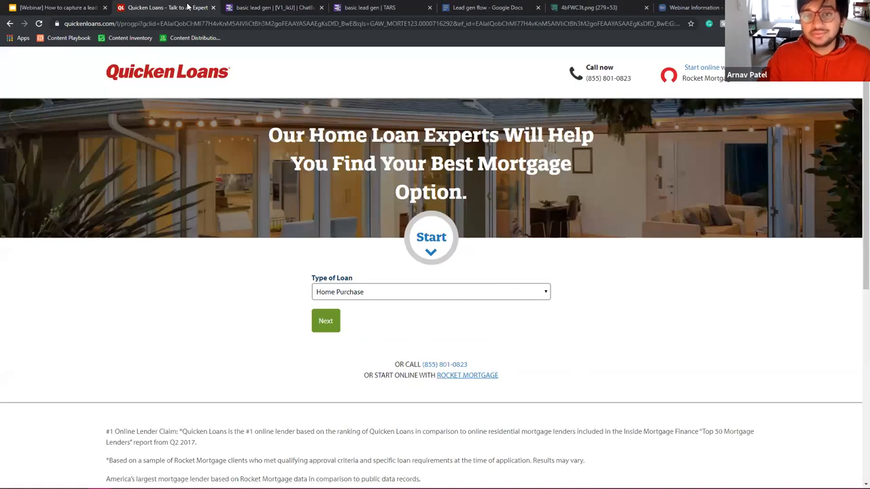
Step: Select the Quicken Loans heading 'Our Home Loan Experts Will Help You Find Your Best Mortgage Option.' for the second message
{"action": "left_click", "coordinate": [258, 8]}
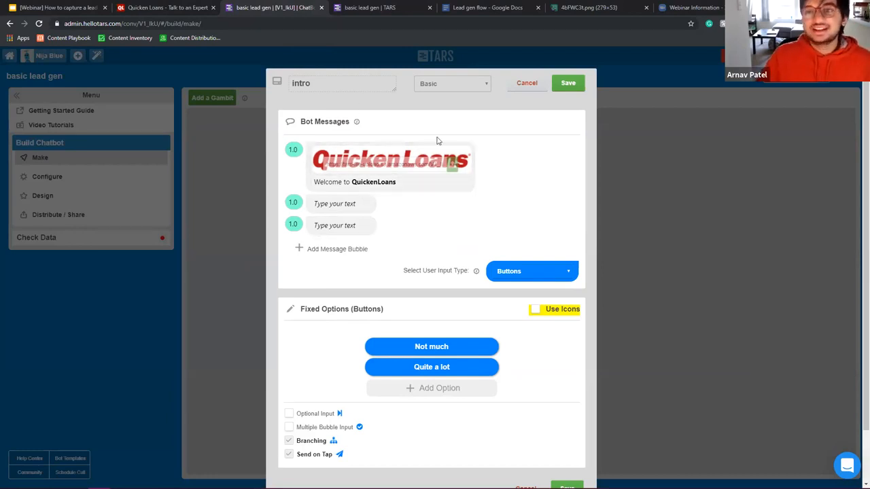
{"action": "left_click", "coordinate": [340, 207]}
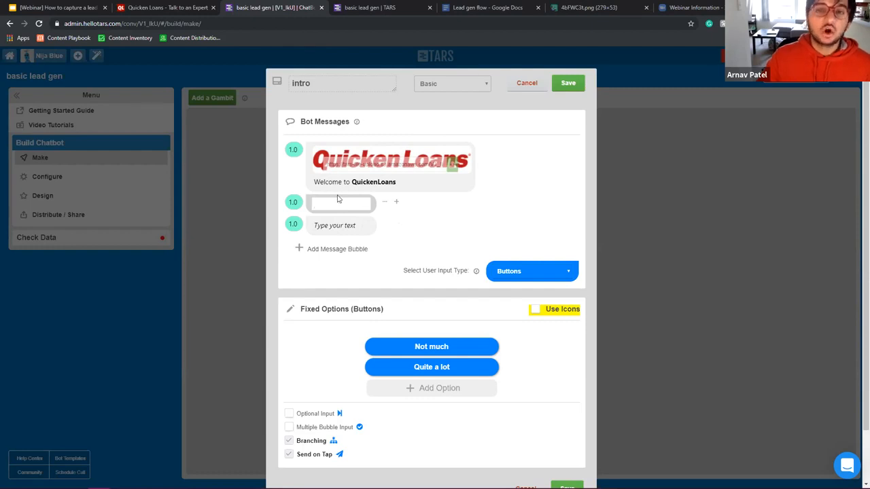
{"action": "left_click", "coordinate": [182, 7]}
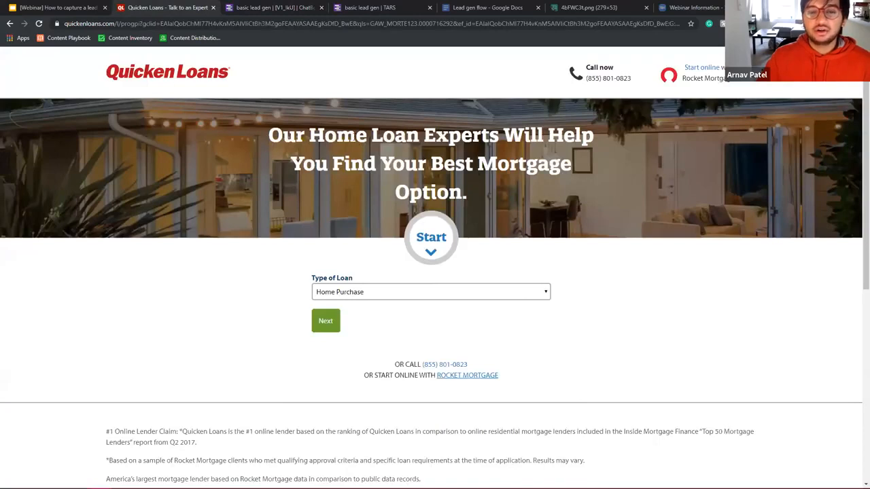
{"action": "left_click_drag", "start_coordinate": [307, 135], "coordinate": [476, 194]}
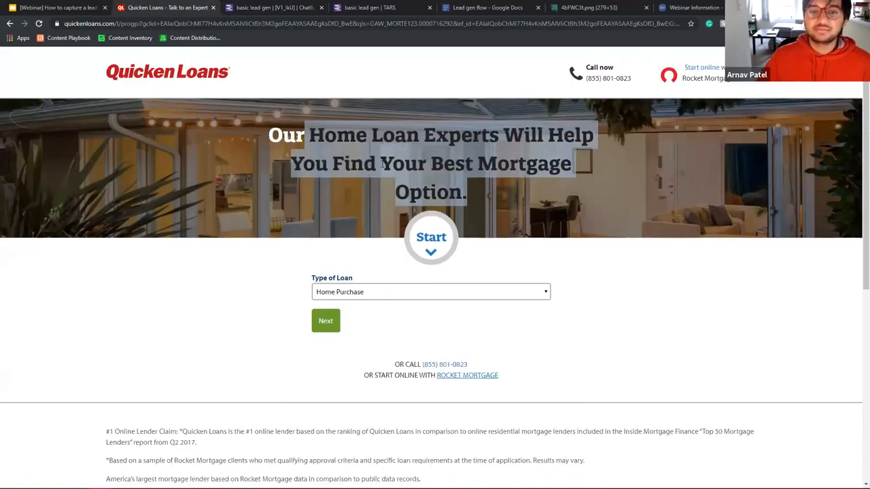
{"action": "left_click", "coordinate": [277, 133]}
{"action": "triple_click", "coordinate": [547, 157]}
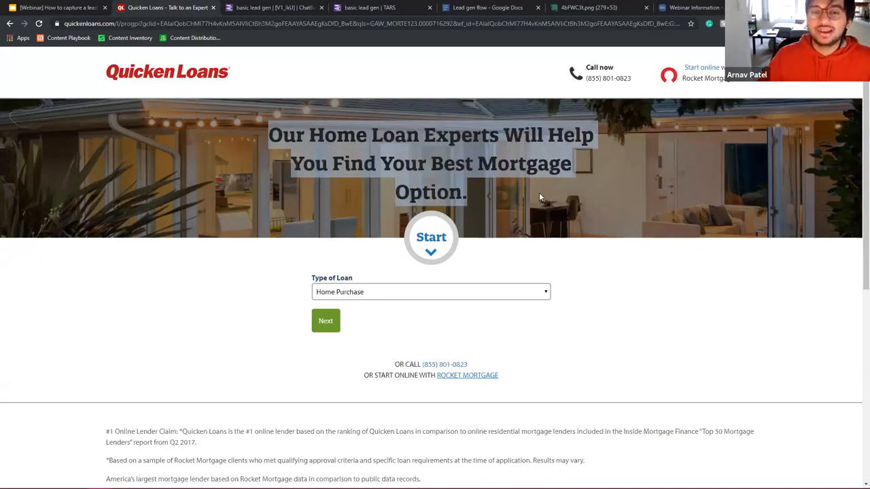
{"action": "left_click", "coordinate": [471, 180]}
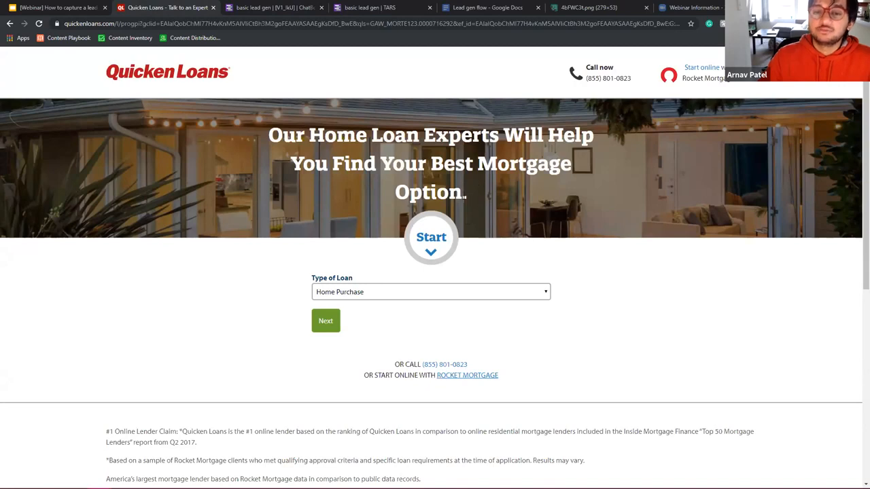
{"action": "left_click_drag", "start_coordinate": [468, 198], "coordinate": [262, 137]}
{"action": "key", "text": "ctrl+c"}
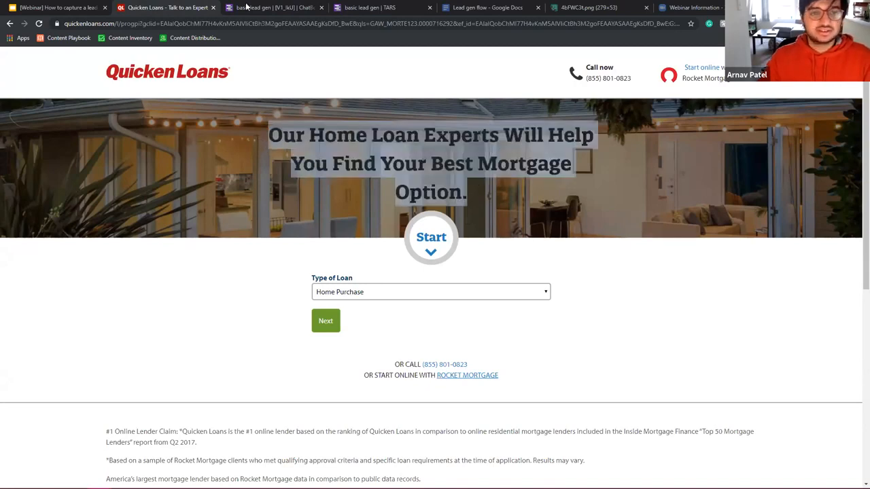
{"action": "left_click", "coordinate": [272, 7]}
{"action": "left_click", "coordinate": [339, 201]}
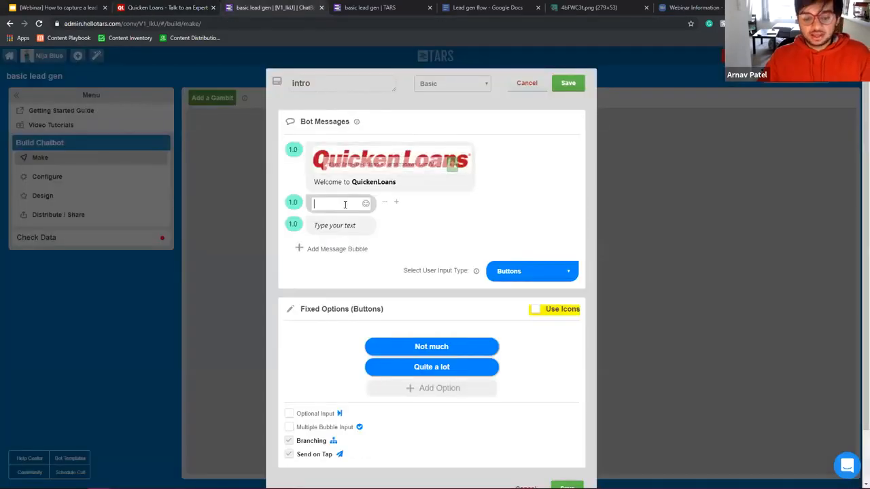
Step: Paste into the second bubble, then recheck the Quicken Loans page and its Type of Loan choices
{"action": "key", "text": "ctrl+v"}
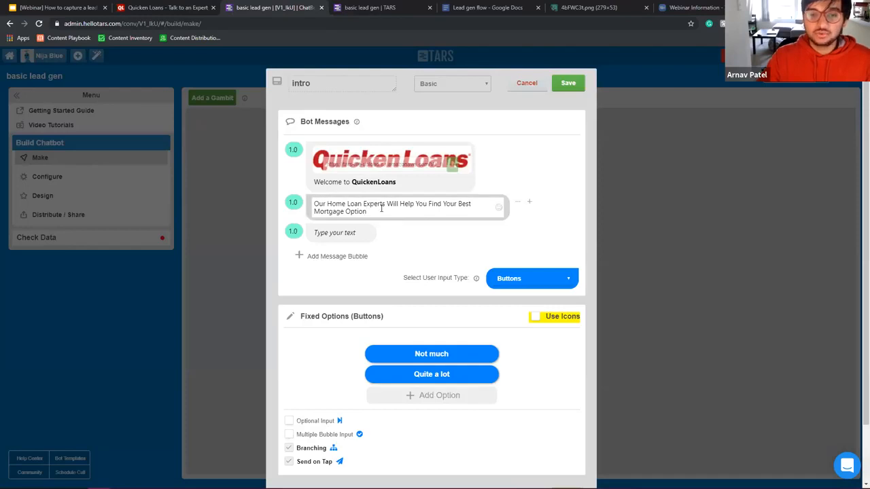
{"action": "left_click_drag", "start_coordinate": [378, 213], "coordinate": [292, 195]}
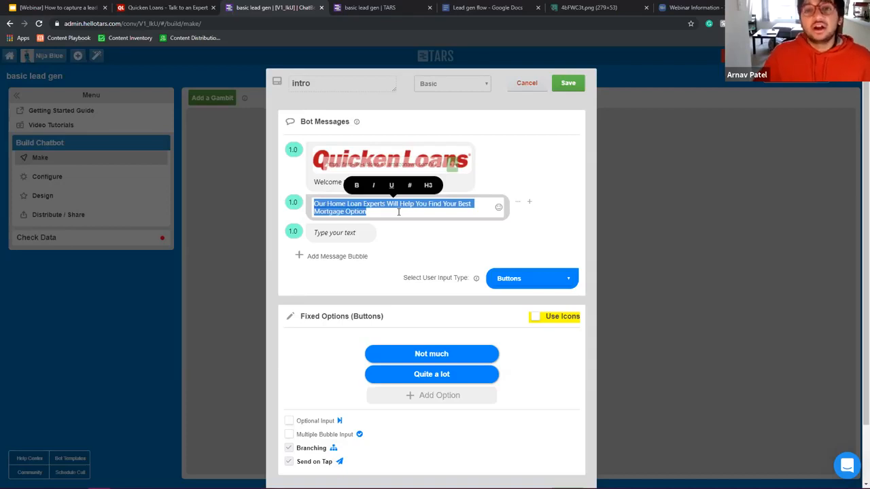
{"action": "left_click", "coordinate": [175, 7]}
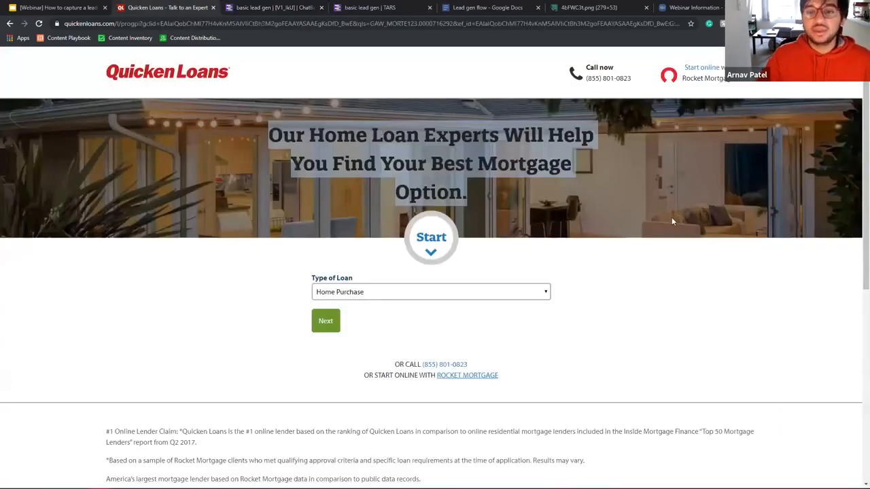
{"action": "left_click", "coordinate": [666, 257]}
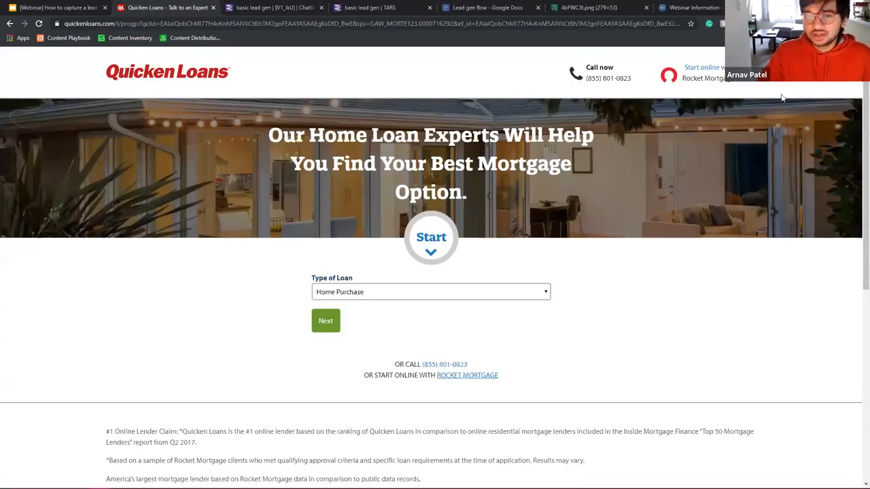
{"action": "scroll", "coordinate": [530, 189], "scroll_direction": "down", "scroll_amount": 5}
{"action": "scroll", "coordinate": [533, 188], "scroll_direction": "up", "scroll_amount": 5}
{"action": "scroll", "coordinate": [537, 187], "scroll_direction": "down", "scroll_amount": 5}
{"action": "scroll", "coordinate": [537, 187], "scroll_direction": "up", "scroll_amount": 5}
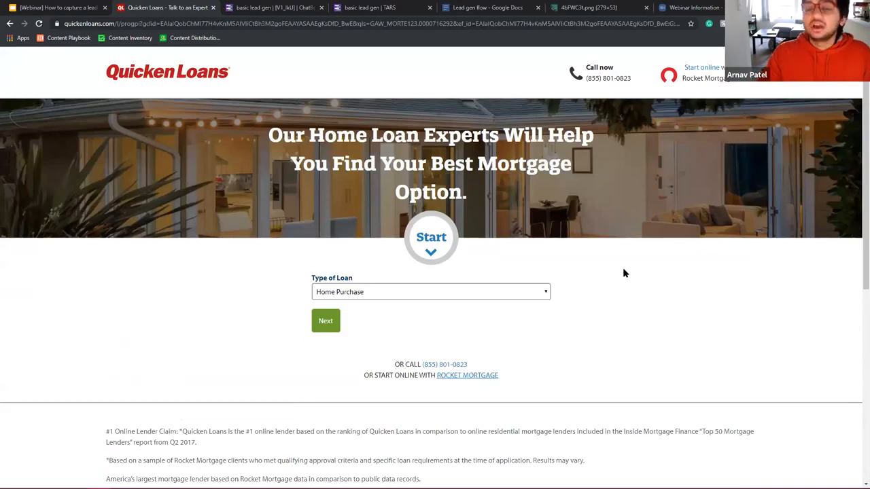
{"action": "left_click", "coordinate": [525, 290]}
{"action": "left_click", "coordinate": [231, 367]}
{"action": "left_click", "coordinate": [327, 322]}
{"action": "left_click", "coordinate": [268, 8]}
Step: Copy the Quicken Loans headline and paste it over the second bubble's text
{"action": "left_click", "coordinate": [424, 209]}
{"action": "triple_click", "coordinate": [431, 210]}
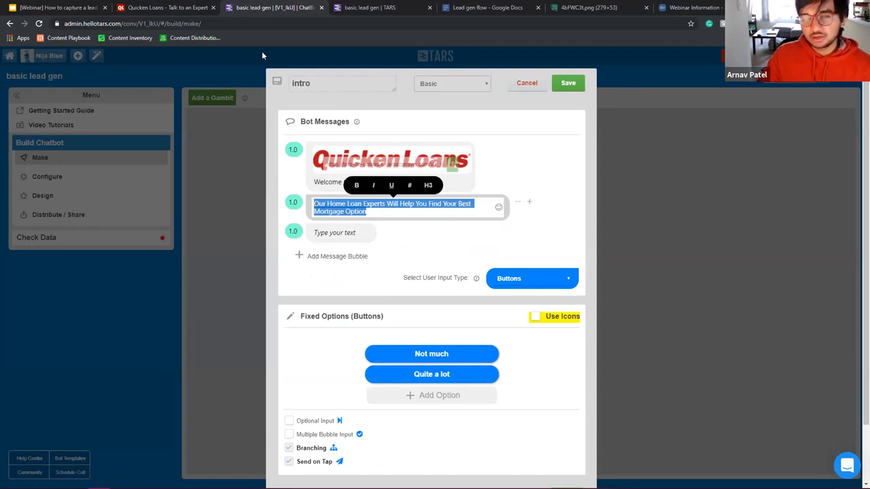
{"action": "left_click", "coordinate": [159, 5]}
{"action": "left_click_drag", "start_coordinate": [269, 135], "coordinate": [562, 193]}
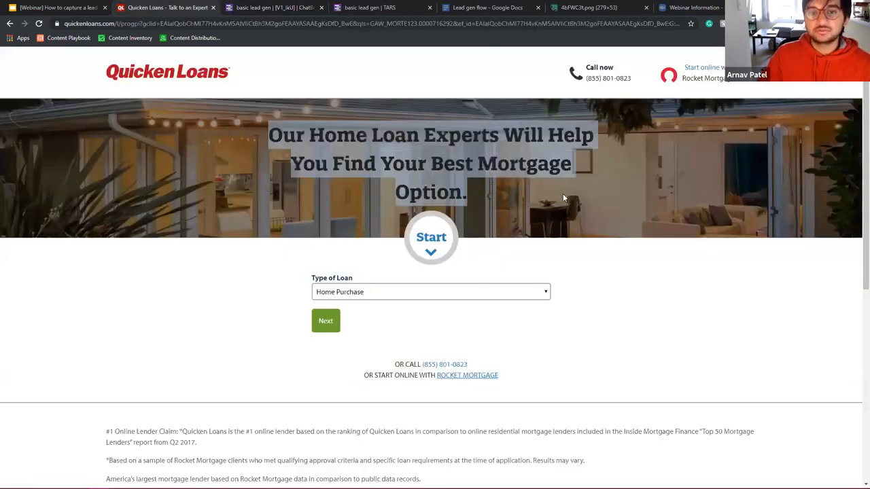
{"action": "key", "text": "ctrl+c"}
{"action": "key", "text": "ctrl+Tab"}
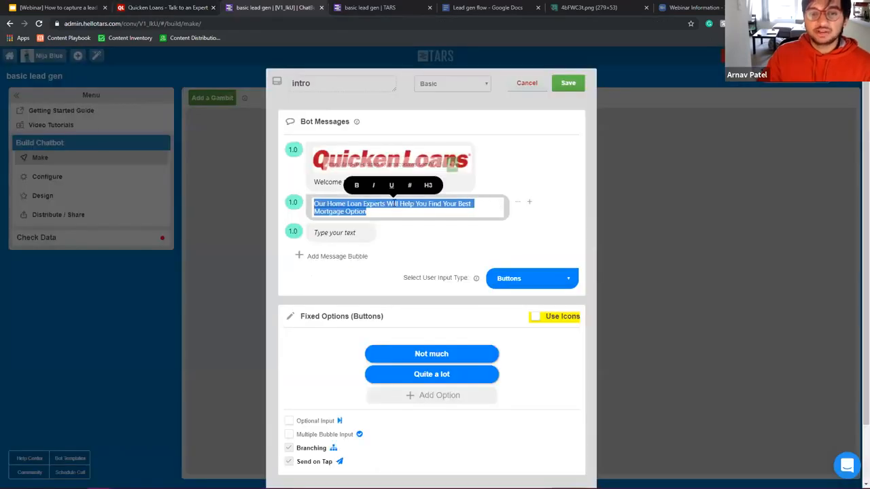
{"action": "key", "text": "ctrl+v"}
Step: Review the pasted headline in the second bubble, selecting the text after 'Our'
{"action": "triple_click", "coordinate": [340, 209]}
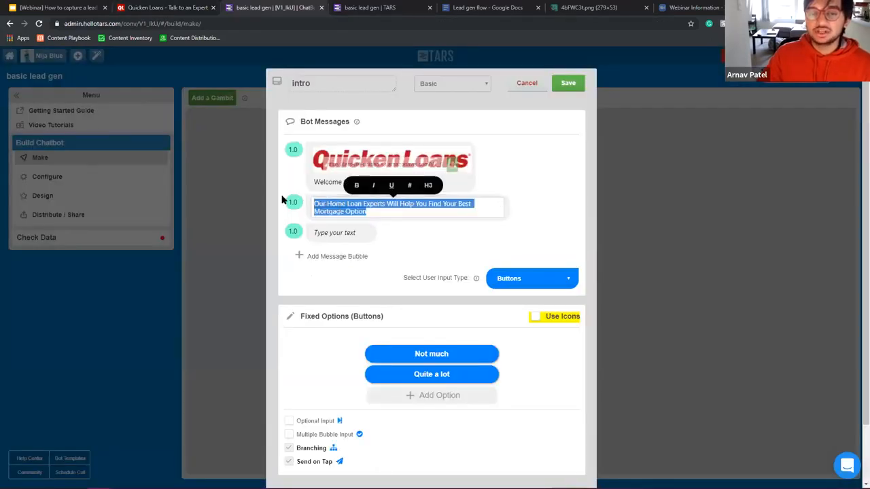
{"action": "left_click", "coordinate": [328, 205]}
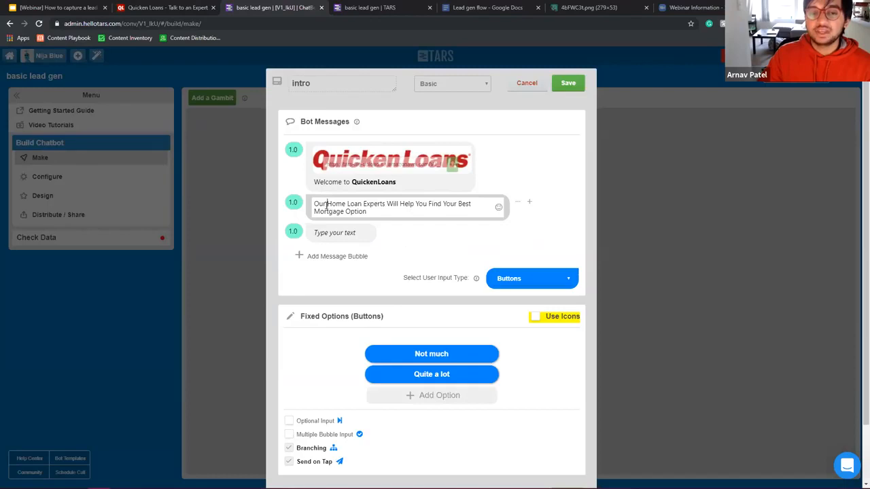
{"action": "left_click_drag", "start_coordinate": [324, 203], "coordinate": [464, 213]}
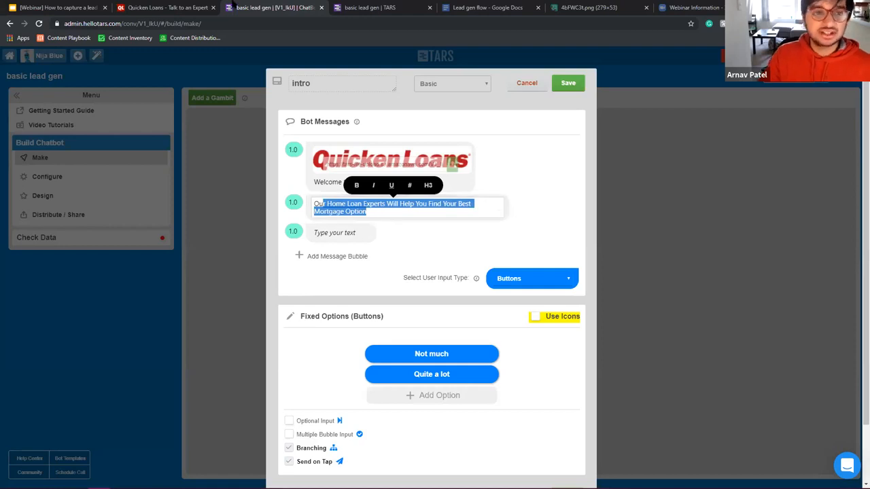
{"action": "left_click", "coordinate": [197, 7]}
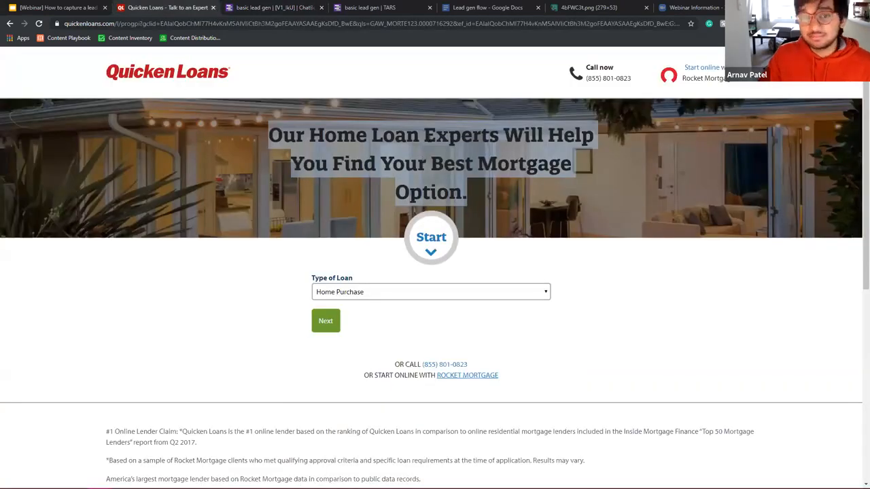
{"action": "left_click", "coordinate": [298, 7]}
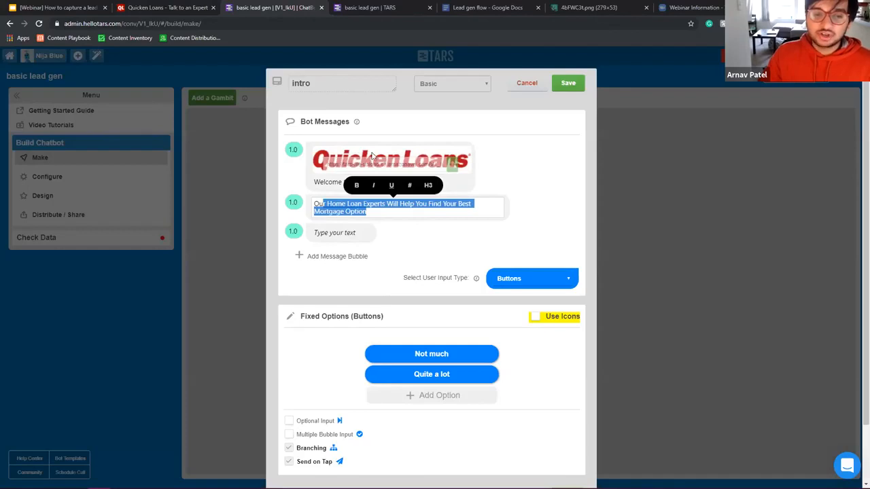
{"action": "left_click", "coordinate": [377, 209]}
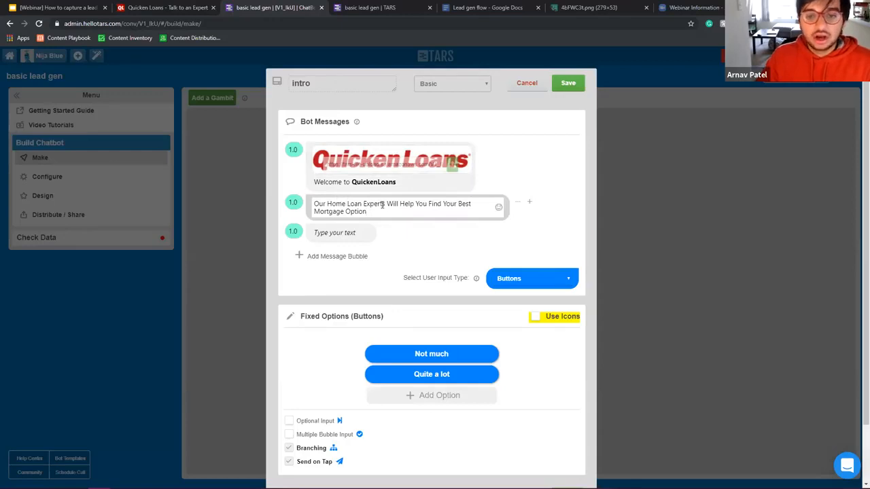
Step: Replace 'Our Home Loan Experts' with 'We' and lowercase 'will', 'help' and 'you'
{"action": "left_click_drag", "start_coordinate": [385, 204], "coordinate": [228, 195]}
{"action": "type", "text": "WE"}
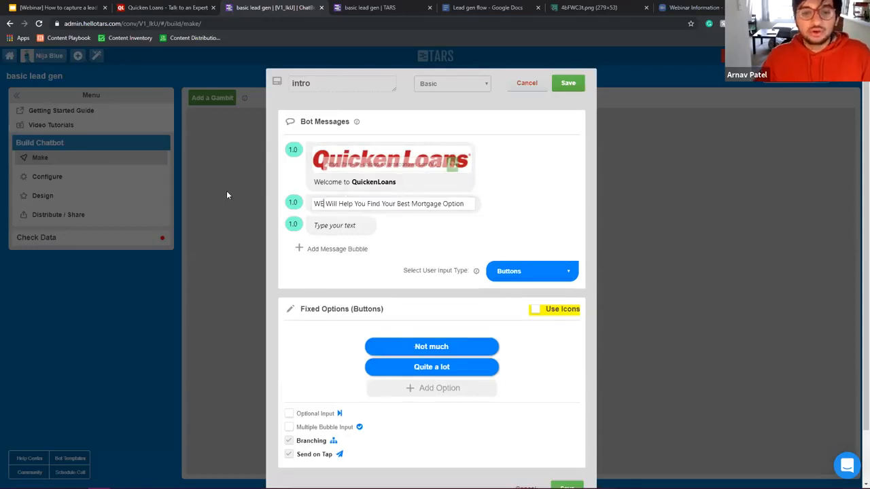
{"action": "key", "text": "BackSpace"}
{"action": "type", "text": "e"}
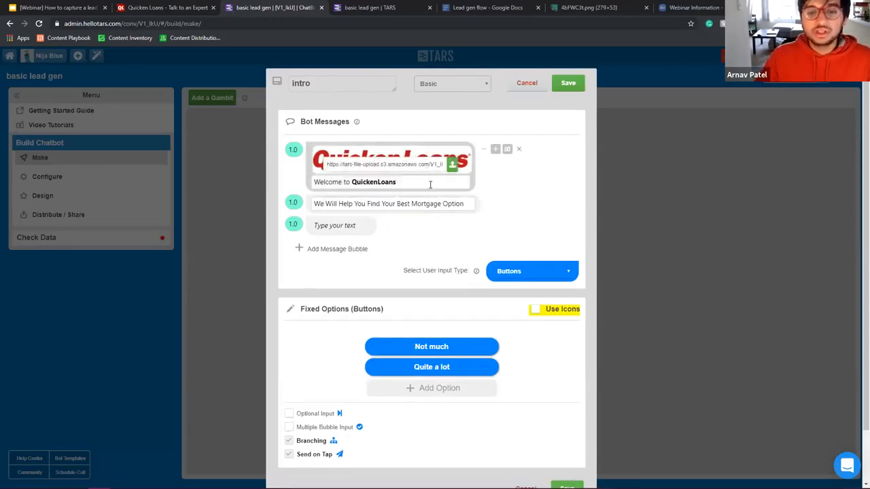
{"action": "key", "text": "BackSpace"}
{"action": "type", "text": "w"}
{"action": "left_click", "coordinate": [341, 205]}
{"action": "key", "text": "BackSpace"}
{"action": "type", "text": "h"}
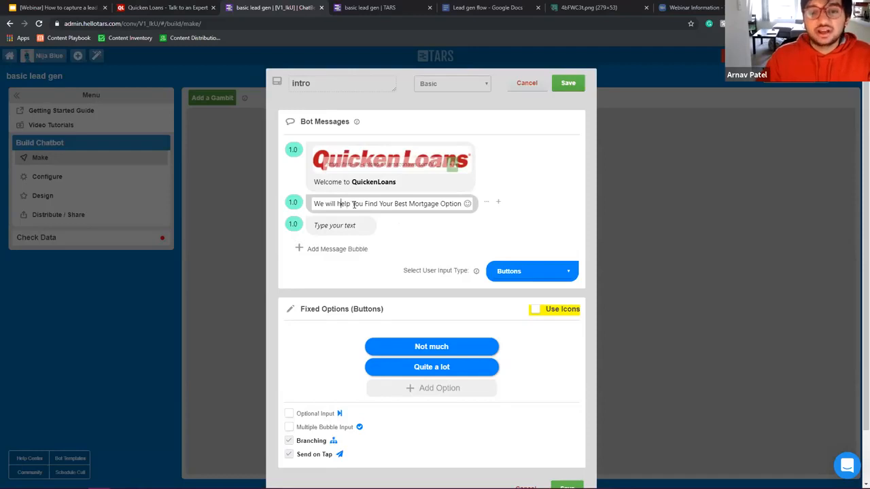
{"action": "left_click", "coordinate": [353, 205]}
{"action": "key", "text": "BackSpace"}
{"action": "type", "text": "y"}
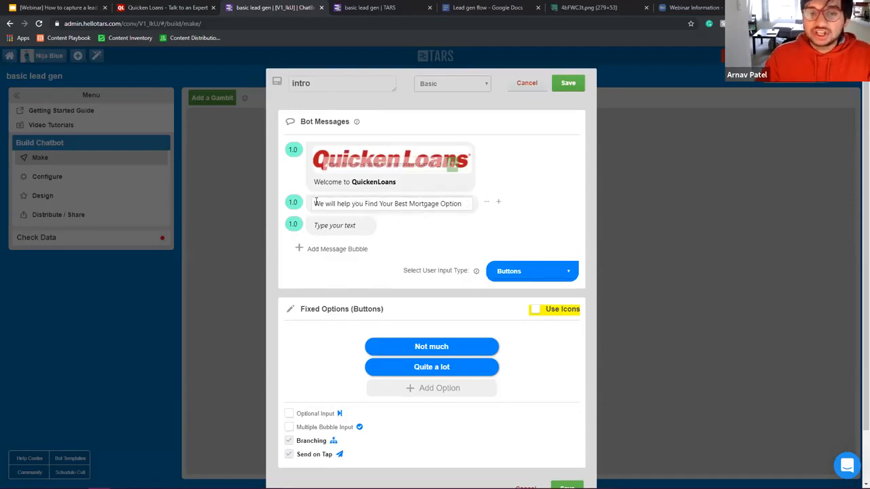
Step: Lowercase 'find', 'your', 'best', 'mortgage' and 'option' in the second bubble
{"action": "left_click", "coordinate": [367, 204]}
{"action": "key", "text": "BackSpace"}
{"action": "type", "text": "f"}
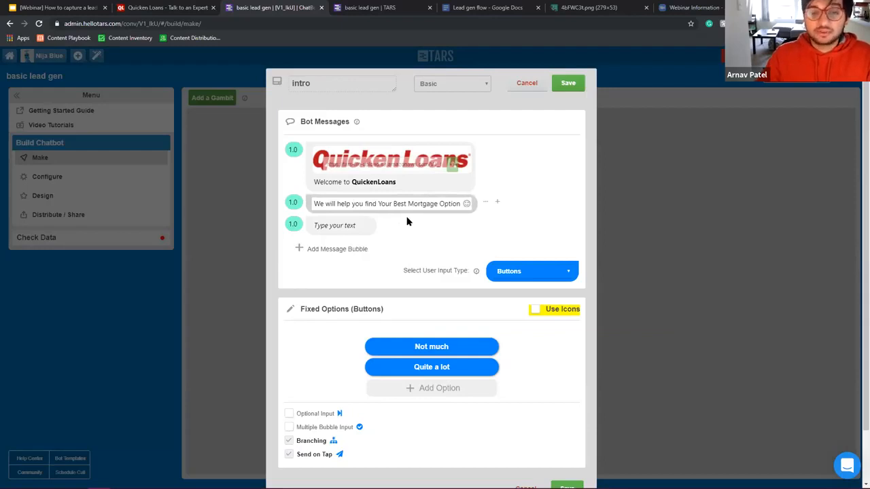
{"action": "left_click", "coordinate": [383, 203]}
{"action": "key", "text": "BackSpace"}
{"action": "type", "text": "y"}
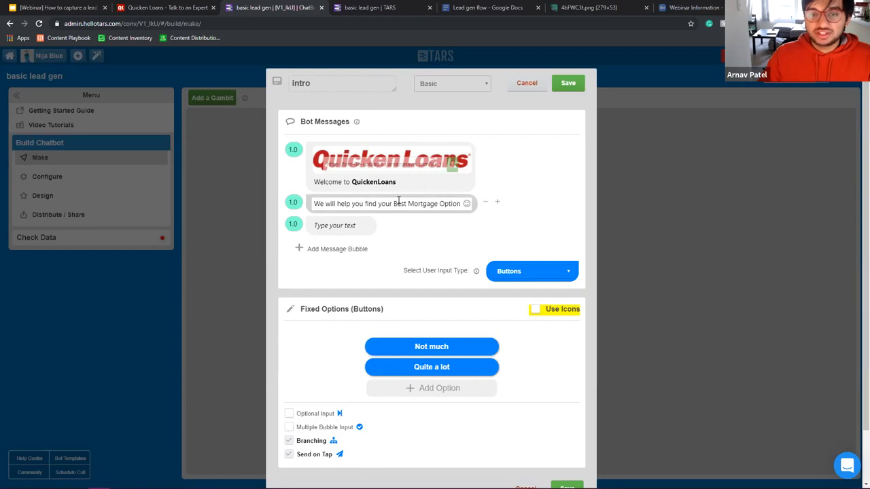
{"action": "left_click", "coordinate": [398, 203]}
{"action": "key", "text": "BackSpace"}
{"action": "type", "text": "b"}
{"action": "left_click", "coordinate": [413, 203]}
{"action": "key", "text": "BackSpace"}
{"action": "type", "text": "m"}
{"action": "left_click", "coordinate": [444, 203]}
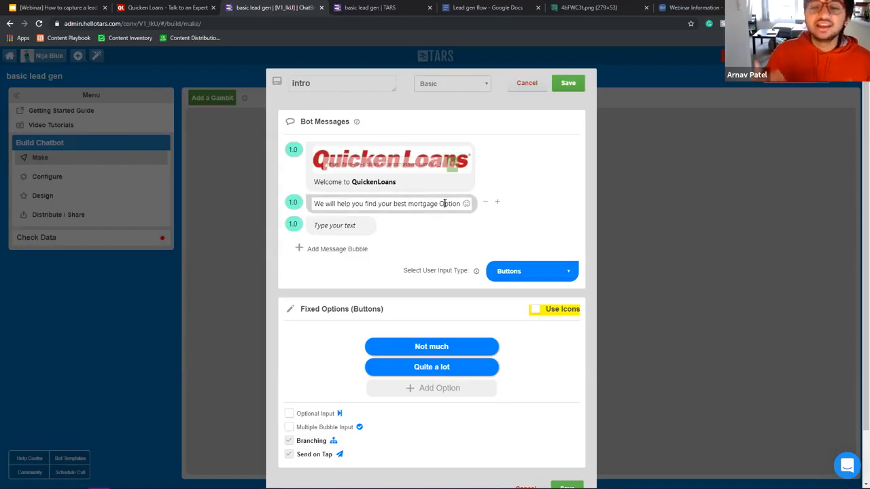
{"action": "type", "text": "o"}
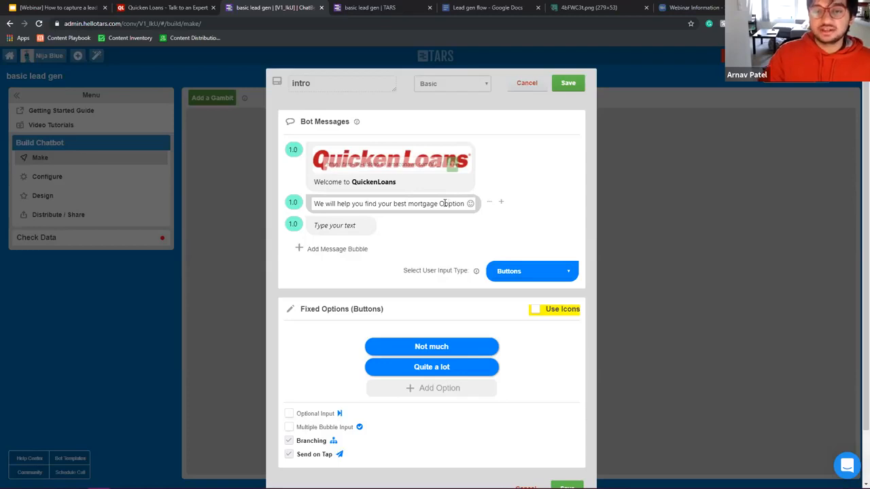
{"action": "key", "text": "BackSpace"}
{"action": "type", "text": "o"}
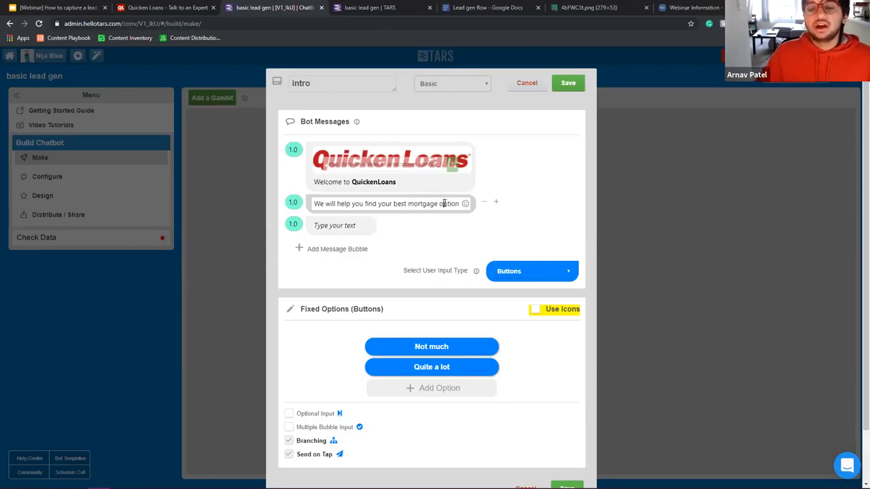
Step: Replace 'option' with 'quote' so the bubble reads 'We will help you find your best mortgage quote'
{"action": "triple_click", "coordinate": [445, 203]}
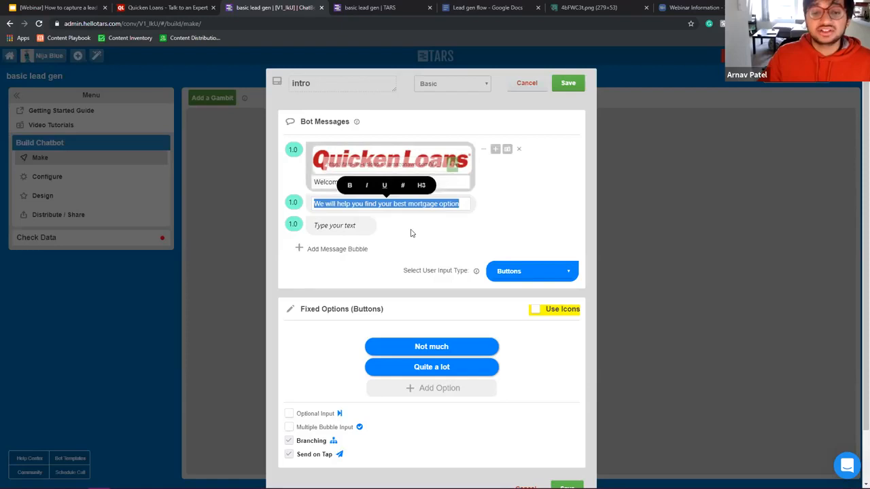
{"action": "left_click", "coordinate": [287, 203]}
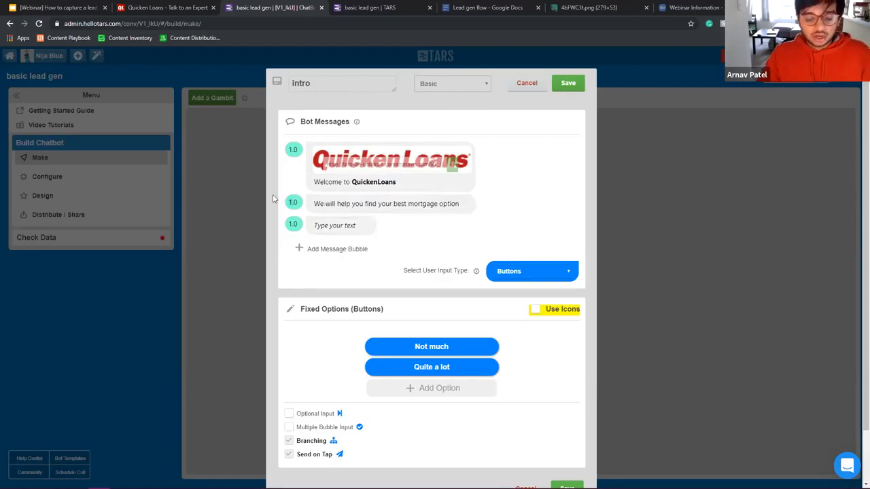
{"action": "triple_click", "coordinate": [384, 204]}
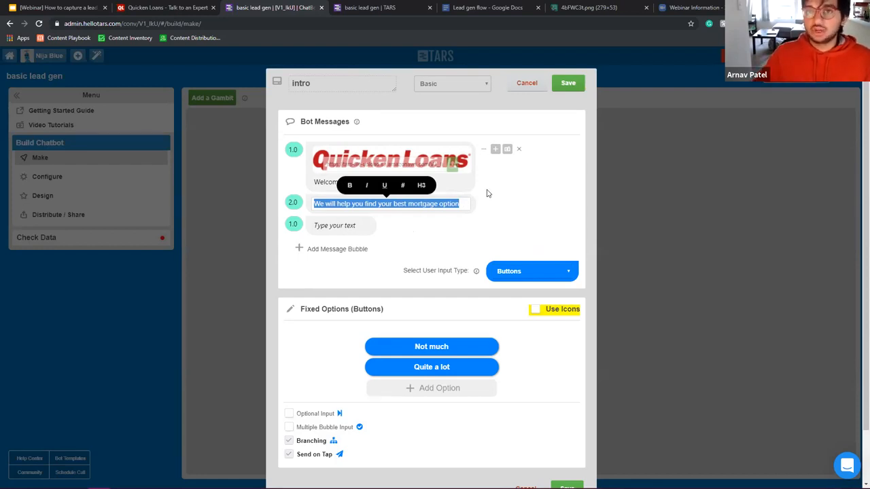
{"action": "left_click_drag", "start_coordinate": [460, 205], "coordinate": [438, 204]}
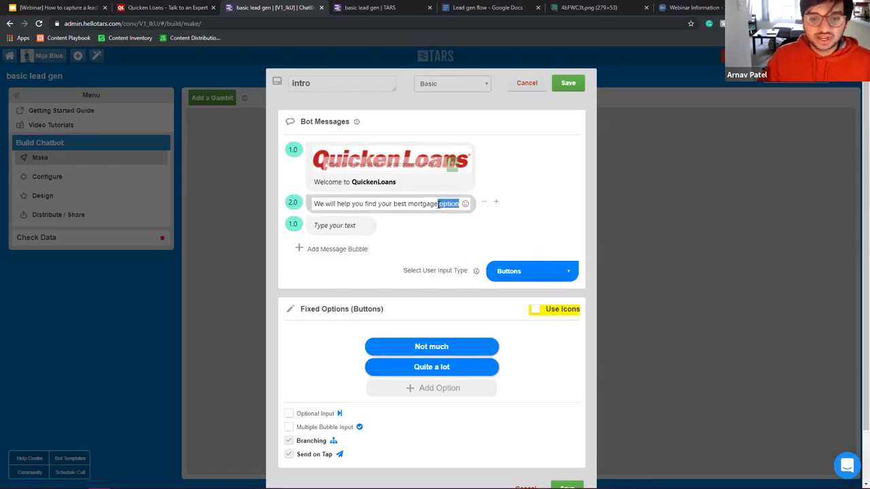
{"action": "type", "text": "quote"}
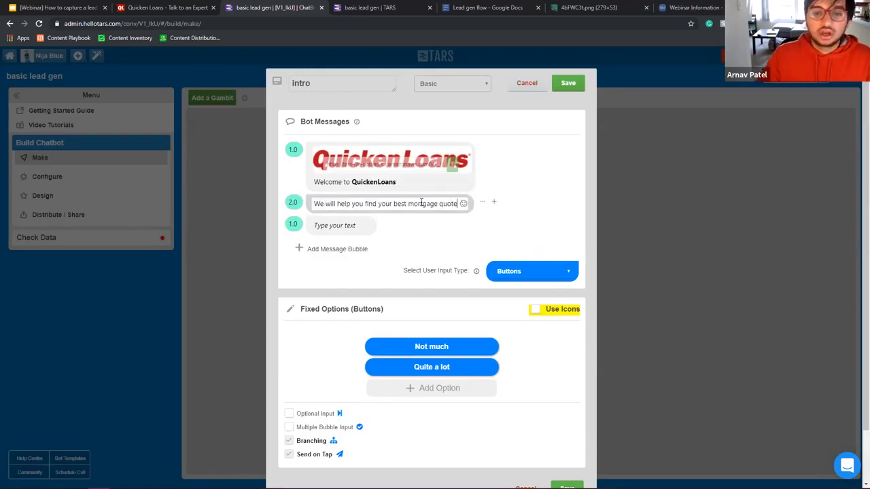
{"action": "left_click", "coordinate": [336, 226]}
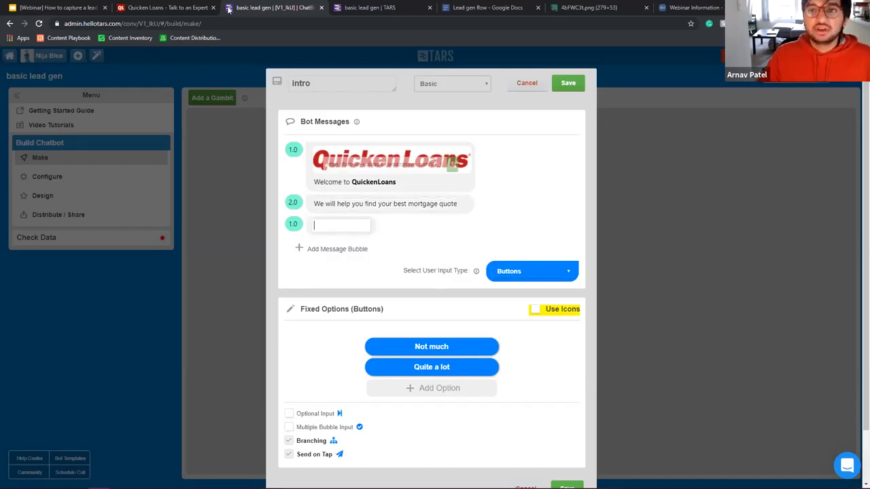
{"action": "left_click", "coordinate": [164, 7]}
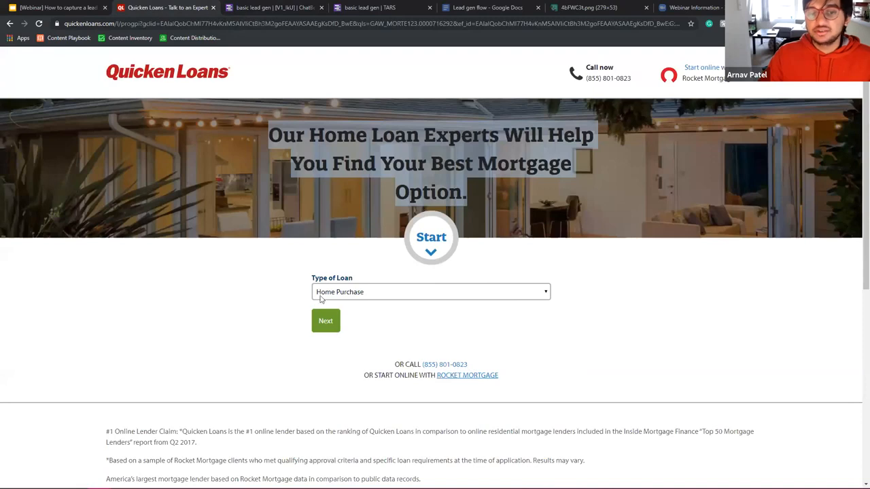
{"action": "left_click", "coordinate": [346, 289]}
{"action": "left_click", "coordinate": [707, 332]}
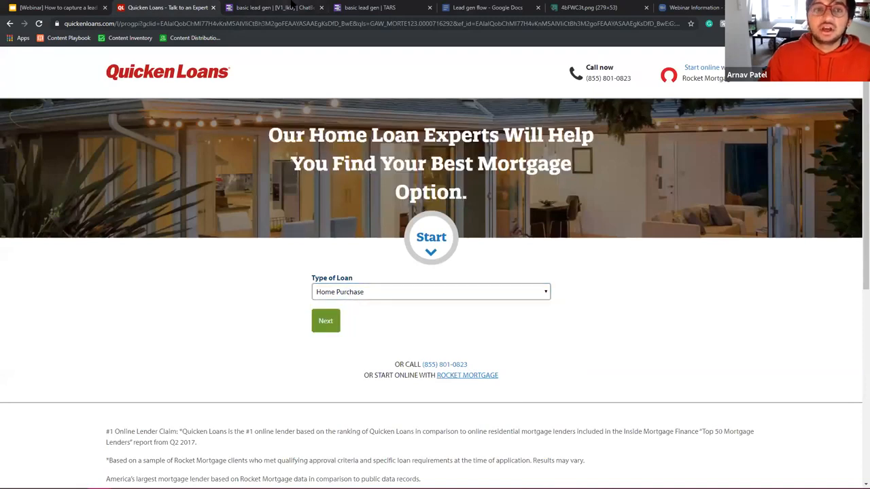
{"action": "left_click", "coordinate": [291, 5]}
{"action": "left_click", "coordinate": [341, 226]}
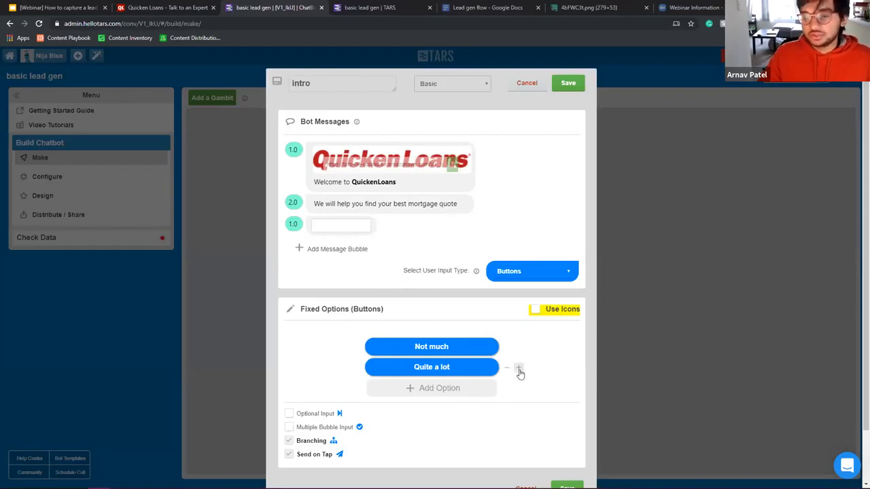
Step: Delete the 'Quite a lot' answer option and place the caret in the empty third bubble
{"action": "left_click", "coordinate": [540, 371]}
{"action": "left_click", "coordinate": [357, 226]}
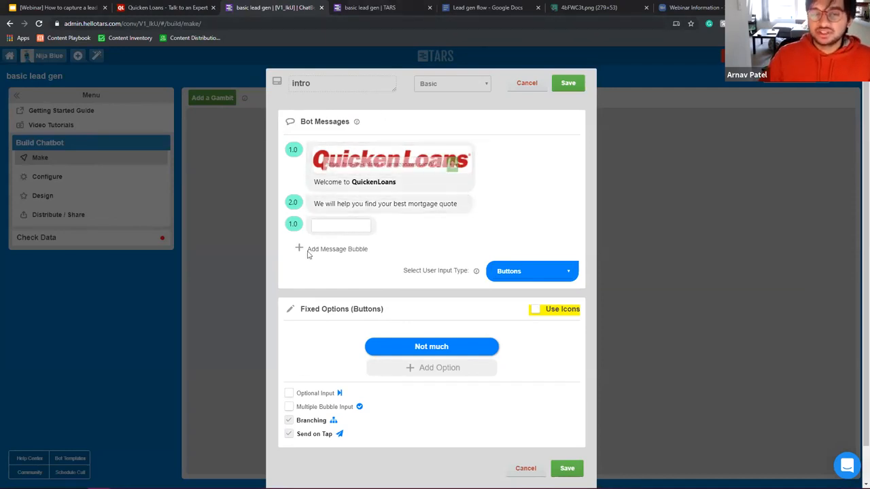
{"action": "left_click", "coordinate": [293, 226]}
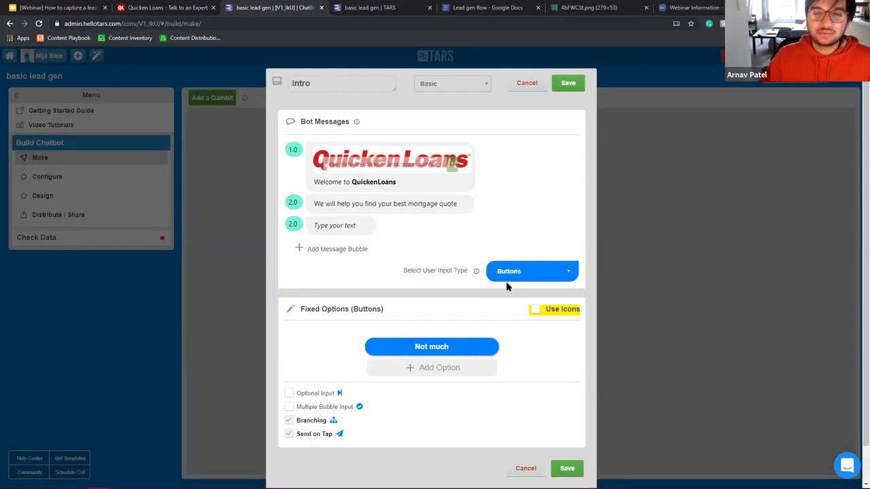
{"action": "mouse_move", "coordinate": [474, 270]}
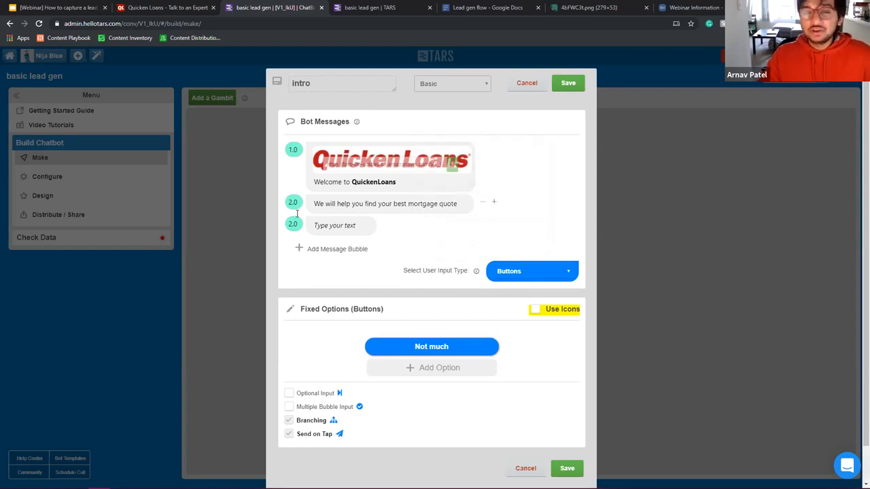
{"action": "left_click", "coordinate": [352, 226]}
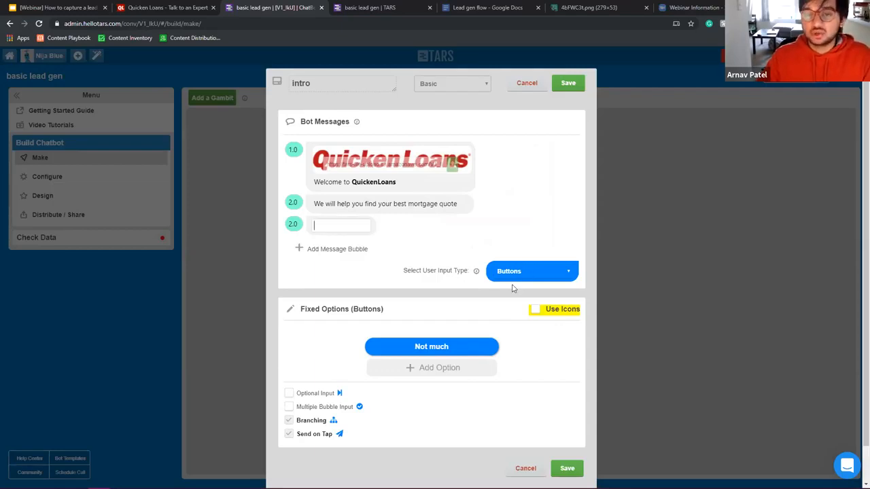
Step: Clear the 'Not much' button label and switch the reply type to Text Input and back to Buttons
{"action": "left_click", "coordinate": [440, 352]}
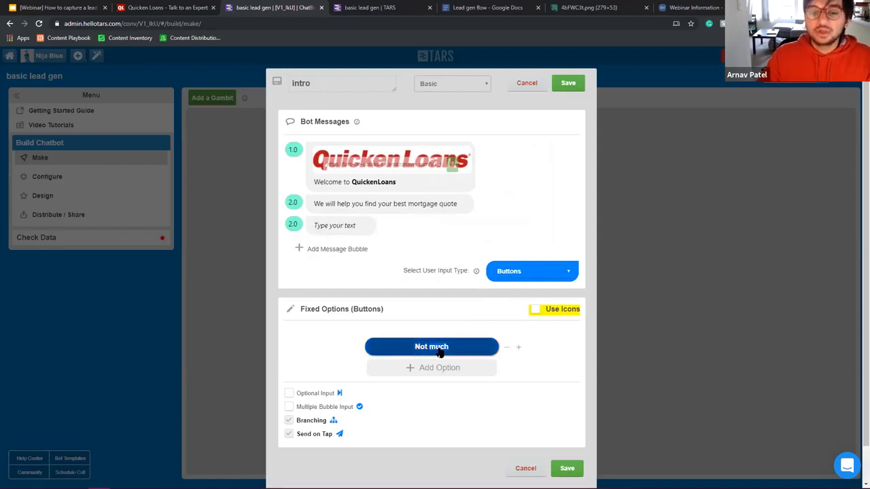
{"action": "key", "text": "BackSpace"}
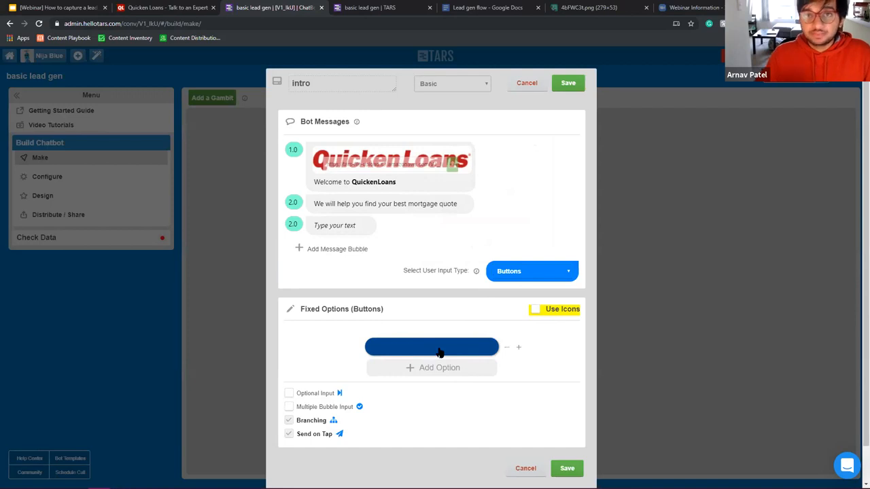
{"action": "left_click", "coordinate": [511, 271]}
{"action": "left_click", "coordinate": [517, 37]}
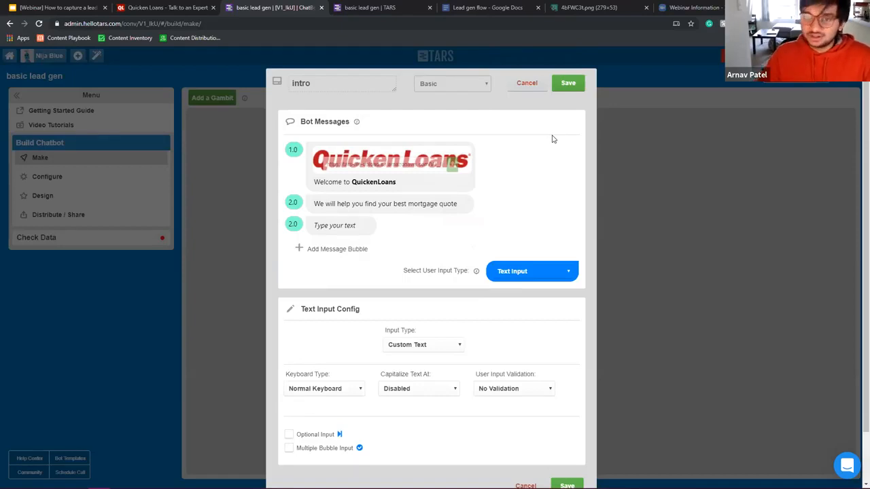
{"action": "left_click", "coordinate": [511, 272]}
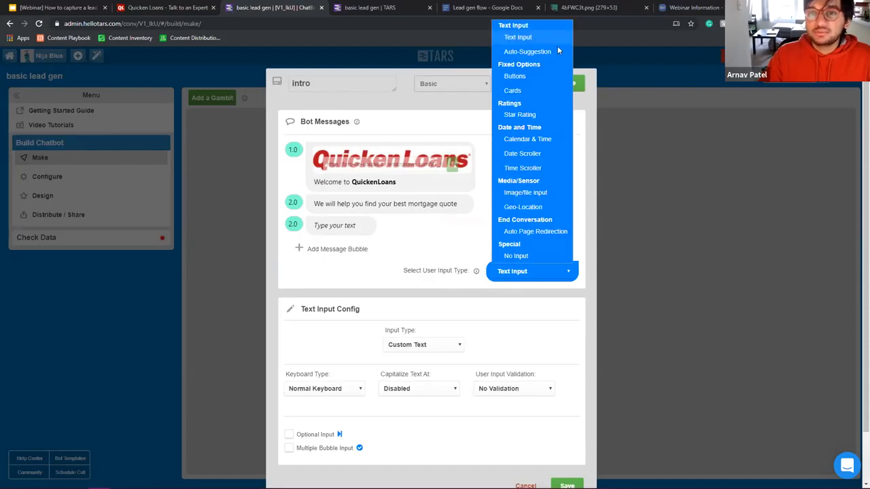
{"action": "left_click", "coordinate": [519, 77]}
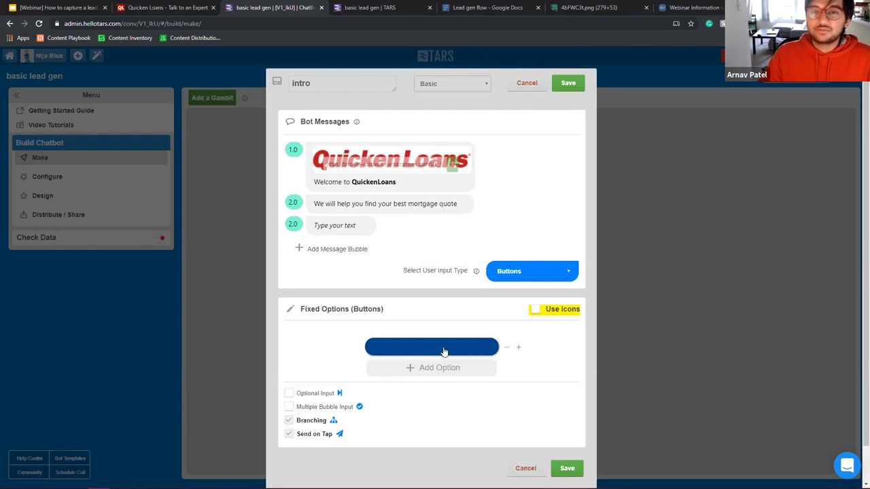
{"action": "left_click", "coordinate": [348, 224]}
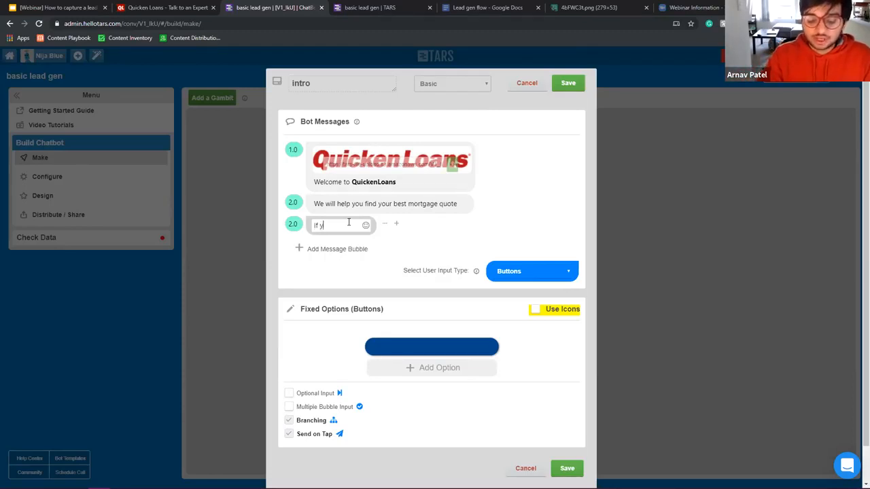
Step: Finish the third bubble with 'couple of minutes, we can get you a FREE quote' and change the second bubble's 'quote' to 'option'
{"action": "type", "text": "cou"}
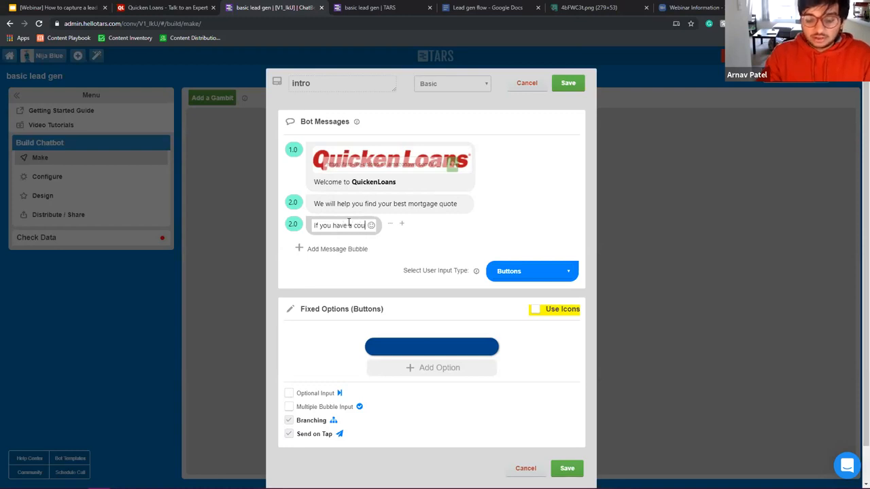
{"action": "type", "text": "ple of minutes"}
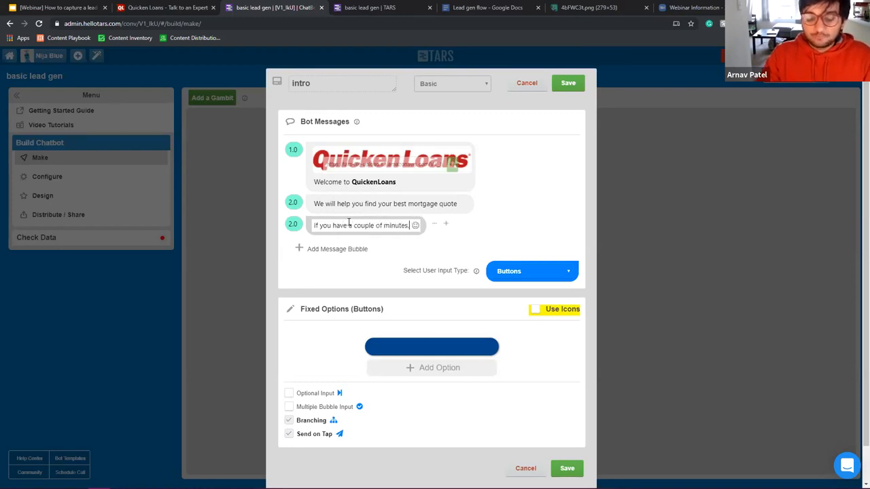
{"action": "type", "text": ", "}
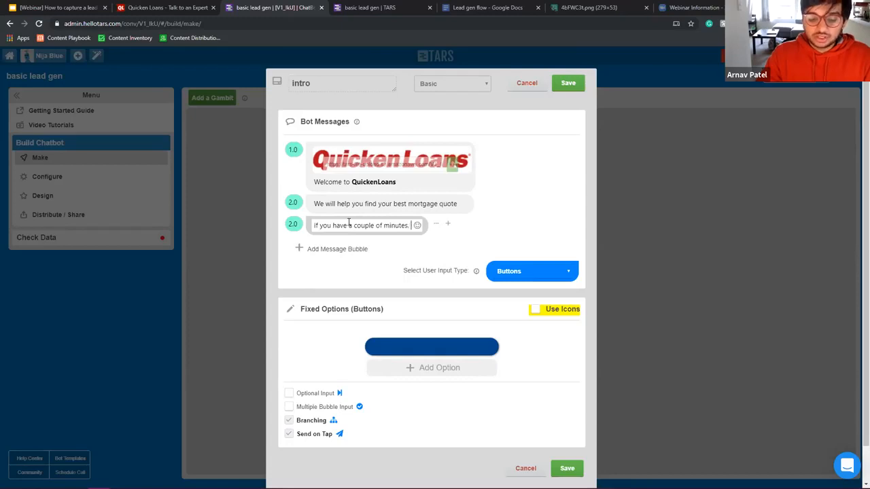
{"action": "type", "text": "we can get "}
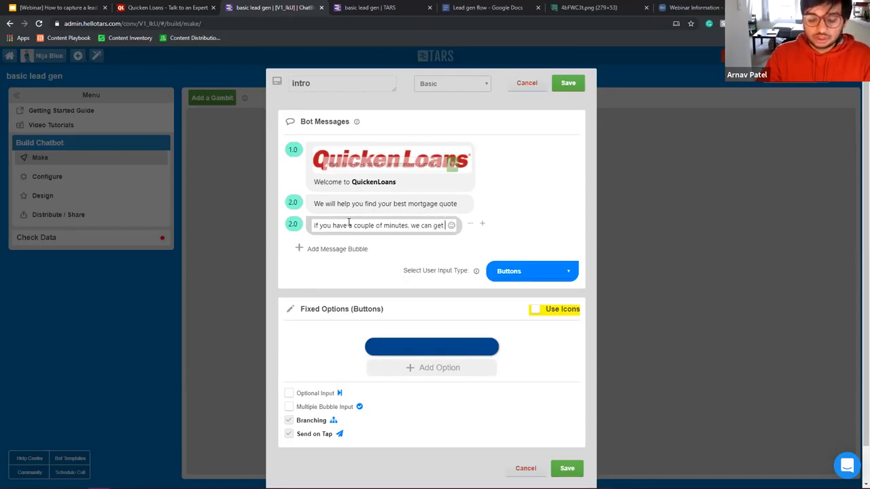
{"action": "type", "text": "you a FREE quote today"}
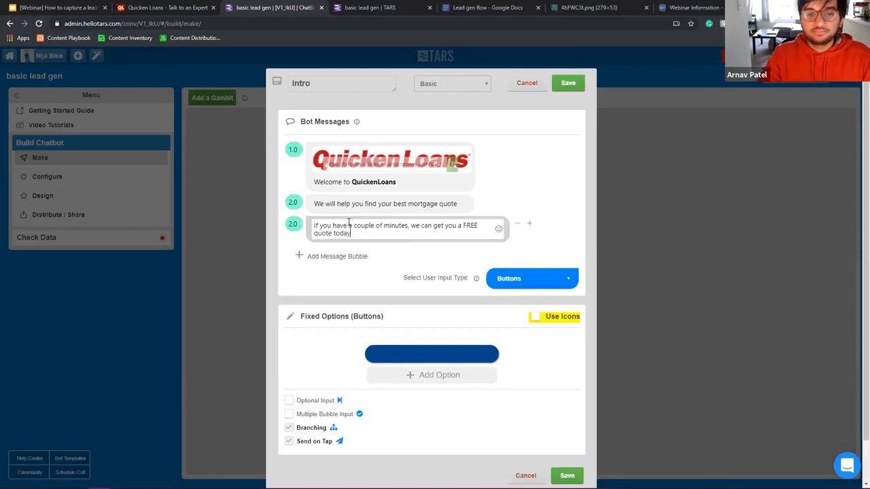
{"action": "left_click_drag", "start_coordinate": [332, 233], "coordinate": [326, 233]}
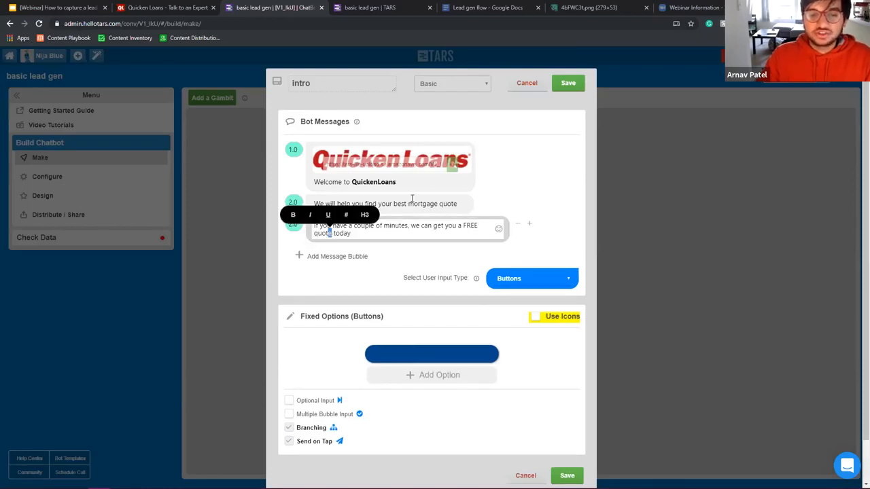
{"action": "left_click", "coordinate": [444, 205]}
{"action": "double_click", "coordinate": [444, 203]}
{"action": "type", "text": "option"}
{"action": "left_click", "coordinate": [544, 210]}
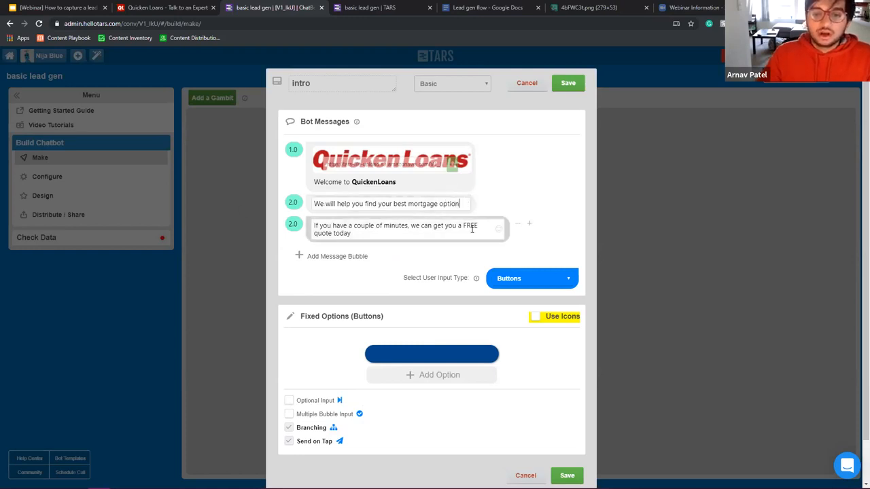
{"action": "left_click_drag", "start_coordinate": [441, 203], "coordinate": [460, 204]}
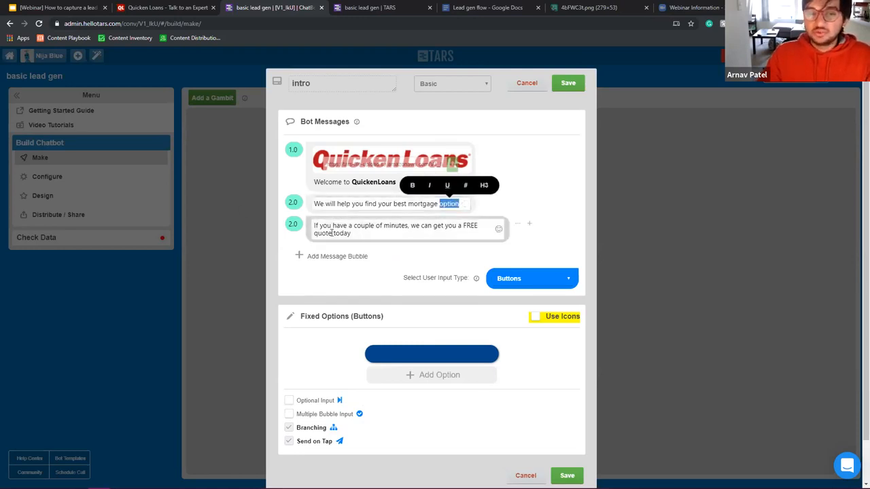
Step: Select and review the third bubble's free-quote sentence
{"action": "left_click_drag", "start_coordinate": [332, 233], "coordinate": [309, 230]}
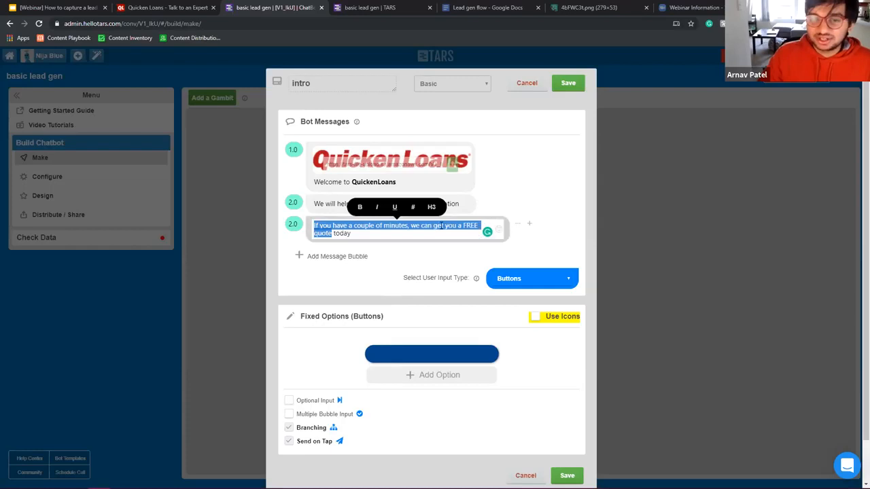
{"action": "left_click", "coordinate": [405, 238]}
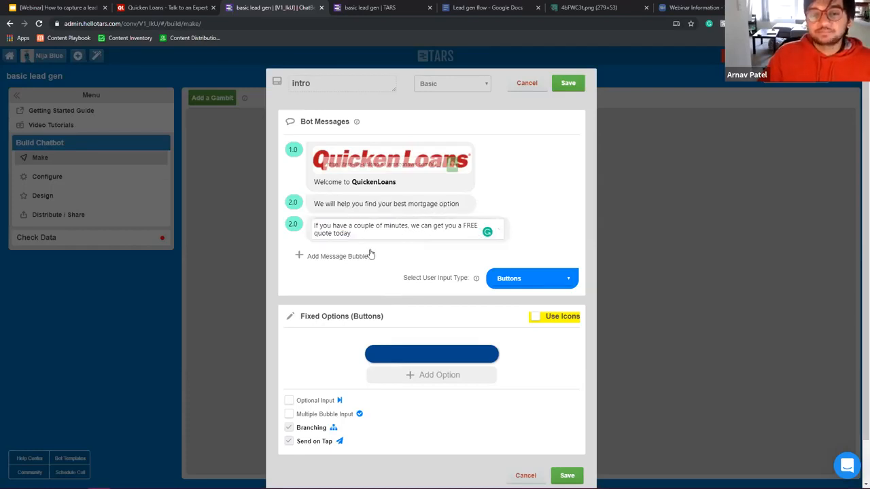
{"action": "triple_click", "coordinate": [327, 226]}
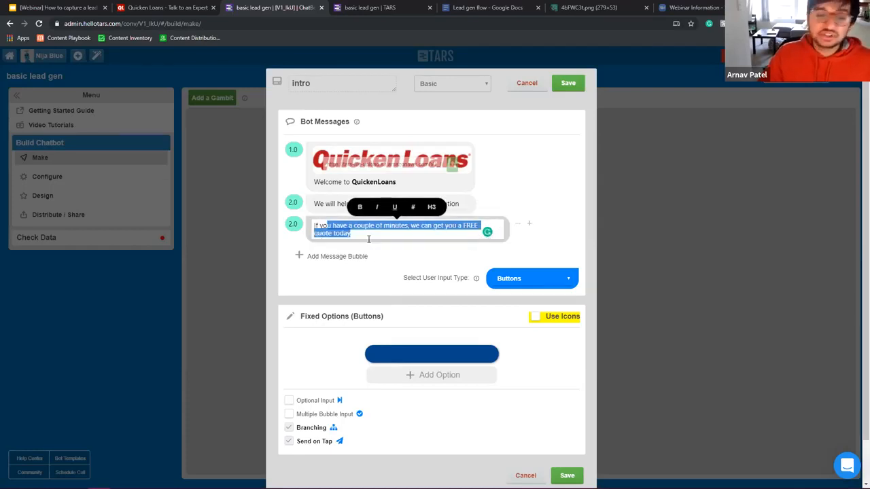
{"action": "left_click", "coordinate": [432, 358]}
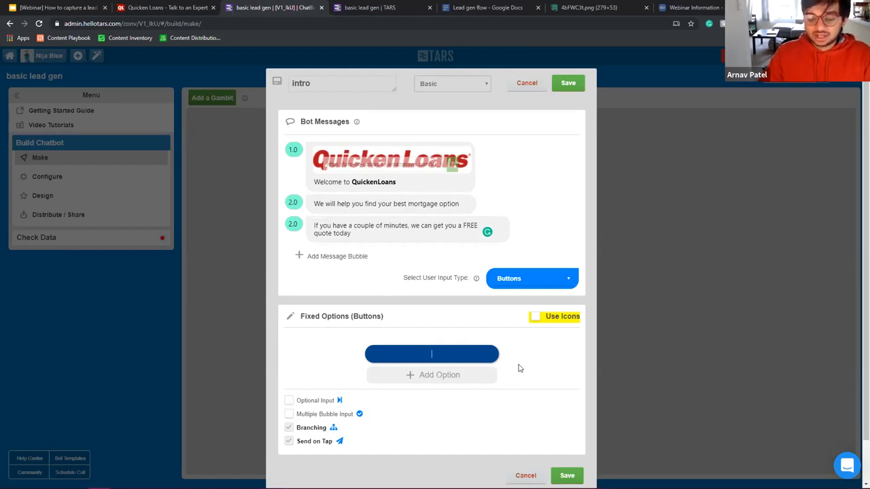
Step: Label the answer button 'Get a free quote', enable icons, and give it the Flat Color clipboard-checkmark icon
{"action": "type", "text": "Get a free quote"}
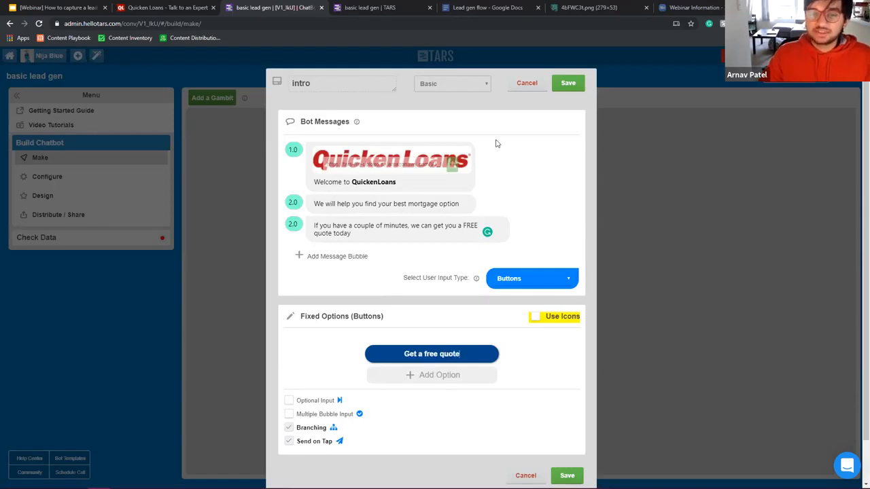
{"action": "left_click", "coordinate": [535, 318]}
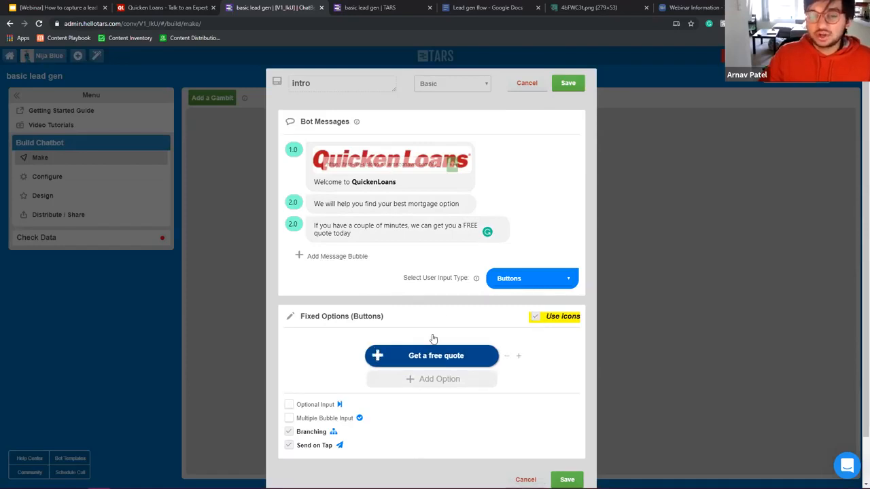
{"action": "left_click", "coordinate": [377, 355]}
{"action": "left_click", "coordinate": [300, 152]}
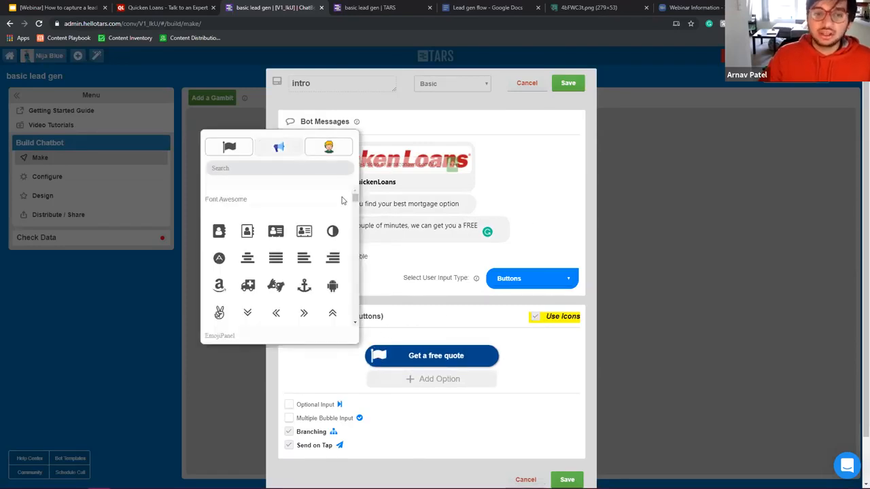
{"action": "scroll", "coordinate": [332, 249], "scroll_direction": "down", "scroll_amount": 1}
{"action": "scroll", "coordinate": [332, 249], "scroll_direction": "down", "scroll_amount": 5}
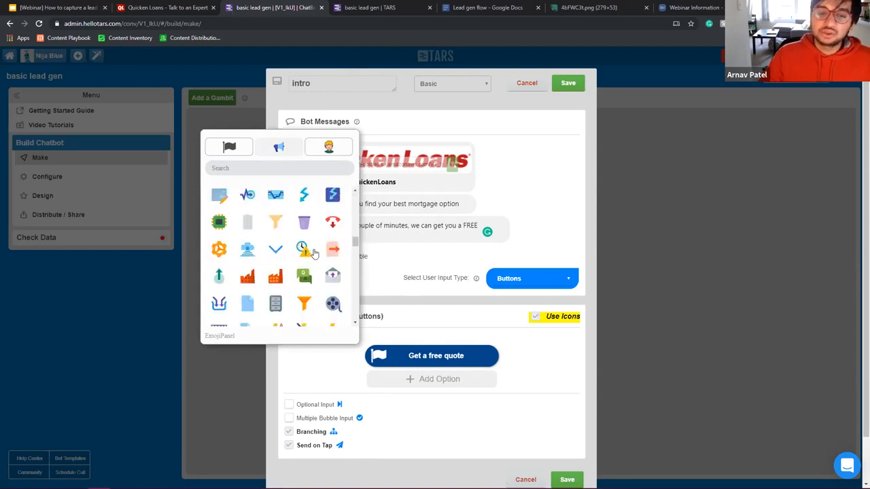
{"action": "left_click", "coordinate": [333, 194]}
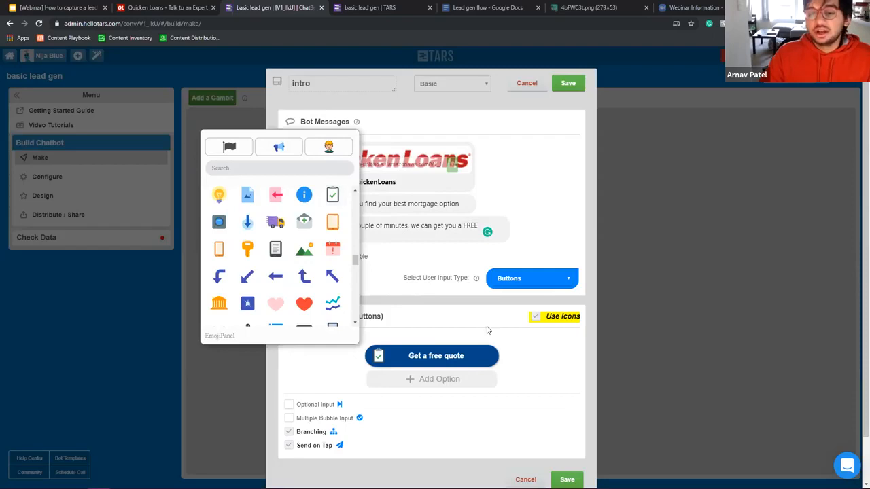
{"action": "left_click", "coordinate": [438, 315]}
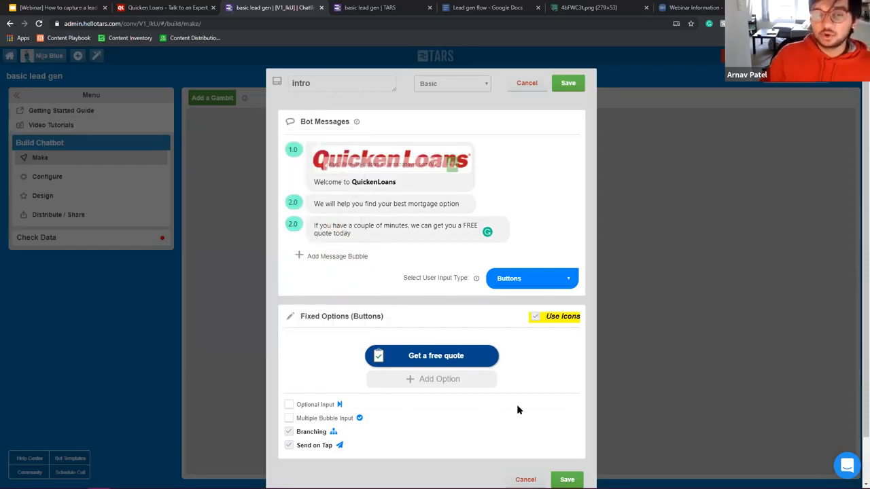
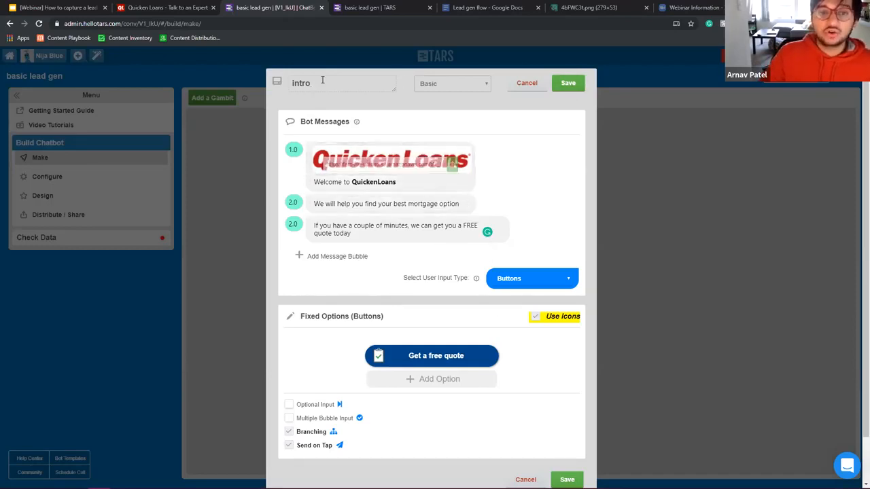
Step: Rename the 'intro' gambit to 'hook', review its three welcome bubbles, and save it
{"action": "left_click_drag", "start_coordinate": [322, 81], "coordinate": [119, 63]}
{"action": "type", "text": "hook"}
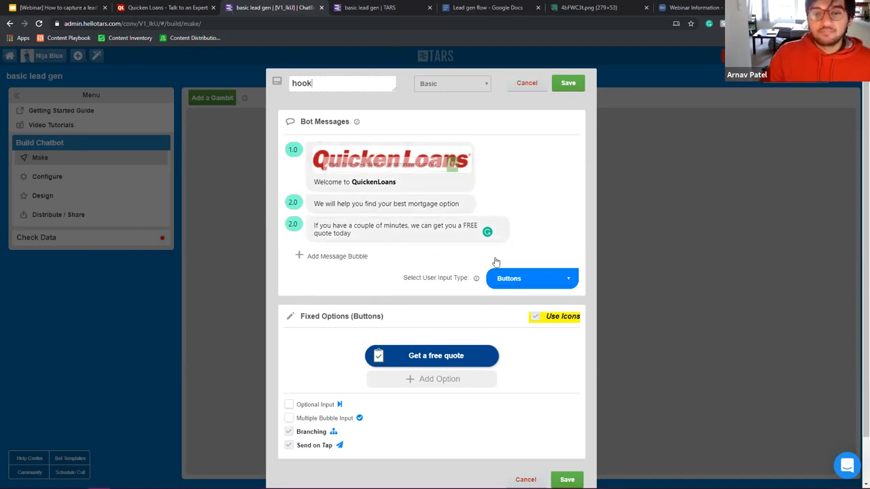
{"action": "left_click_drag", "start_coordinate": [442, 187], "coordinate": [124, 188]}
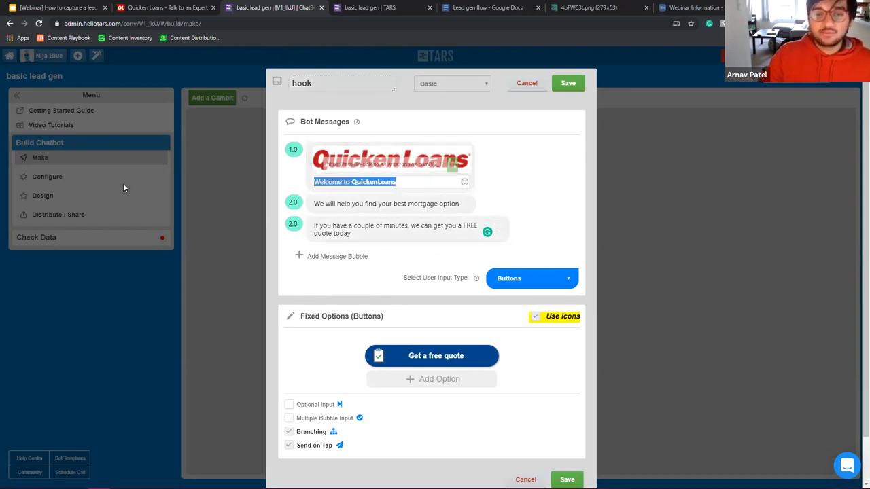
{"action": "double_click", "coordinate": [401, 206]}
{"action": "left_click_drag", "start_coordinate": [314, 182], "coordinate": [396, 182]}
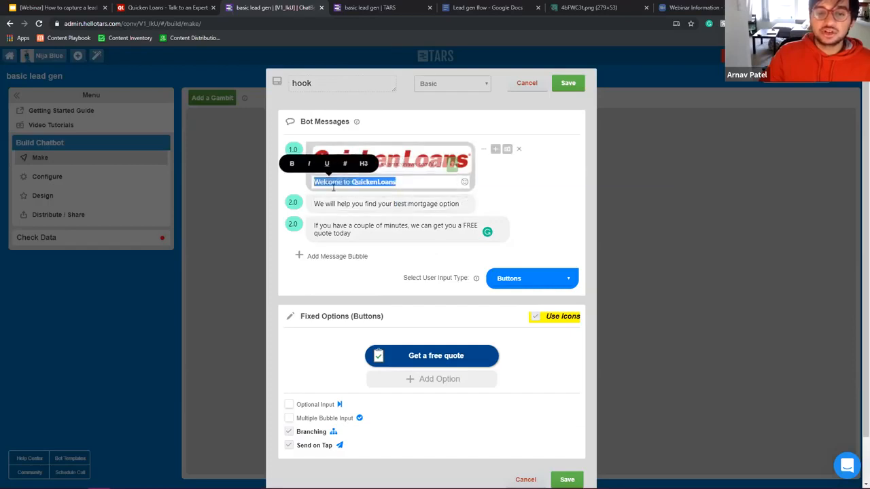
{"action": "left_click", "coordinate": [410, 204]}
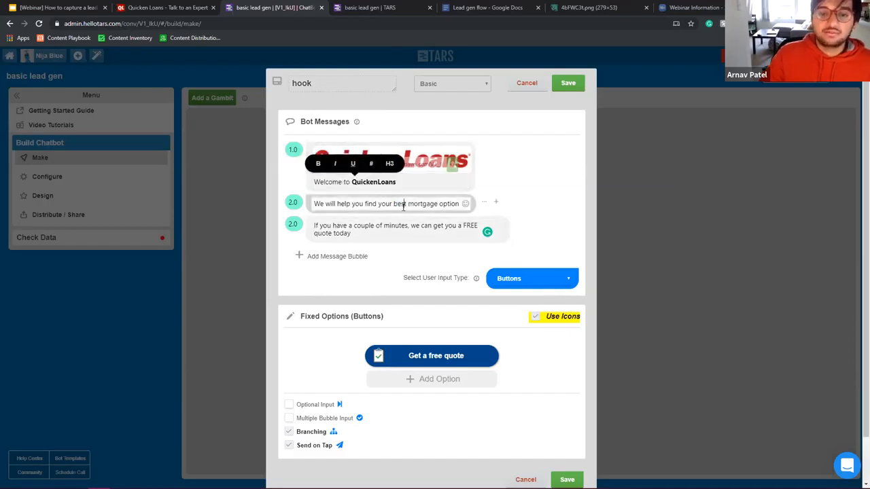
{"action": "triple_click", "coordinate": [409, 205]}
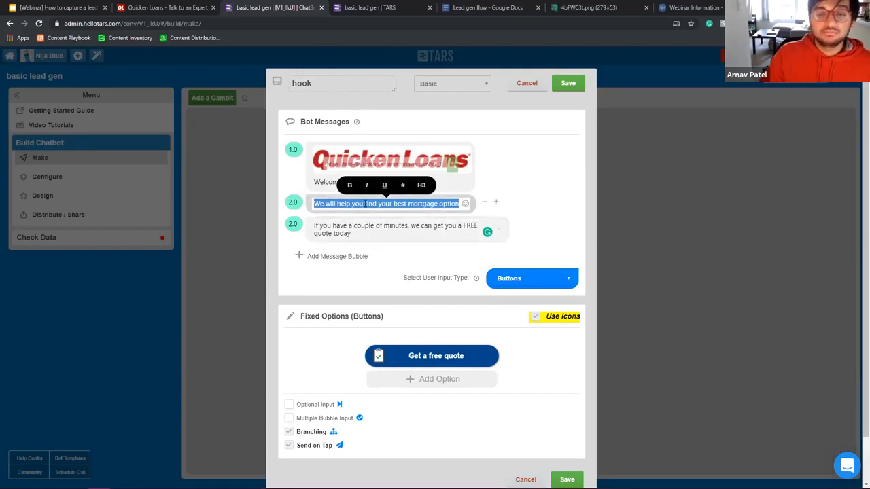
{"action": "left_click", "coordinate": [358, 226]}
{"action": "double_click", "coordinate": [362, 226]}
{"action": "double_click", "coordinate": [334, 235]}
{"action": "triple_click", "coordinate": [334, 234]}
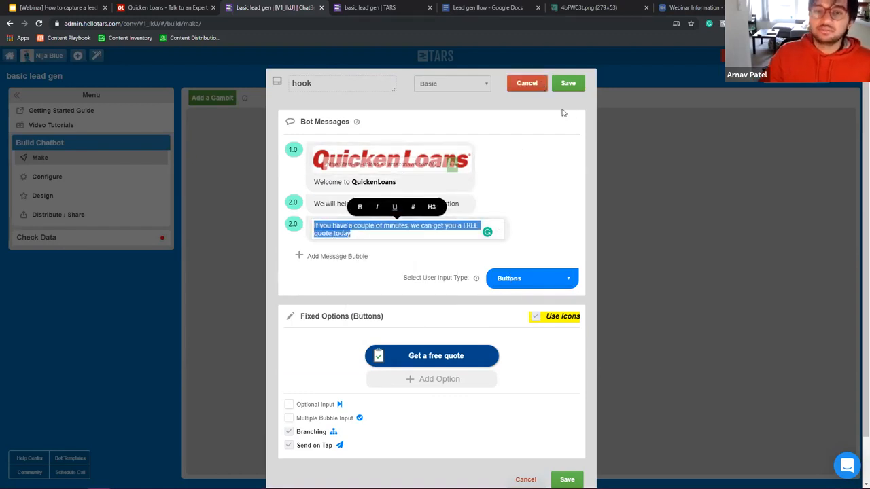
{"action": "left_click", "coordinate": [568, 84]}
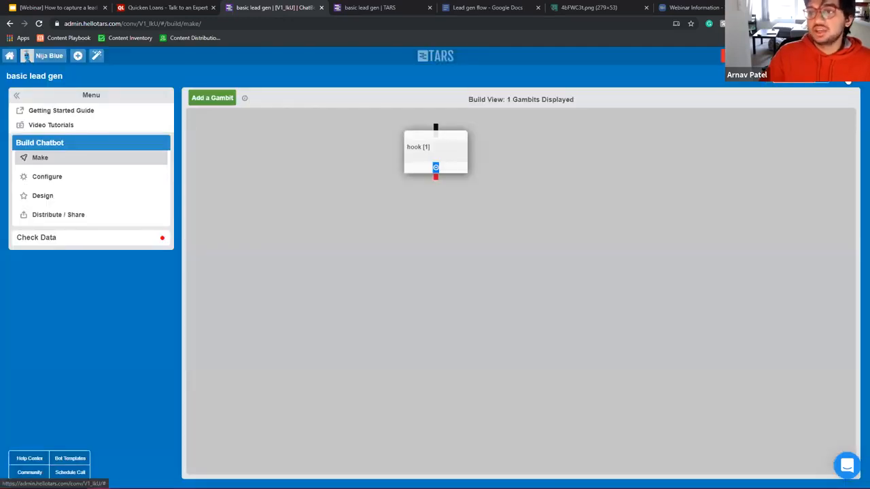
{"action": "left_click", "coordinate": [848, 82]}
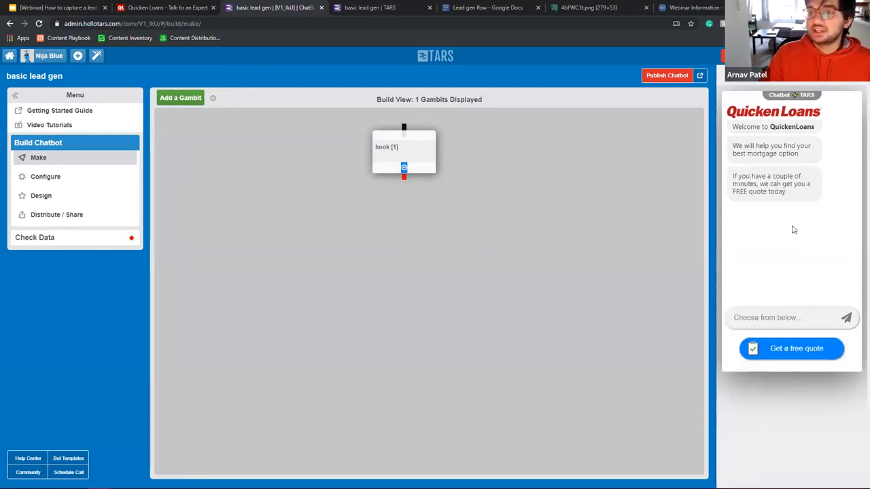
{"action": "left_click", "coordinate": [795, 352]}
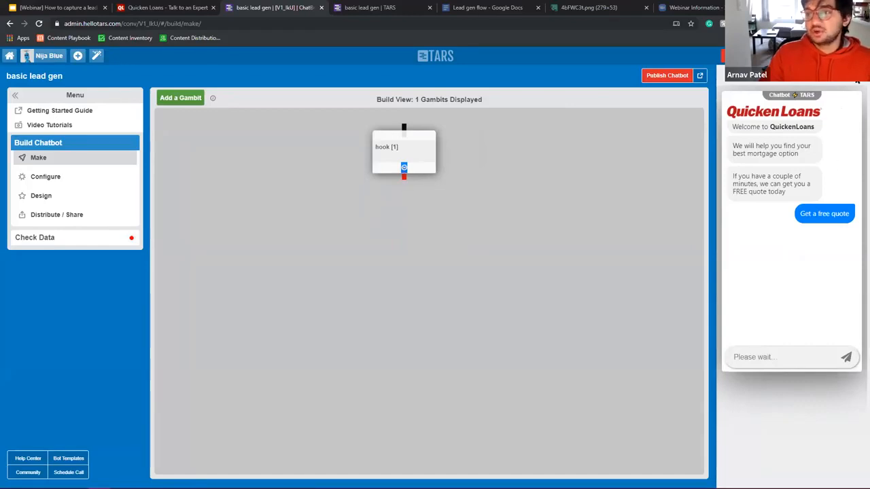
{"action": "left_click", "coordinate": [858, 83]}
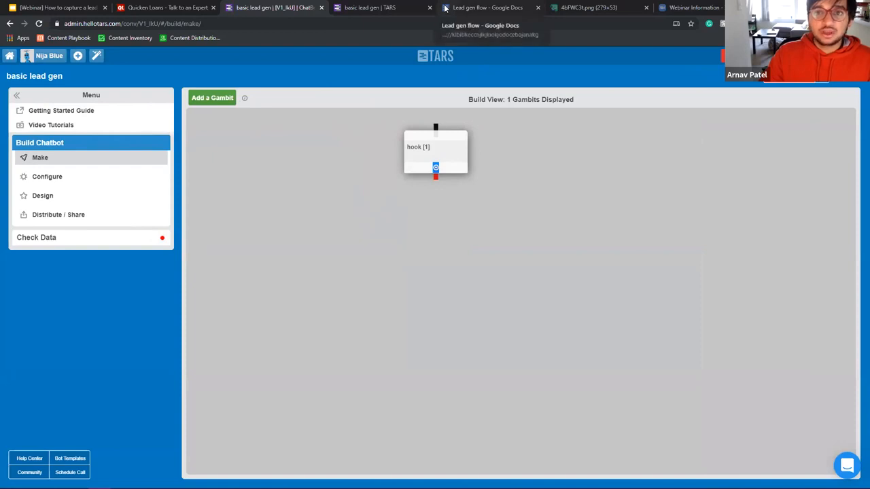
Step: Glance at the Quicken Loans page, then reopen and re-save the hook gambit
{"action": "left_click", "coordinate": [166, 7]}
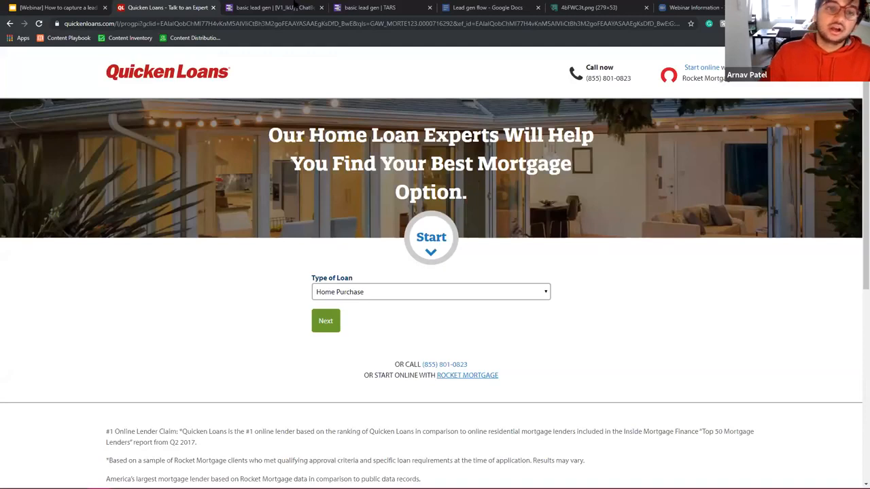
{"action": "left_click", "coordinate": [295, 7]}
{"action": "left_click", "coordinate": [458, 150]}
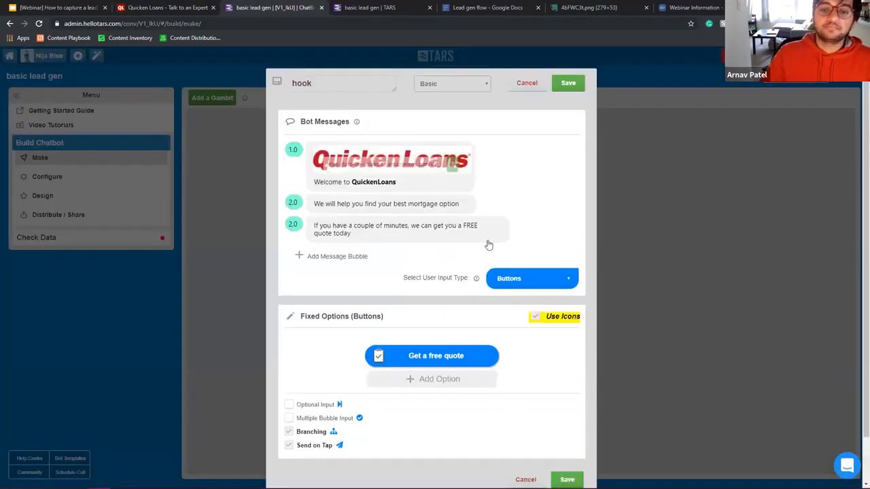
{"action": "left_click", "coordinate": [567, 83]}
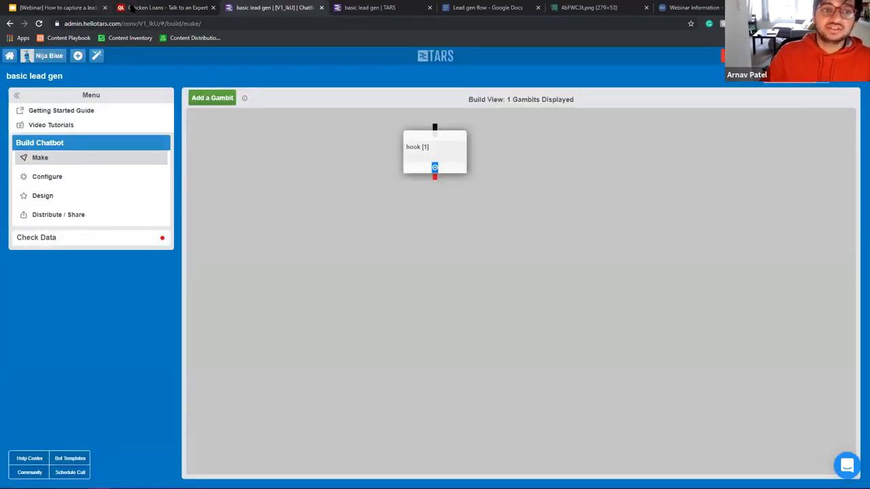
Step: Step the Quicken Loans form past loan type, credit, property use and ZIP 90034 to 65%
{"action": "left_click", "coordinate": [136, 8]}
{"action": "left_click", "coordinate": [326, 321]}
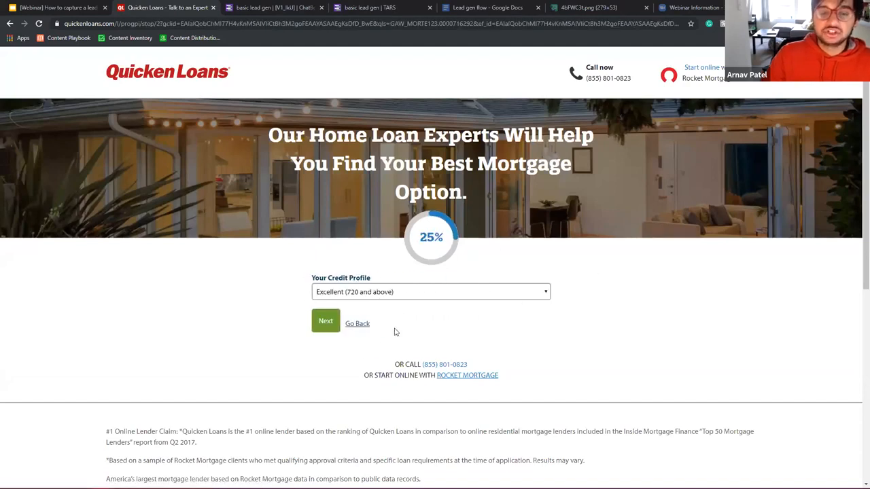
{"action": "left_click", "coordinate": [326, 321]}
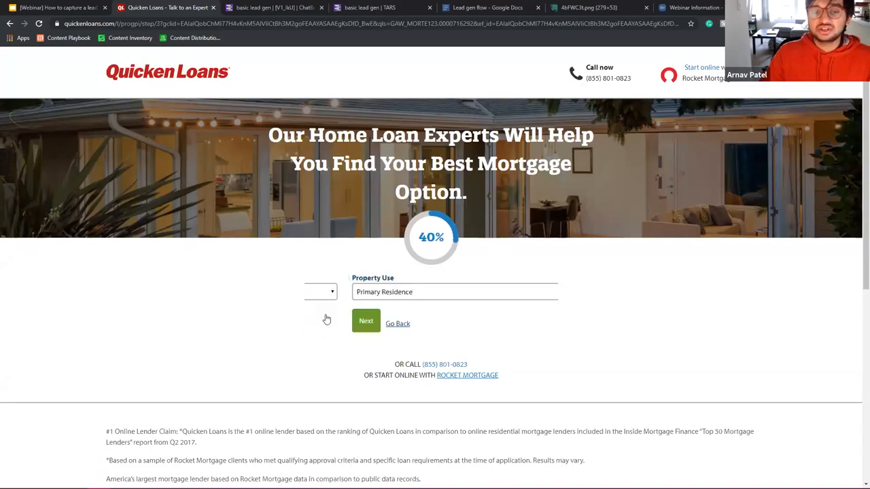
{"action": "left_click", "coordinate": [326, 321]}
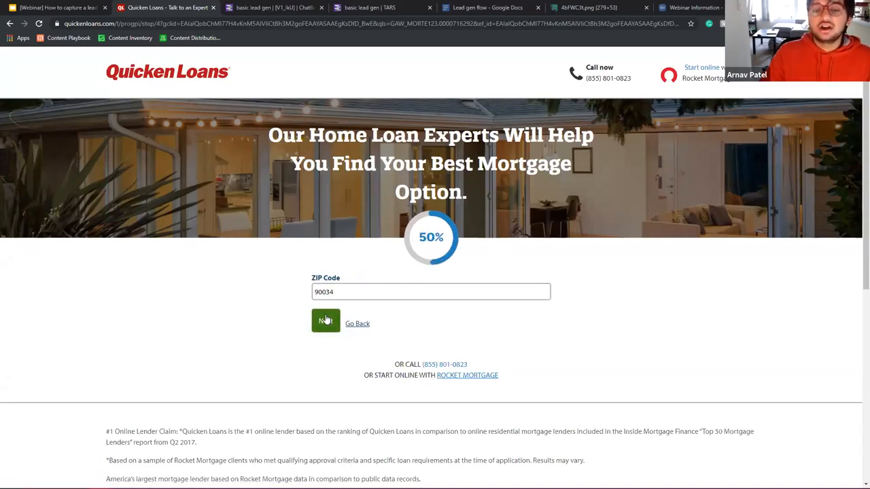
{"action": "left_click", "coordinate": [326, 321]}
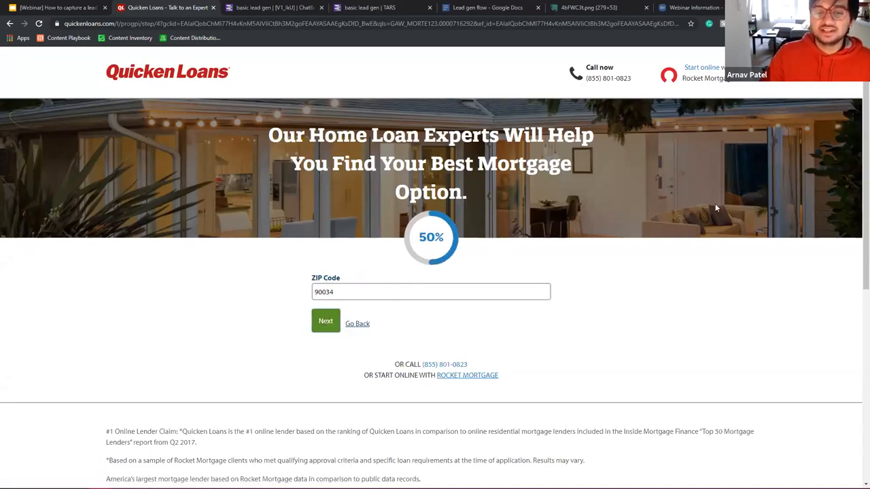
{"action": "scroll", "coordinate": [482, 299], "scroll_direction": "down", "scroll_amount": 2}
{"action": "scroll", "coordinate": [489, 260], "scroll_direction": "down", "scroll_amount": 2}
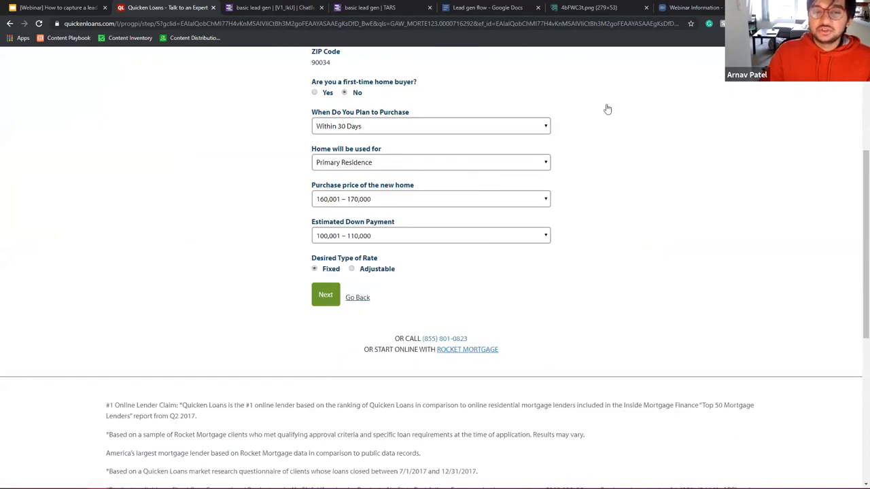
{"action": "scroll", "coordinate": [484, 242], "scroll_direction": "up", "scroll_amount": 5}
{"action": "key", "text": "ctrl+Tab"}
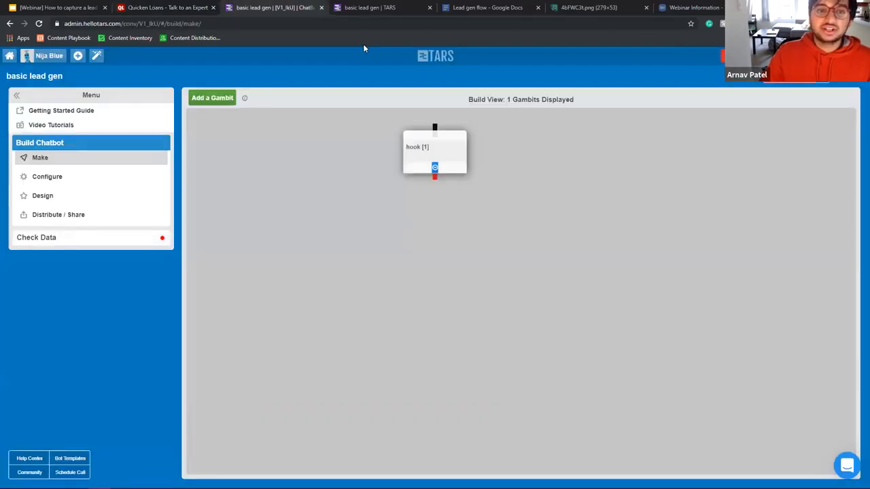
Step: Add two gambits, gid_3 and gid_4, chained below hook as hook→gid_3→gid_4
{"action": "left_click", "coordinate": [211, 98]}
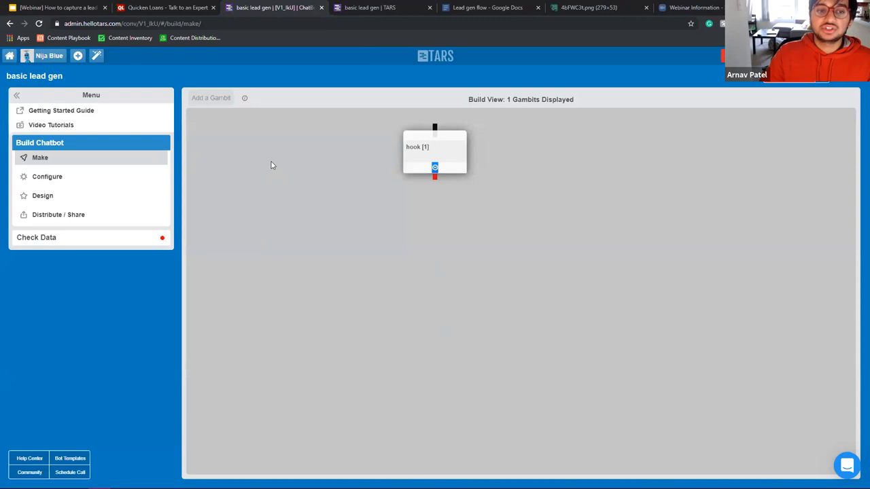
{"action": "left_click_drag", "start_coordinate": [235, 143], "coordinate": [436, 235]}
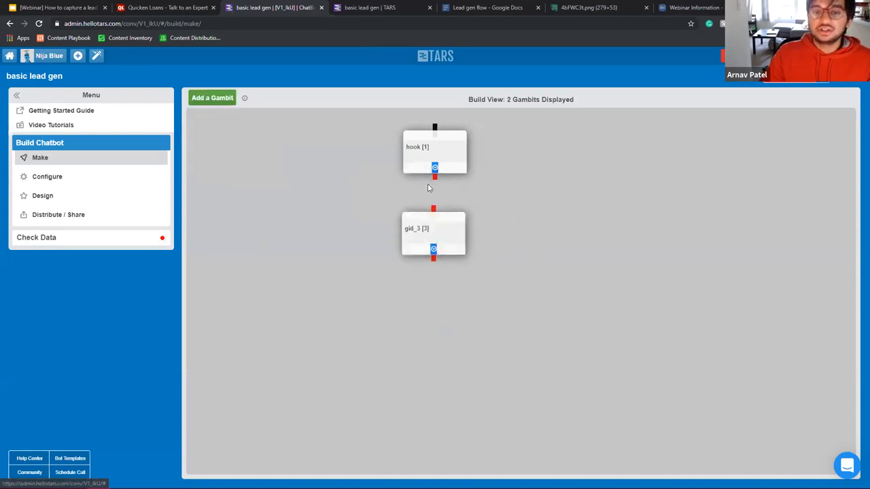
{"action": "left_click_drag", "start_coordinate": [435, 176], "coordinate": [440, 226]}
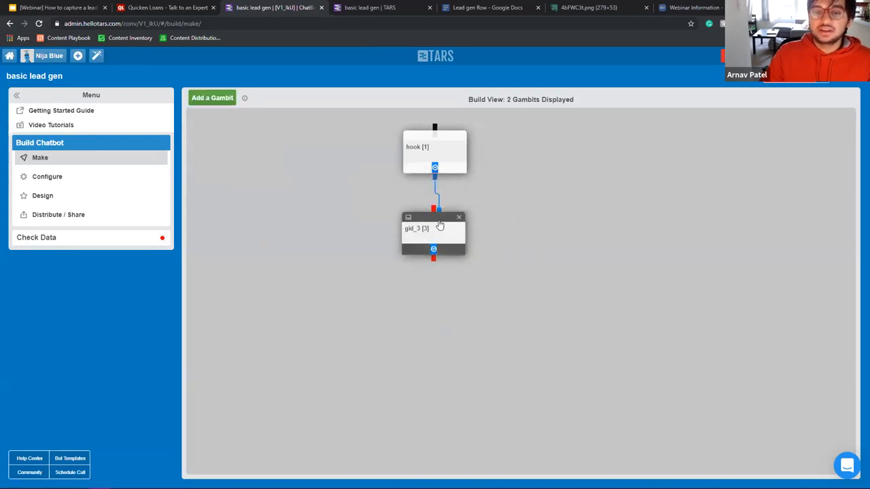
{"action": "left_click", "coordinate": [216, 100]}
{"action": "left_click_drag", "start_coordinate": [214, 146], "coordinate": [420, 318]}
{"action": "left_click_drag", "start_coordinate": [433, 260], "coordinate": [435, 307]}
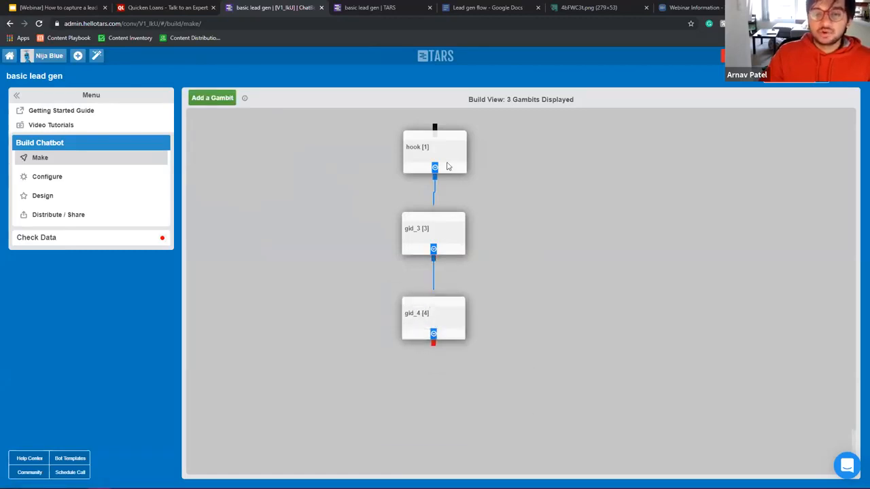
Step: Open and close the empty gid_3 and gid_4 gambits without changes, then return to Quicken Loans
{"action": "double_click", "coordinate": [454, 249]}
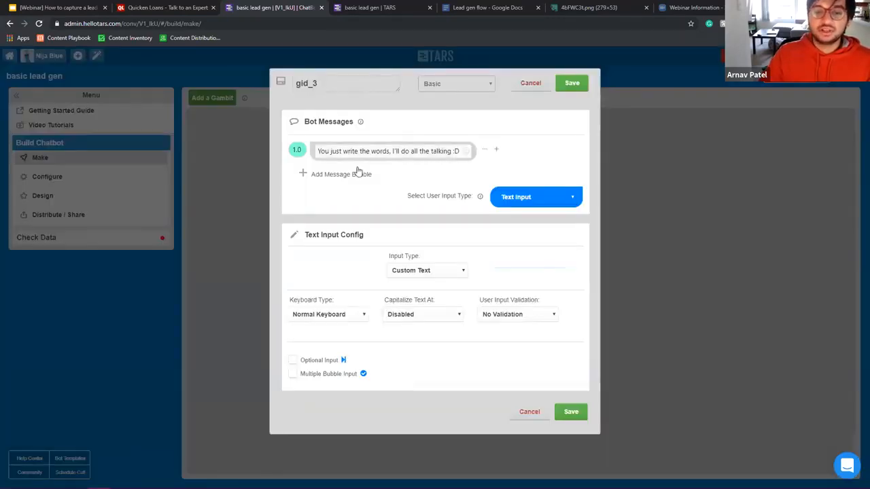
{"action": "left_click", "coordinate": [571, 83]}
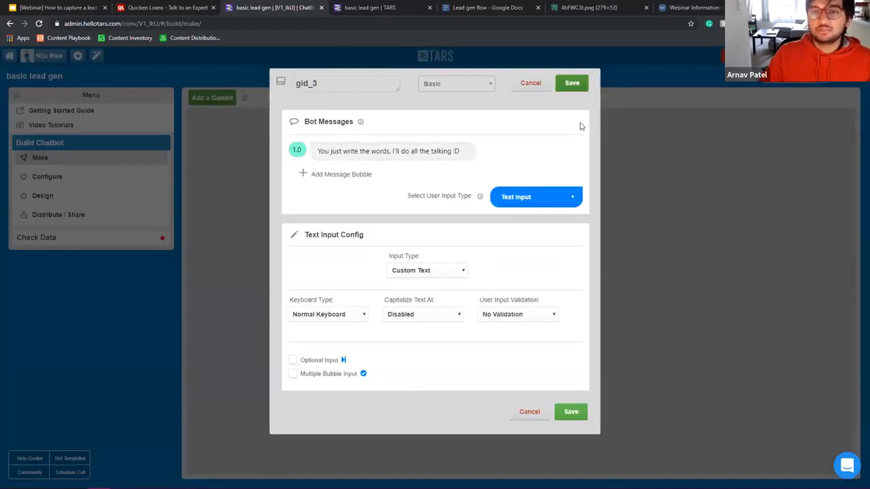
{"action": "double_click", "coordinate": [452, 320]}
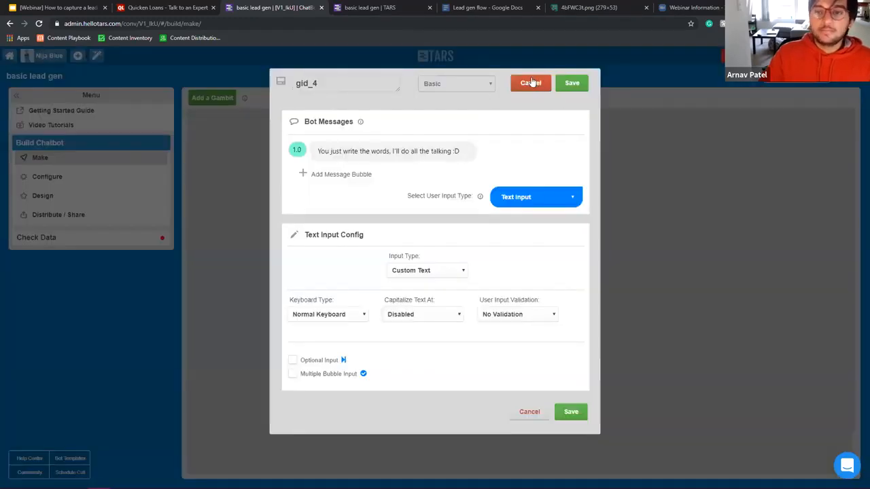
{"action": "left_click", "coordinate": [532, 82]}
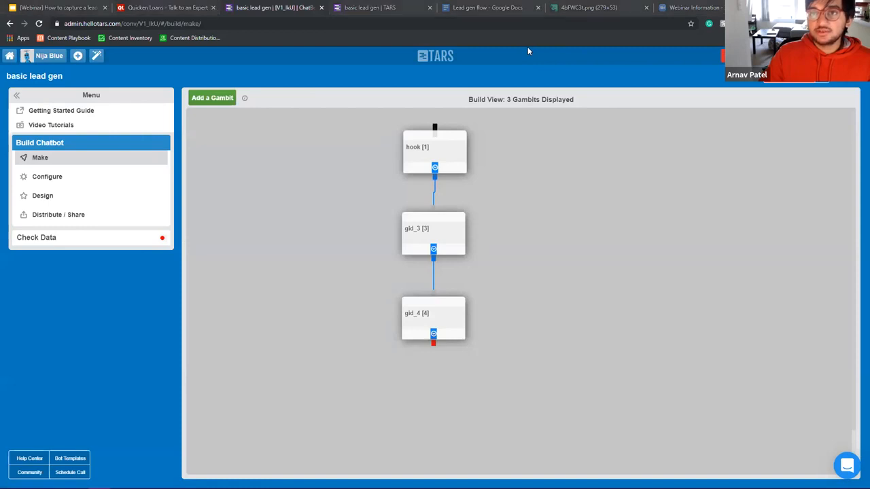
{"action": "key", "text": "ctrl+shift+Tab"}
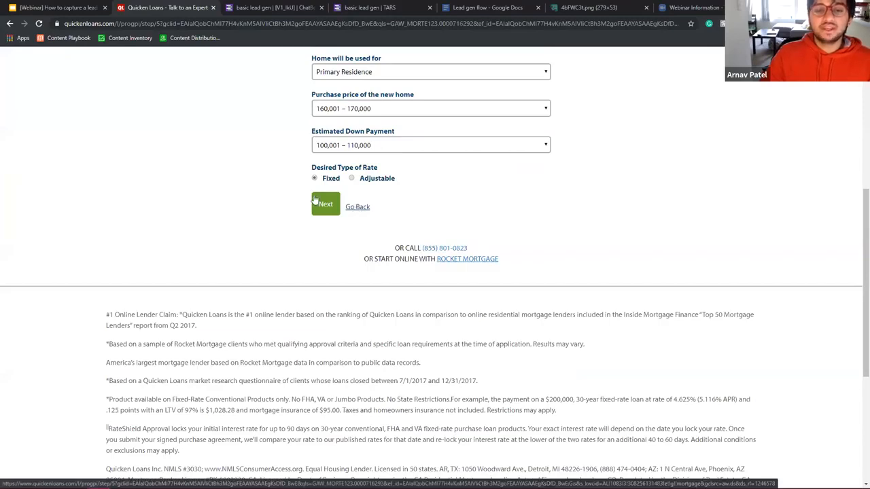
Step: Move the Quicken Loans form to its 75% final step and back, then load the Lead gen flow doc
{"action": "left_click", "coordinate": [358, 208]}
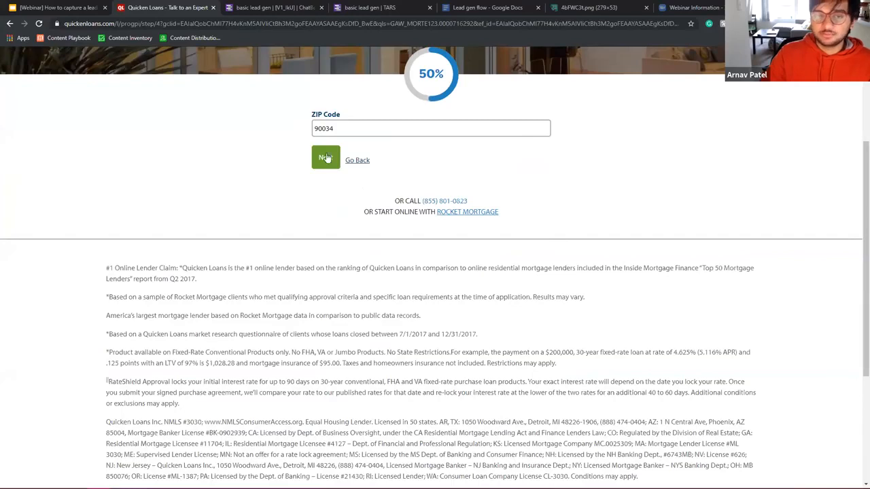
{"action": "left_click", "coordinate": [326, 158]}
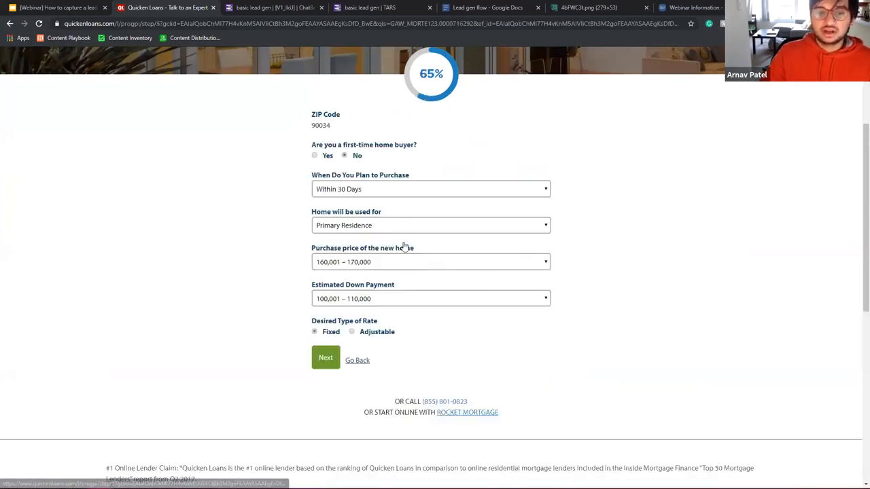
{"action": "left_click", "coordinate": [321, 356]}
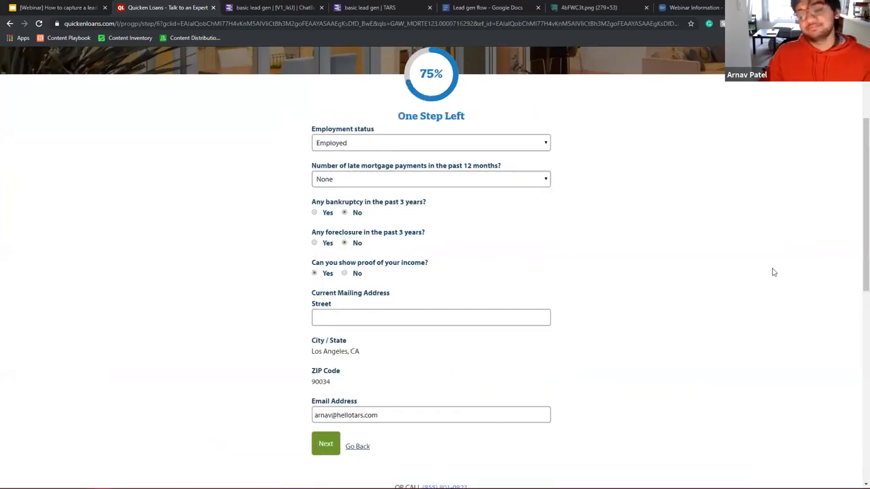
{"action": "left_click", "coordinate": [357, 447]}
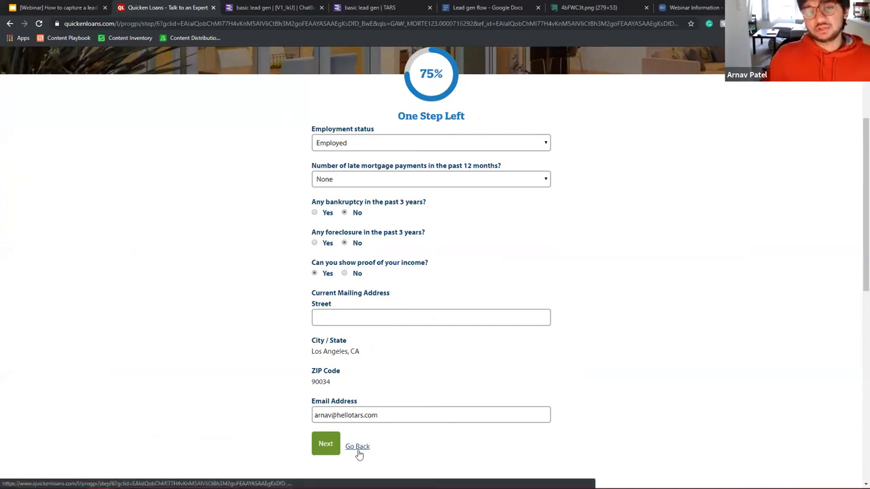
{"action": "left_click", "coordinate": [485, 8]}
{"action": "left_click", "coordinate": [427, 93]}
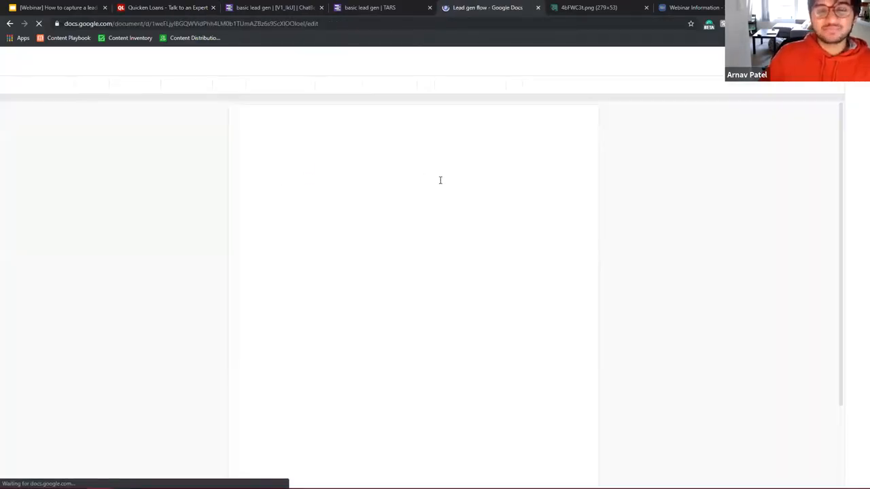
Step: Select the Basics checklist and move the Lead gen flow tab beside the chatbot tab
{"action": "left_click_drag", "start_coordinate": [330, 270], "coordinate": [249, 147]}
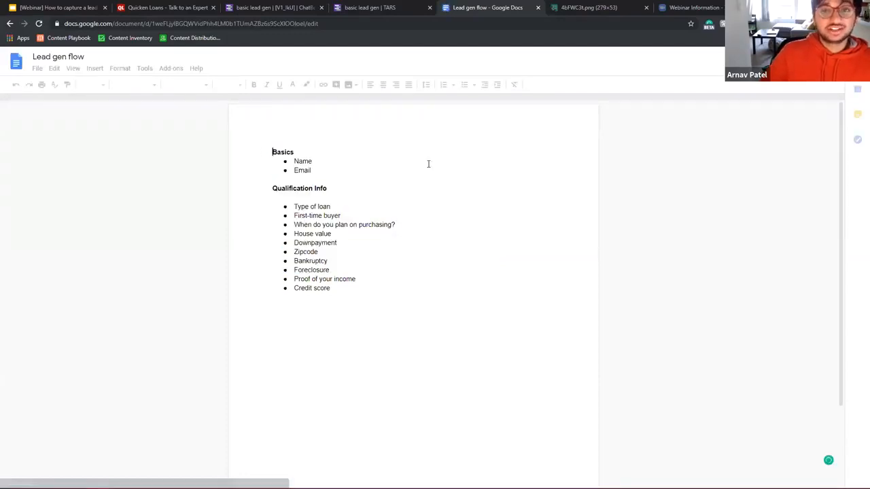
{"action": "left_click_drag", "start_coordinate": [485, 8], "coordinate": [378, 8]}
{"action": "left_click", "coordinate": [272, 8]}
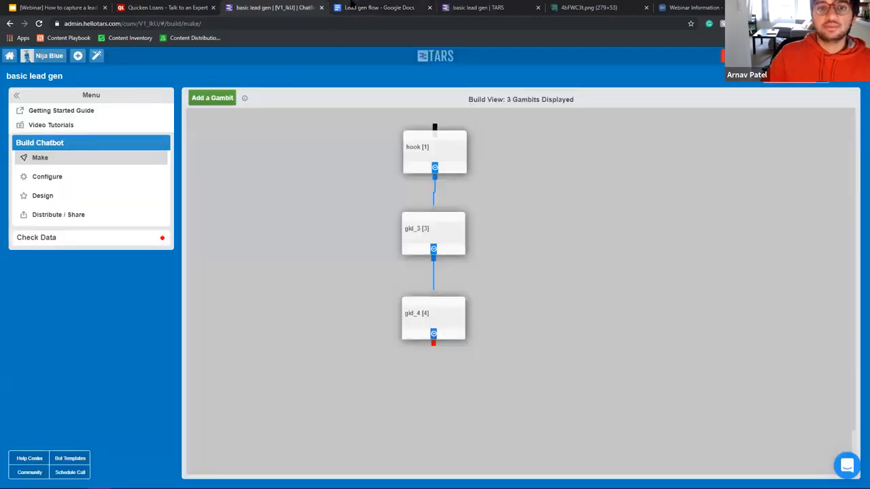
{"action": "left_click", "coordinate": [352, 7]}
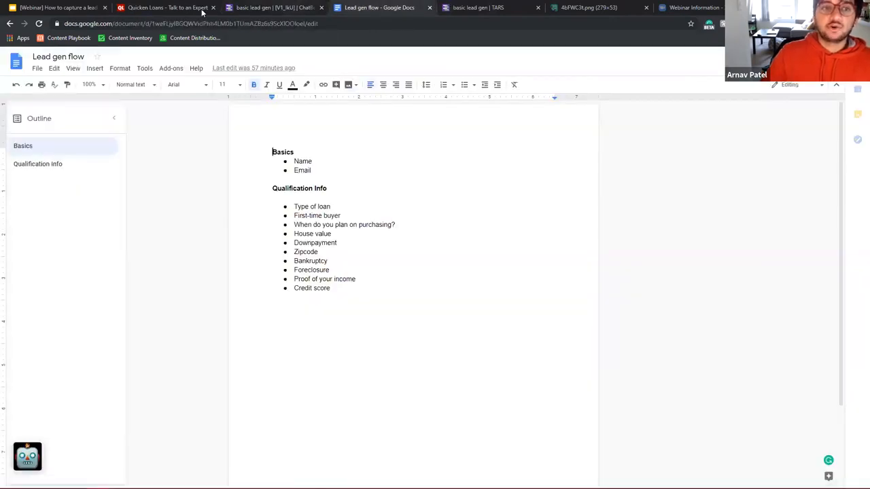
{"action": "left_click", "coordinate": [176, 7]}
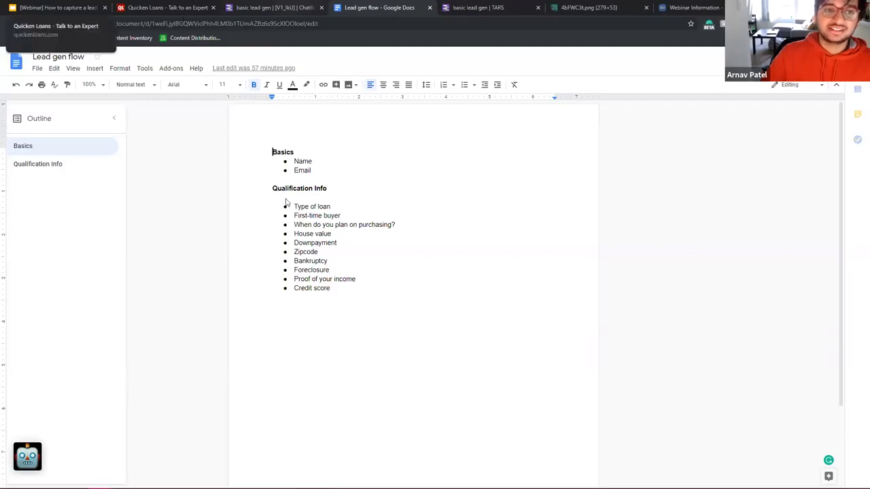
{"action": "left_click", "coordinate": [360, 12]}
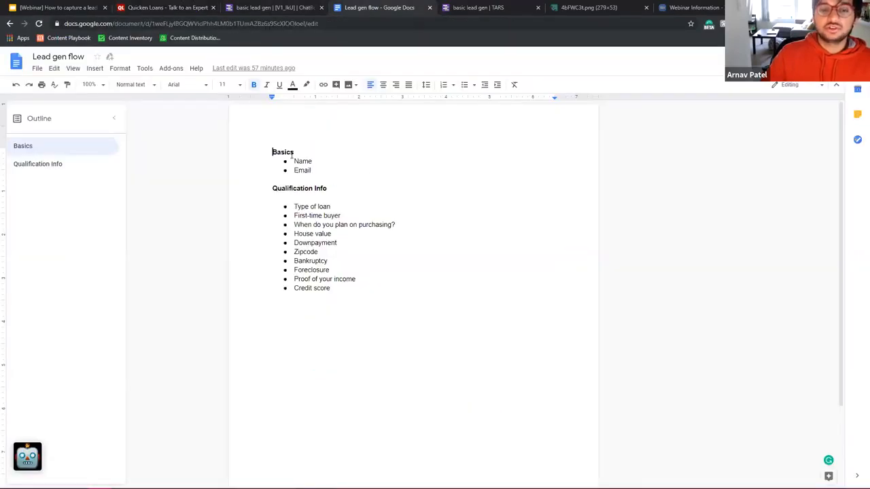
Step: Review the checklist from Basics to Credit score, toggling strikethrough on the Name item
{"action": "left_click", "coordinate": [360, 286], "text": "shift"}
{"action": "left_click", "coordinate": [384, 225]}
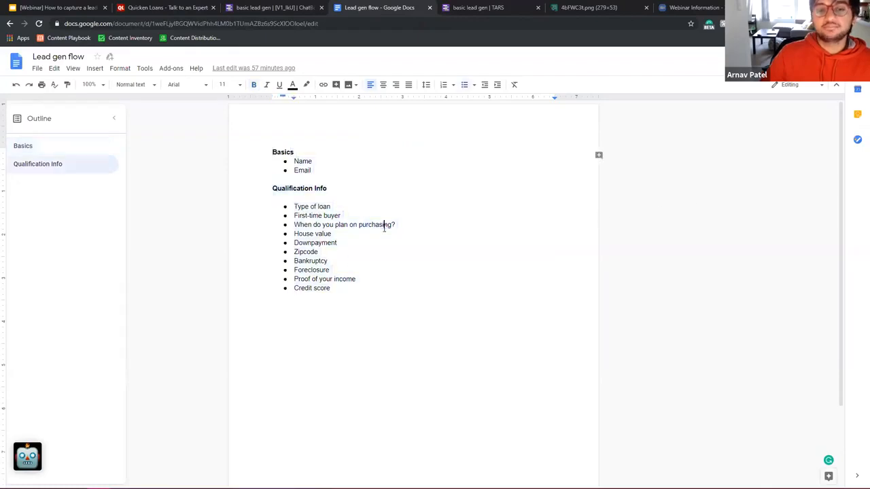
{"action": "left_click_drag", "start_coordinate": [340, 299], "coordinate": [271, 152]}
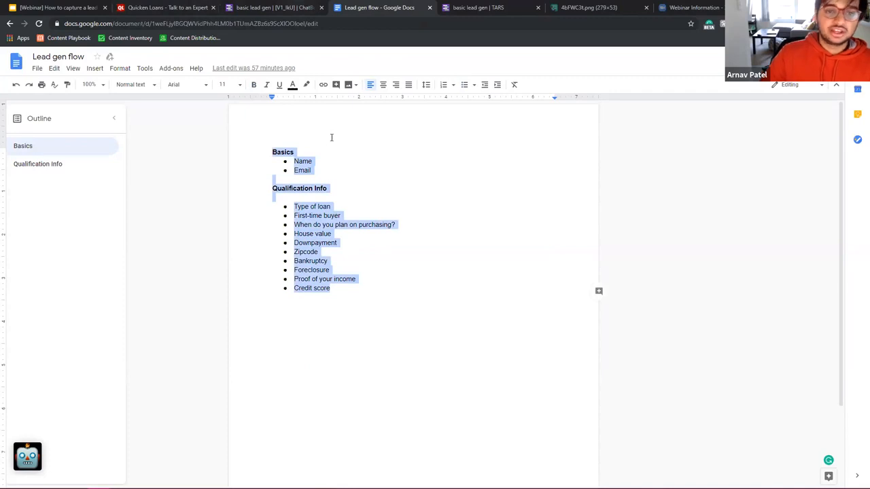
{"action": "left_click", "coordinate": [322, 164]}
{"action": "left_click_drag", "start_coordinate": [378, 165], "coordinate": [232, 158]}
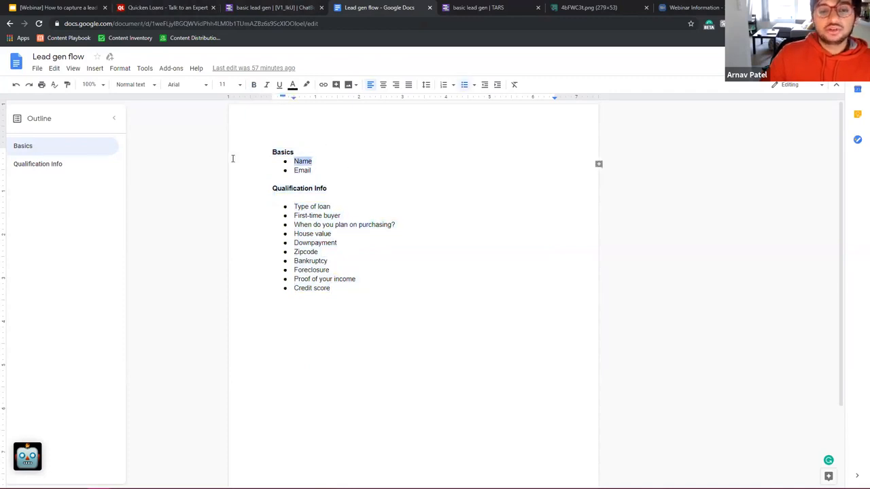
{"action": "key", "text": "alt+shift+5"}
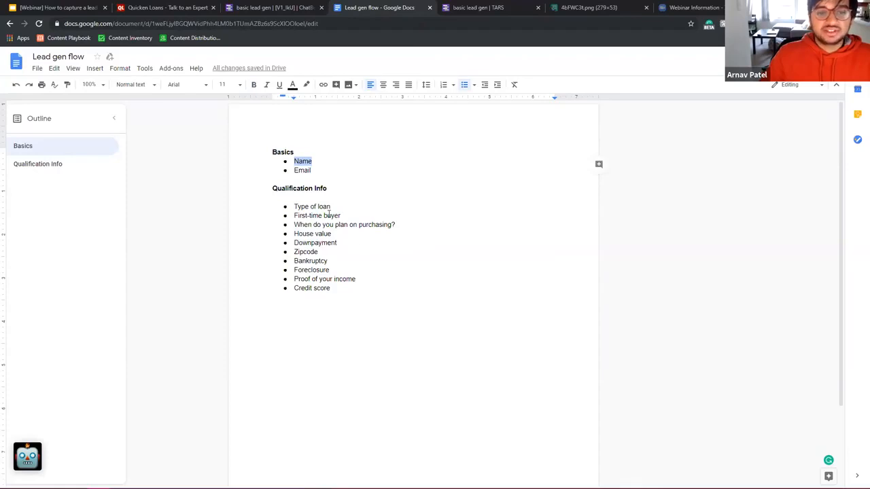
{"action": "left_click_drag", "start_coordinate": [333, 174], "coordinate": [241, 158]}
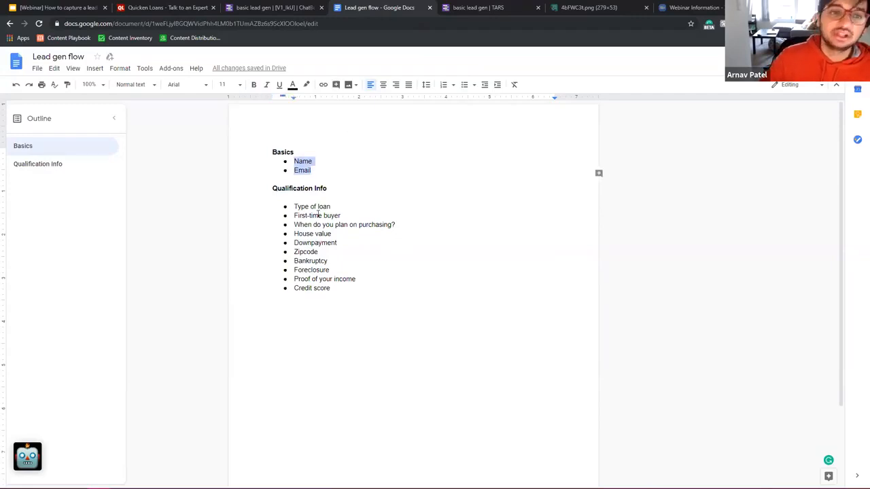
{"action": "left_click", "coordinate": [295, 155]}
Step: Review the Qualification Info list through Credit score and the Email item
{"action": "left_click_drag", "start_coordinate": [295, 162], "coordinate": [306, 175]}
{"action": "left_click", "coordinate": [310, 207]}
{"action": "left_click_drag", "start_coordinate": [293, 209], "coordinate": [381, 299]}
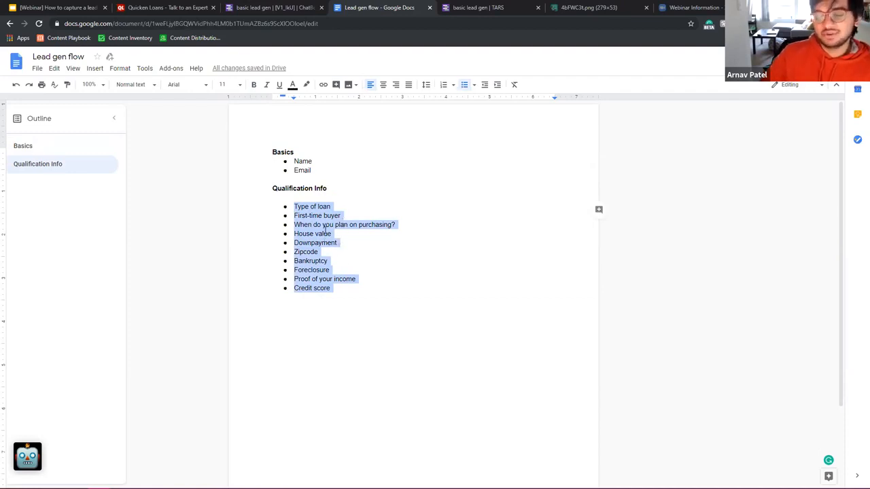
{"action": "left_click", "coordinate": [297, 206]}
{"action": "left_click_drag", "start_coordinate": [294, 206], "coordinate": [353, 282]}
{"action": "left_click", "coordinate": [316, 170]}
{"action": "left_click_drag", "start_coordinate": [317, 169], "coordinate": [292, 167]}
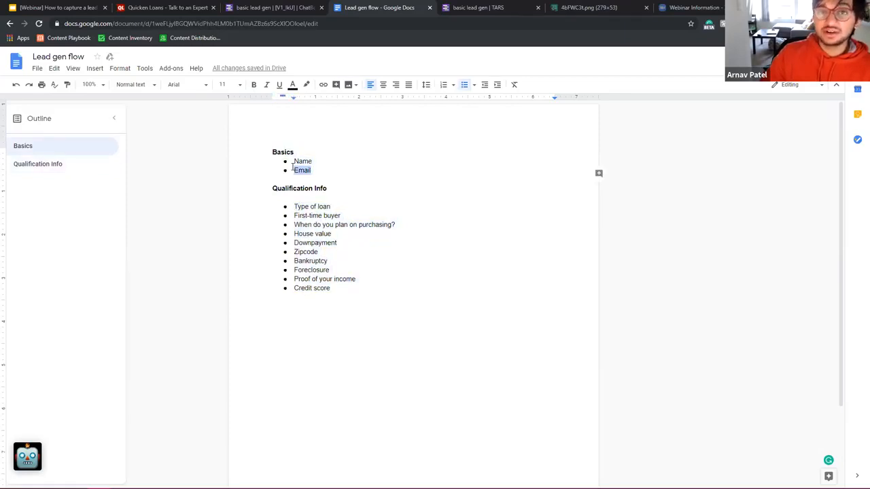
{"action": "left_click_drag", "start_coordinate": [292, 201], "coordinate": [384, 347]}
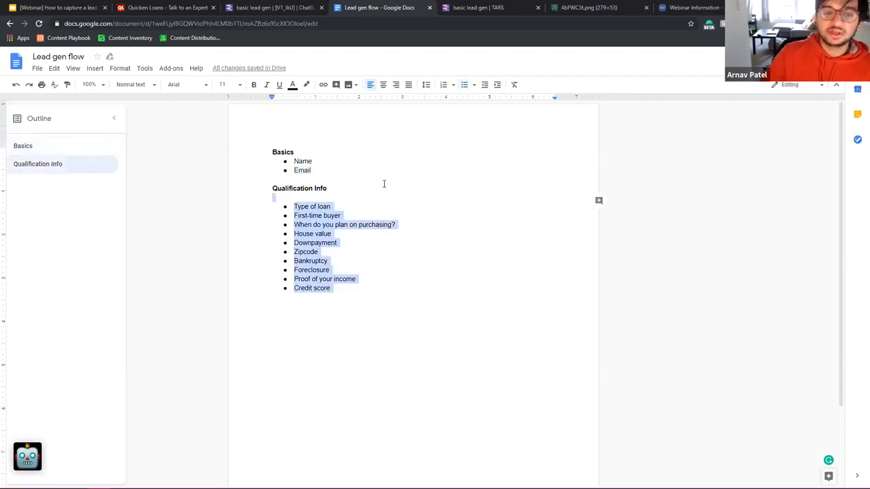
{"action": "left_click_drag", "start_coordinate": [384, 183], "coordinate": [342, 345]}
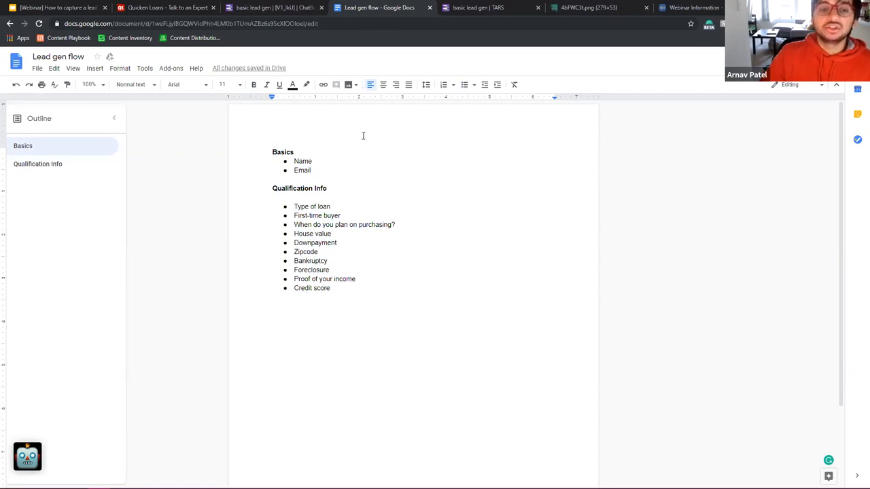
{"action": "left_click", "coordinate": [289, 11]}
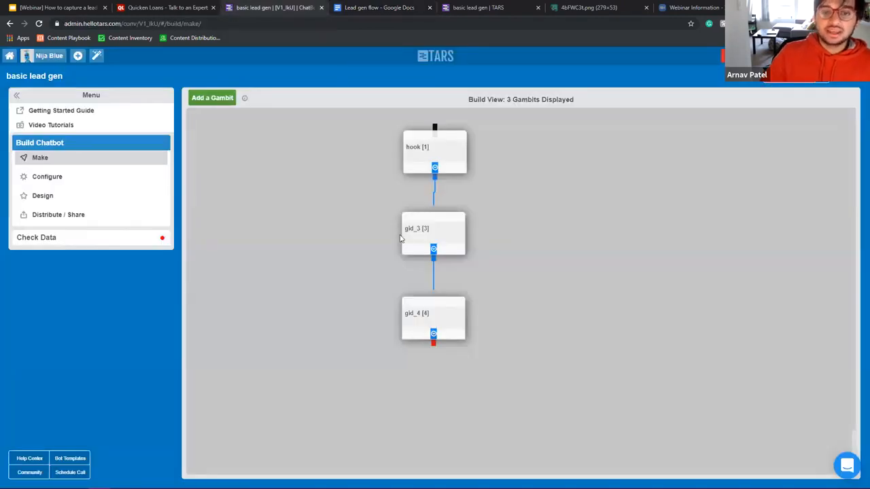
Step: Replace the gid_3 bot message with 'What is your name?'
{"action": "mouse_move", "coordinate": [448, 221]}
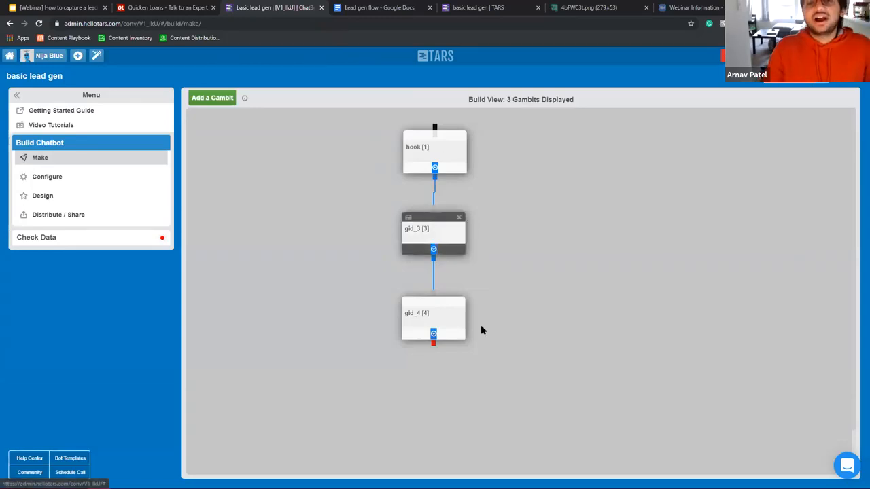
{"action": "left_click", "coordinate": [447, 242]}
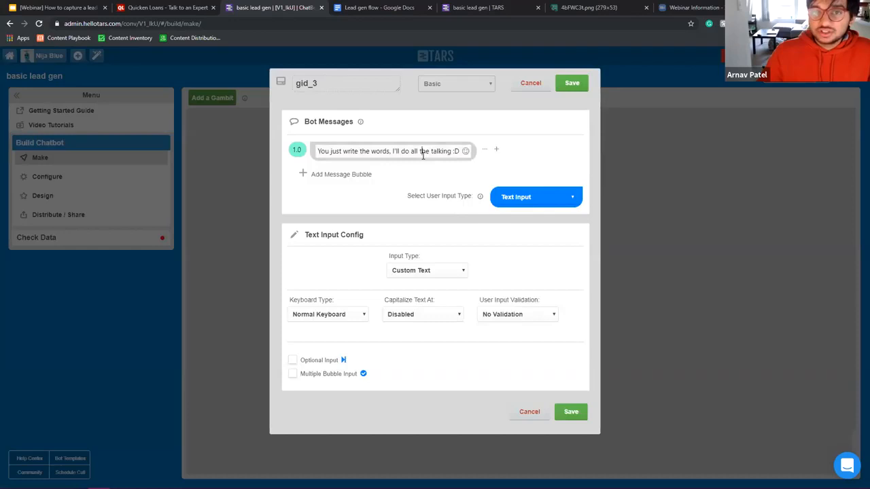
{"action": "triple_click", "coordinate": [424, 152]}
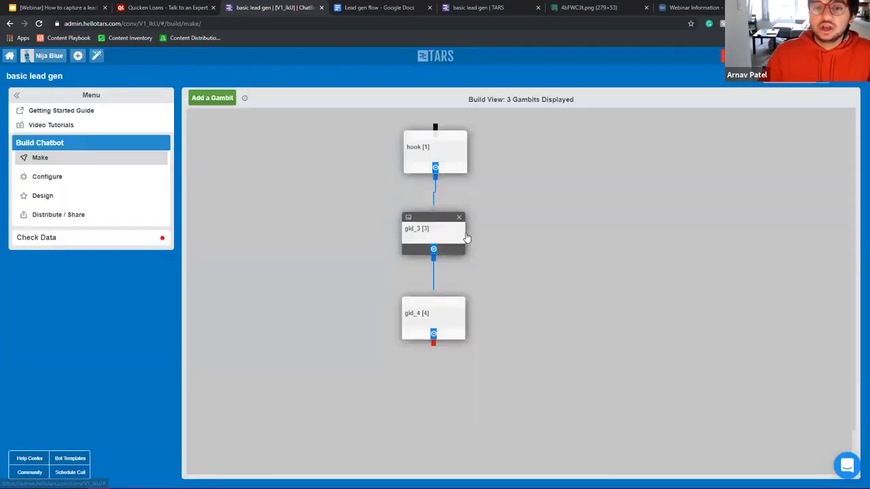
{"action": "left_click", "coordinate": [461, 238]}
{"action": "left_click", "coordinate": [424, 150]}
{"action": "key", "text": "ctrl+a"}
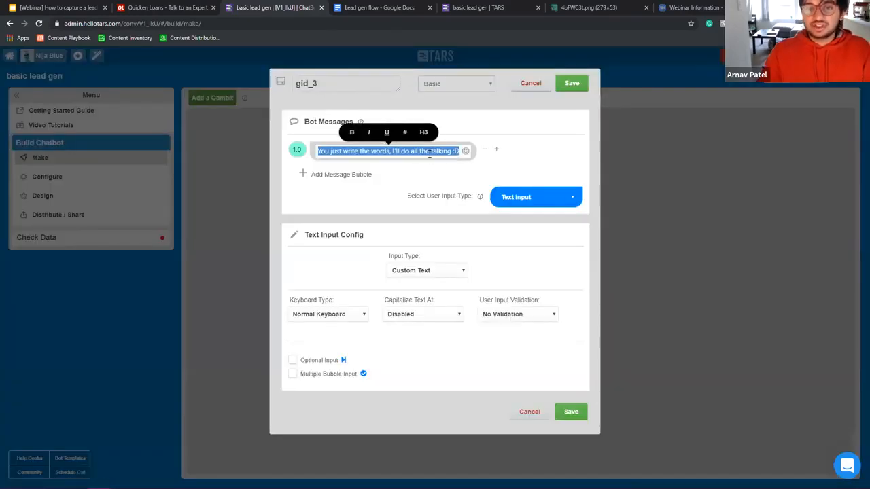
{"action": "type", "text": "WHat "}
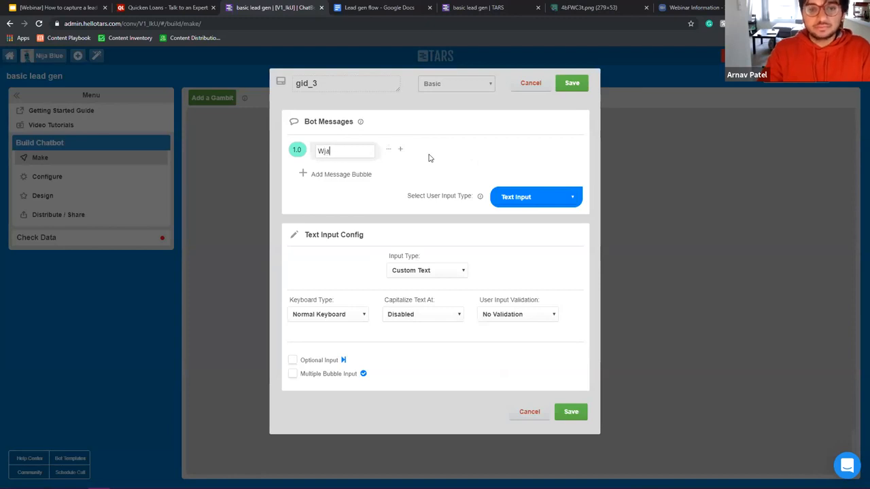
{"action": "type", "text": "hat is your name?"}
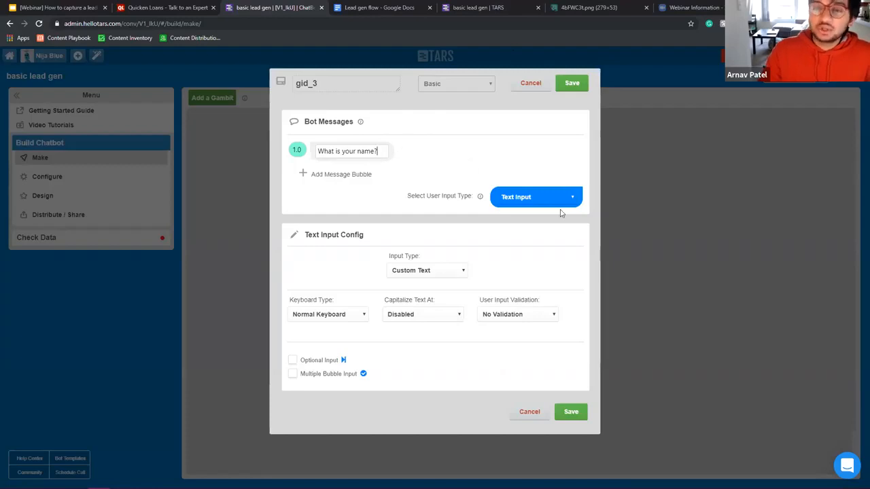
{"action": "triple_click", "coordinate": [376, 151]}
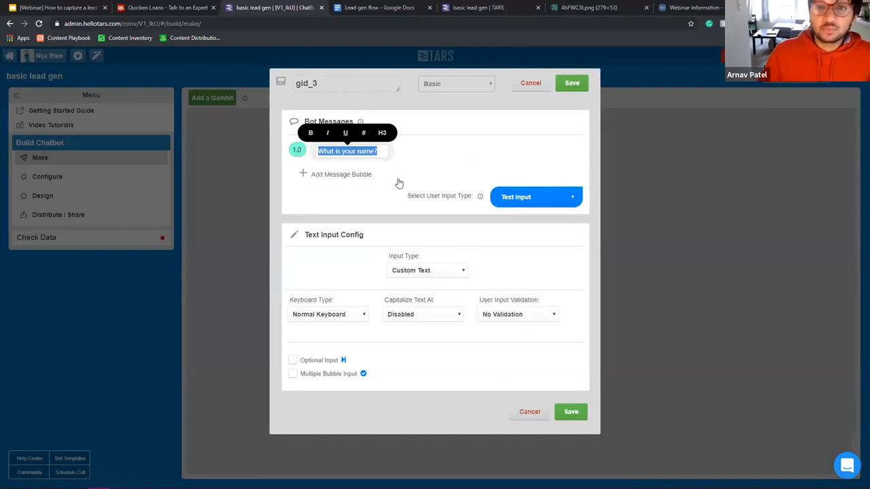
Step: Add a 'Great! Let's get started' bubble above the question and save gid_3
{"action": "left_click", "coordinate": [345, 178]}
{"action": "mouse_move", "coordinate": [383, 172]}
{"action": "left_mouse_down"}
{"action": "mouse_move", "coordinate": [383, 135]}
{"action": "mouse_move", "coordinate": [382, 158]}
{"action": "left_mouse_up"}
{"action": "left_click", "coordinate": [344, 150]}
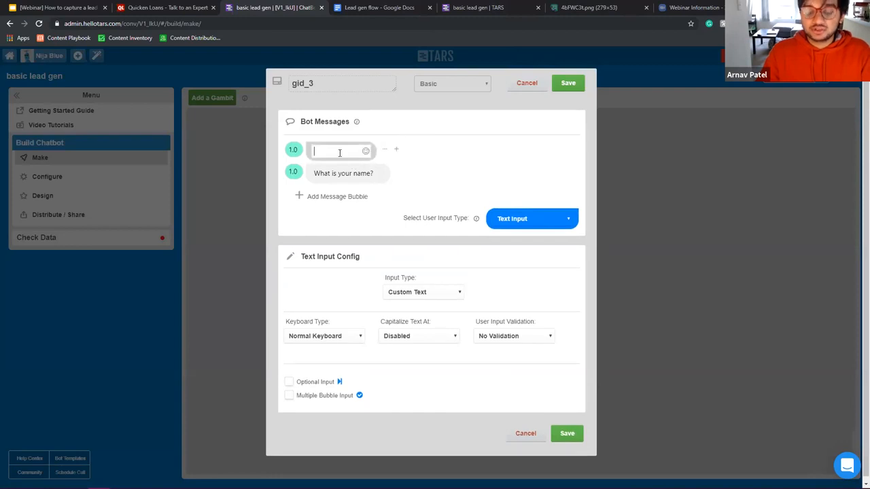
{"action": "type", "text": "Gret! Let's get st"}
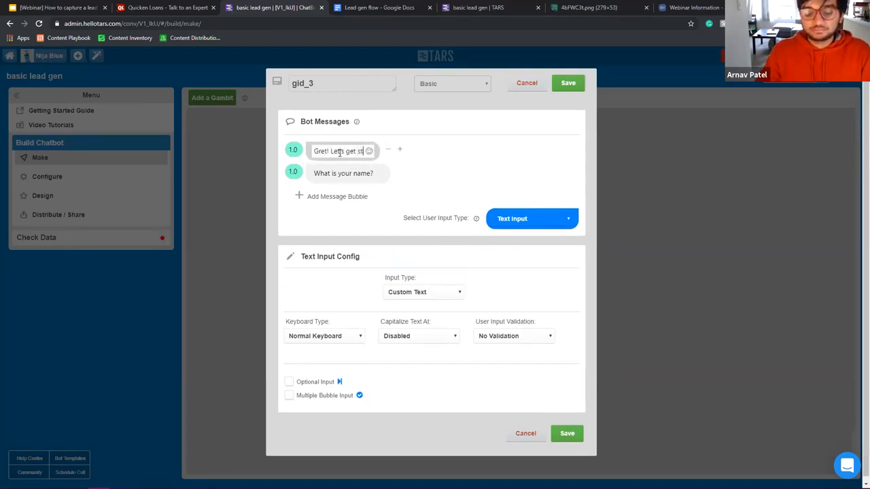
{"action": "type", "text": "arted"}
{"action": "key", "text": "Return"}
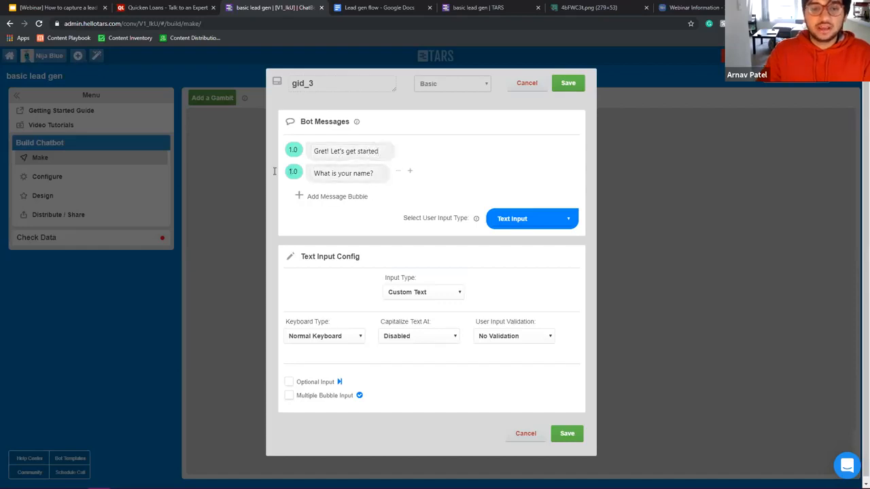
{"action": "left_click", "coordinate": [568, 83]}
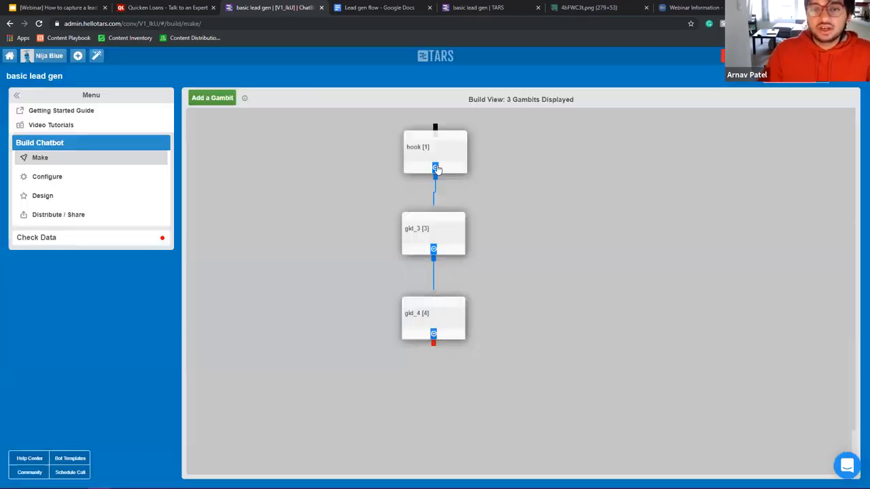
Step: Review the hook gambit, then reopen gid_3 to check its messages and select its title
{"action": "left_click", "coordinate": [428, 168]}
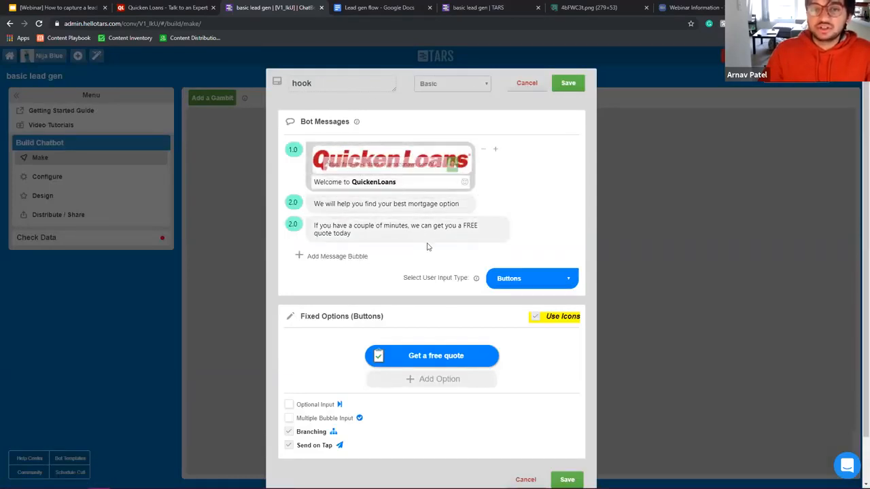
{"action": "left_click", "coordinate": [570, 84]}
{"action": "left_click", "coordinate": [441, 244]}
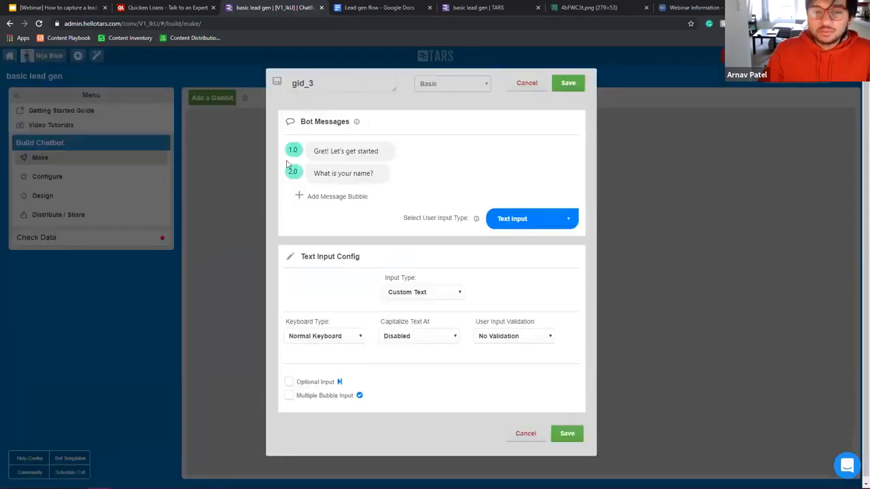
{"action": "type", "text": "a"}
{"action": "left_click_drag", "start_coordinate": [324, 150], "coordinate": [383, 151]}
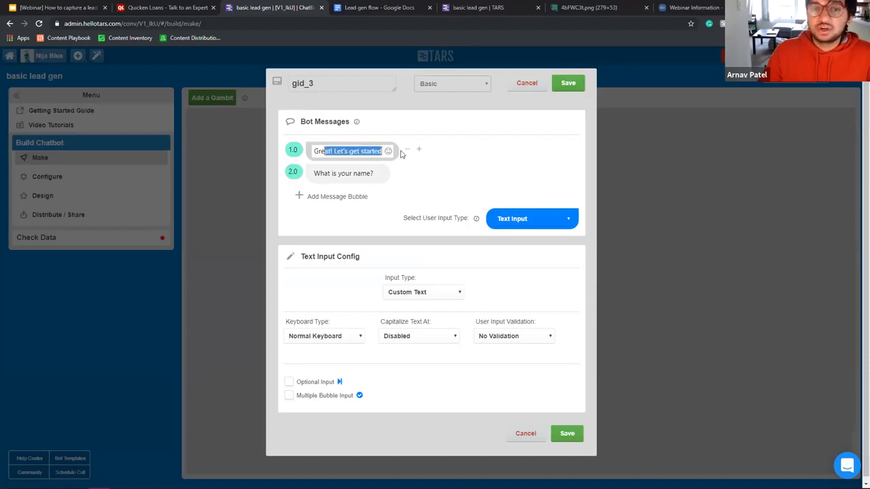
{"action": "left_click_drag", "start_coordinate": [316, 174], "coordinate": [410, 174]}
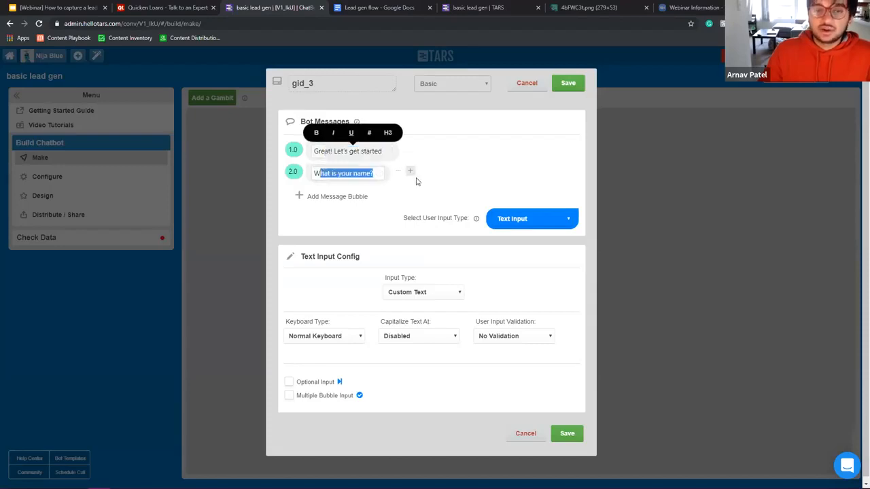
{"action": "left_click", "coordinate": [356, 173]}
{"action": "double_click", "coordinate": [363, 173]}
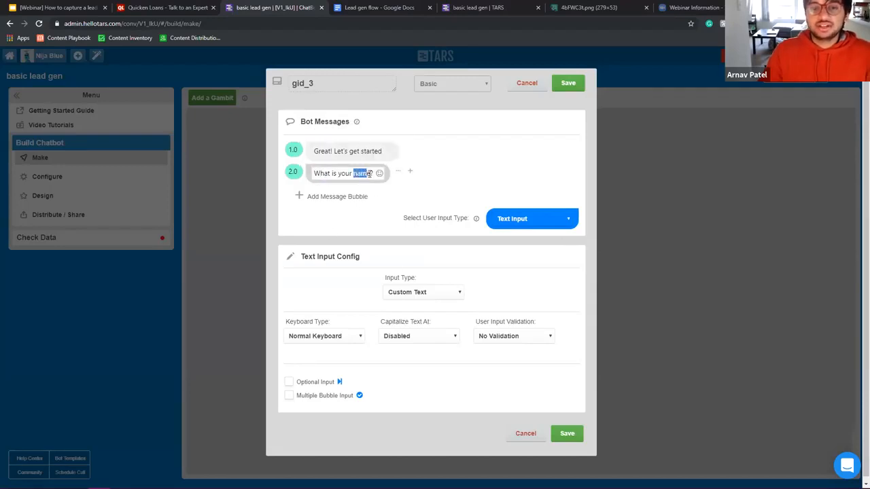
{"action": "double_click", "coordinate": [322, 87]}
Step: Rename the gid_3 gambit to 'name' and set its input type to Name
{"action": "type", "text": "name"}
{"action": "double_click", "coordinate": [328, 85]}
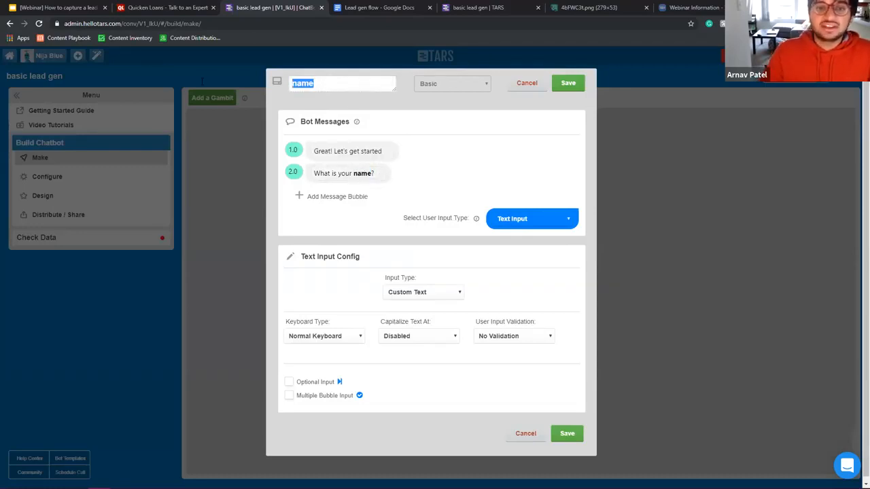
{"action": "left_click", "coordinate": [425, 294]}
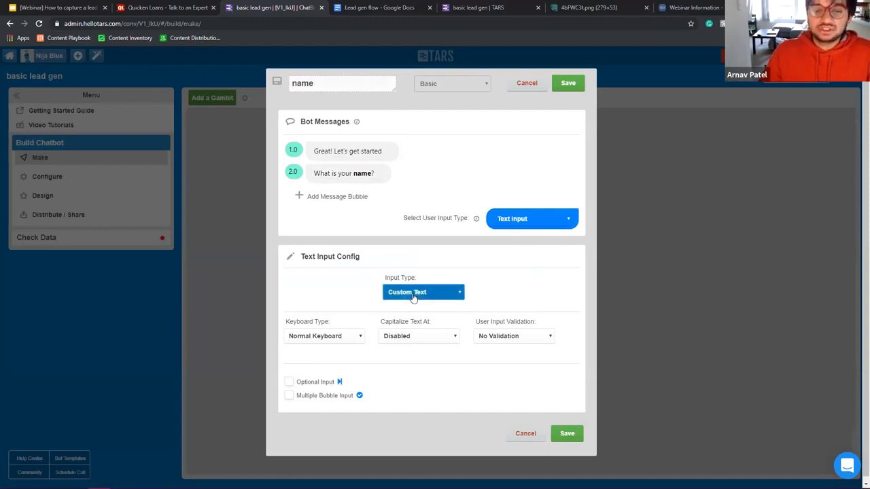
{"action": "left_click", "coordinate": [404, 308]}
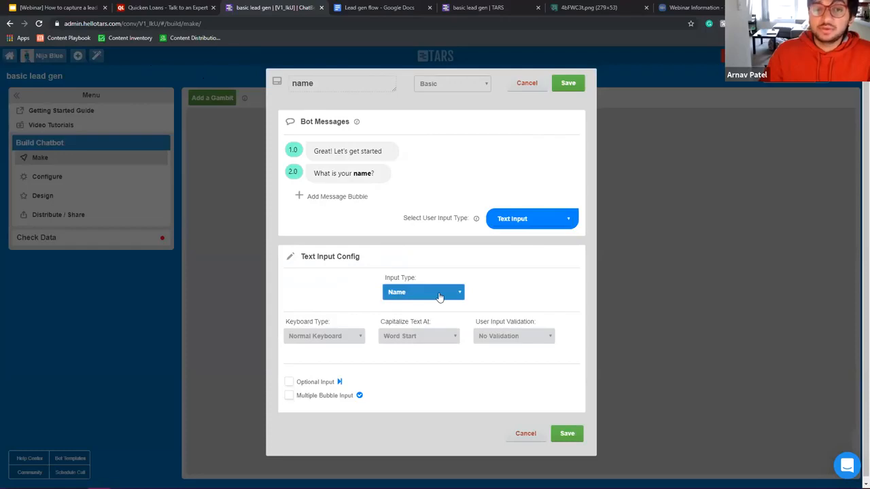
Step: Change the question to 'What is your full name?', set input type to Full Name, and save
{"action": "left_click", "coordinate": [354, 174]}
{"action": "type", "text": "full"}
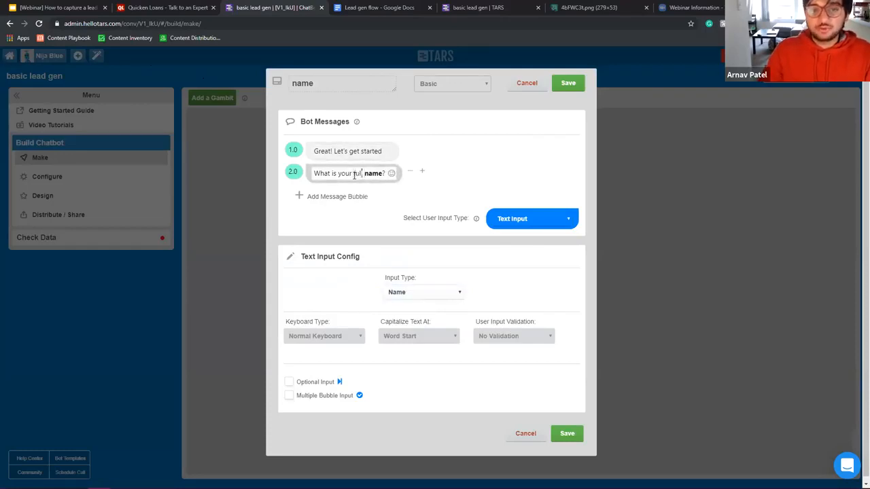
{"action": "double_click", "coordinate": [354, 174]}
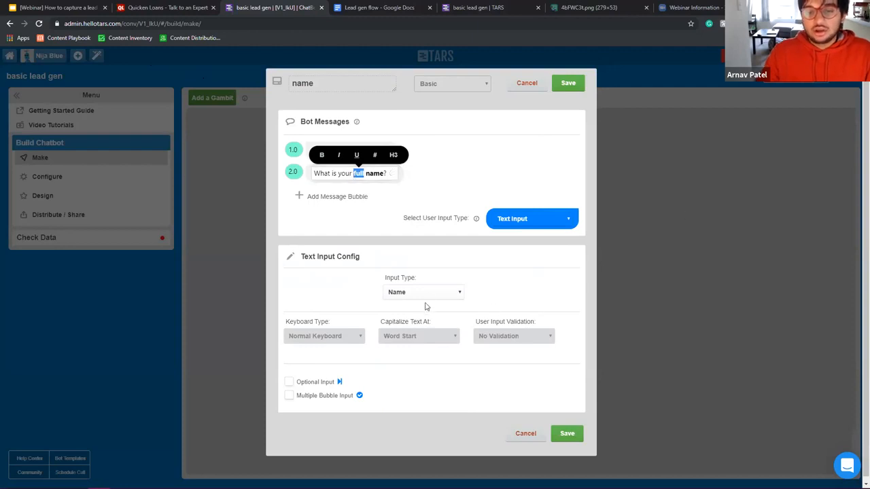
{"action": "left_click", "coordinate": [424, 293]}
{"action": "left_click", "coordinate": [401, 323]}
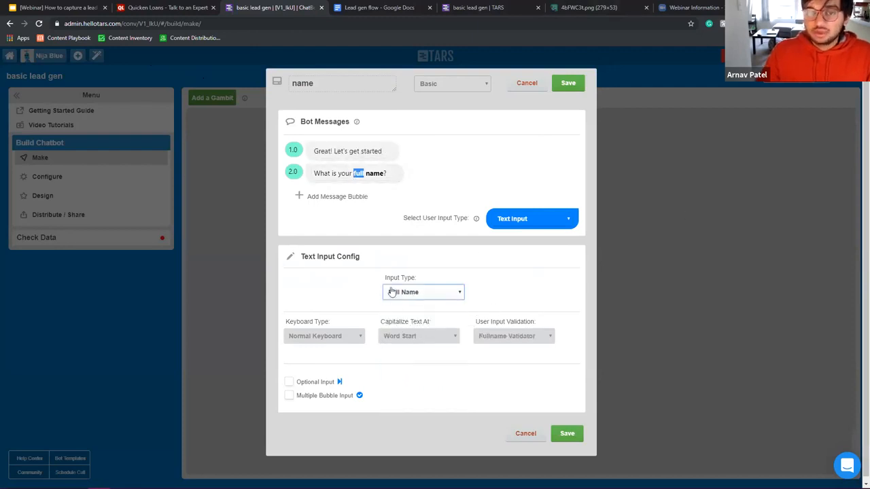
{"action": "left_click", "coordinate": [573, 83]}
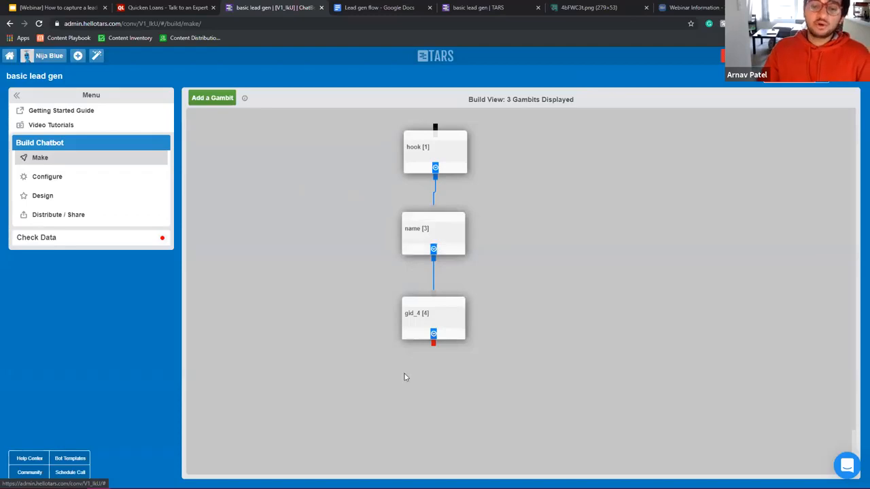
Step: Strike through 'Name' under Basics in the Lead gen flow document
{"action": "left_click", "coordinate": [351, 8]}
{"action": "double_click", "coordinate": [297, 162]}
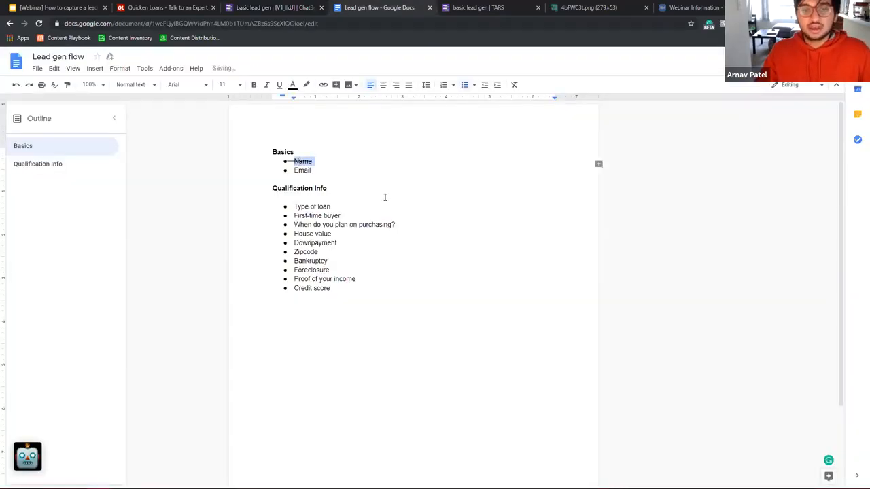
{"action": "key", "text": "alt+shift+5"}
{"action": "double_click", "coordinate": [303, 170]}
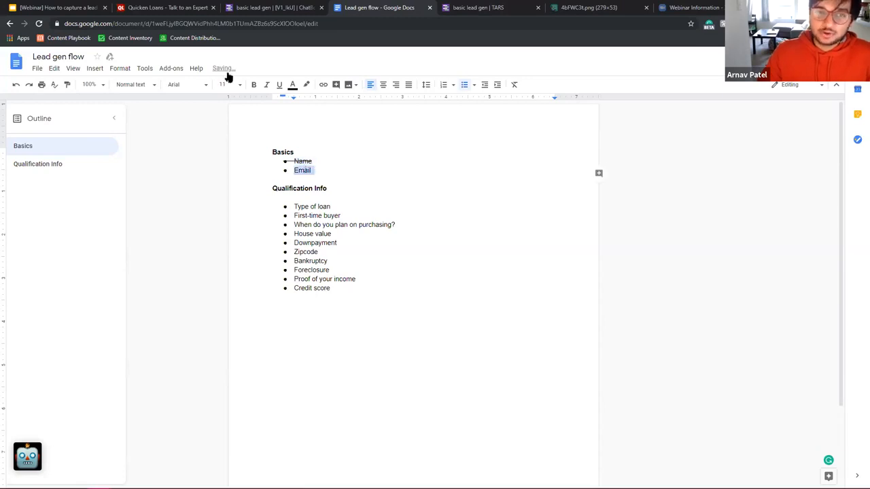
{"action": "left_click", "coordinate": [251, 8]}
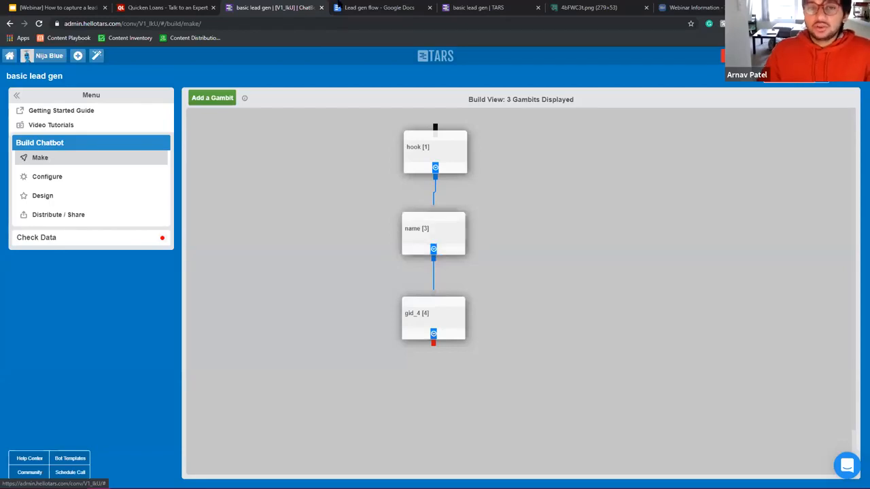
{"action": "left_click", "coordinate": [367, 8]}
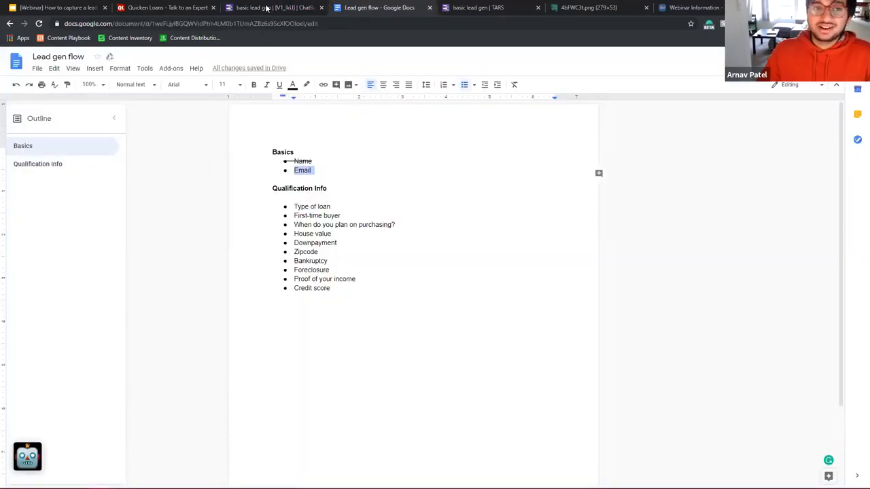
{"action": "left_click", "coordinate": [268, 8]}
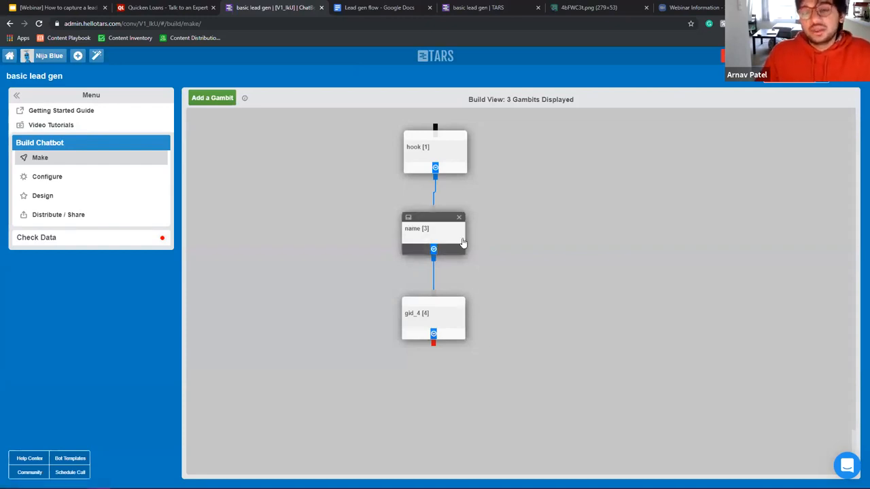
{"action": "left_click", "coordinate": [424, 333]}
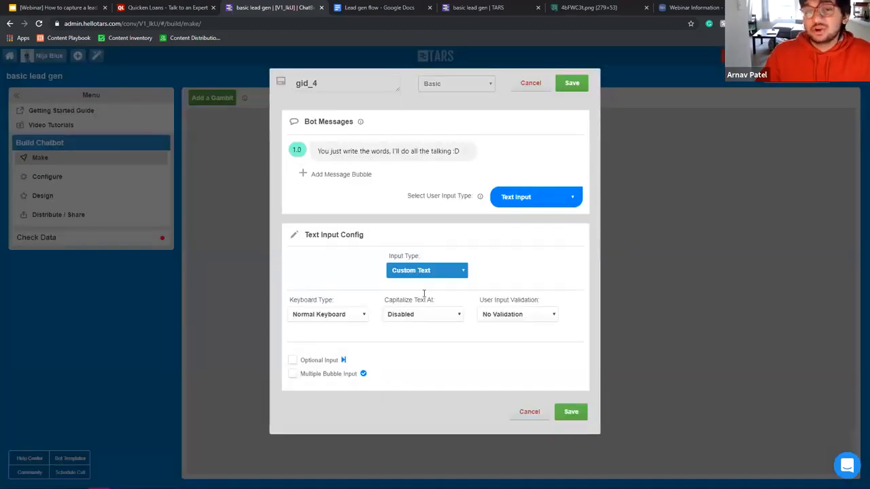
{"action": "left_click", "coordinate": [531, 83]}
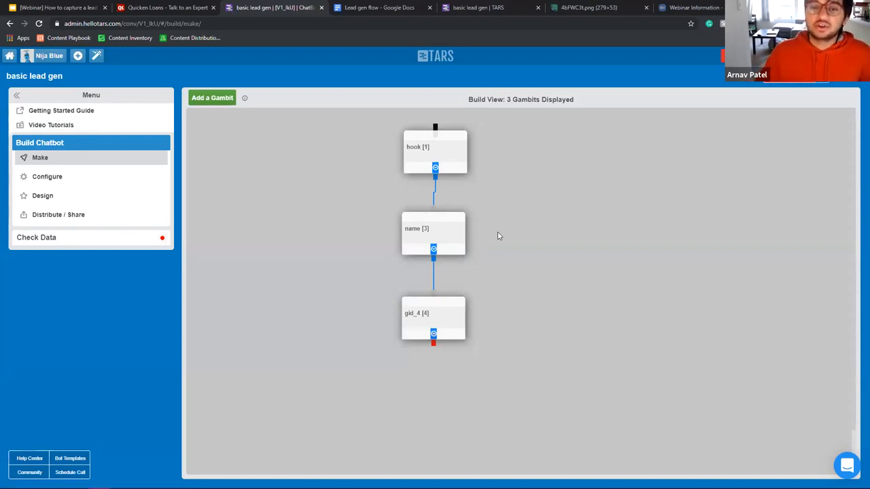
{"action": "mouse_move", "coordinate": [448, 317]}
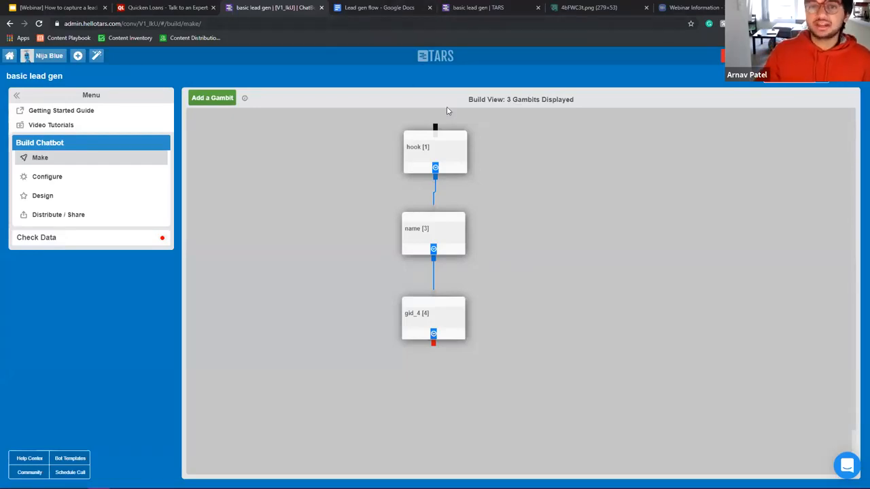
{"action": "left_click", "coordinate": [381, 8]}
Step: Replace the 'Email' Basics item with 'Phone number'
{"action": "left_click", "coordinate": [318, 170]}
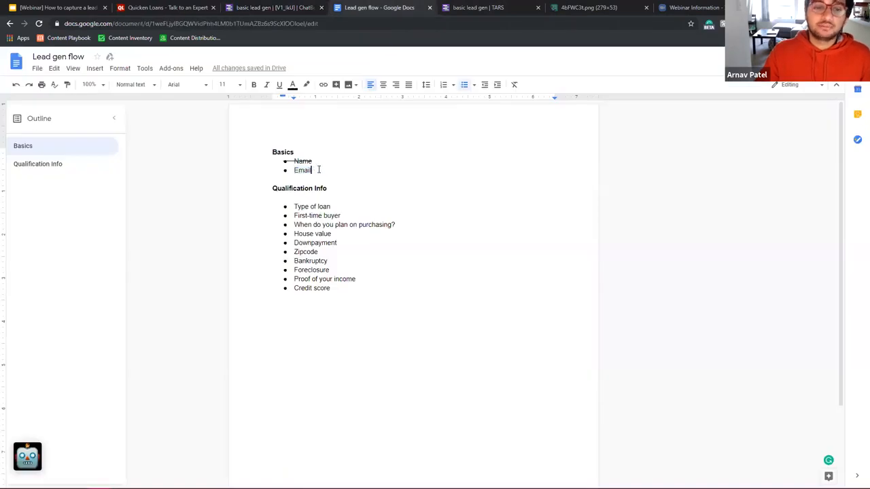
{"action": "left_click_drag", "start_coordinate": [294, 170], "coordinate": [293, 171]}
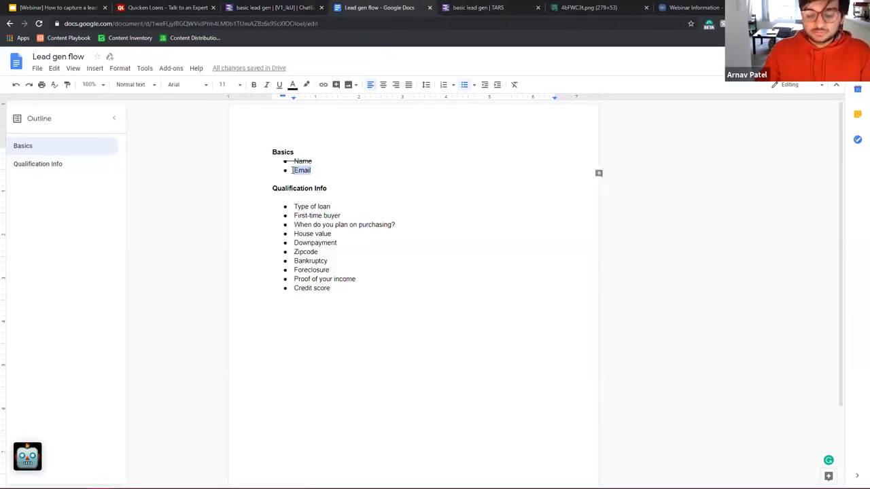
{"action": "type", "text": "Phone number"}
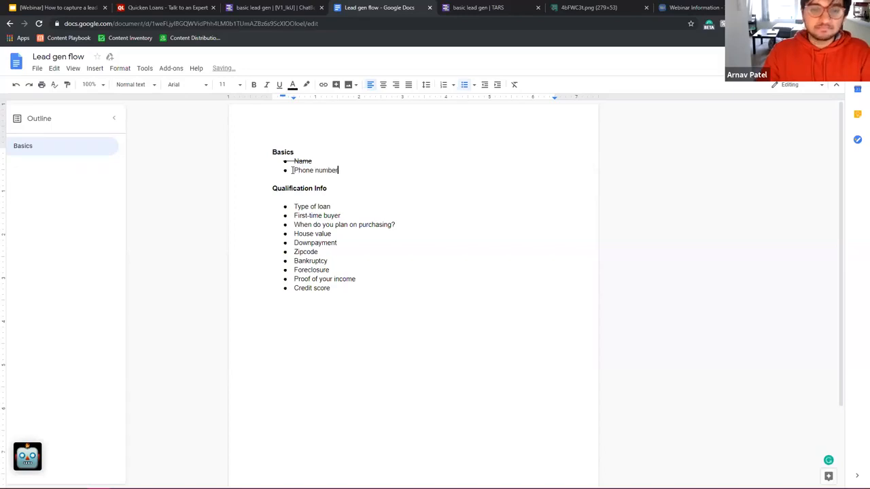
{"action": "left_click_drag", "start_coordinate": [291, 170], "coordinate": [346, 172]}
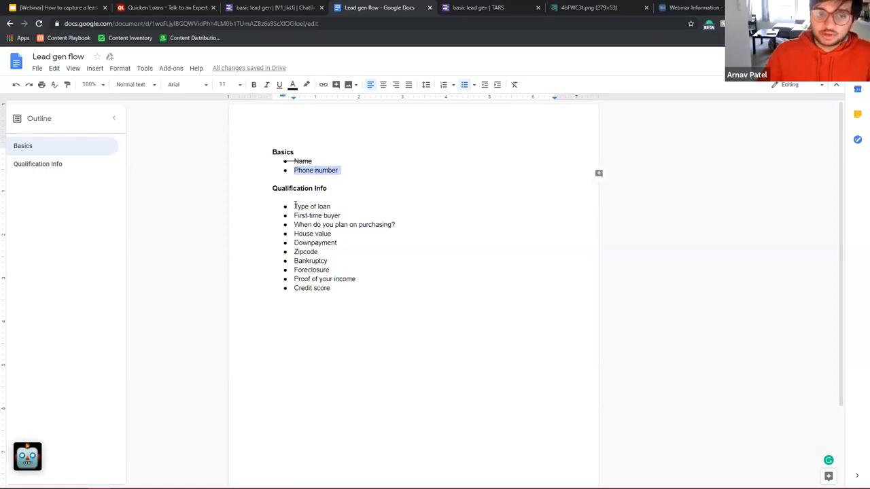
Step: Review the Qualification Info list, then open the gid_4 gambit in TARS
{"action": "left_click_drag", "start_coordinate": [294, 206], "coordinate": [359, 297]}
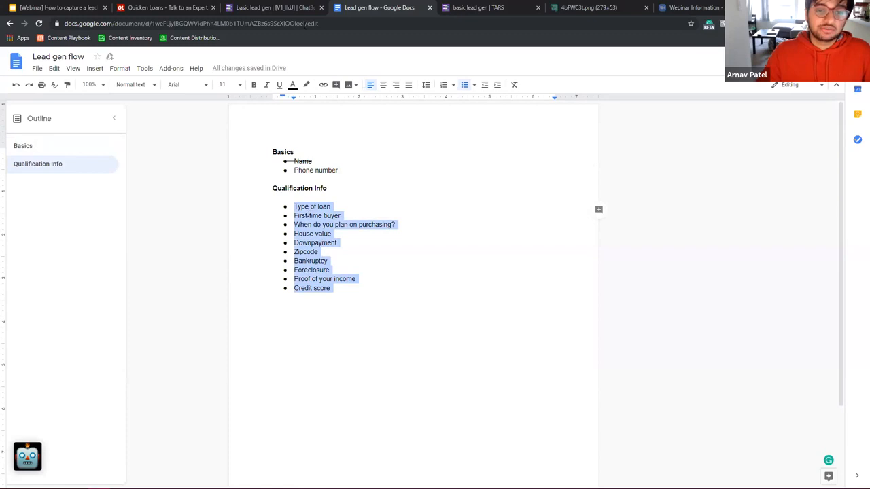
{"action": "left_click", "coordinate": [293, 207]}
{"action": "left_click_drag", "start_coordinate": [293, 206], "coordinate": [367, 290]}
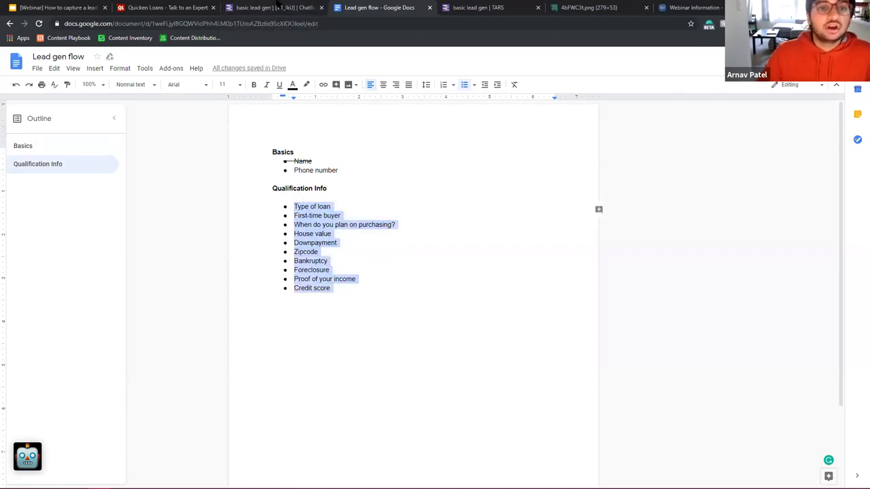
{"action": "left_click", "coordinate": [278, 7]}
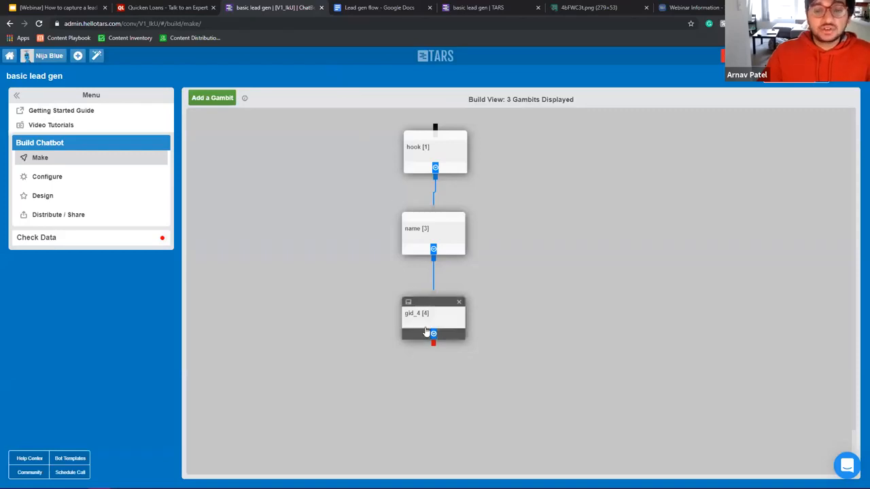
{"action": "left_click", "coordinate": [427, 329]}
Step: Set the gid_4 message to 'Nice to meet you {{ursp.name}}' using the name variable
{"action": "triple_click", "coordinate": [376, 151]}
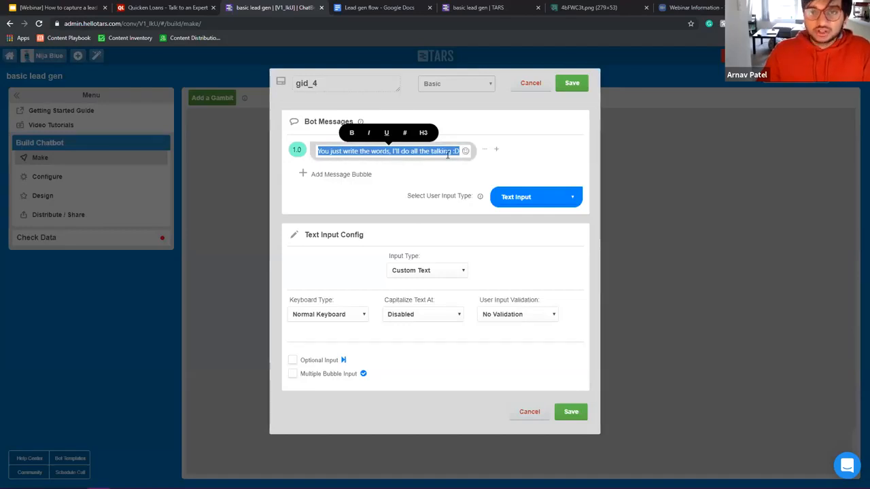
{"action": "type", "text": "Nic"}
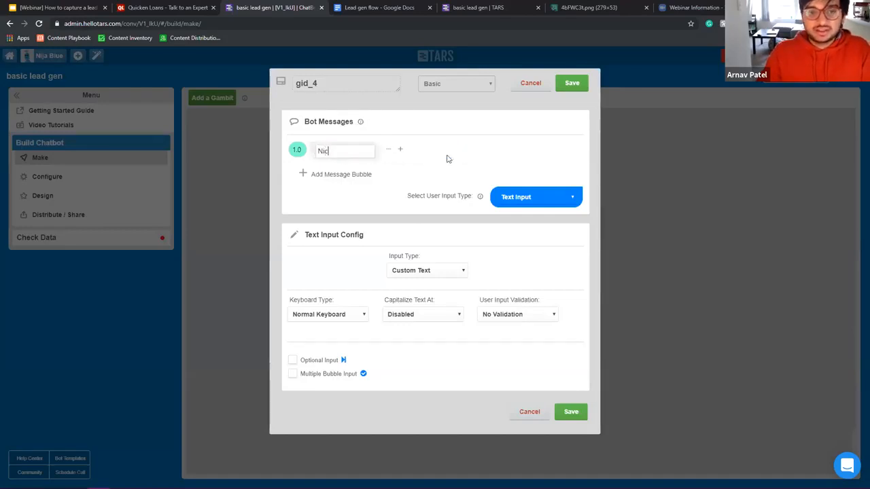
{"action": "type", "text": "e to meet you "}
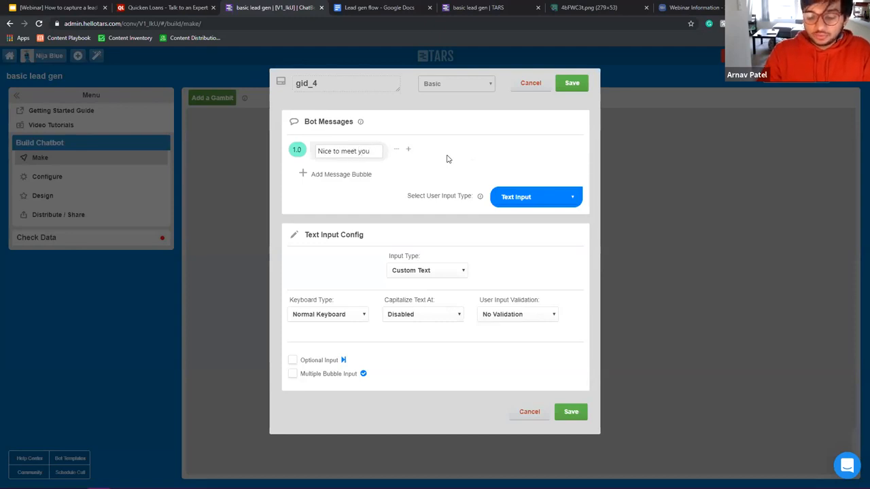
{"action": "type", "text": "{"}
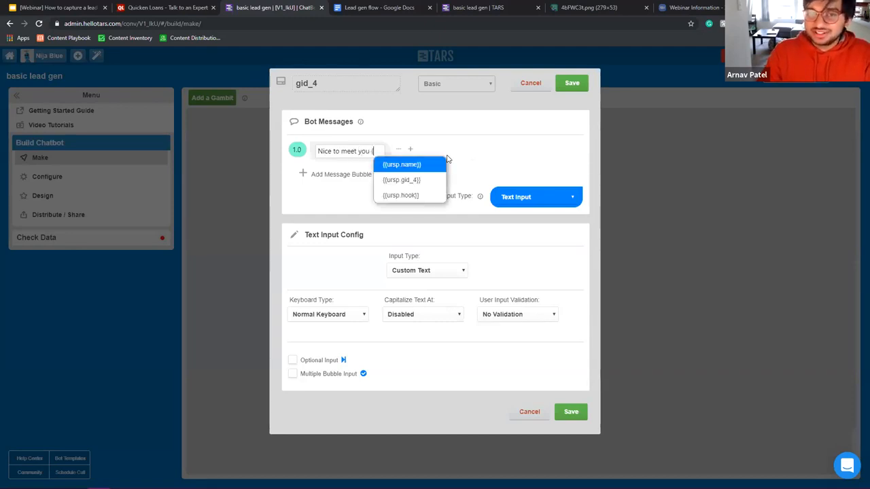
{"action": "type", "text": "{ursp.na"}
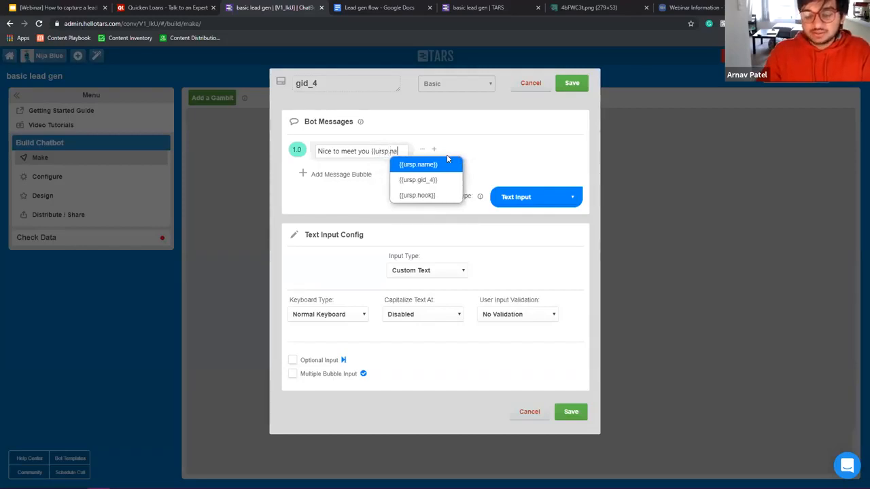
{"action": "left_click", "coordinate": [447, 155]}
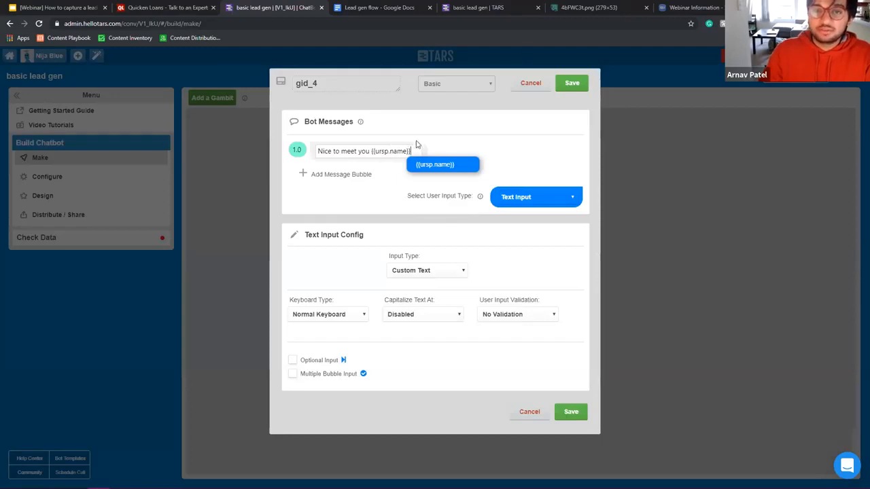
Step: Inspect the {{ursp.name}} variable, save gid_4, and reopen the name gambit
{"action": "left_click", "coordinate": [371, 150]}
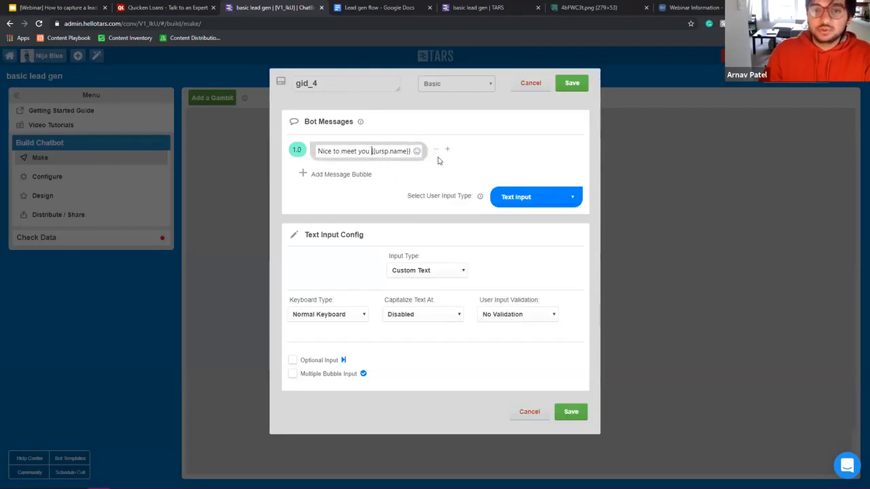
{"action": "mouse_move", "coordinate": [371, 151]}
{"action": "left_mouse_down"}
{"action": "mouse_move", "coordinate": [414, 149]}
{"action": "mouse_move", "coordinate": [376, 151]}
{"action": "left_mouse_up"}
{"action": "left_click", "coordinate": [373, 151]}
{"action": "double_click", "coordinate": [385, 152]}
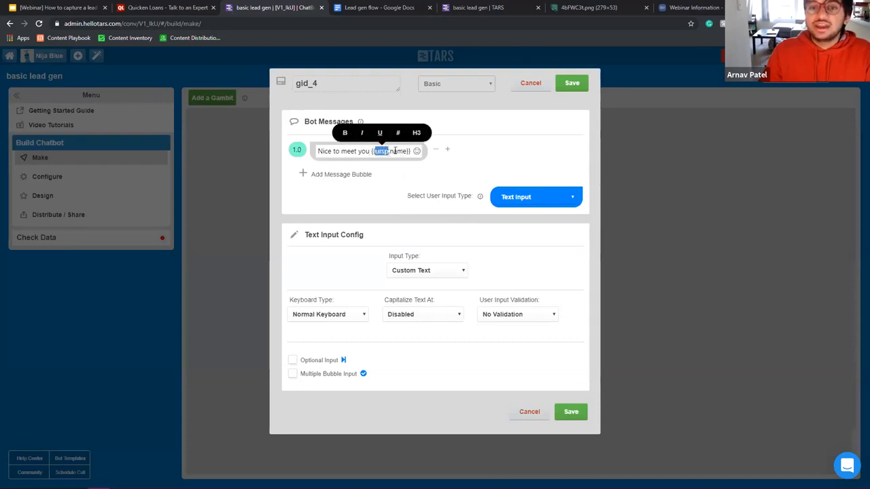
{"action": "left_click_drag", "start_coordinate": [390, 152], "coordinate": [411, 151]}
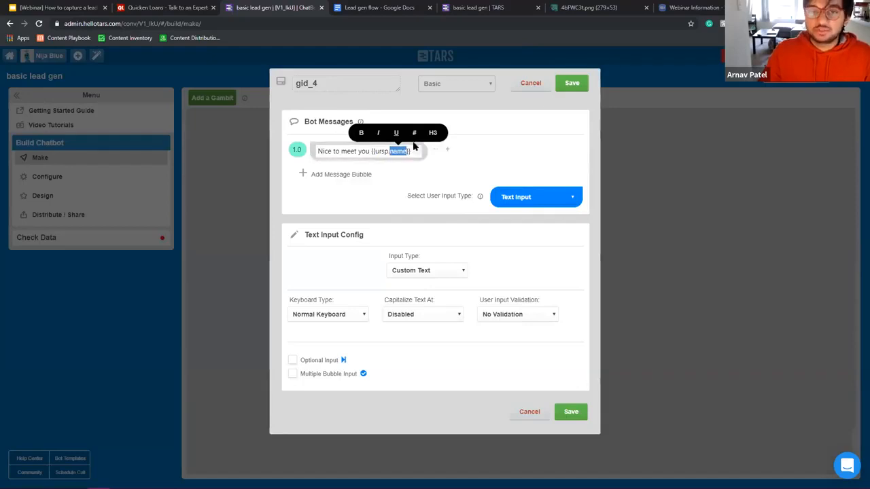
{"action": "left_click", "coordinate": [574, 86]}
{"action": "left_click", "coordinate": [428, 241]}
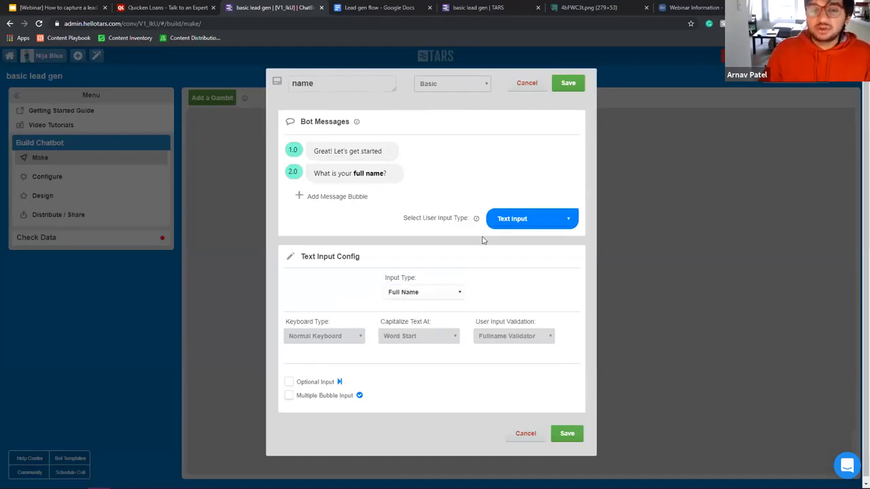
Step: Switch between the name and gid_4 gambit editors and select gid_4's {{ursp.name}} variable
{"action": "left_click", "coordinate": [568, 83]}
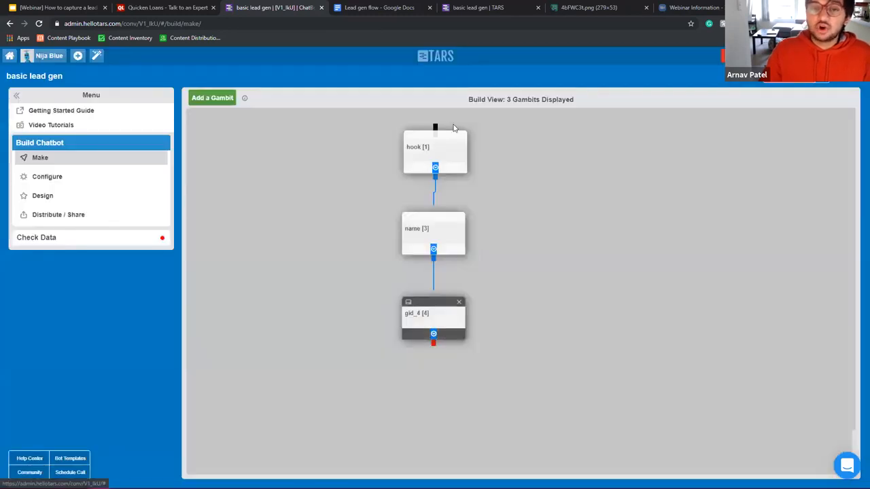
{"action": "left_click", "coordinate": [440, 318]}
{"action": "left_click", "coordinate": [571, 83]}
{"action": "left_click", "coordinate": [450, 237]}
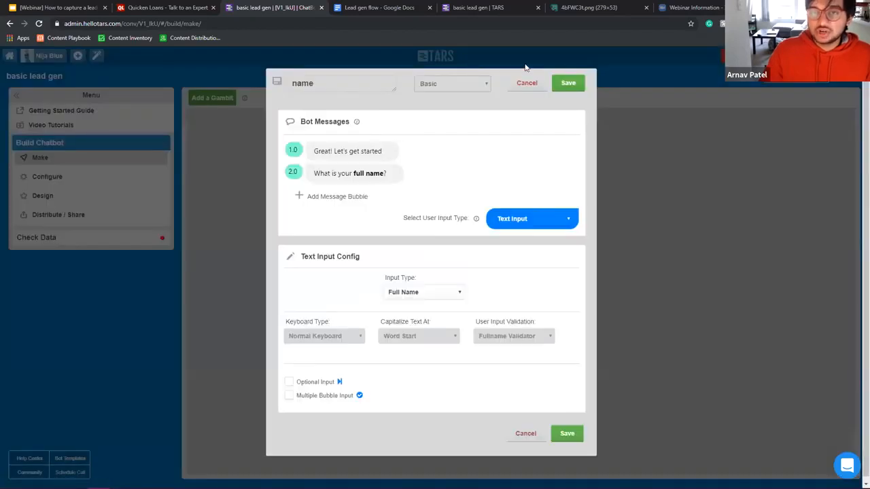
{"action": "left_click", "coordinate": [569, 83]}
{"action": "left_click", "coordinate": [428, 336]}
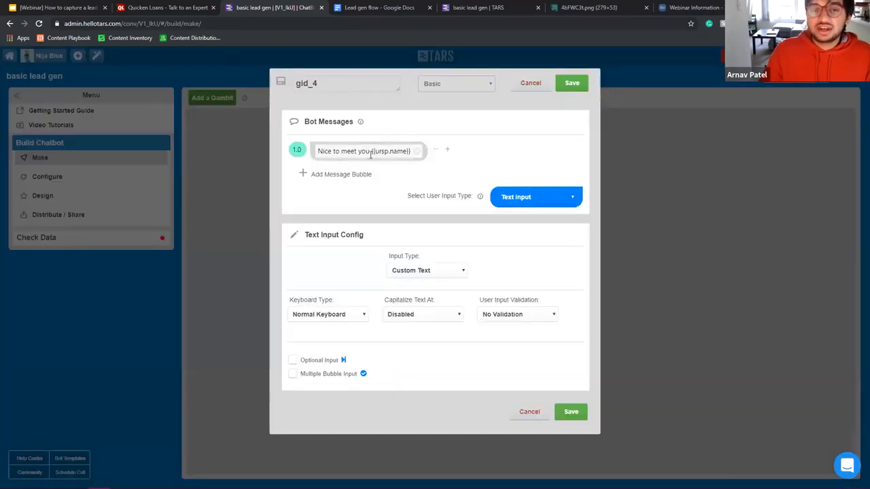
{"action": "left_click", "coordinate": [367, 151]}
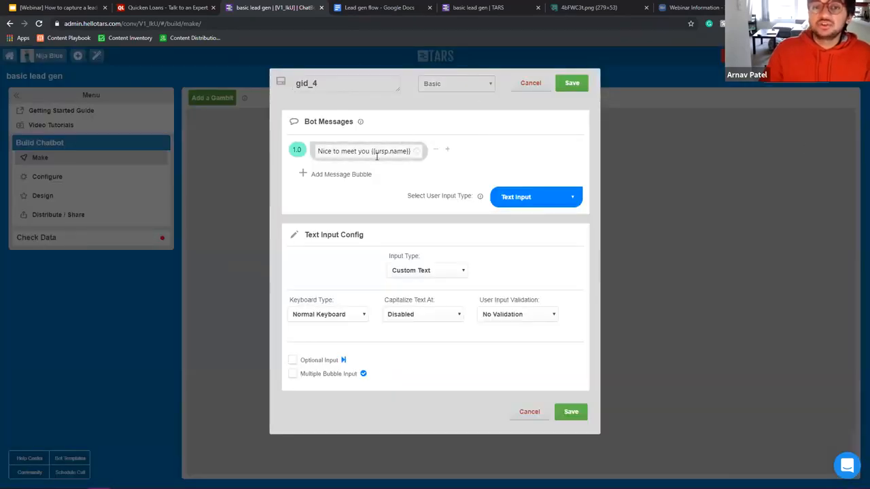
{"action": "left_click_drag", "start_coordinate": [370, 151], "coordinate": [497, 148]}
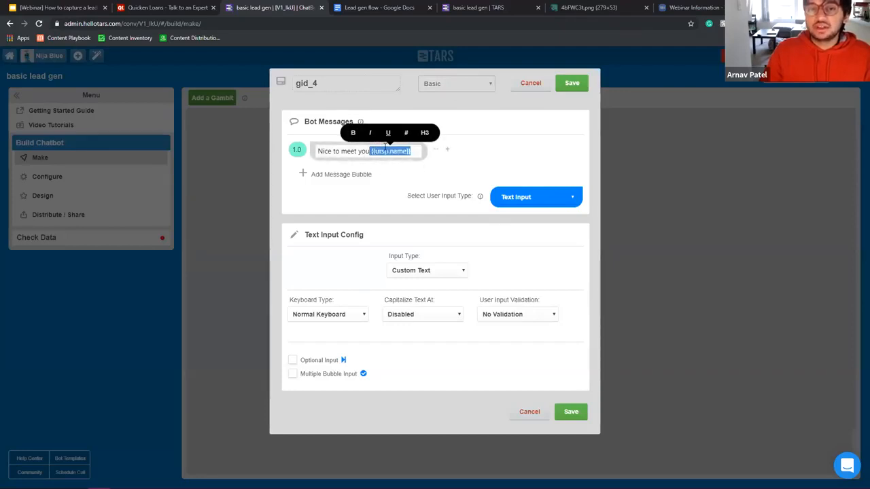
Step: Check the name and gid_4 gambit titles, then close gid_4's editor without changes
{"action": "left_click", "coordinate": [568, 85]}
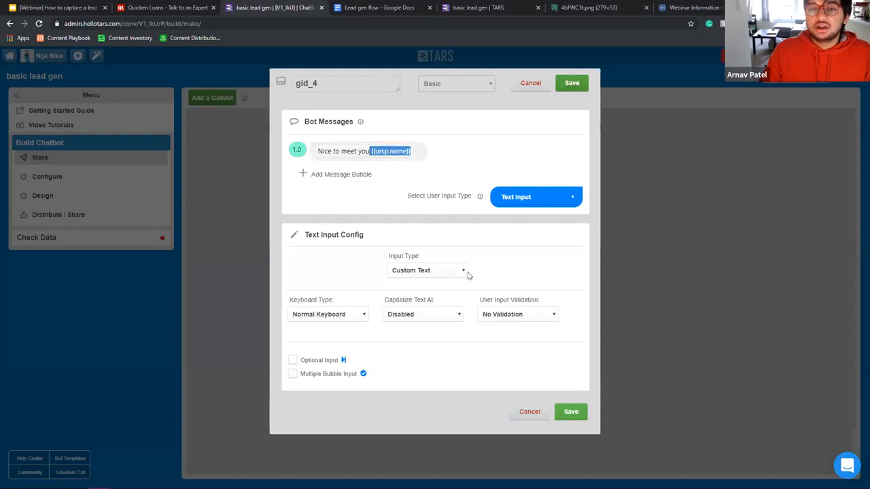
{"action": "left_click", "coordinate": [435, 151]}
{"action": "double_click", "coordinate": [325, 88]}
{"action": "left_click", "coordinate": [568, 83]}
{"action": "left_click", "coordinate": [424, 312]}
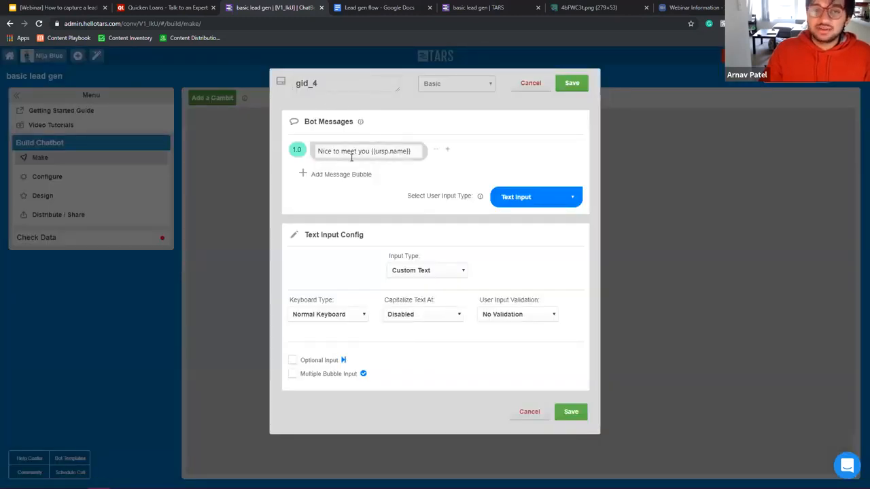
{"action": "left_click", "coordinate": [569, 84]}
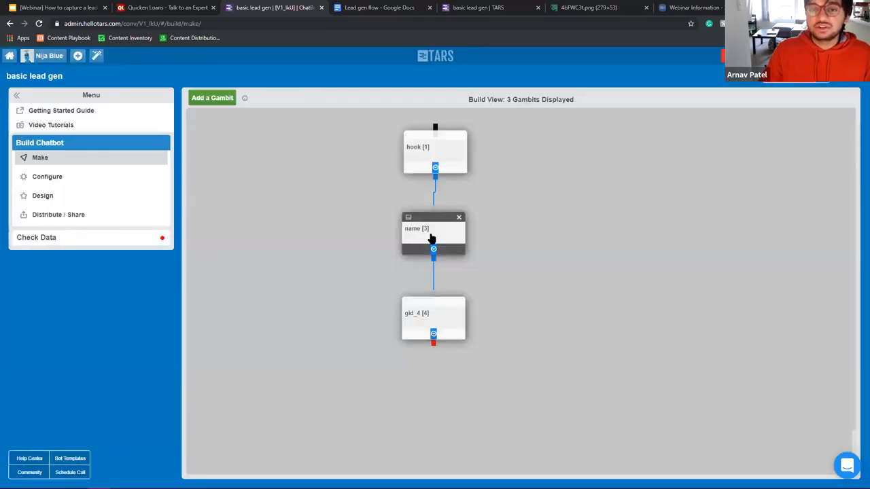
{"action": "left_click", "coordinate": [436, 322]}
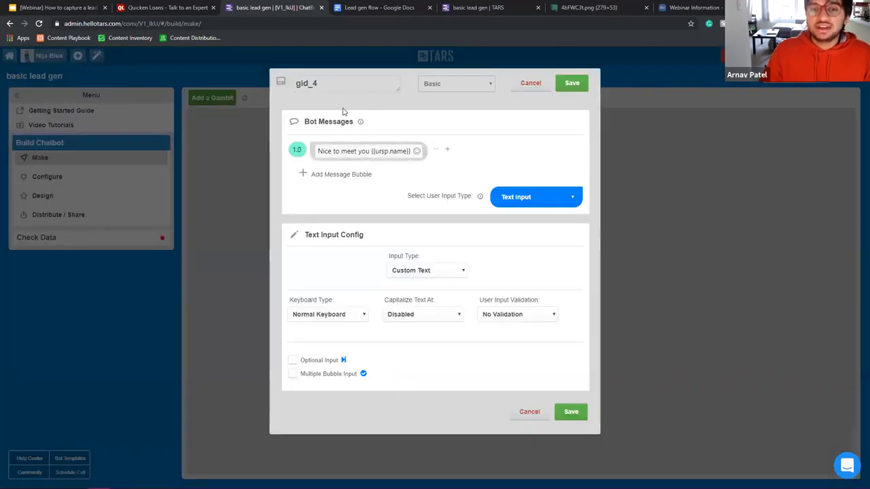
{"action": "left_click", "coordinate": [349, 84]}
{"action": "left_click", "coordinate": [571, 83]}
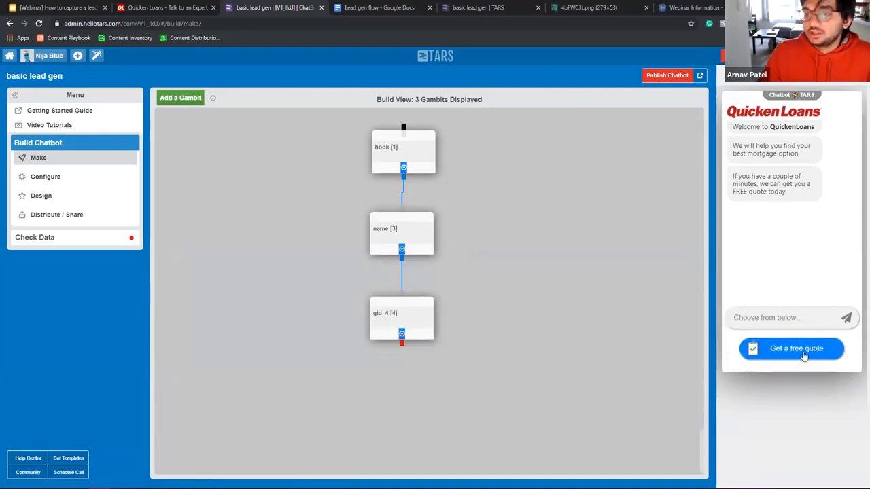
Step: In the preview, choose Get a free quote, submit a full name, and check the Nice to meet you reply
{"action": "left_click", "coordinate": [807, 345]}
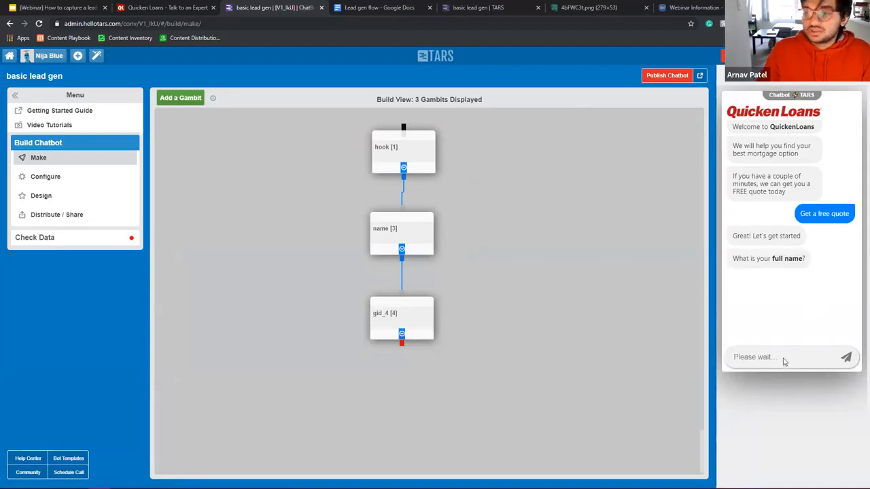
{"action": "type", "text": "Arnav P"}
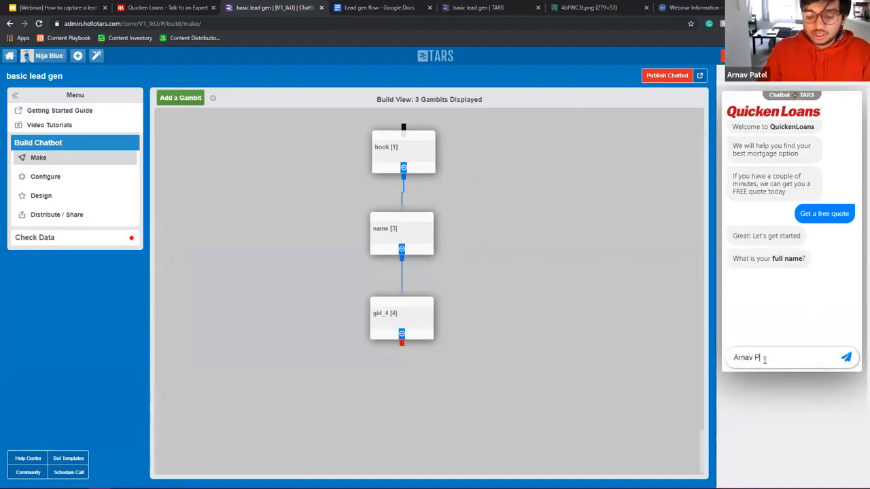
{"action": "type", "text": "atel"}
{"action": "key", "text": "Return"}
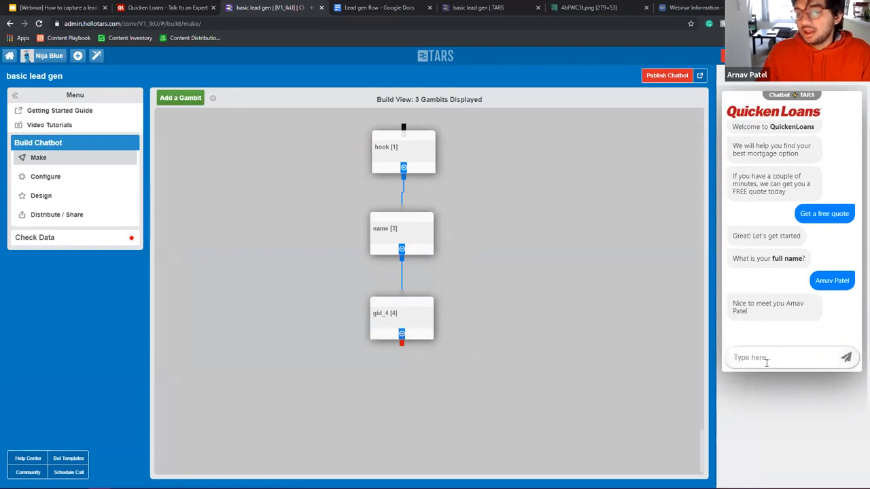
{"action": "left_click_drag", "start_coordinate": [786, 304], "coordinate": [732, 304]}
{"action": "left_click", "coordinate": [857, 281]}
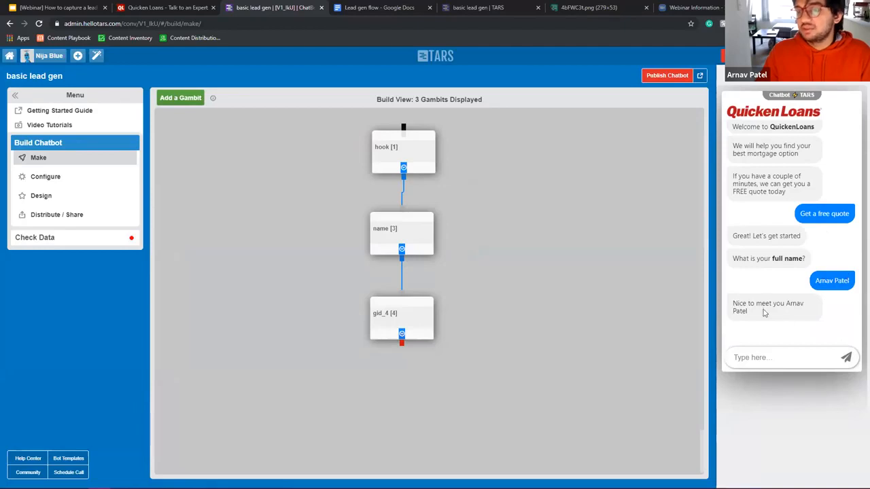
{"action": "triple_click", "coordinate": [733, 297]}
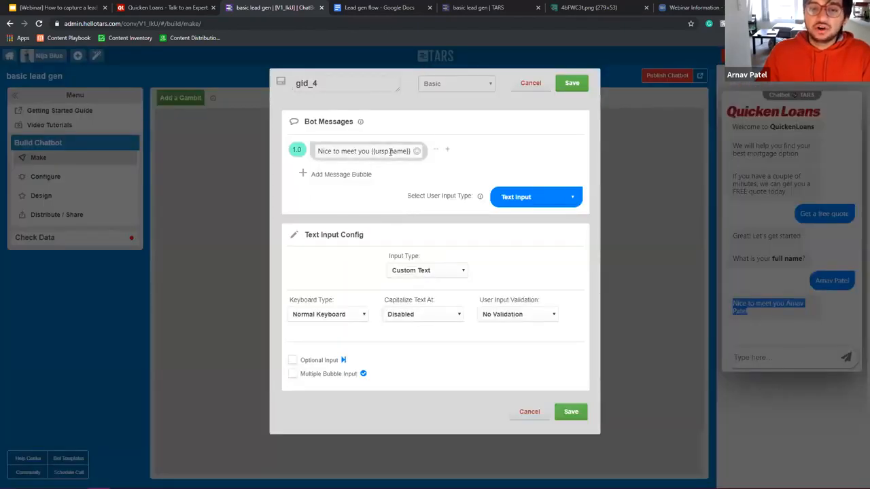
Step: Compare gid_4's {{ursp.name}} variable with the name gambit, saving gid_4 and reopening it
{"action": "left_click_drag", "start_coordinate": [389, 151], "coordinate": [407, 152]}
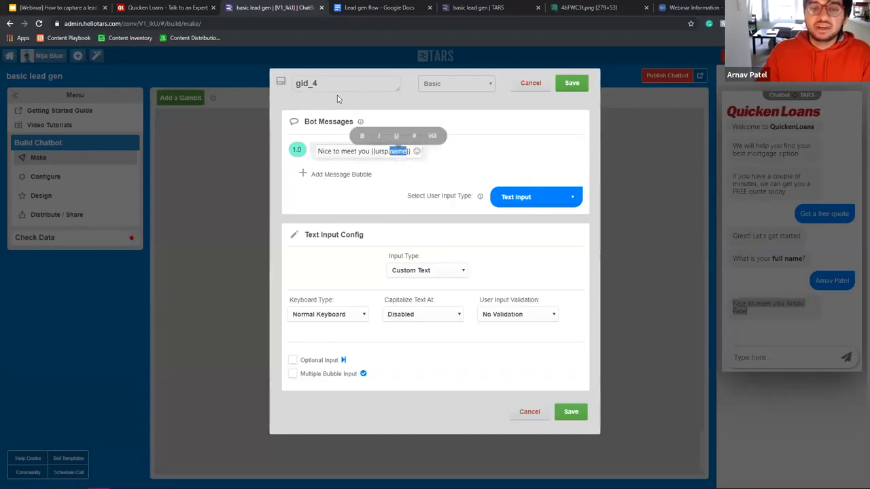
{"action": "left_click", "coordinate": [327, 85]}
{"action": "double_click", "coordinate": [332, 84]}
{"action": "left_click", "coordinate": [575, 86]}
{"action": "left_click", "coordinate": [371, 166]}
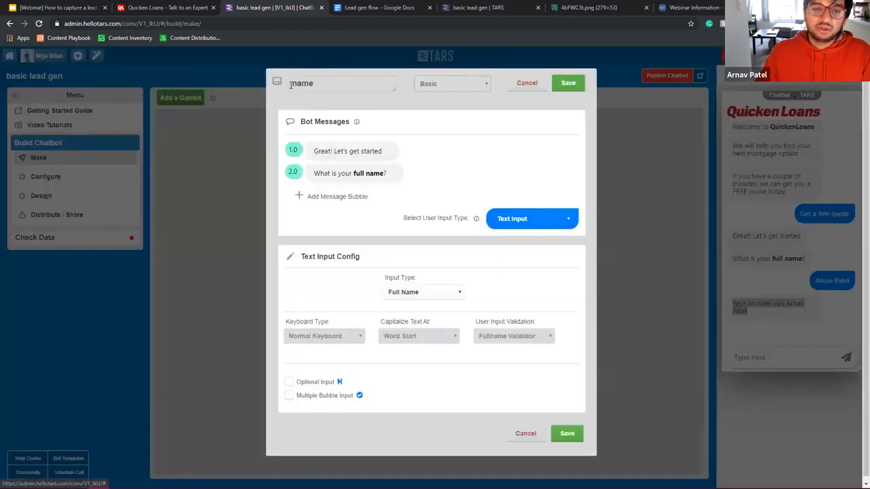
{"action": "left_click", "coordinate": [575, 83]}
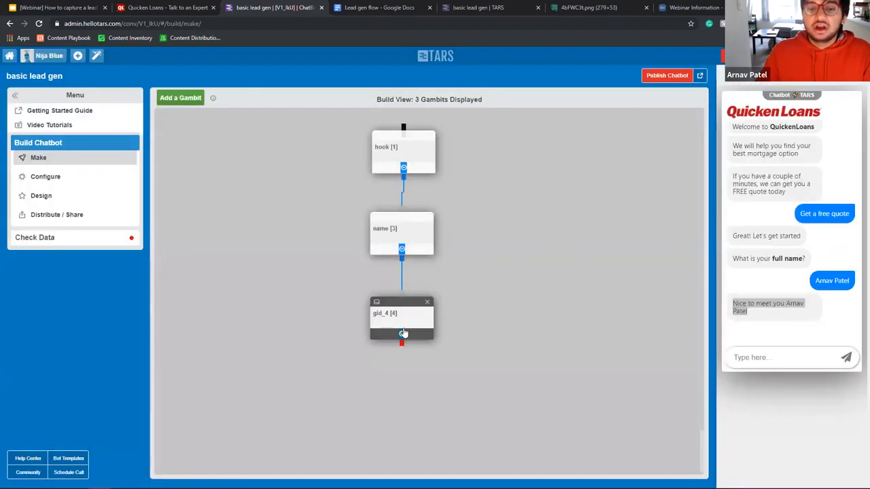
{"action": "left_click", "coordinate": [412, 324]}
Step: Add a second gid_4 message 'What type of loan are you looking for?' with delay 2
{"action": "left_click", "coordinate": [348, 175]}
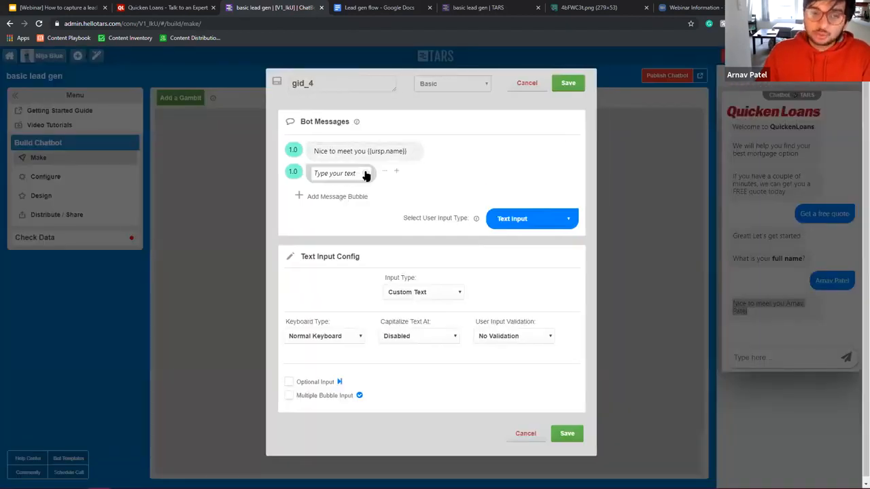
{"action": "left_click", "coordinate": [384, 7]}
{"action": "left_click", "coordinate": [313, 210]}
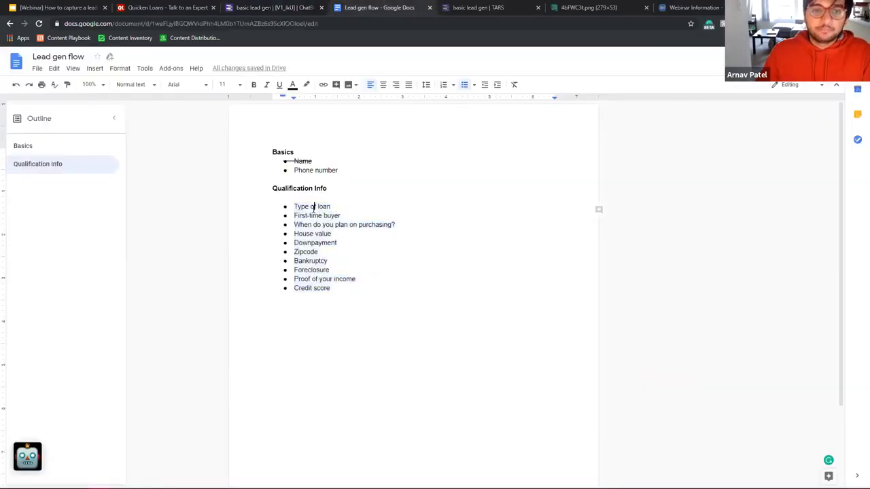
{"action": "left_click", "coordinate": [294, 7]}
{"action": "left_click", "coordinate": [340, 174]}
{"action": "type", "text": "What type of loan are you looking for?"}
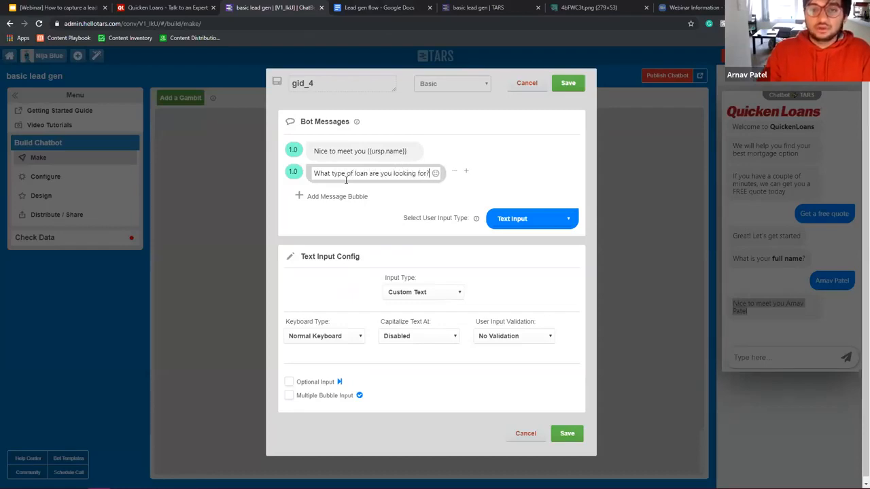
{"action": "left_click_drag", "start_coordinate": [292, 172], "coordinate": [287, 172]}
{"action": "type", "text": "2"}
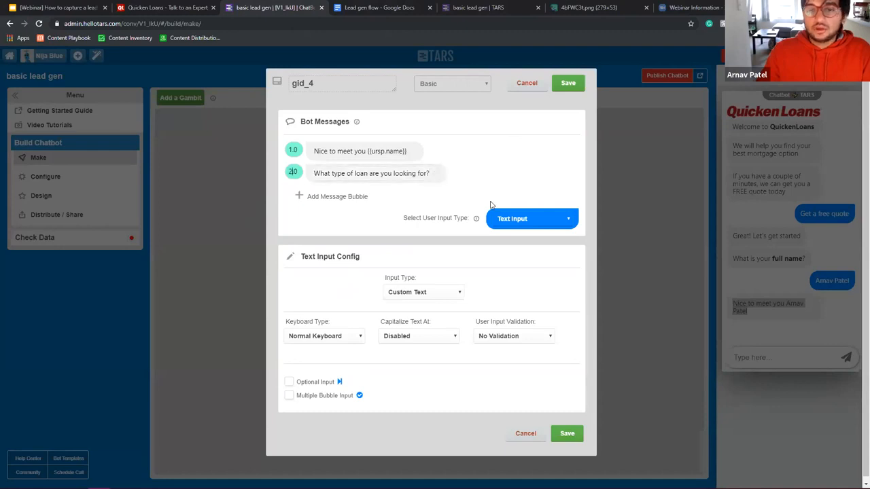
Step: Give it Refinance and Purchase answer buttons, rename it type_of_loan, and save
{"action": "left_click", "coordinate": [530, 218]}
{"action": "left_click", "coordinate": [528, 287]}
{"action": "left_click", "coordinate": [428, 299]}
{"action": "type", "text": "HORefinance"}
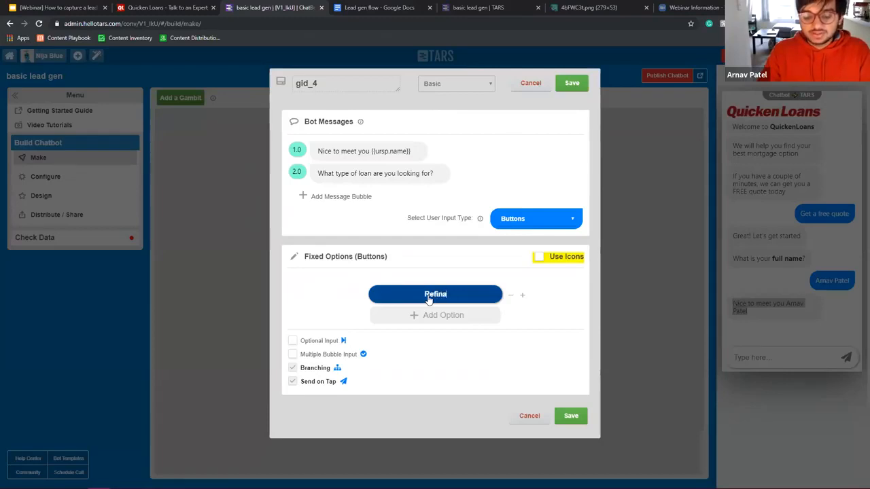
{"action": "left_click", "coordinate": [438, 313]}
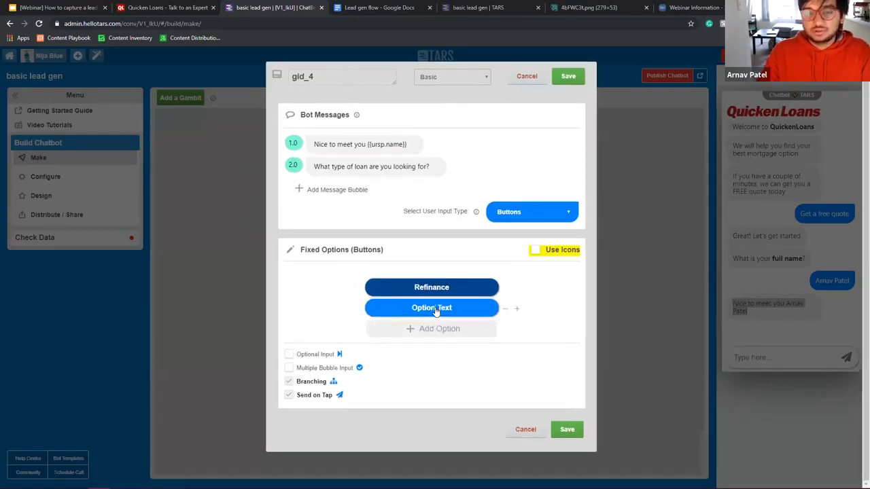
{"action": "left_click", "coordinate": [434, 310]}
{"action": "type", "text": "Purchase"}
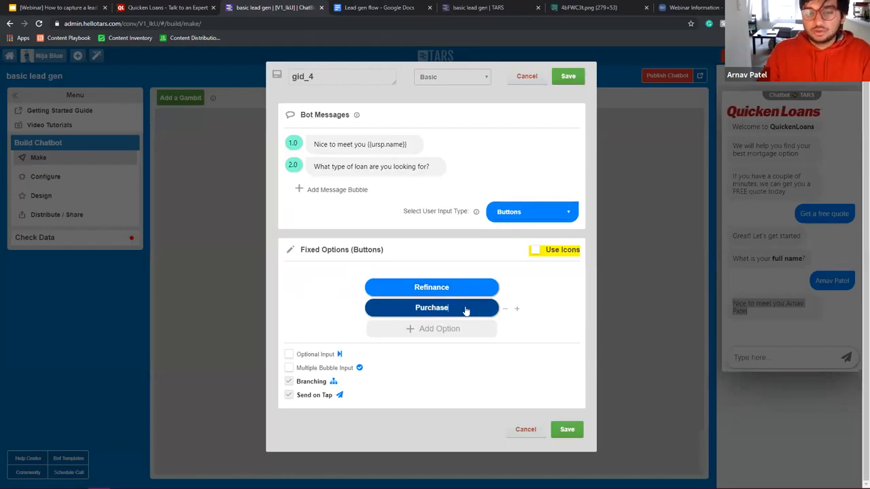
{"action": "double_click", "coordinate": [365, 69]}
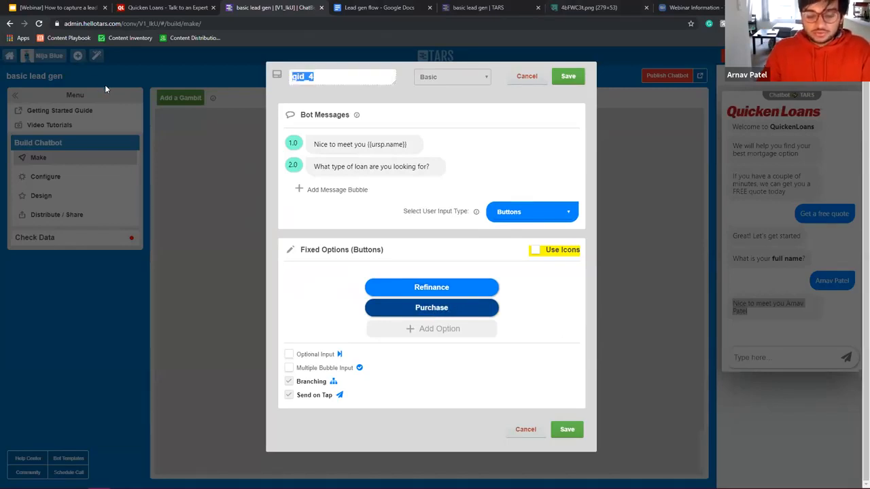
{"action": "type", "text": "type_of_loan"}
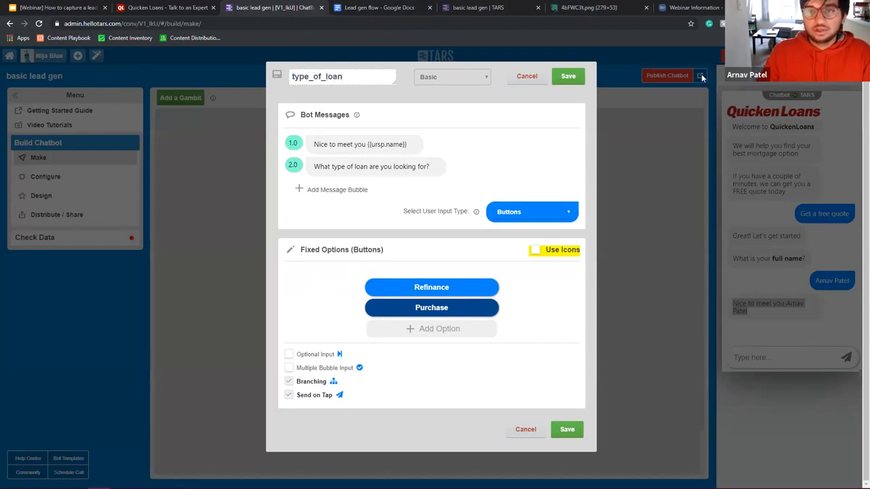
{"action": "left_click", "coordinate": [564, 77]}
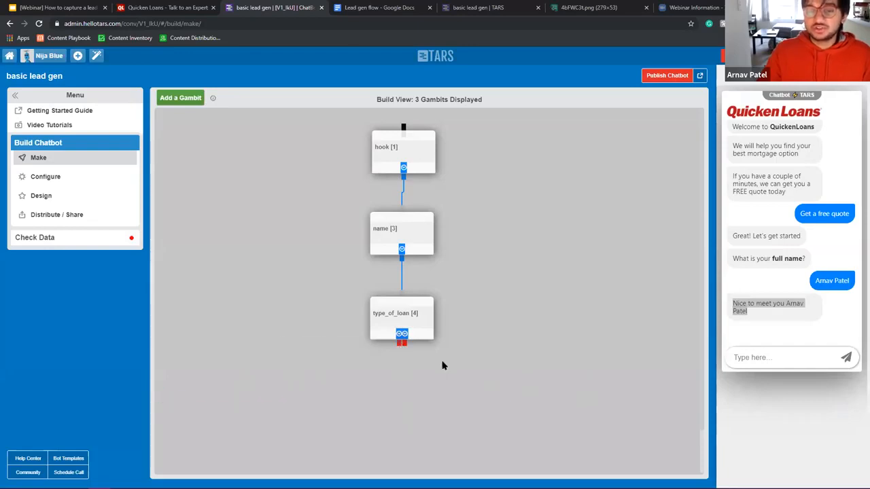
Step: Draw a link from type_of_loan, then move Purchase above Refinance and save
{"action": "left_click_drag", "start_coordinate": [404, 346], "coordinate": [647, 389]}
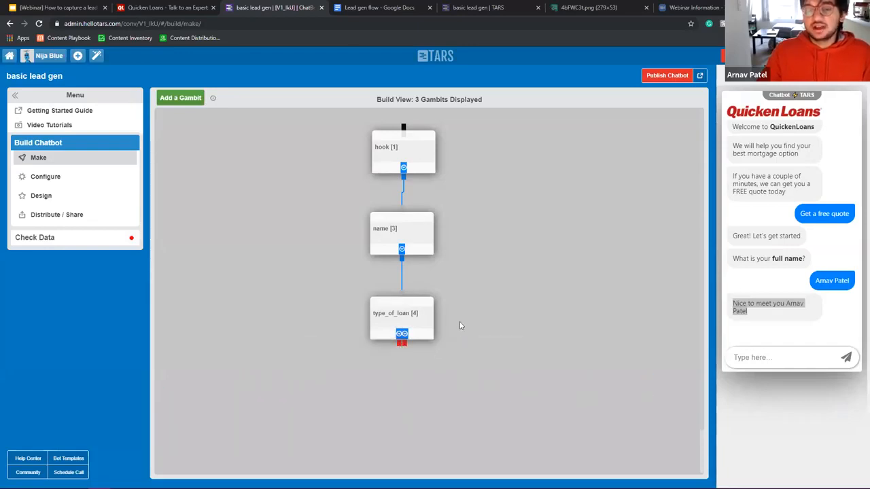
{"action": "scroll", "coordinate": [463, 319], "scroll_direction": "down", "scroll_amount": 1}
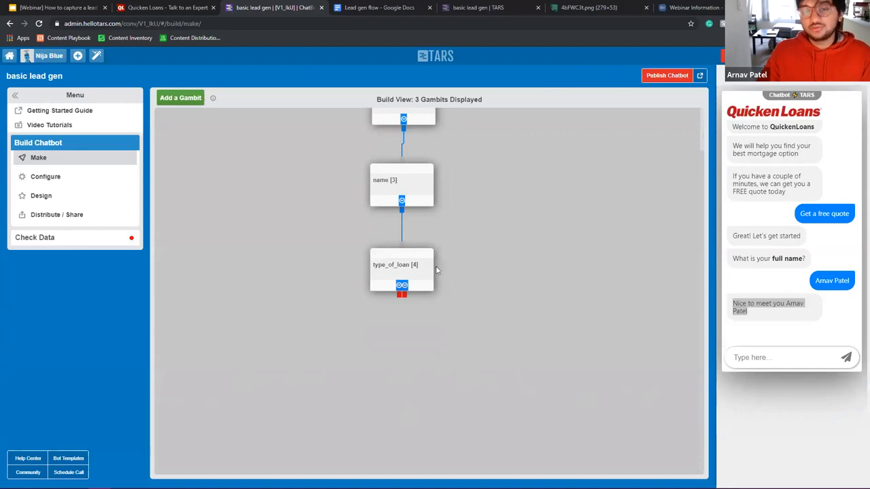
{"action": "mouse_move", "coordinate": [400, 299]}
{"action": "left_mouse_down"}
{"action": "mouse_move", "coordinate": [333, 312]}
{"action": "mouse_move", "coordinate": [400, 288]}
{"action": "left_mouse_up"}
{"action": "left_click", "coordinate": [401, 278]}
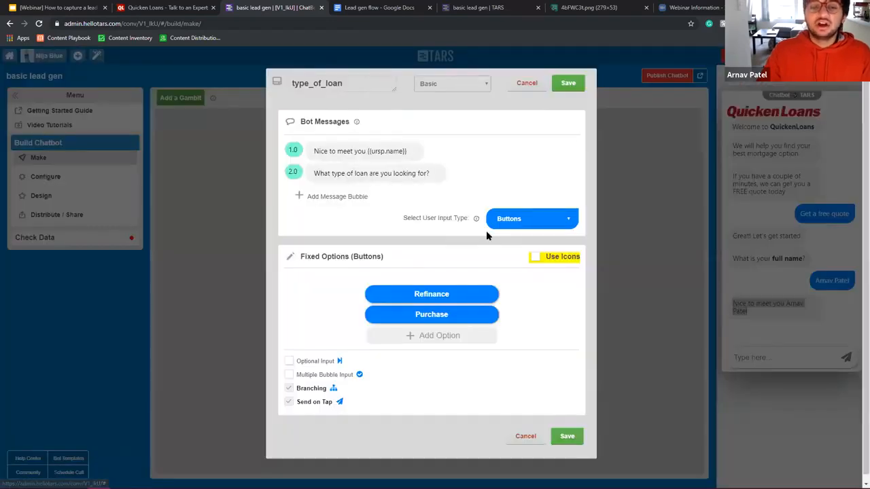
{"action": "left_click_drag", "start_coordinate": [508, 318], "coordinate": [505, 290]}
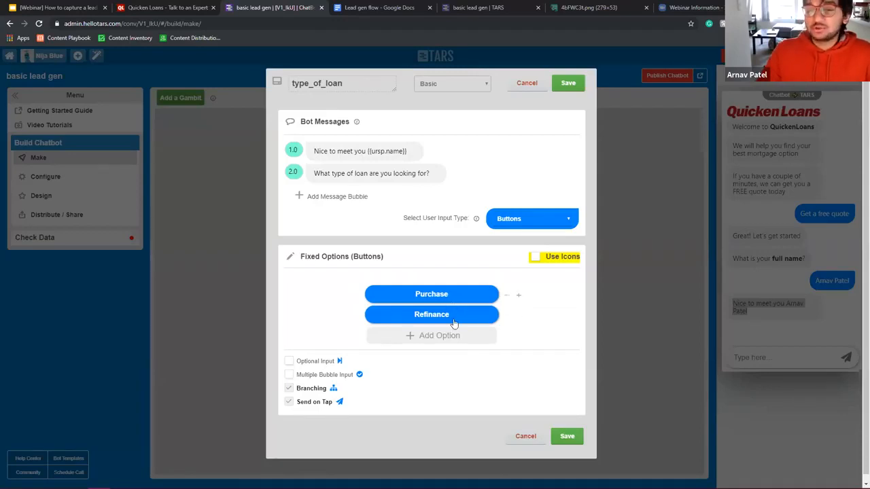
{"action": "left_click", "coordinate": [567, 436]}
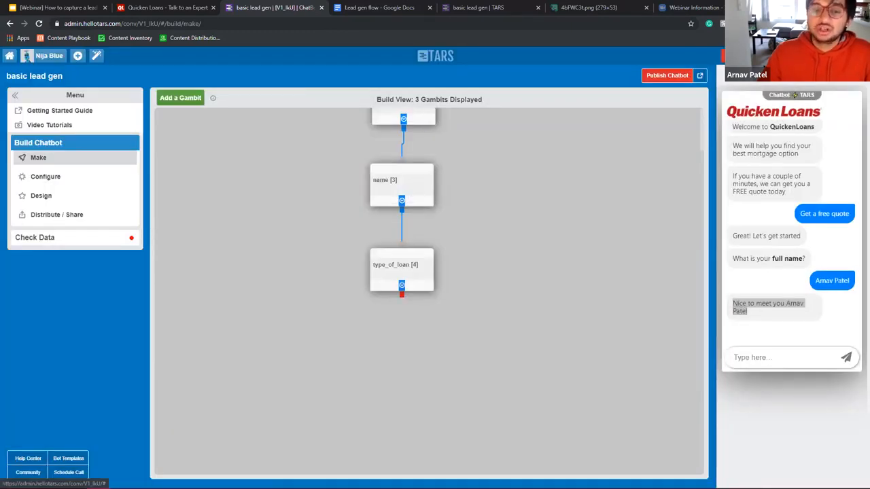
Step: Strike through Type of loan in the Lead gen flow document
{"action": "key", "text": "ctrl+Tab"}
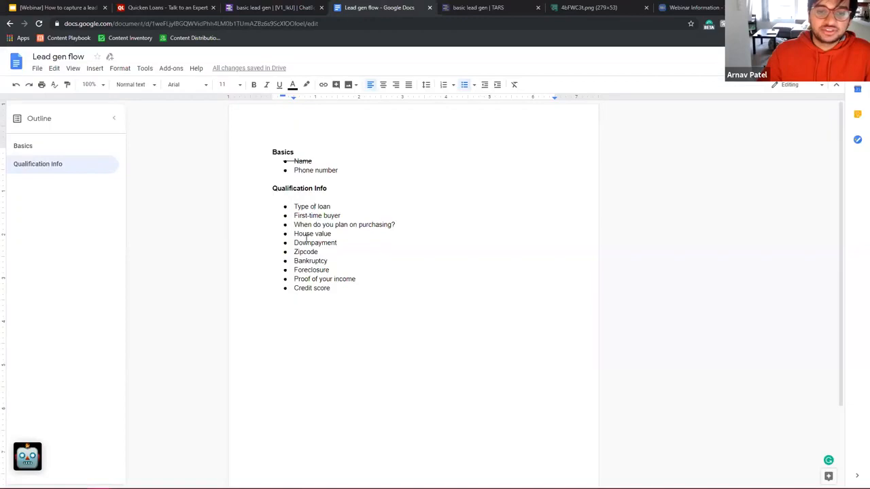
{"action": "triple_click", "coordinate": [323, 207]}
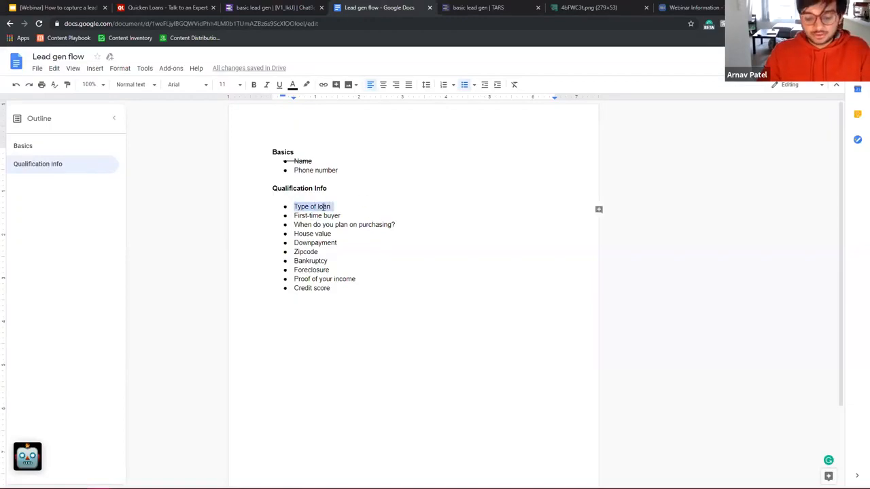
{"action": "key", "text": "alt+shift+5"}
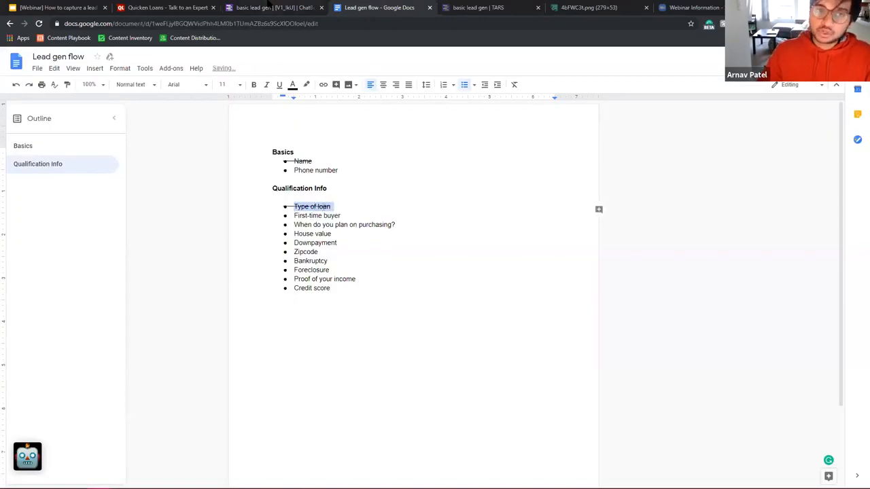
Step: Add a new blank gambit in TARS and review the remaining qualification questions in the doc
{"action": "left_click", "coordinate": [268, 5]}
{"action": "left_click", "coordinate": [178, 98]}
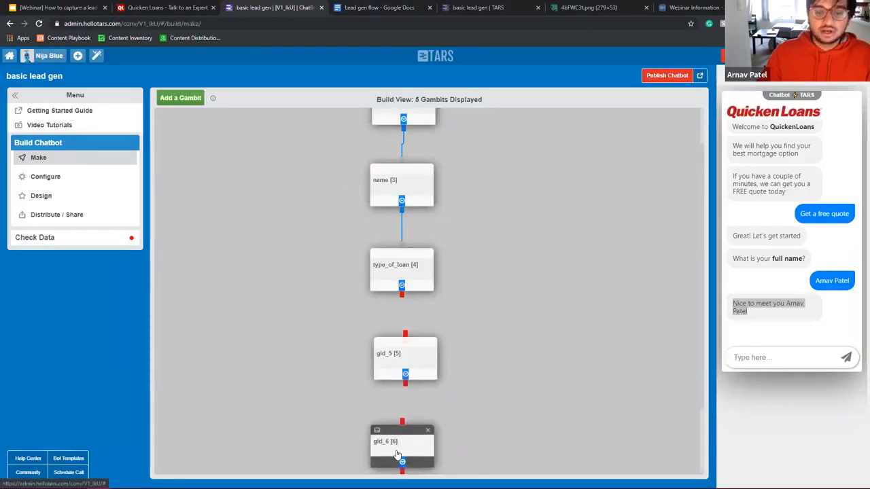
{"action": "left_click", "coordinate": [353, 5]}
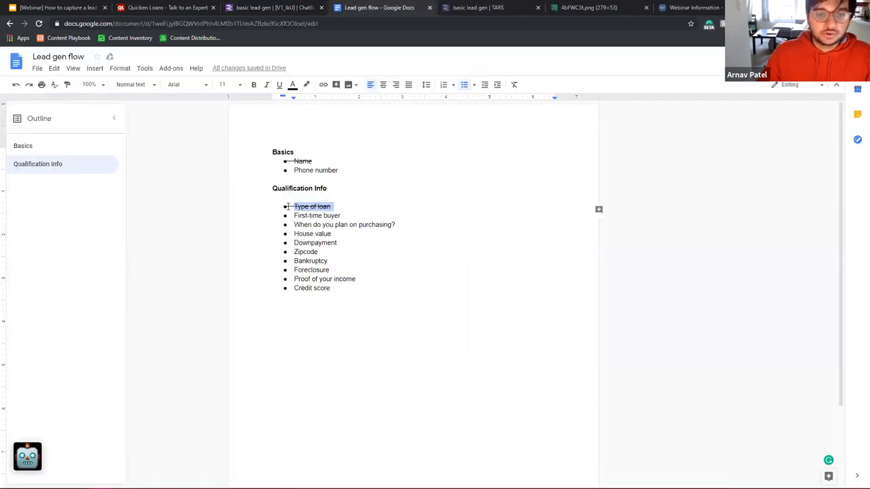
{"action": "left_click_drag", "start_coordinate": [294, 216], "coordinate": [305, 299]}
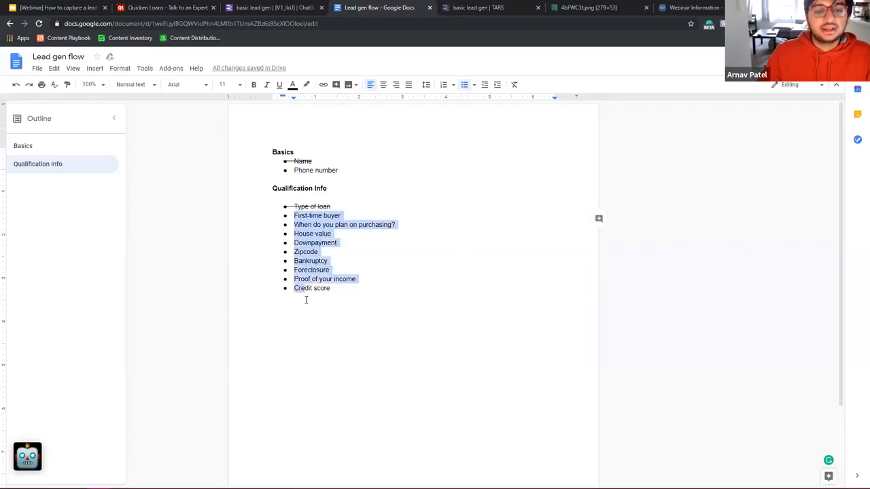
{"action": "left_click", "coordinate": [313, 171]}
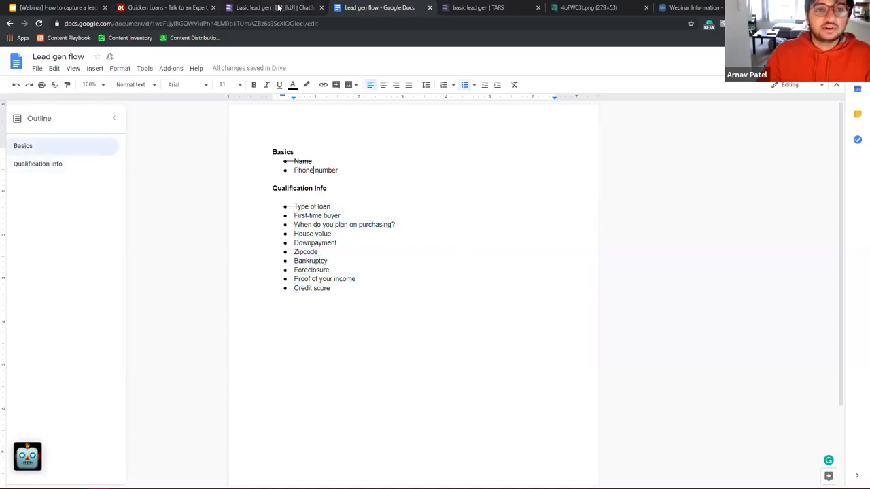
{"action": "left_click", "coordinate": [278, 6]}
{"action": "scroll", "coordinate": [399, 136], "scroll_direction": "down", "scroll_amount": 1}
Step: Link type_of_loan to gid_5 and gid_6, then add gid_7 below gid_6 and link it
{"action": "scroll", "coordinate": [417, 174], "scroll_direction": "up", "scroll_amount": 3}
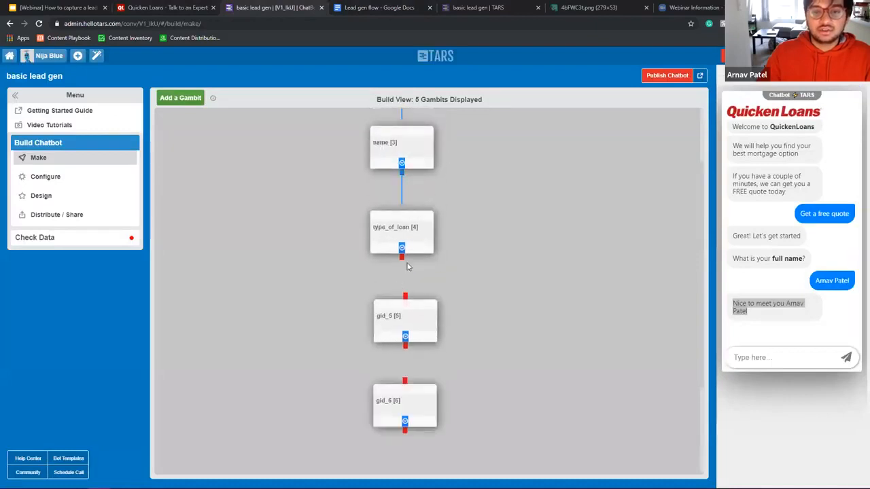
{"action": "left_click_drag", "start_coordinate": [401, 257], "coordinate": [405, 316]}
{"action": "left_click_drag", "start_coordinate": [407, 362], "coordinate": [401, 384]}
{"action": "scroll", "coordinate": [397, 238], "scroll_direction": "down", "scroll_amount": 2}
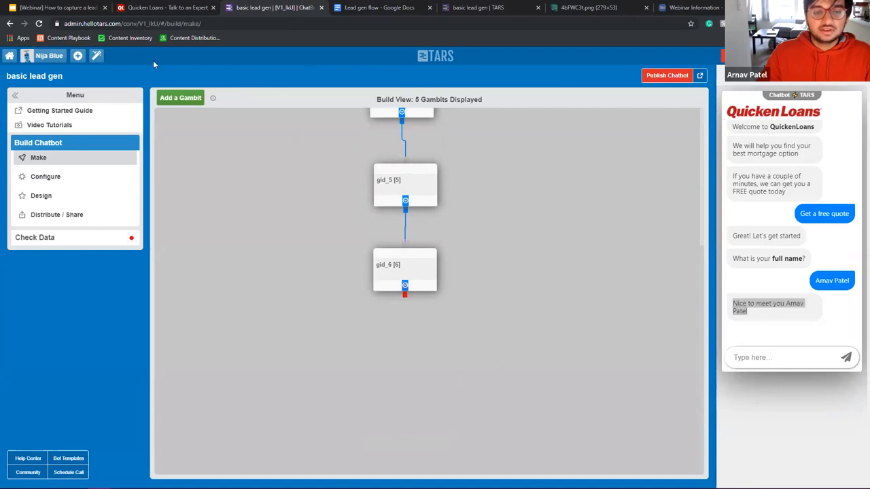
{"action": "left_click", "coordinate": [180, 98]}
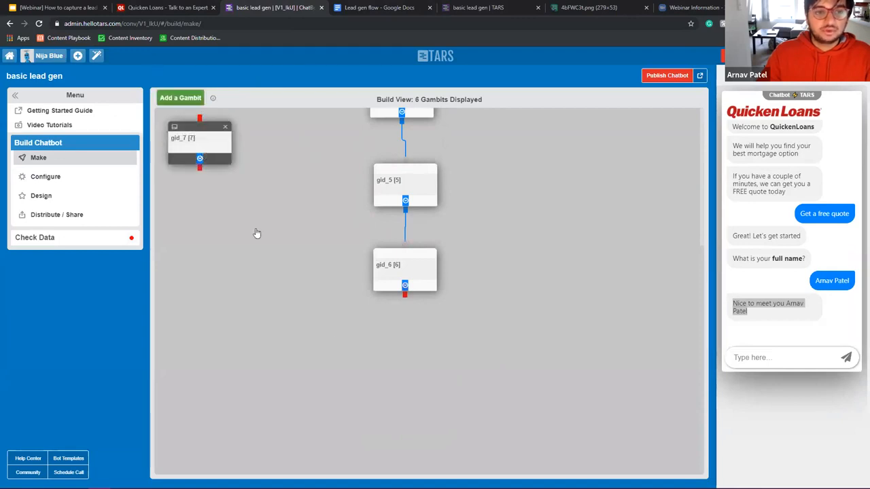
{"action": "left_click_drag", "start_coordinate": [200, 140], "coordinate": [414, 342]}
{"action": "left_click_drag", "start_coordinate": [405, 294], "coordinate": [416, 343]}
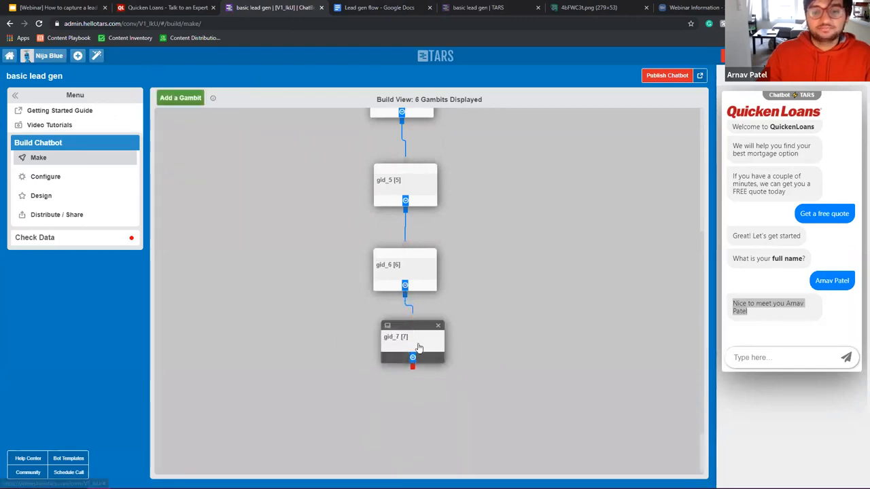
Step: Add gid_8, gid_9 and gid_10, chaining each below the previous, then open gid_5
{"action": "left_click", "coordinate": [180, 98]}
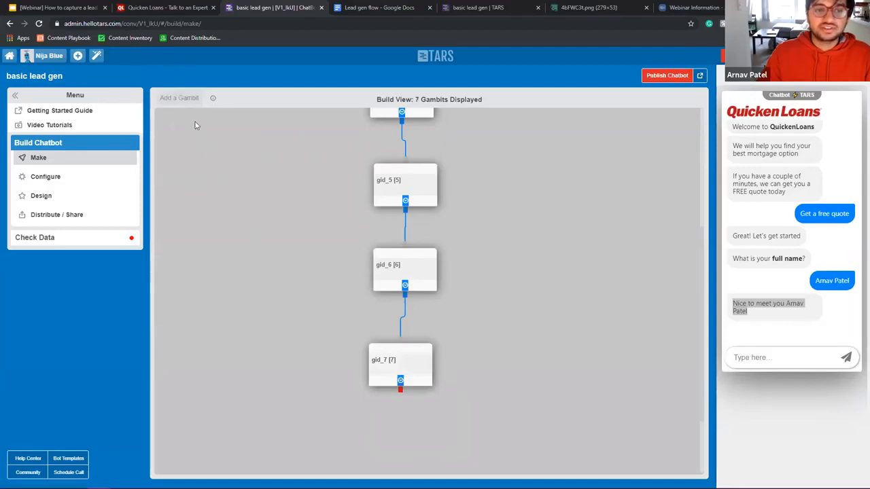
{"action": "left_click_drag", "start_coordinate": [401, 393], "coordinate": [408, 440]}
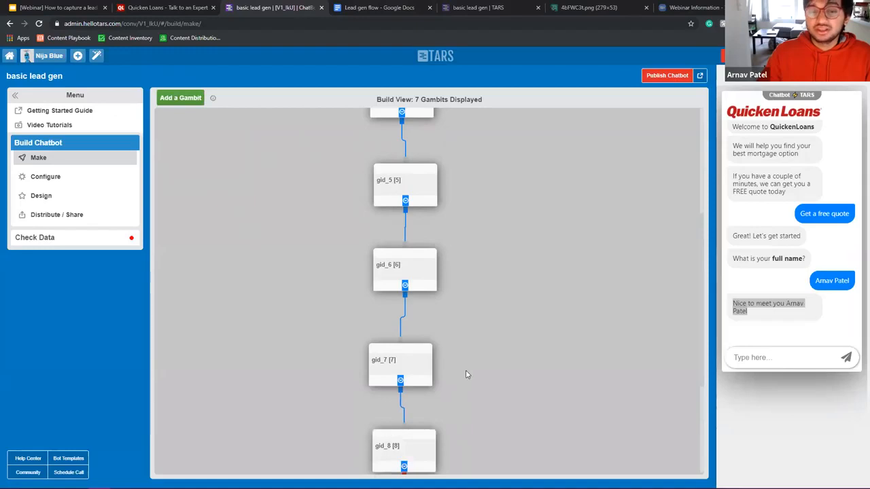
{"action": "scroll", "coordinate": [466, 374], "scroll_direction": "down", "scroll_amount": 3}
{"action": "left_click_drag", "start_coordinate": [191, 136], "coordinate": [400, 364]}
{"action": "left_click_drag", "start_coordinate": [403, 295], "coordinate": [405, 365]}
{"action": "scroll", "coordinate": [430, 338], "scroll_direction": "down", "scroll_amount": 1}
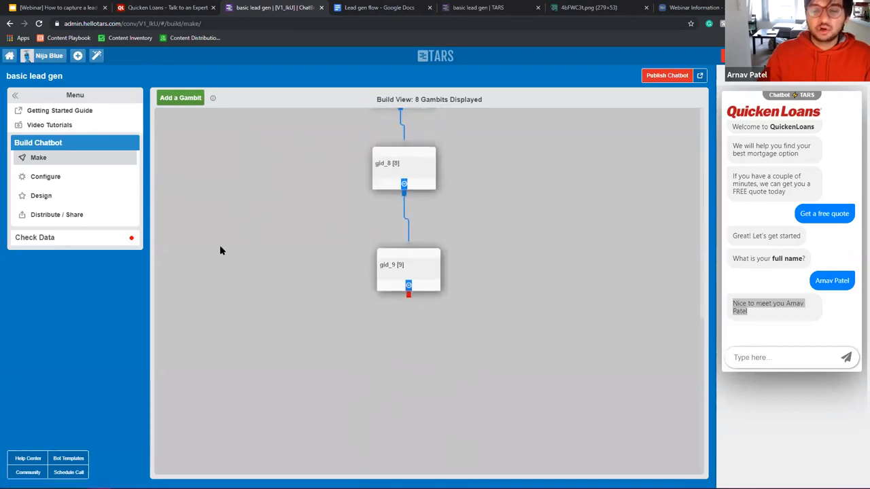
{"action": "left_click", "coordinate": [186, 98]}
{"action": "left_click_drag", "start_coordinate": [191, 136], "coordinate": [421, 364]}
{"action": "left_click_drag", "start_coordinate": [409, 294], "coordinate": [416, 358]}
{"action": "scroll", "coordinate": [466, 336], "scroll_direction": "up", "scroll_amount": 7}
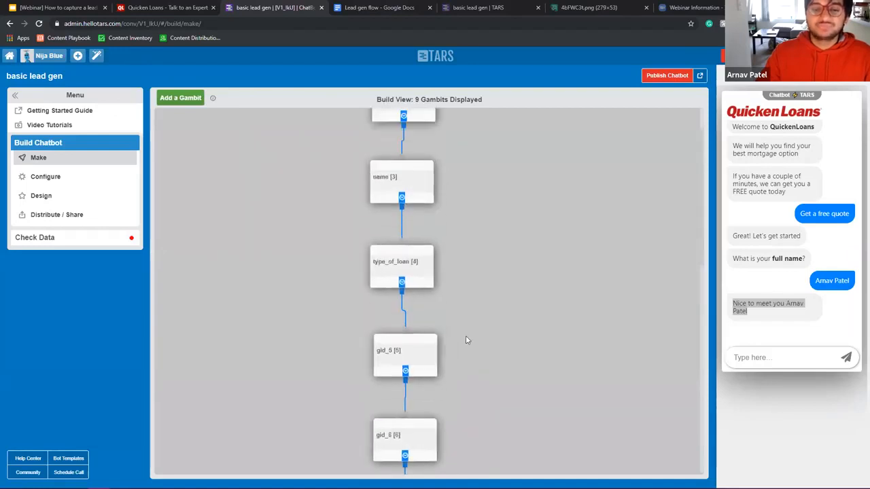
{"action": "scroll", "coordinate": [438, 340], "scroll_direction": "down", "scroll_amount": 6}
{"action": "scroll", "coordinate": [462, 261], "scroll_direction": "up", "scroll_amount": 7}
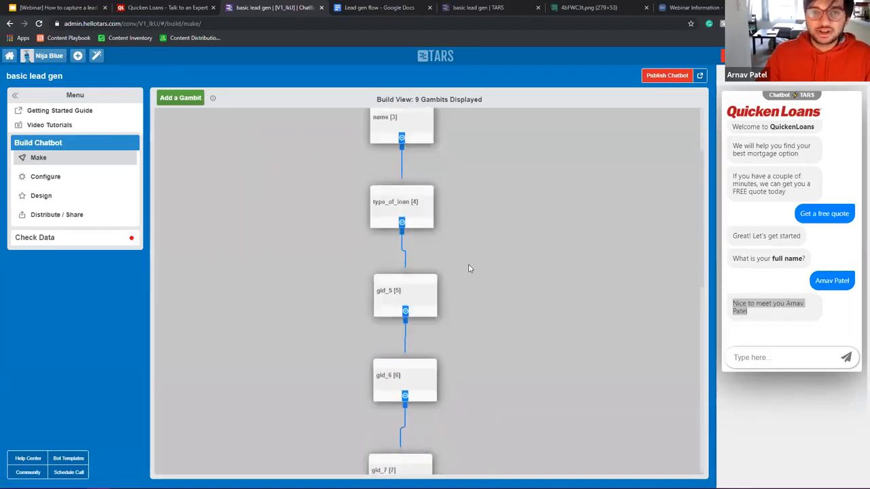
{"action": "left_click", "coordinate": [406, 309]}
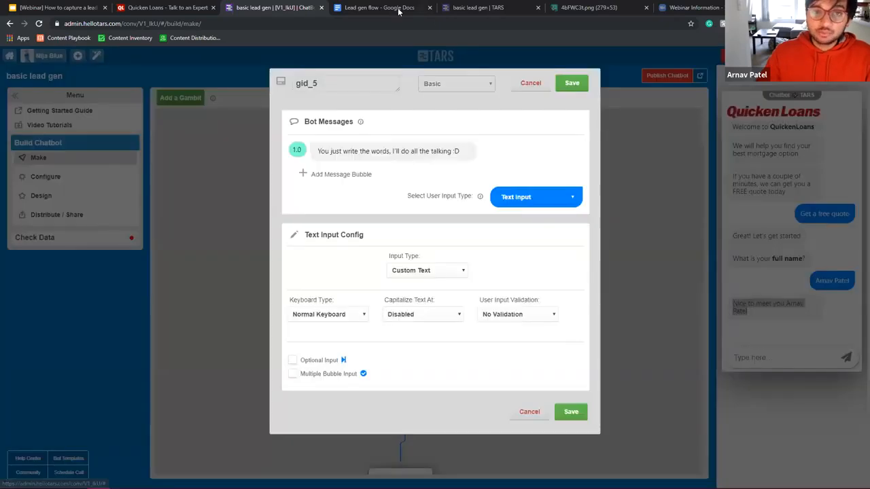
Step: Replace gid_5's message with 'Are you a first-time buyer?'
{"action": "left_click", "coordinate": [398, 8]}
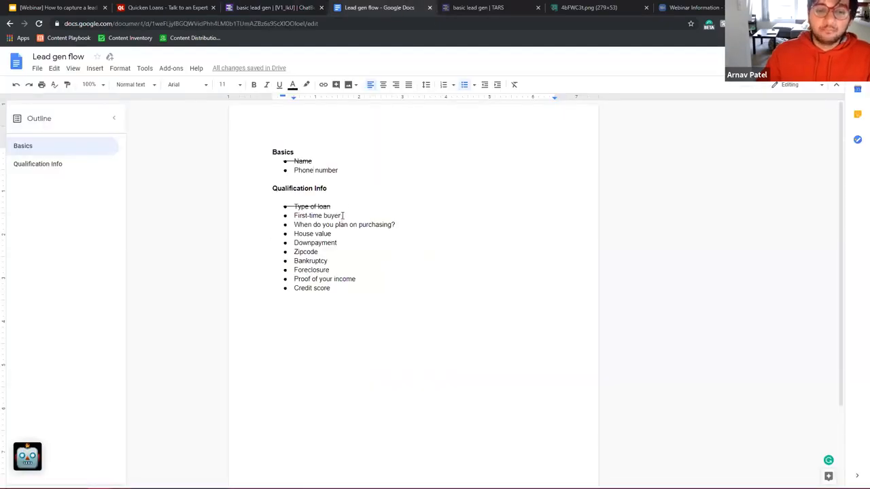
{"action": "left_click", "coordinate": [267, 7]}
{"action": "left_click", "coordinate": [398, 150]}
{"action": "key", "text": "ctrl+a"}
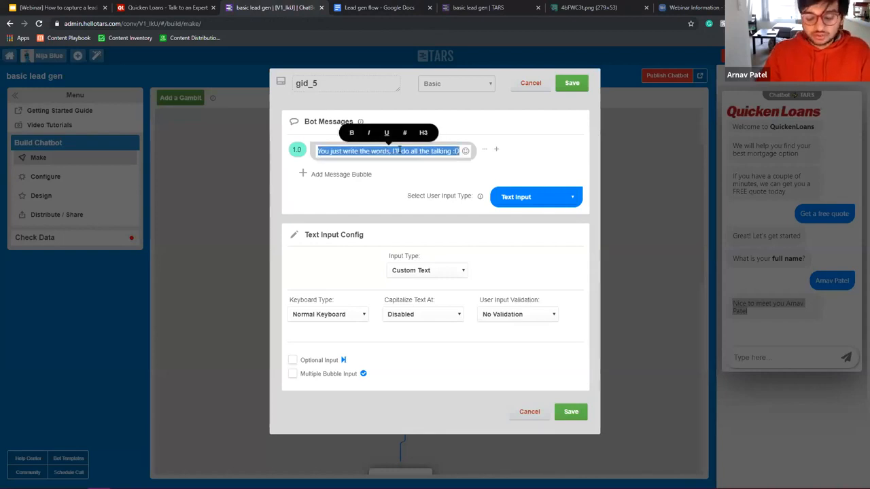
{"action": "type", "text": "Are you a"}
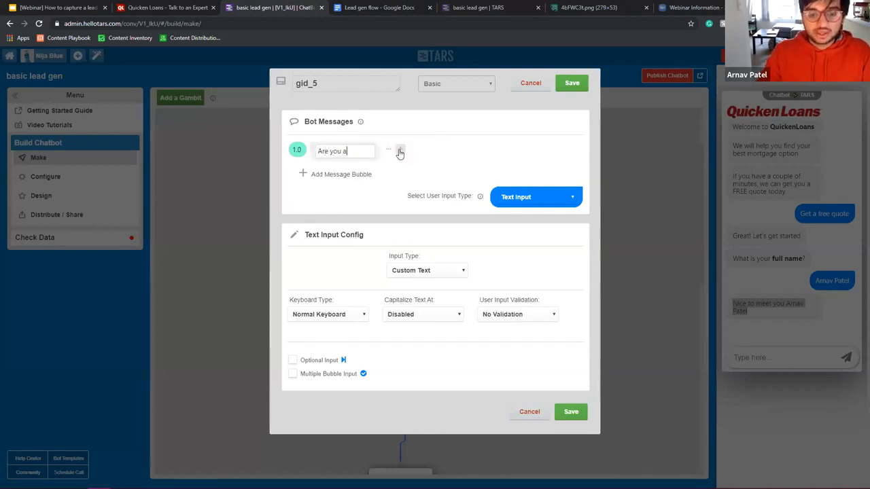
{"action": "type", "text": "first-time "}
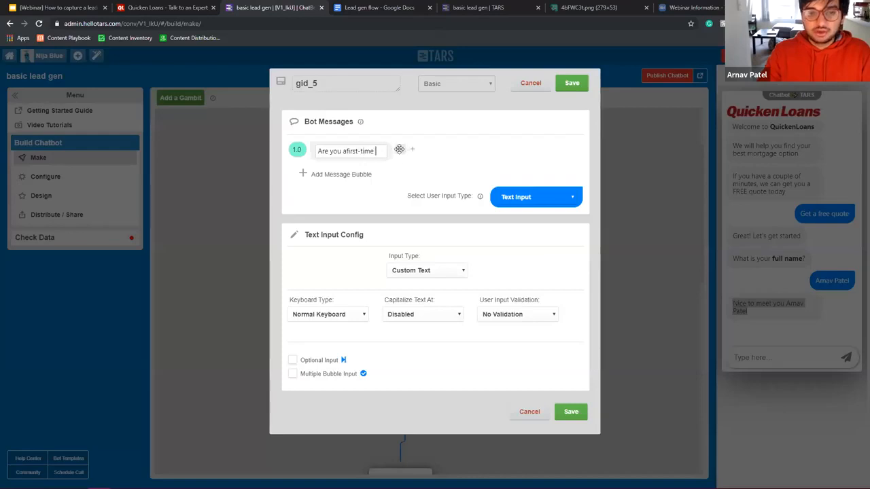
{"action": "type", "text": "buyer?"}
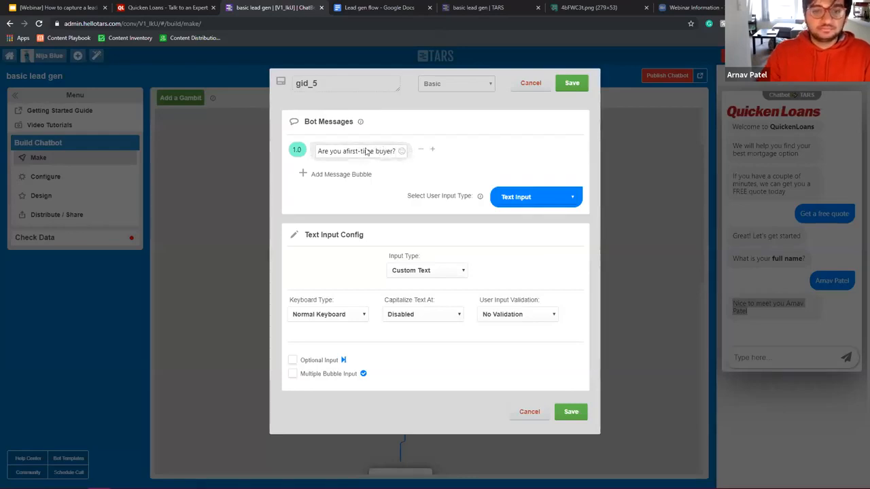
{"action": "left_click", "coordinate": [345, 151]}
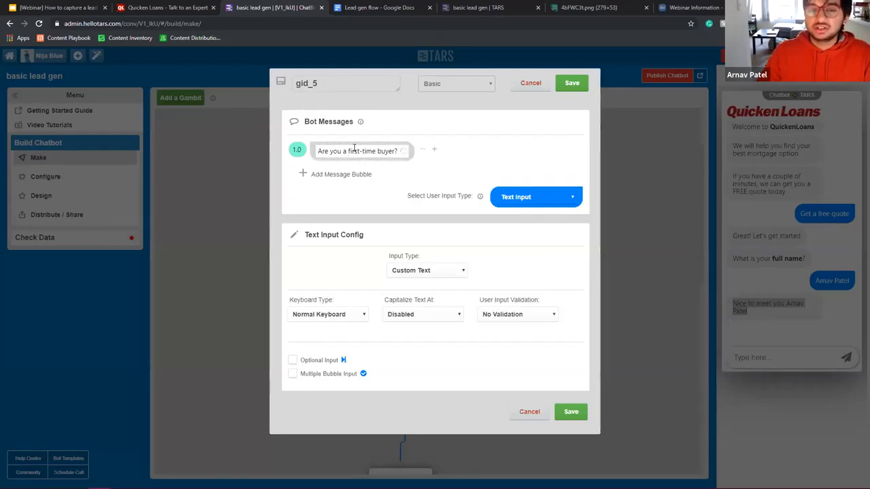
{"action": "key", "text": "shift+End"}
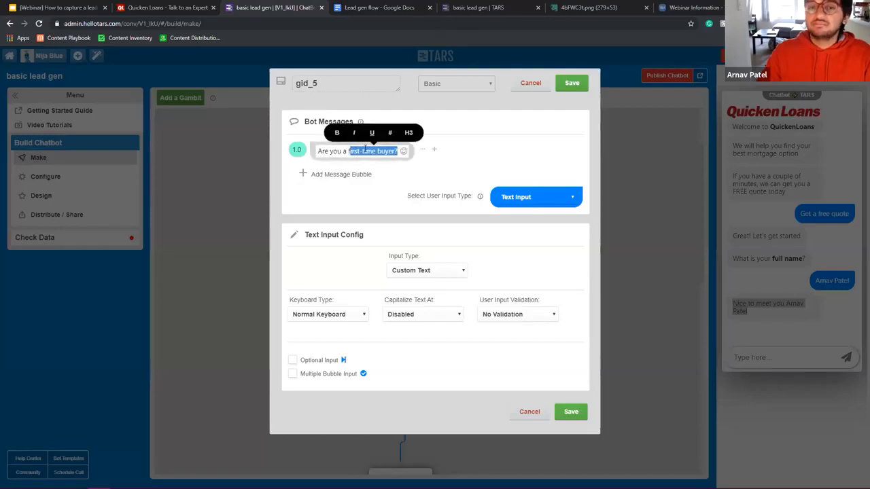
Step: Make the answer Yes and No buttons with branching turned off
{"action": "left_click", "coordinate": [534, 197]}
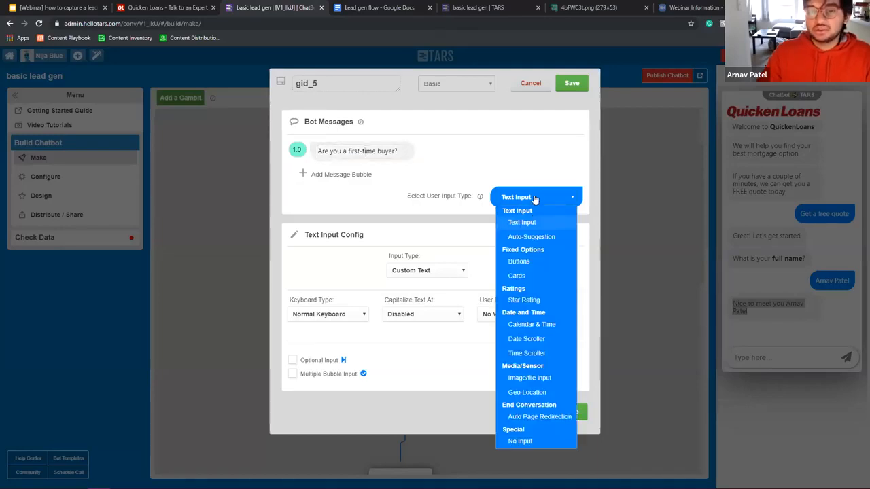
{"action": "left_click", "coordinate": [542, 262]}
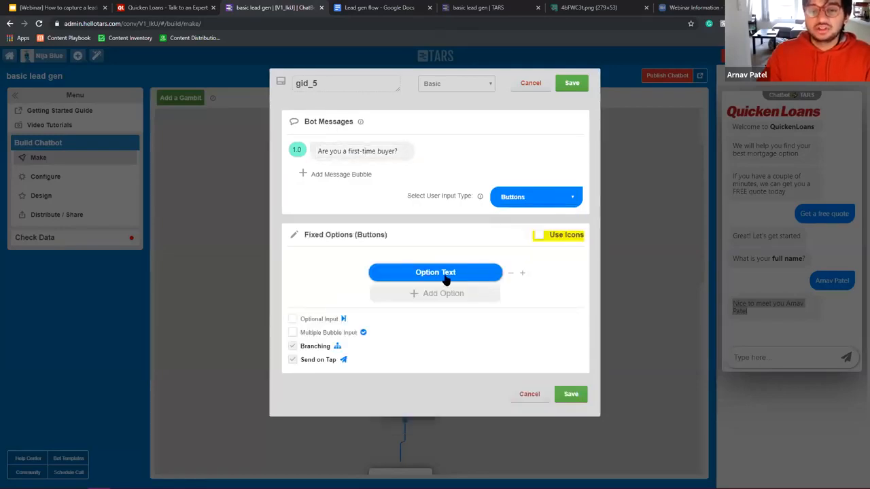
{"action": "left_click", "coordinate": [565, 198]}
{"action": "left_click", "coordinate": [522, 223]}
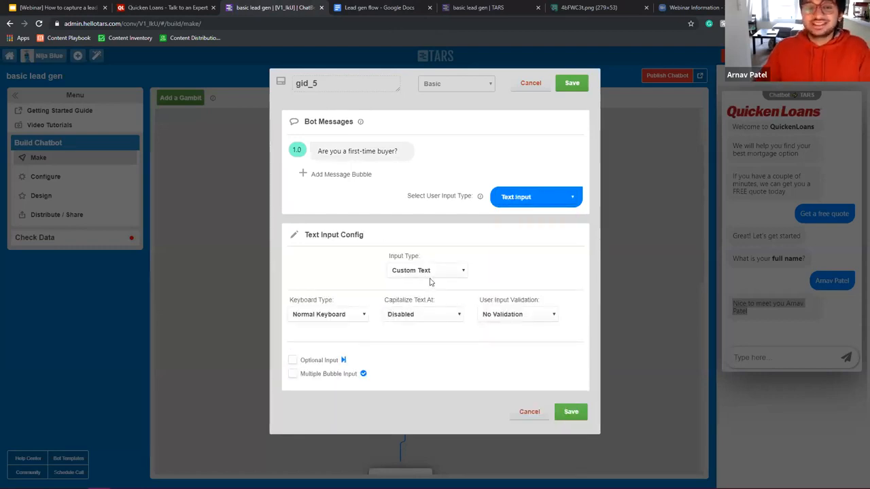
{"action": "left_click", "coordinate": [539, 196]}
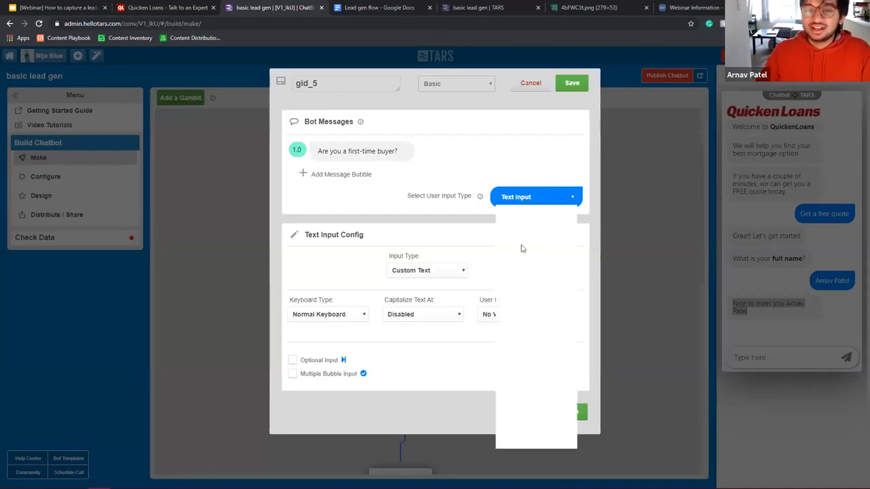
{"action": "left_click", "coordinate": [521, 260]}
{"action": "left_click", "coordinate": [443, 272]}
{"action": "type", "text": "Yes"}
{"action": "left_click", "coordinate": [439, 297]}
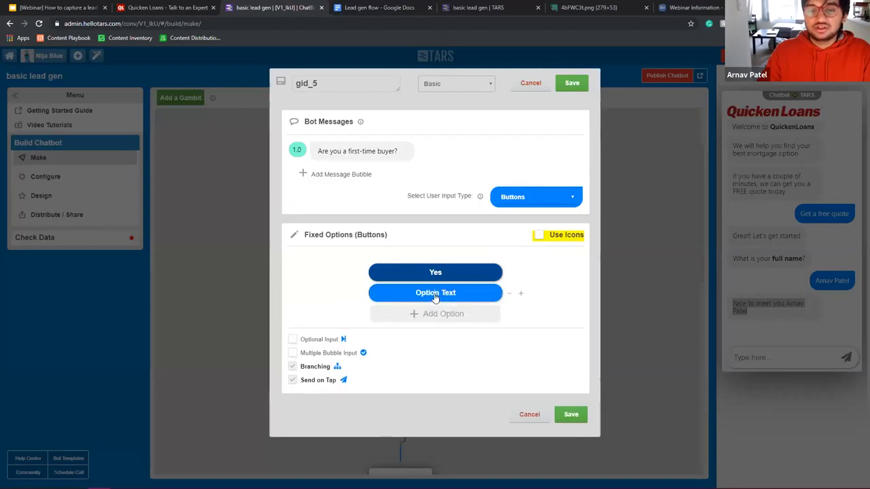
{"action": "left_click", "coordinate": [435, 297]}
{"action": "type", "text": "No"}
{"action": "left_click", "coordinate": [292, 366]}
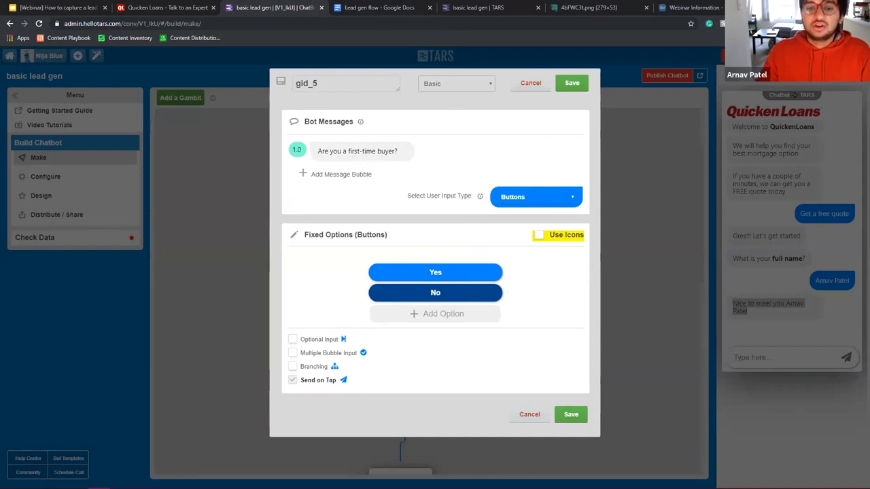
Step: Rename the gambit first_time_buyer and save it, then check gid_6 without changes
{"action": "double_click", "coordinate": [342, 78]}
{"action": "type", "text": "first_time"}
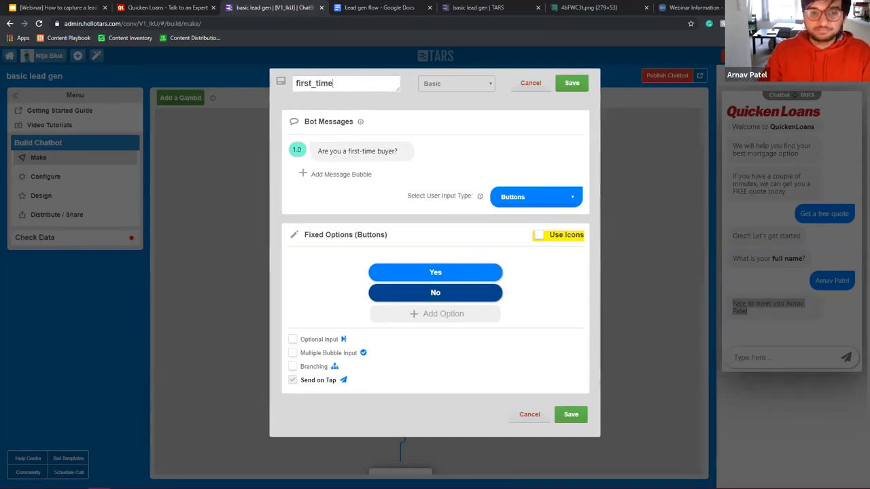
{"action": "type", "text": "_buyer"}
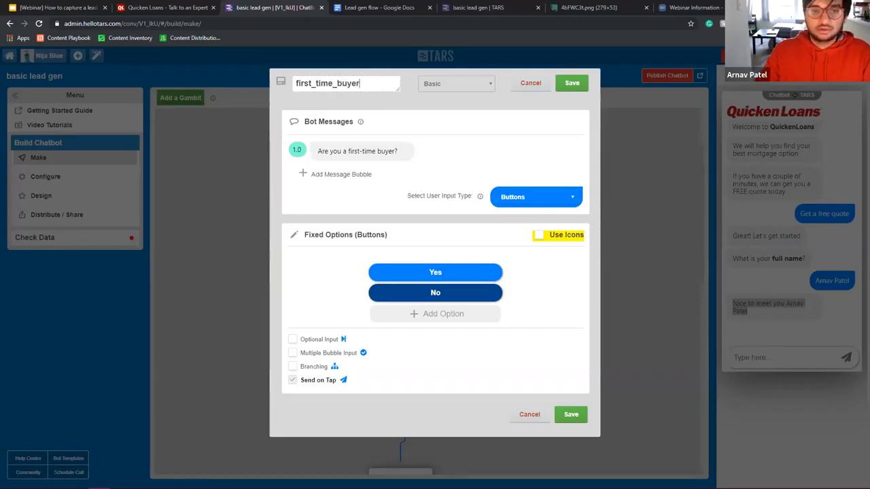
{"action": "left_click", "coordinate": [572, 84]}
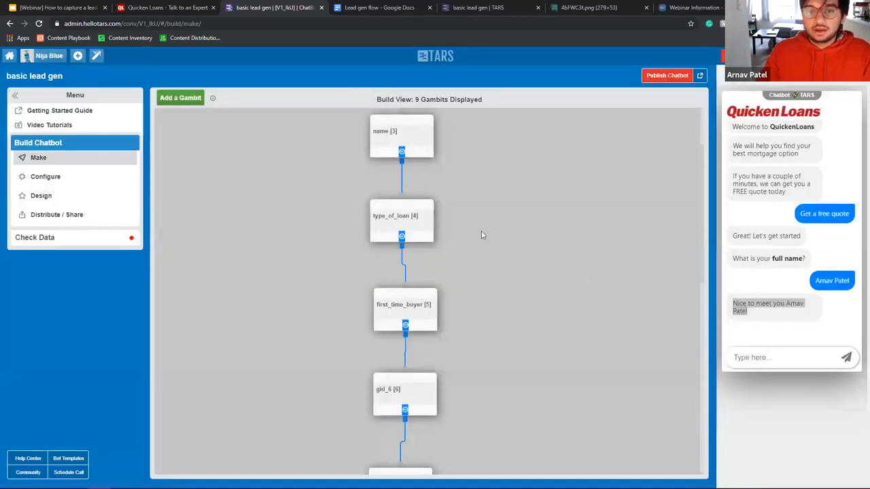
{"action": "scroll", "coordinate": [476, 231], "scroll_direction": "down", "scroll_amount": 4}
{"action": "scroll", "coordinate": [464, 231], "scroll_direction": "up", "scroll_amount": 2}
{"action": "left_click", "coordinate": [412, 254]}
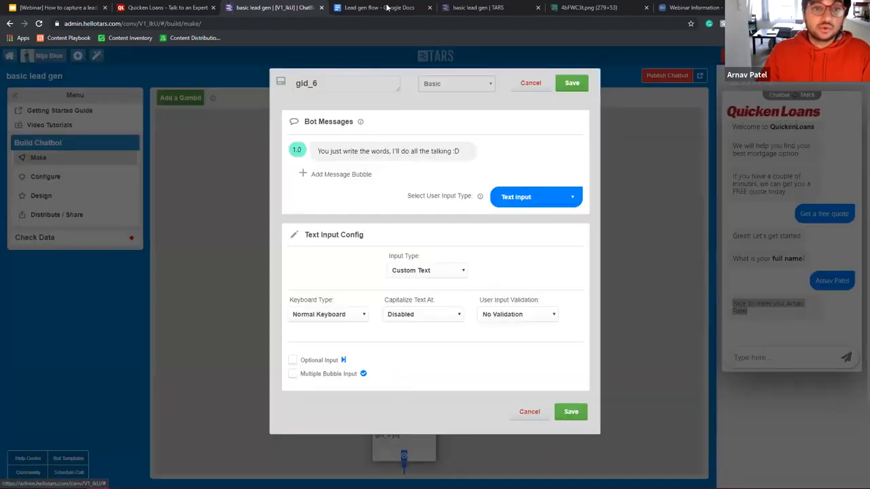
{"action": "left_click", "coordinate": [530, 82]}
Step: Add a 'Got it!' message above the first_time_buyer question and save
{"action": "left_click", "coordinate": [412, 172]}
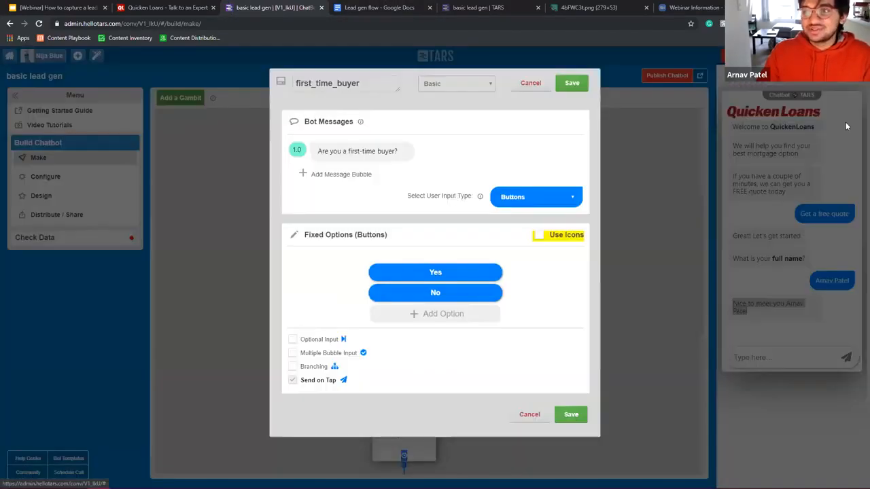
{"action": "left_click", "coordinate": [530, 83]}
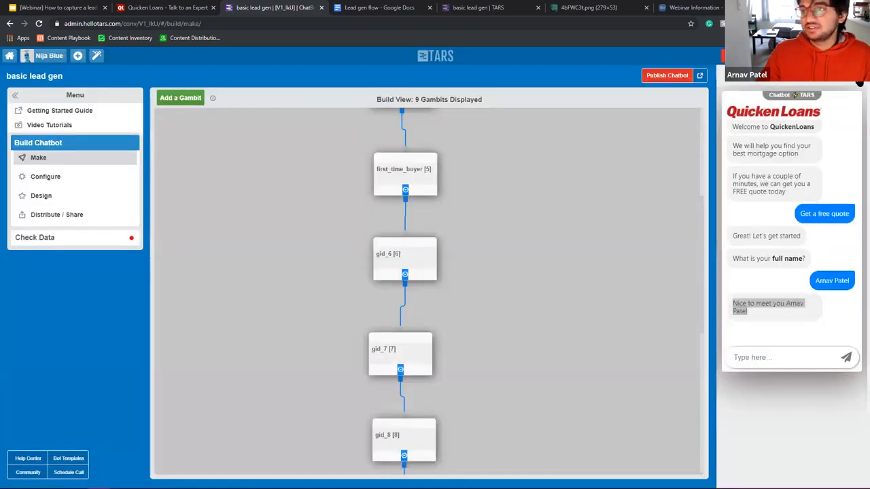
{"action": "left_click", "coordinate": [420, 175]}
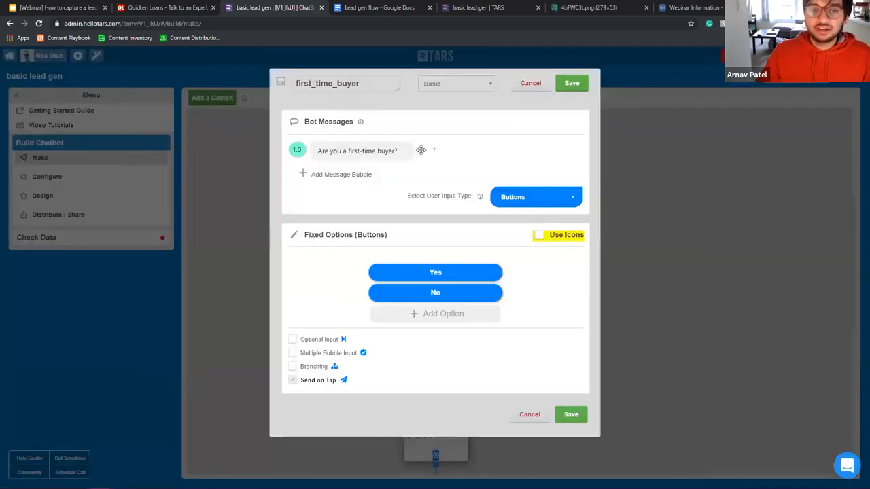
{"action": "left_click", "coordinate": [367, 173]}
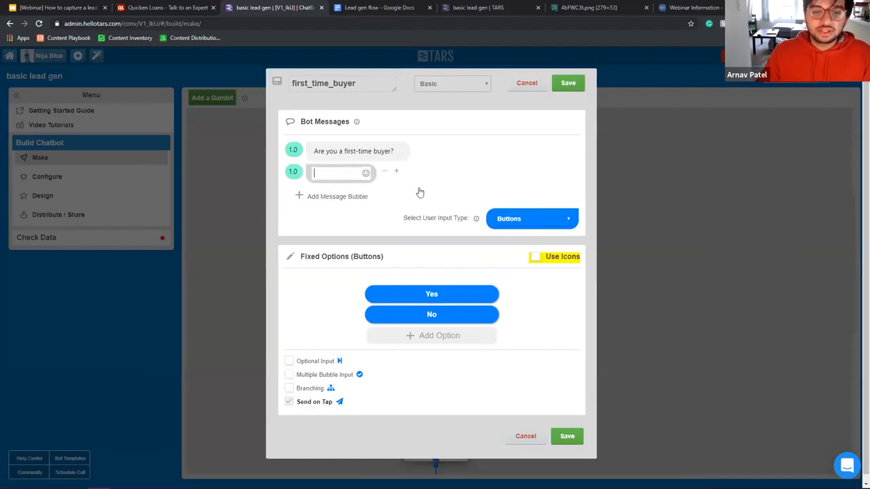
{"action": "left_click_drag", "start_coordinate": [384, 170], "coordinate": [383, 150]}
{"action": "left_click", "coordinate": [352, 155]}
{"action": "type", "text": "Got it!"}
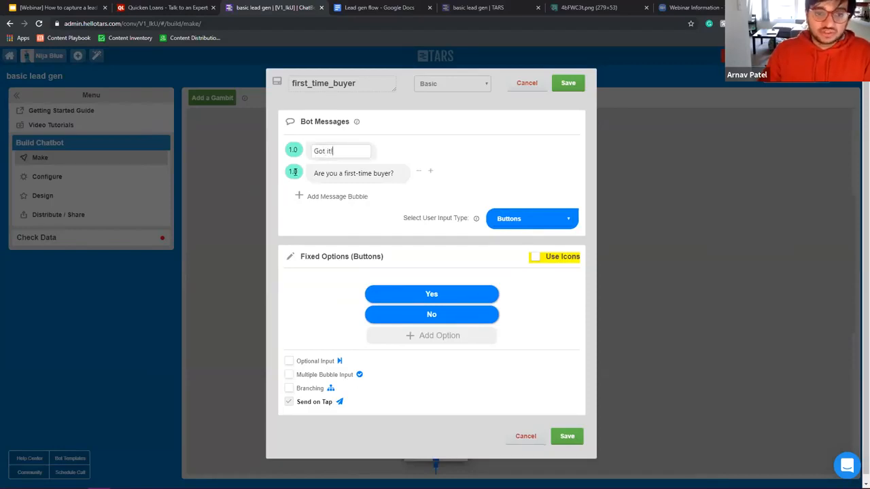
{"action": "left_click", "coordinate": [292, 172]}
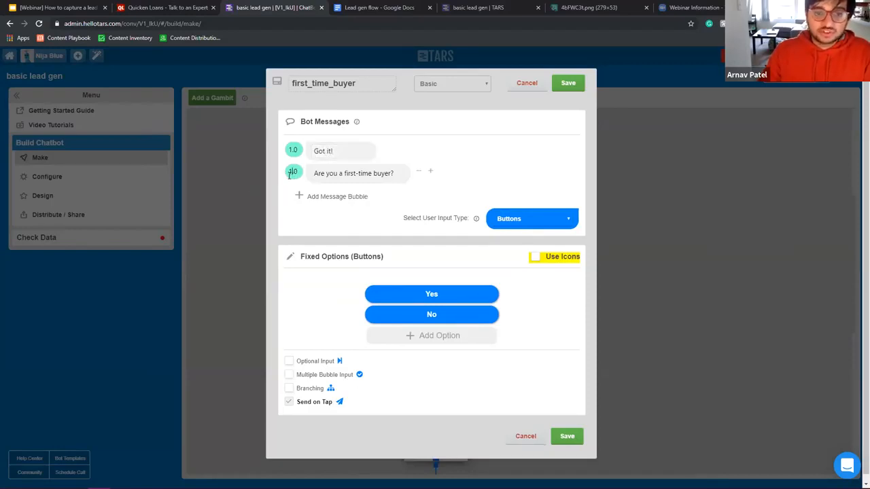
{"action": "left_click", "coordinate": [563, 90]}
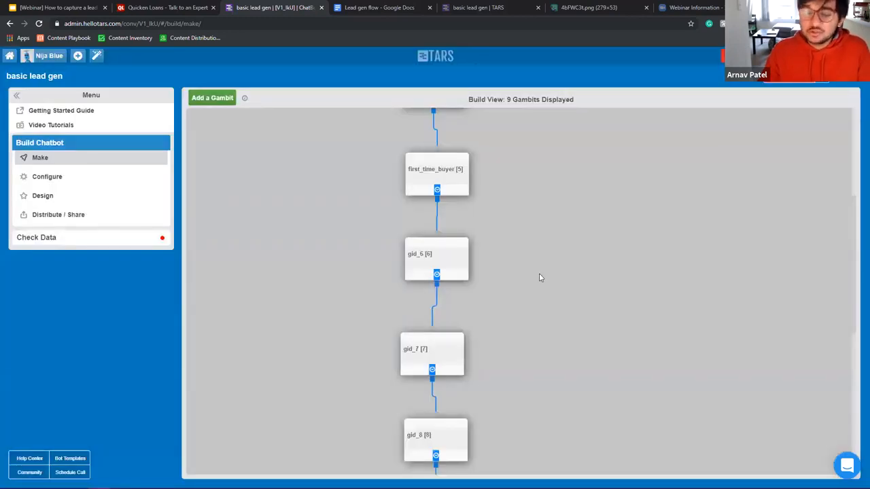
Step: Recheck the Got it! message in first_time_buyer and save again
{"action": "scroll", "coordinate": [531, 284], "scroll_direction": "down", "scroll_amount": 3}
{"action": "scroll", "coordinate": [519, 183], "scroll_direction": "up", "scroll_amount": 1}
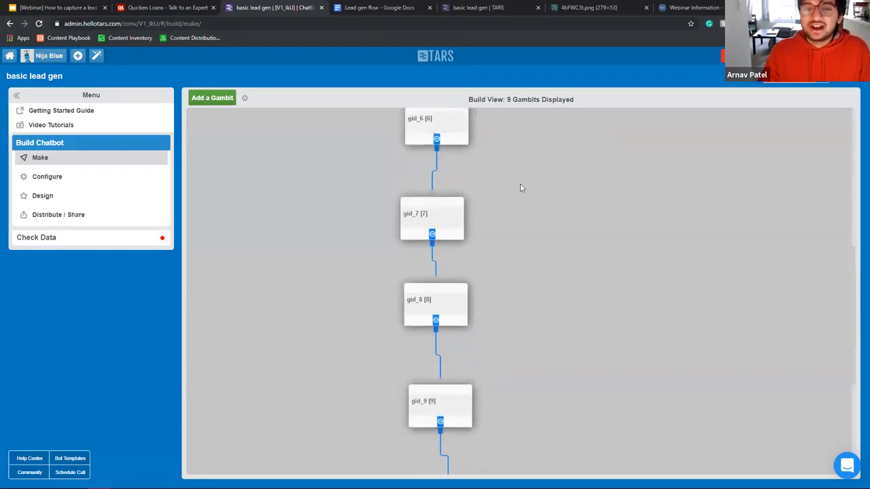
{"action": "scroll", "coordinate": [520, 188], "scroll_direction": "up", "scroll_amount": 3}
{"action": "left_click", "coordinate": [441, 272]}
{"action": "left_click_drag", "start_coordinate": [341, 148], "coordinate": [320, 97]}
{"action": "left_click", "coordinate": [567, 88]}
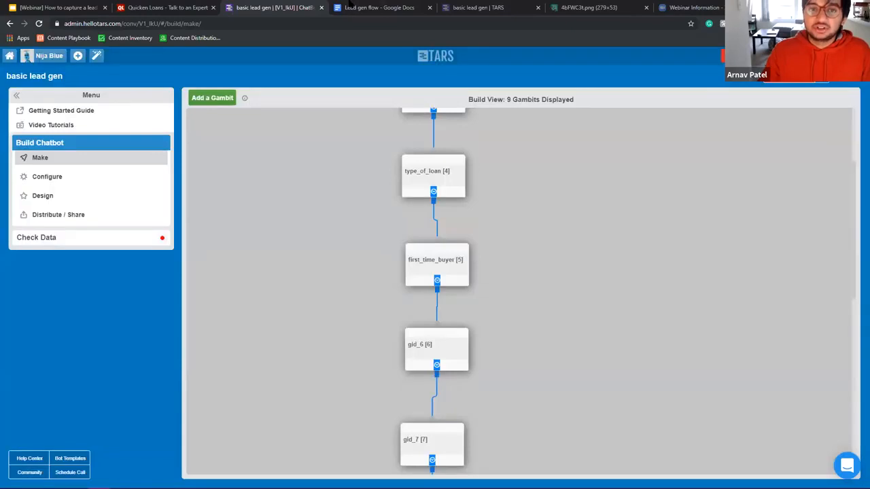
Step: Strike through First-time buyer in the Lead gen flow doc and select the purchase-timing line
{"action": "left_click", "coordinate": [379, 7]}
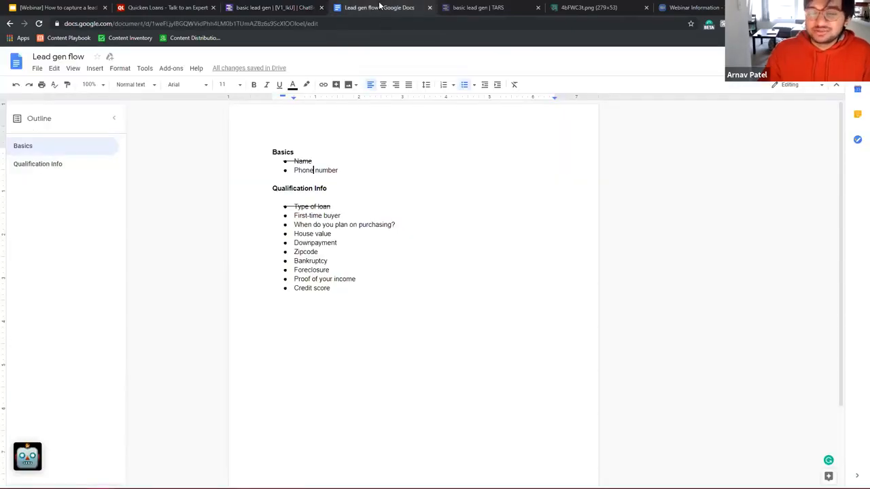
{"action": "triple_click", "coordinate": [318, 216]}
{"action": "key", "text": "alt+shift+5"}
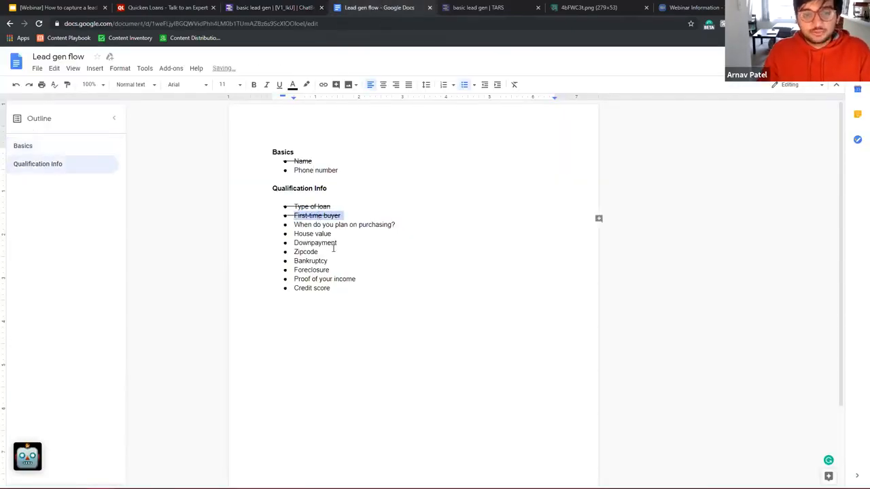
{"action": "triple_click", "coordinate": [354, 226]}
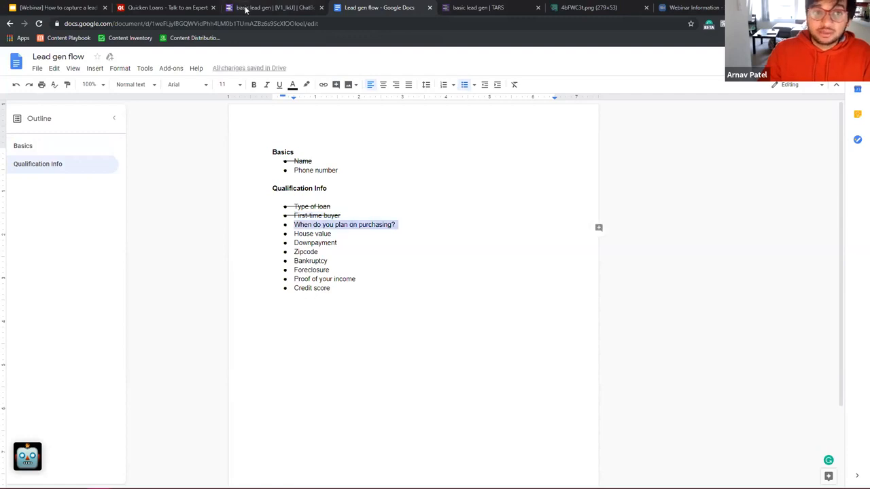
{"action": "left_click", "coordinate": [243, 7]}
Step: In the gid_6 gambit, replace the first bot message with 'Great!'
{"action": "left_click", "coordinate": [451, 350]}
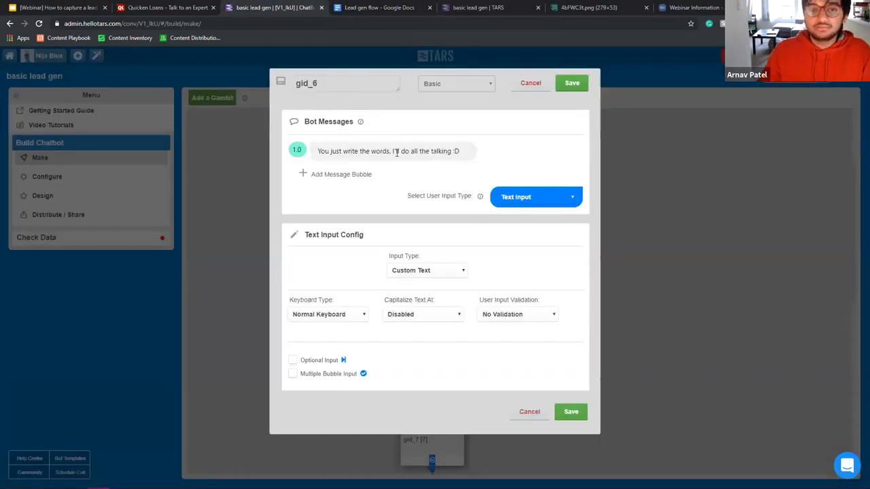
{"action": "triple_click", "coordinate": [395, 152]}
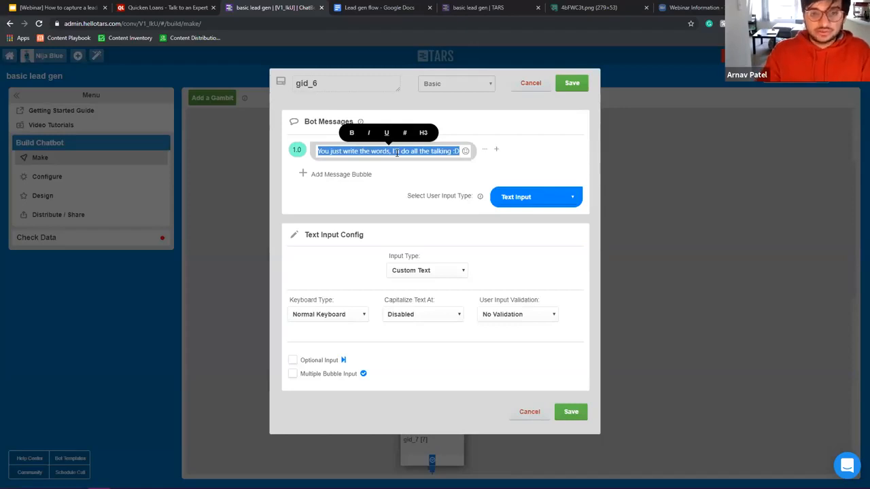
{"action": "type", "text": "Great!"}
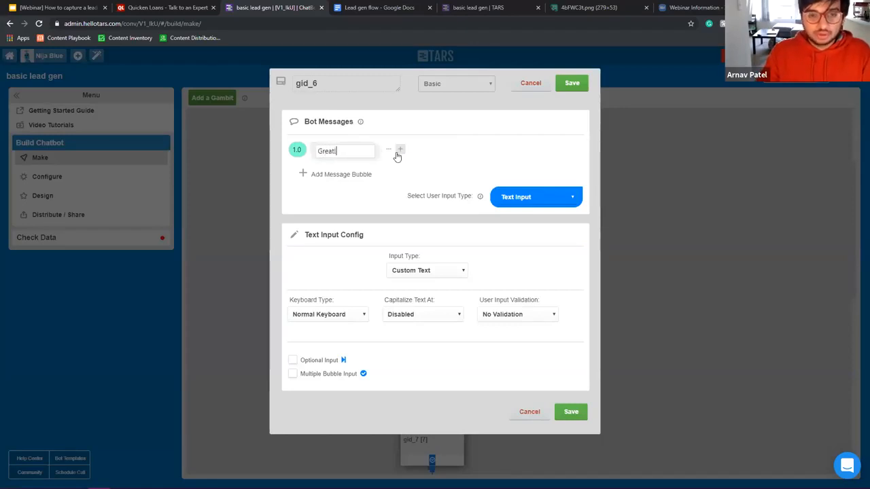
{"action": "left_click", "coordinate": [339, 175]}
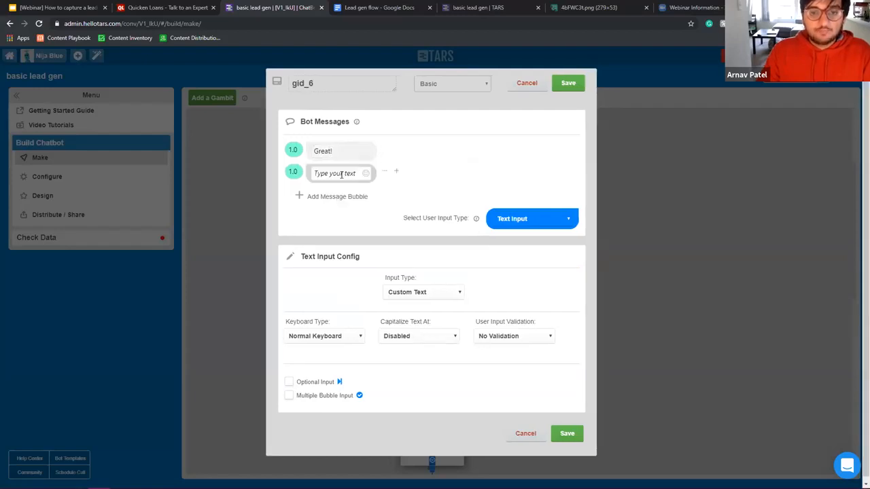
{"action": "left_click", "coordinate": [345, 151]}
{"action": "left_click_drag", "start_coordinate": [346, 151], "coordinate": [280, 145]}
Step: Rename the gambit to when_purchase and correct the typo in the name
{"action": "left_click", "coordinate": [338, 174]}
{"action": "left_click_drag", "start_coordinate": [364, 84], "coordinate": [156, 64]}
{"action": "type", "text": "wehn_purchase"}
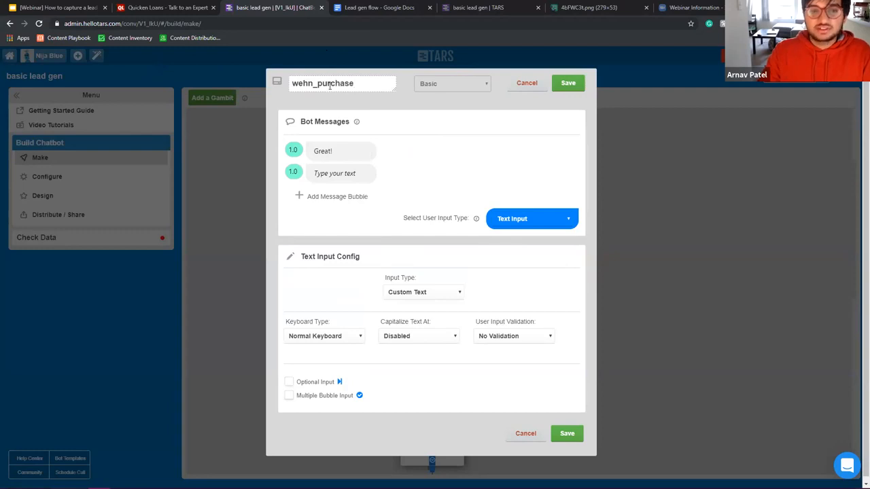
{"action": "key", "text": "ctrl+a"}
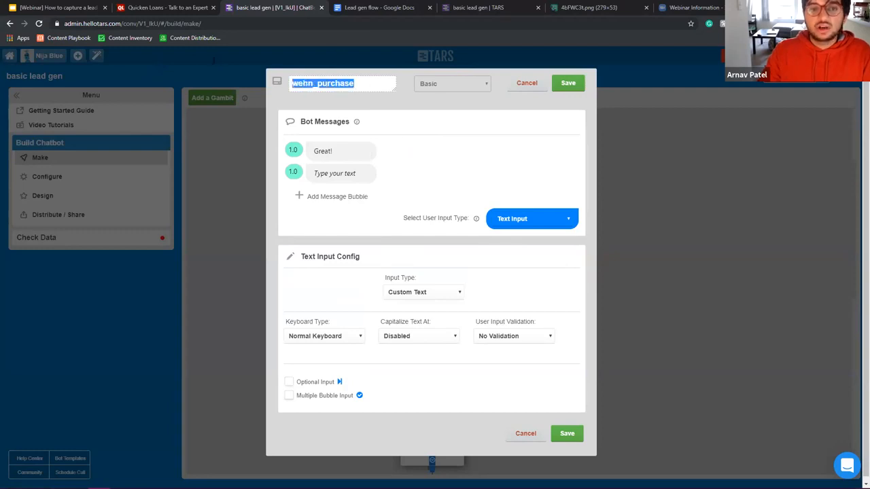
{"action": "left_click", "coordinate": [307, 87]}
{"action": "key", "text": "BackSpace"}
{"action": "key", "text": "Left"}
{"action": "type", "text": "h"}
Step: Add the question 'When do you plan on purchasing the home?' with Buttons as the answer type
{"action": "left_click", "coordinate": [329, 175]}
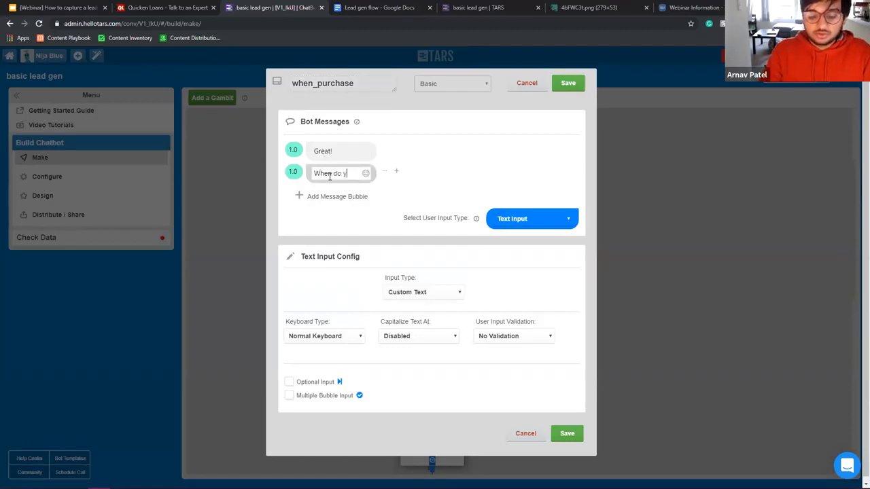
{"action": "type", "text": "When do you plan "}
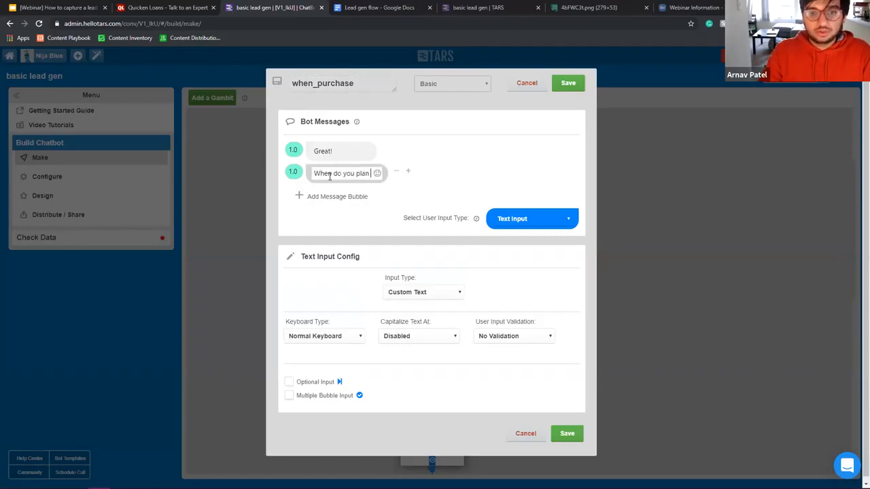
{"action": "type", "text": "on purcha"}
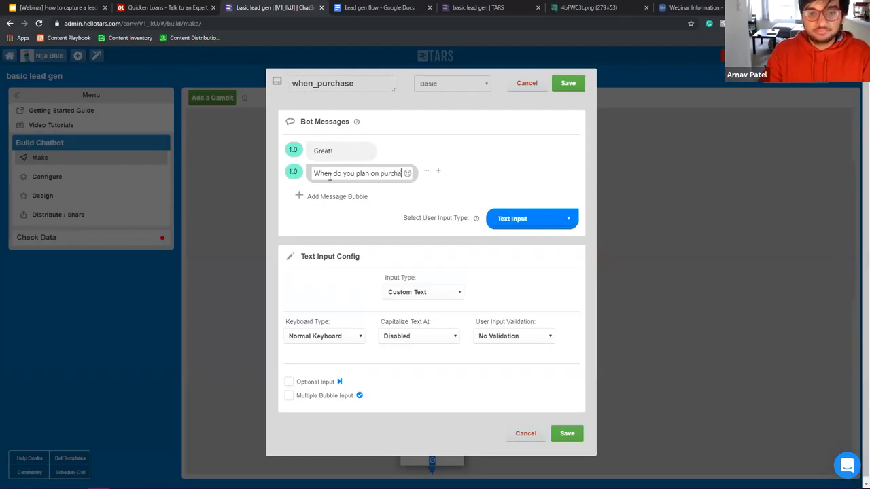
{"action": "type", "text": "sing the "}
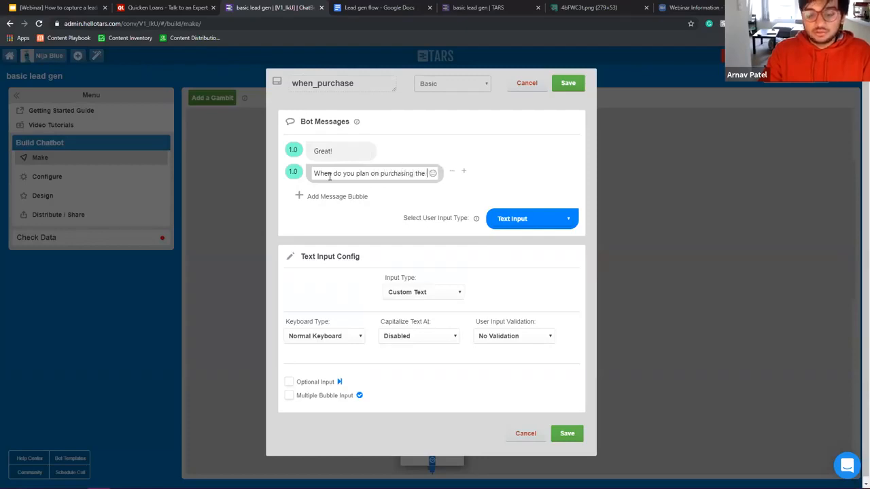
{"action": "type", "text": "home?"}
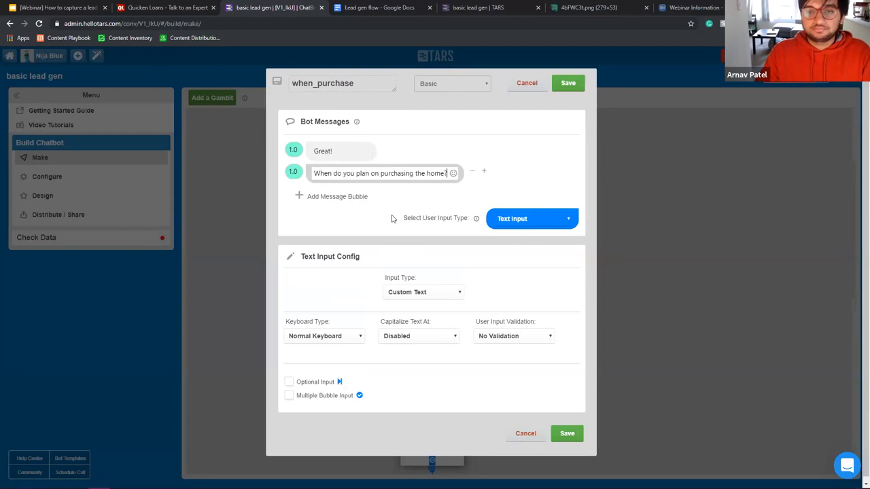
{"action": "left_click", "coordinate": [532, 219]}
{"action": "left_click", "coordinate": [530, 284]}
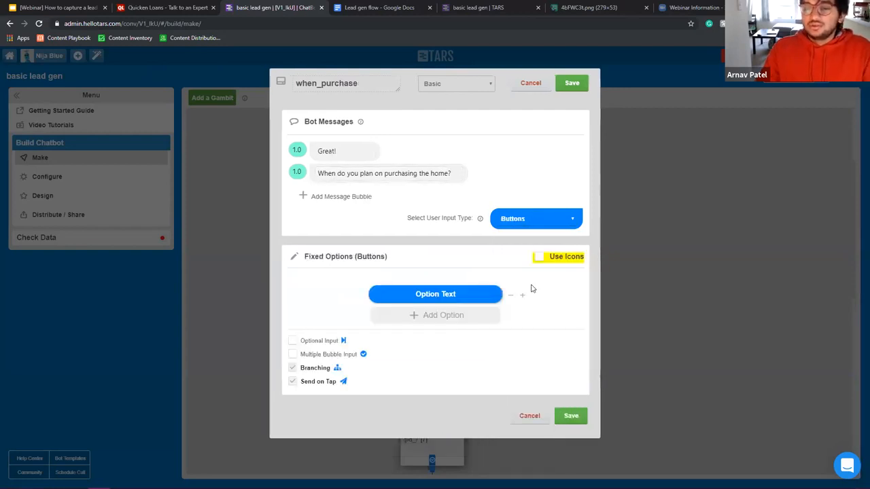
Step: Add three answer options, turn off branching, and label the first 'Immediately'
{"action": "left_click", "coordinate": [435, 296]}
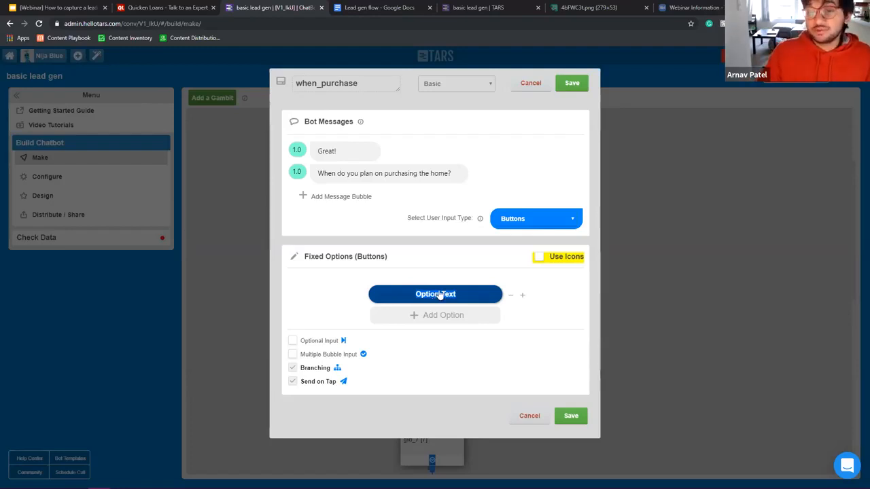
{"action": "left_click", "coordinate": [441, 319]}
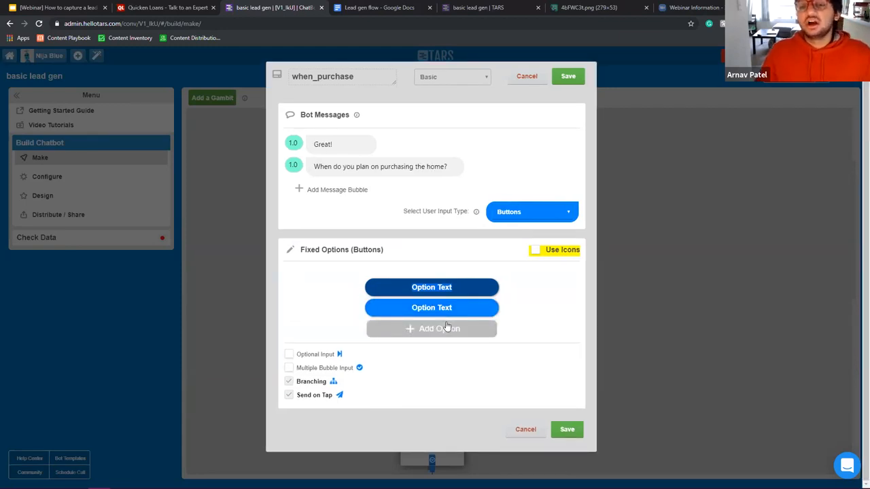
{"action": "left_click", "coordinate": [442, 330]}
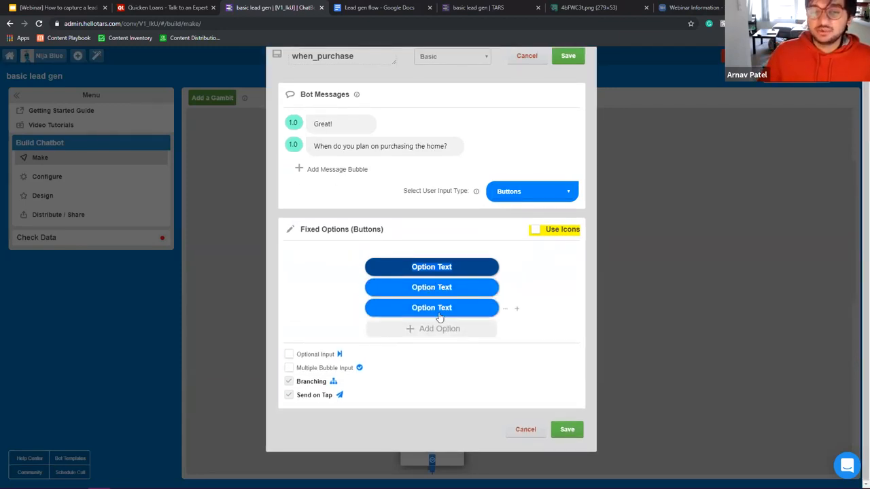
{"action": "left_click", "coordinate": [309, 382]}
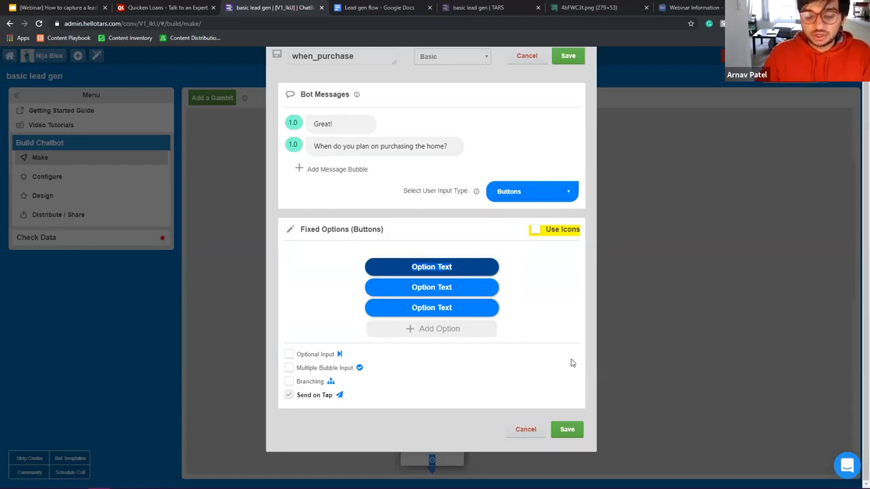
{"action": "type", "text": "IMmediately"}
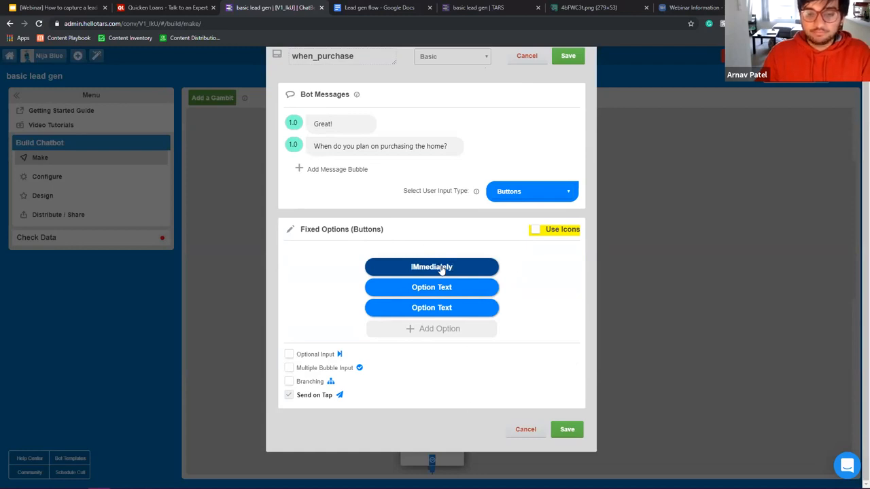
{"action": "left_click", "coordinate": [419, 268]}
{"action": "key", "text": "BackSpace"}
{"action": "type", "text": "m"}
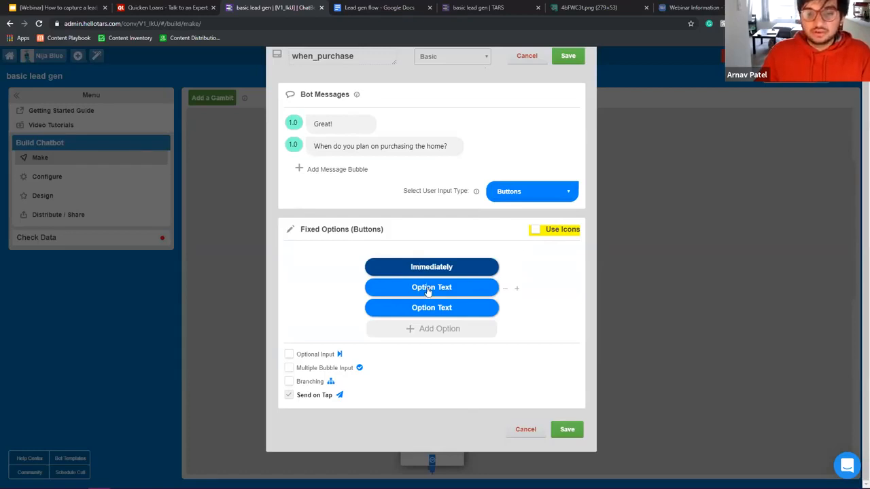
Step: Label the remaining answers '2-3 Months', '3-6 Months', '6+ months' and 'Undecided'
{"action": "left_click", "coordinate": [428, 290]}
{"action": "type", "text": "2-3"}
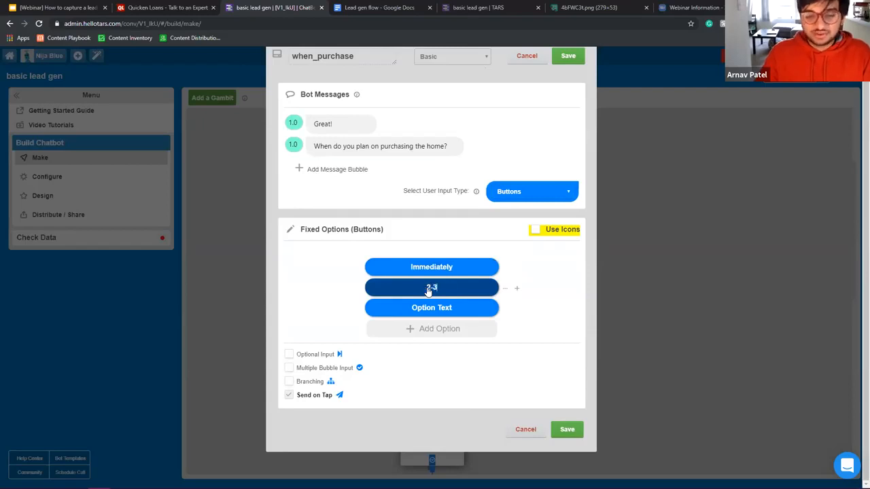
{"action": "type", "text": " Months"}
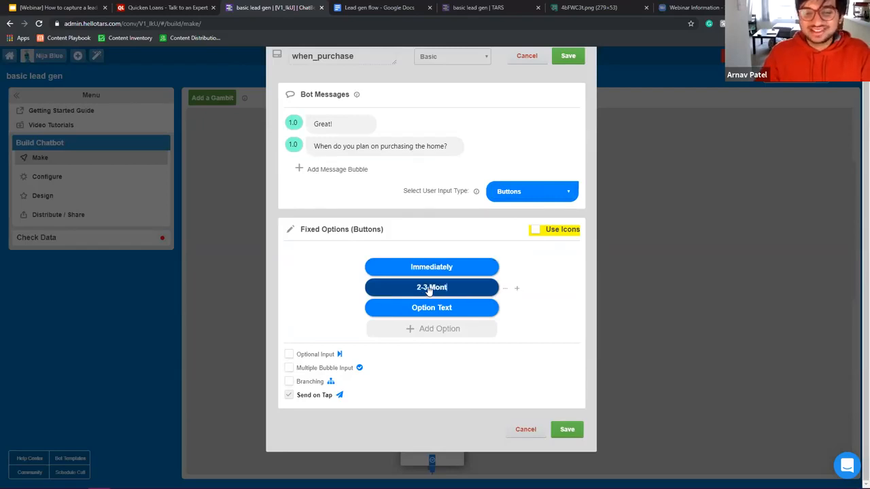
{"action": "left_click", "coordinate": [431, 308]}
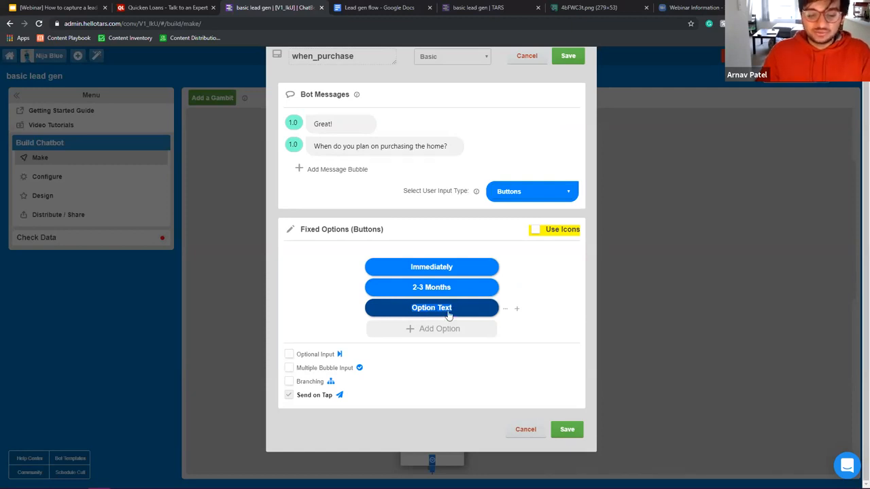
{"action": "type", "text": "3-6 Months"}
{"action": "left_click", "coordinate": [445, 340]}
{"action": "type", "text": "6+ months"}
{"action": "left_click", "coordinate": [434, 331]}
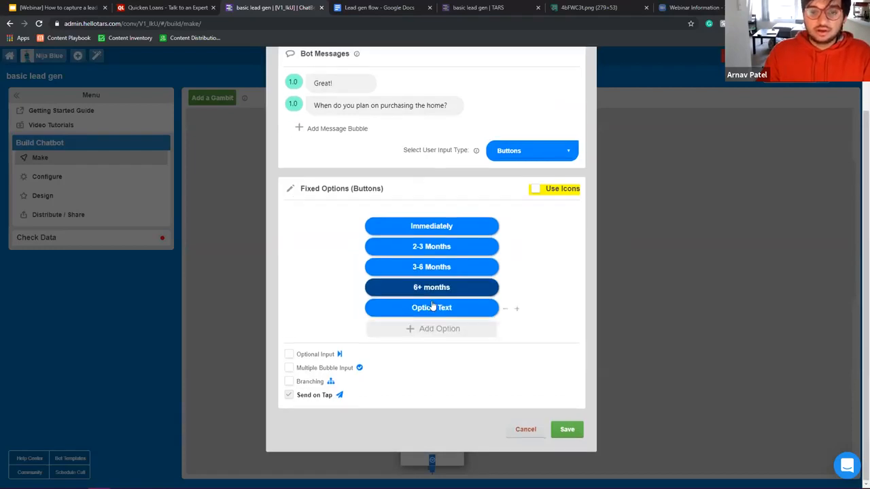
{"action": "left_click", "coordinate": [429, 309]}
{"action": "key", "text": "BackSpace"}
{"action": "type", "text": "Unde"}
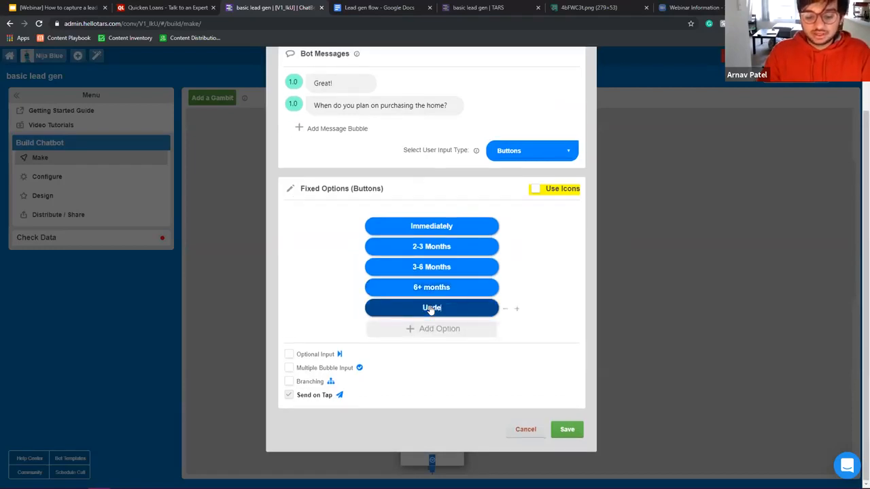
{"action": "type", "text": "cided"}
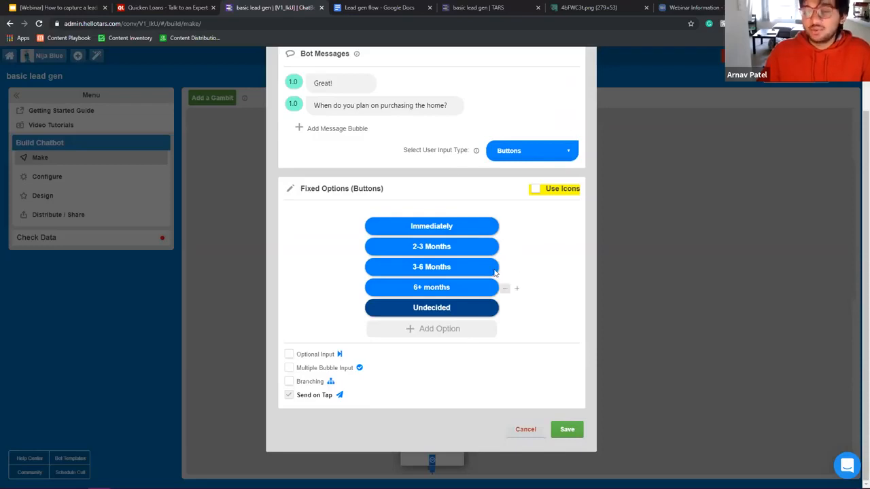
Step: Review the House value item in the Lead gen flow doc, then return to the builder
{"action": "scroll", "coordinate": [529, 305], "scroll_direction": "up", "scroll_amount": 1}
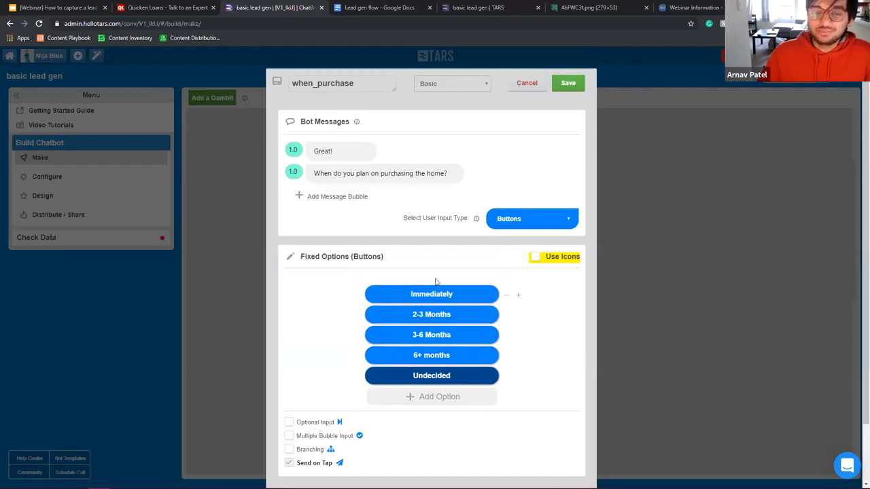
{"action": "left_click", "coordinate": [367, 7]}
{"action": "left_click", "coordinate": [306, 233]}
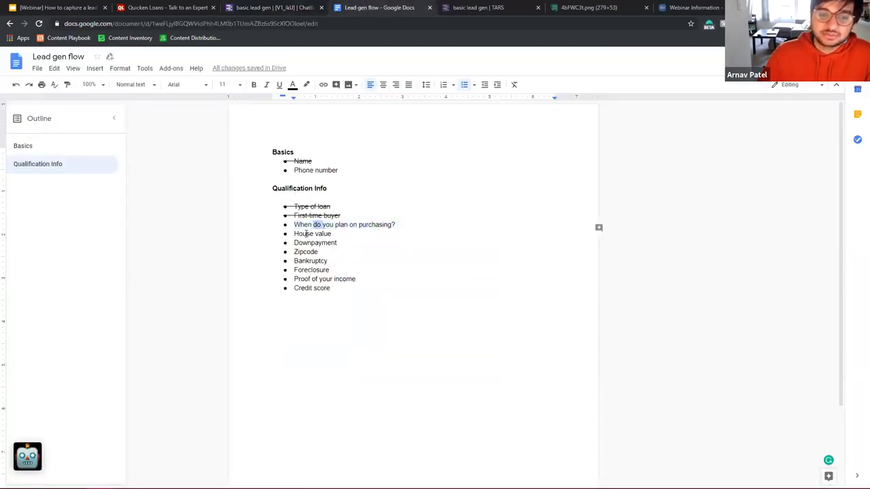
{"action": "left_click_drag", "start_coordinate": [322, 236], "coordinate": [379, 234]}
{"action": "left_click", "coordinate": [290, 6]}
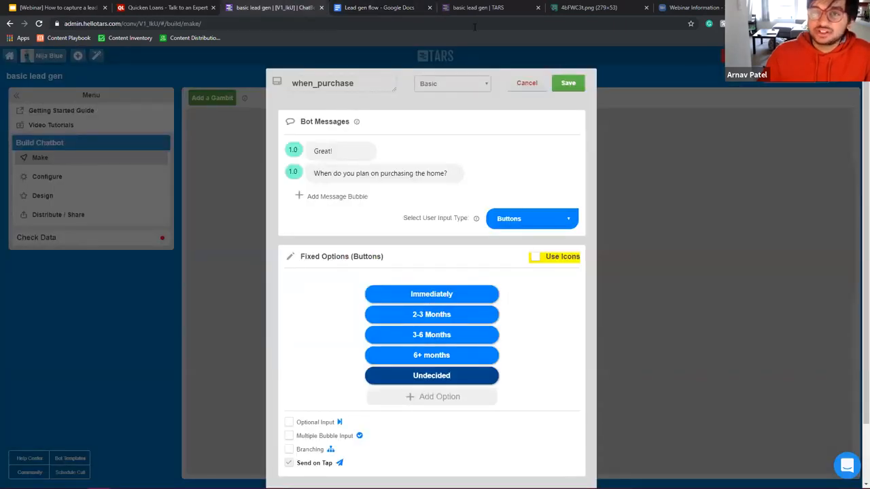
Step: Save when_purchase, then reopen it and save it with branching turned on
{"action": "left_click", "coordinate": [568, 83]}
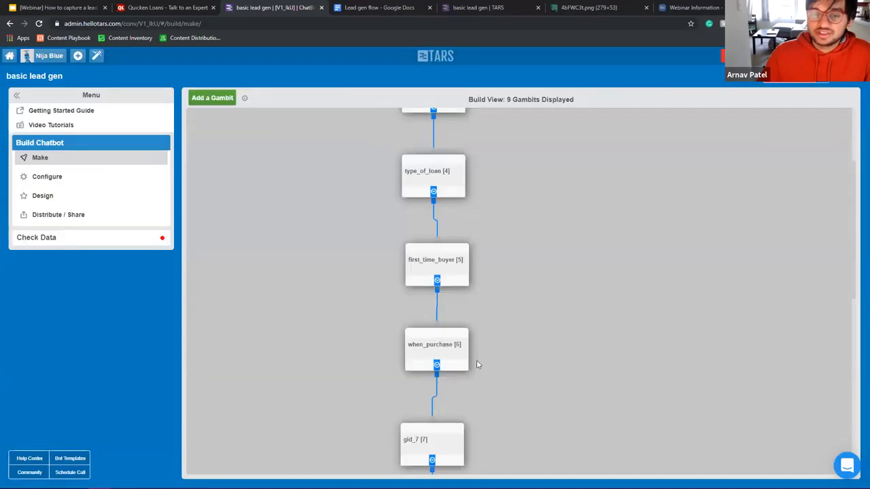
{"action": "scroll", "coordinate": [475, 363], "scroll_direction": "down", "scroll_amount": 5}
{"action": "scroll", "coordinate": [460, 319], "scroll_direction": "down", "scroll_amount": 2}
{"action": "scroll", "coordinate": [463, 310], "scroll_direction": "up", "scroll_amount": 8}
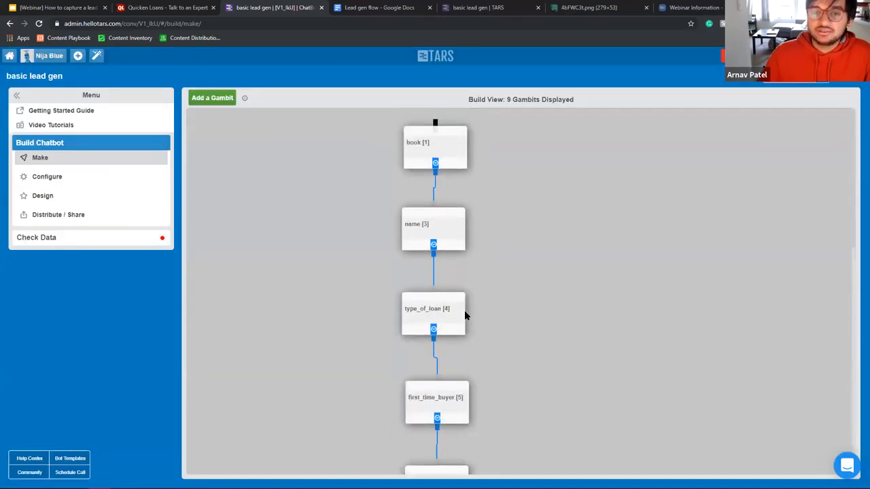
{"action": "scroll", "coordinate": [464, 310], "scroll_direction": "down", "scroll_amount": 3}
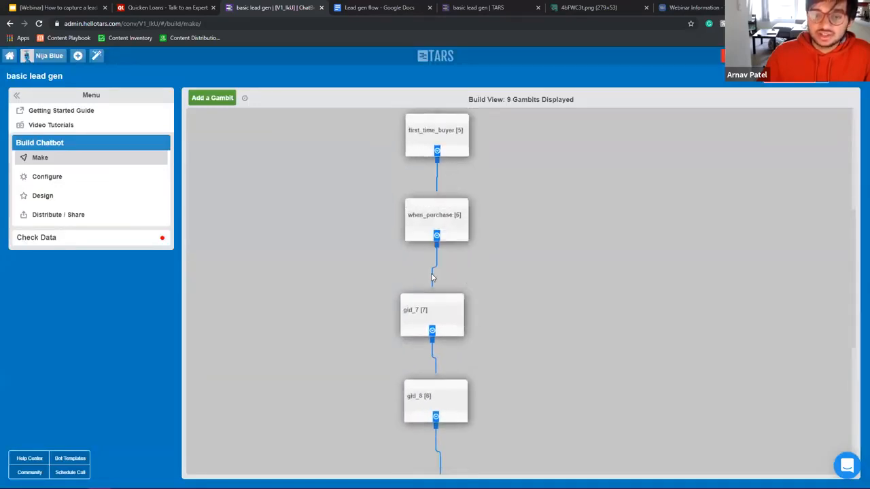
{"action": "left_click", "coordinate": [440, 220]}
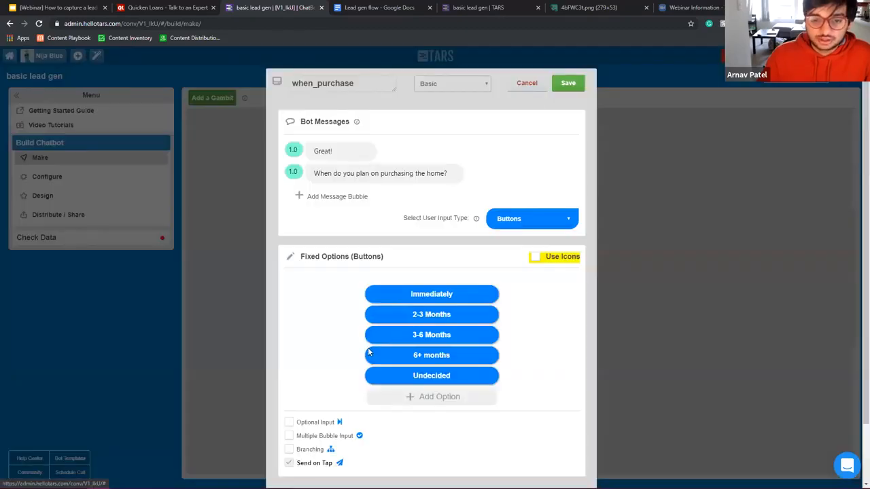
{"action": "left_click", "coordinate": [289, 449]}
{"action": "left_click", "coordinate": [568, 83]}
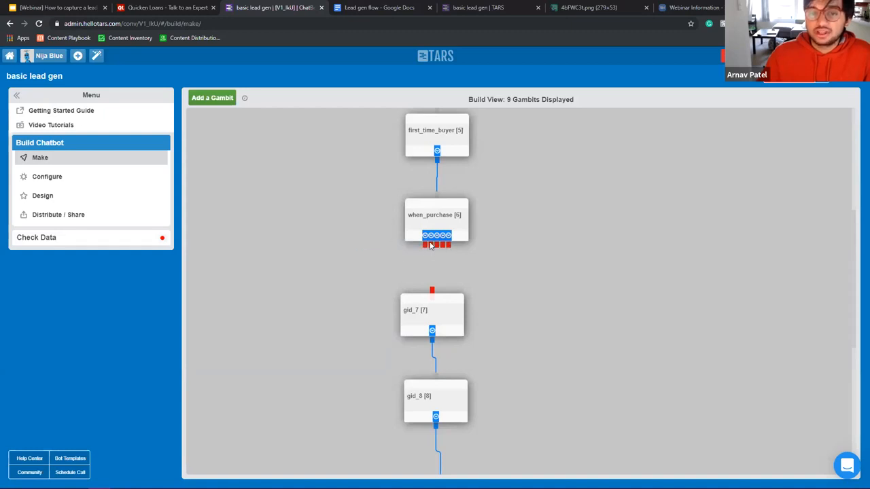
Step: Reopen when_purchase and save it with branching turned off again
{"action": "left_click", "coordinate": [435, 216]}
{"action": "left_click", "coordinate": [290, 450]}
{"action": "left_click", "coordinate": [568, 83]}
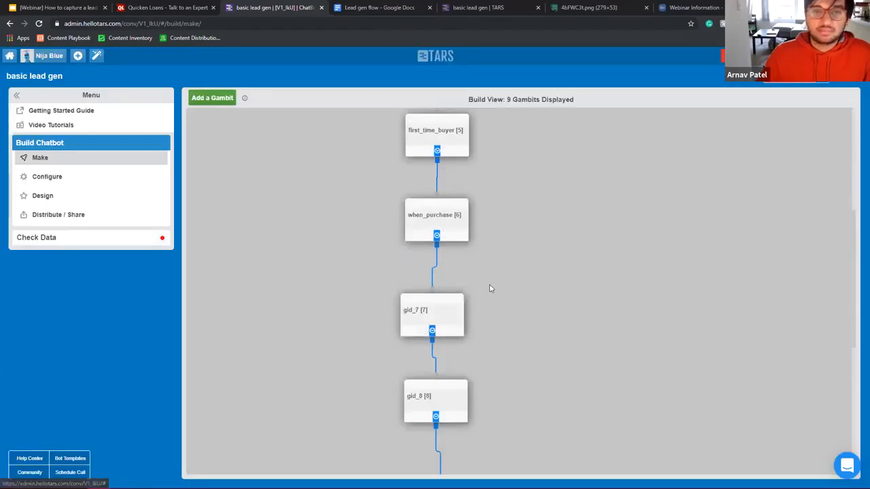
{"action": "left_click", "coordinate": [380, 7]}
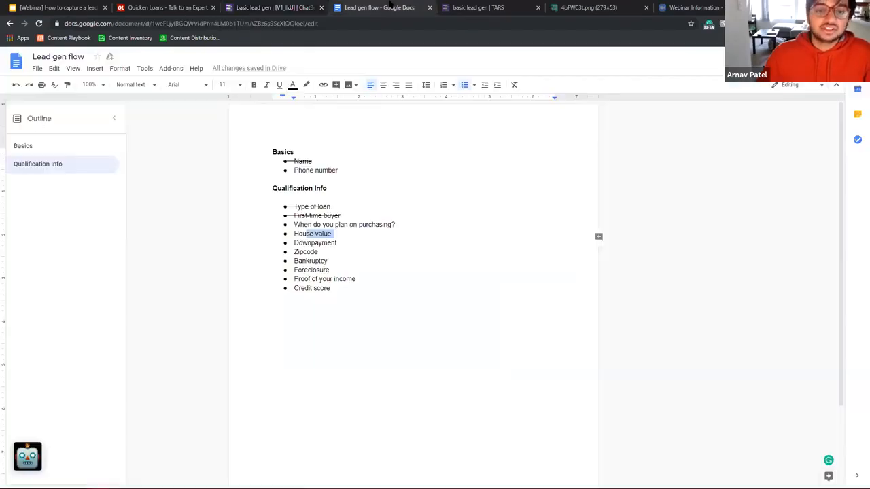
Step: Strike through 'When do you plan on purchasing?' in the Lead gen flow list
{"action": "double_click", "coordinate": [376, 224]}
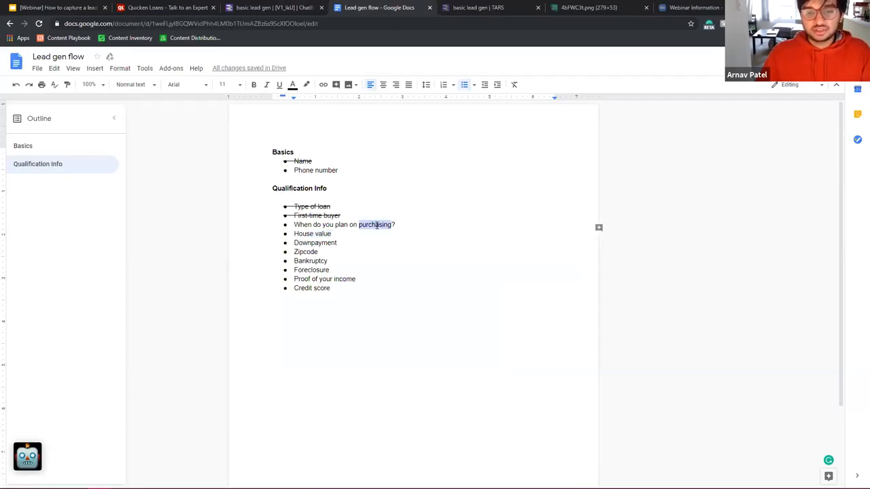
{"action": "triple_click", "coordinate": [377, 225]}
{"action": "key", "text": "alt+shift+5"}
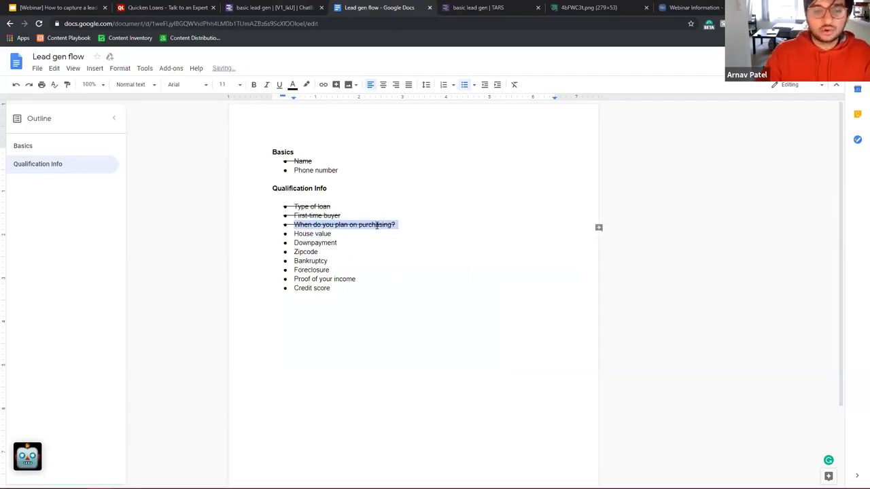
{"action": "left_click", "coordinate": [337, 242], "text": "shift"}
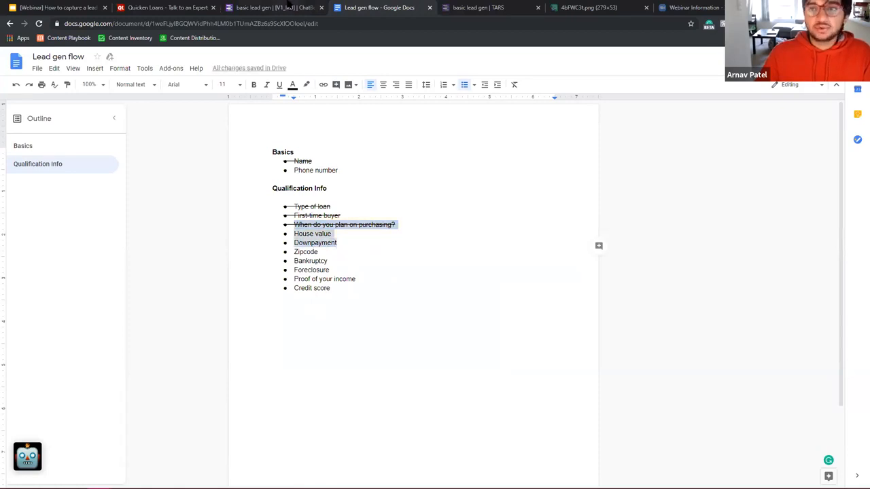
Step: Rename the gid_7 gambit in TARS to house_value
{"action": "left_click", "coordinate": [291, 7]}
{"action": "left_click", "coordinate": [438, 322]}
{"action": "triple_click", "coordinate": [355, 86]}
{"action": "type", "text": "house_value"}
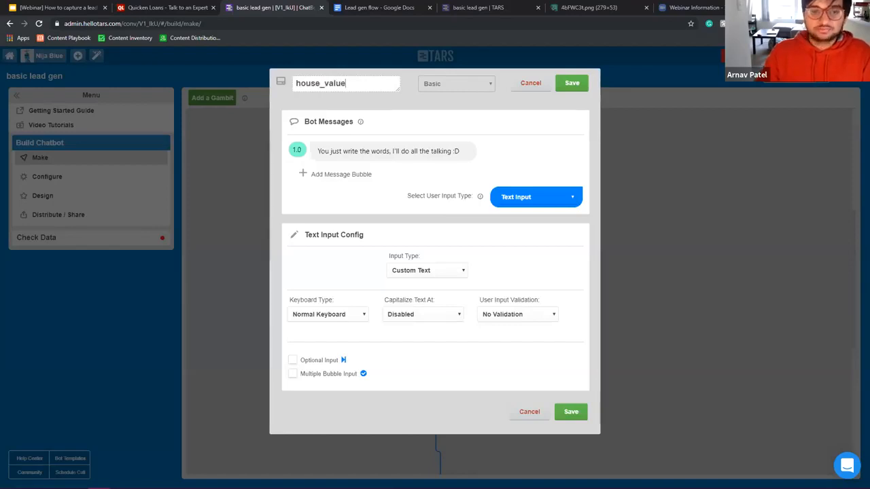
Step: Set house_value's first message to 'Thanks' and draft a second bubble 'Do you have a sense of how mu'
{"action": "double_click", "coordinate": [365, 151]}
{"action": "triple_click", "coordinate": [367, 151]}
{"action": "type", "text": "Thanks"}
{"action": "left_click", "coordinate": [348, 175]}
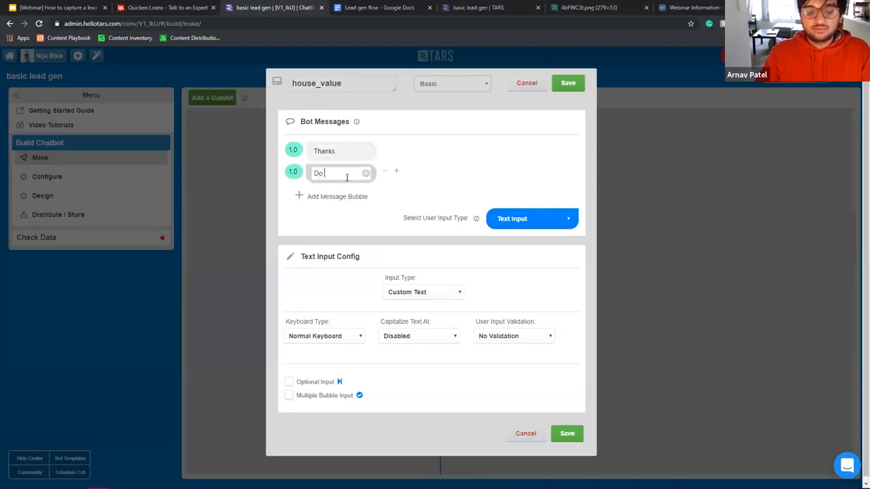
{"action": "type", "text": "Do you have a s"}
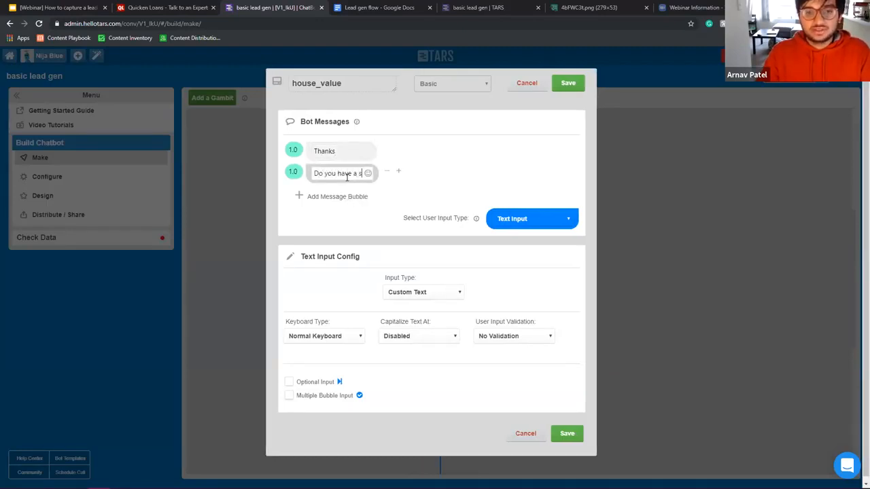
{"action": "type", "text": "ense of how mu"}
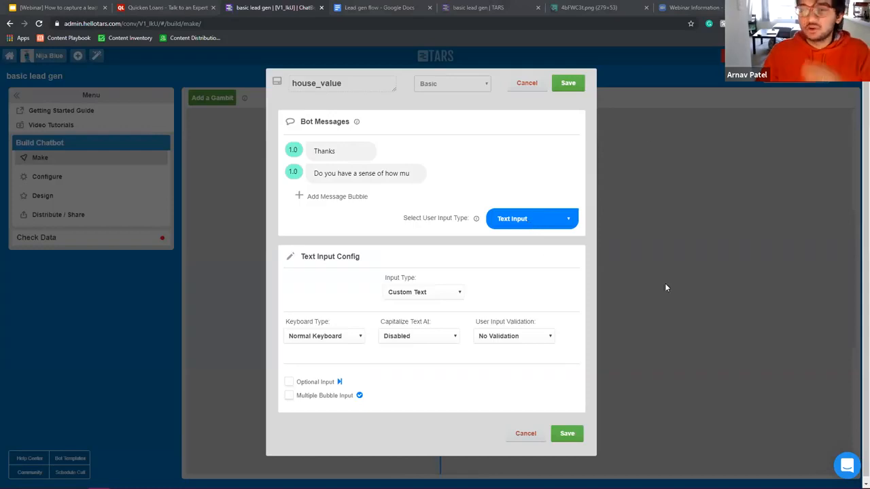
{"action": "left_click", "coordinate": [406, 173]}
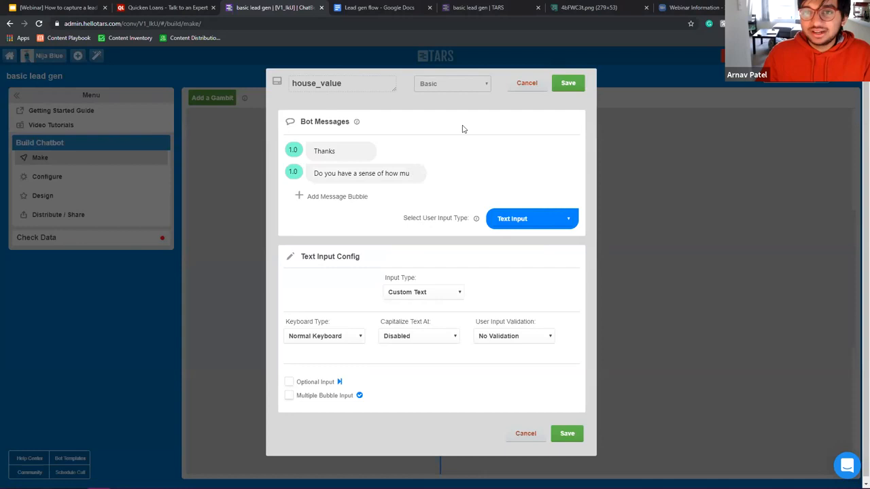
{"action": "left_click", "coordinate": [362, 7]}
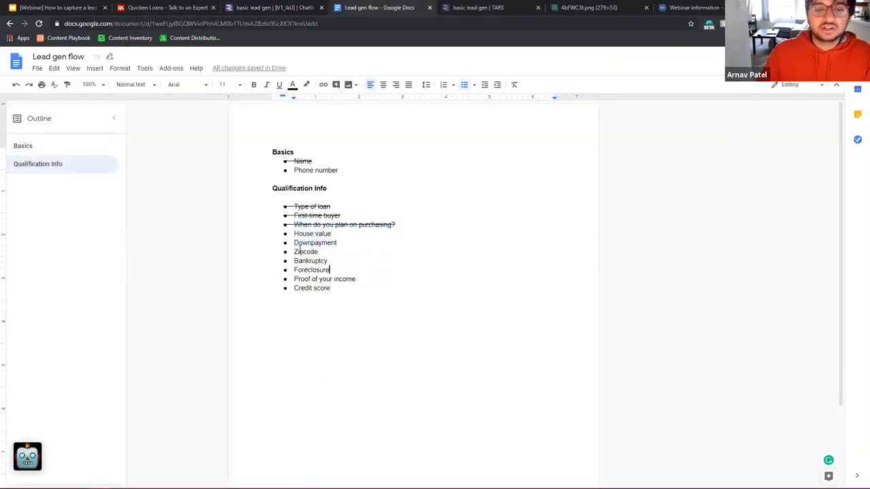
Step: Delete the Bankruptcy, Foreclosure and Proof of your income lines and the leftover empty bullet
{"action": "left_click_drag", "start_coordinate": [293, 251], "coordinate": [352, 269]}
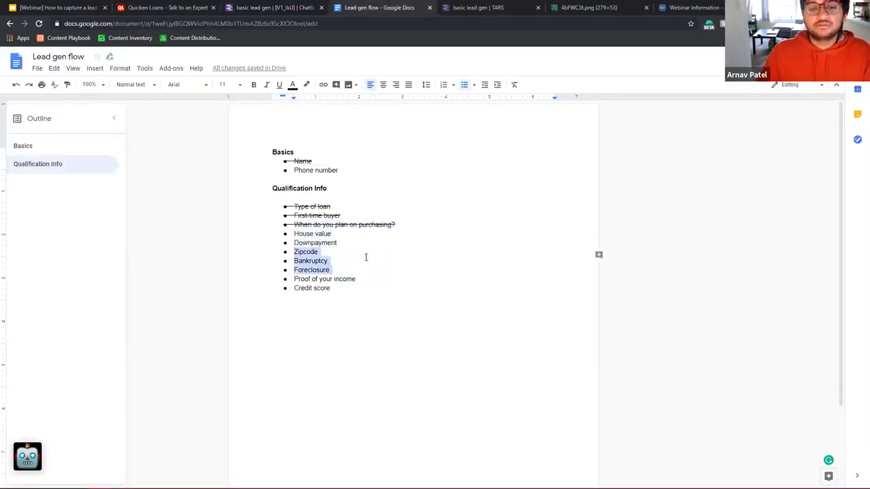
{"action": "left_click", "coordinate": [363, 258]}
{"action": "left_click_drag", "start_coordinate": [343, 262], "coordinate": [278, 256]}
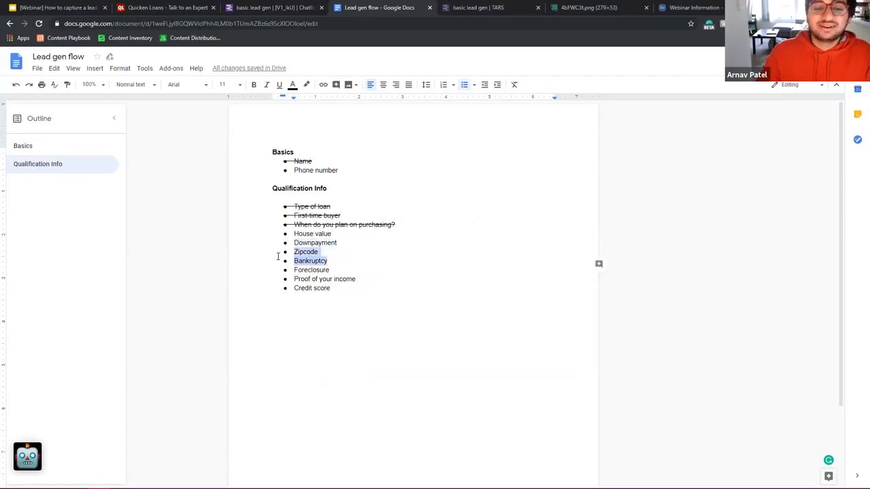
{"action": "left_click", "coordinate": [363, 274]}
{"action": "left_click_drag", "start_coordinate": [365, 278], "coordinate": [287, 262]}
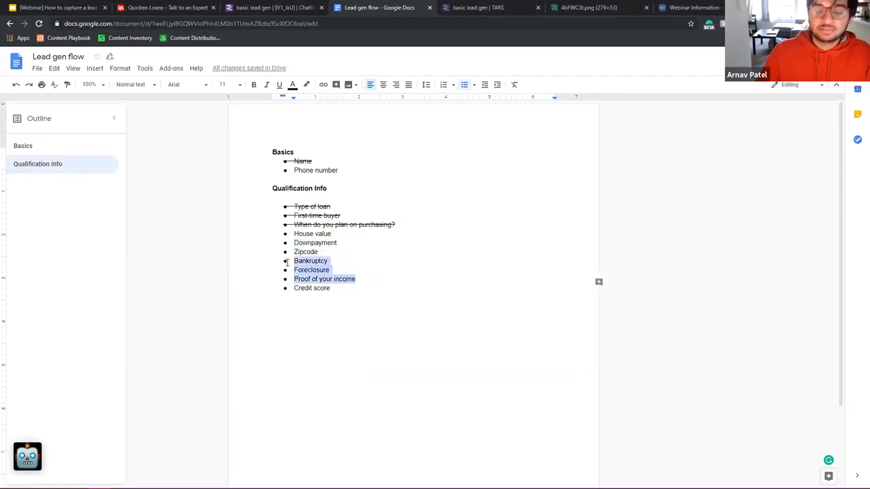
{"action": "key", "text": "BackSpace"}
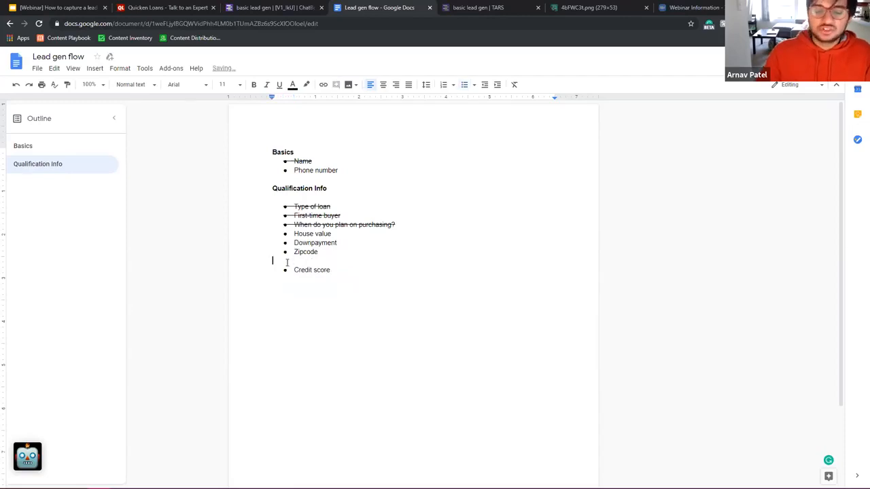
{"action": "key", "text": "BackSpace"}
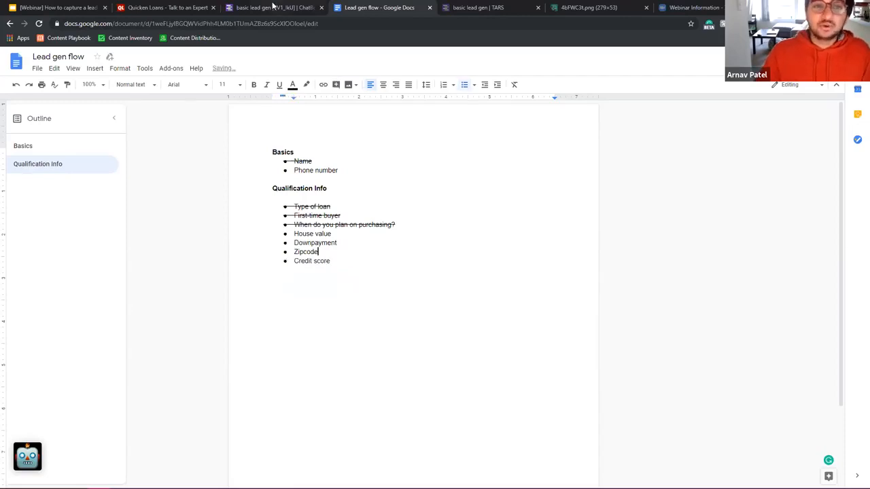
{"action": "left_click", "coordinate": [272, 7]}
Step: Finish the question as 'Do you have a sense of how much the house is going to cost?', choose Number Keyboard, and save
{"action": "left_click_drag", "start_coordinate": [406, 173], "coordinate": [409, 173]}
{"action": "left_click", "coordinate": [408, 173]}
{"action": "type", "text": "ch"}
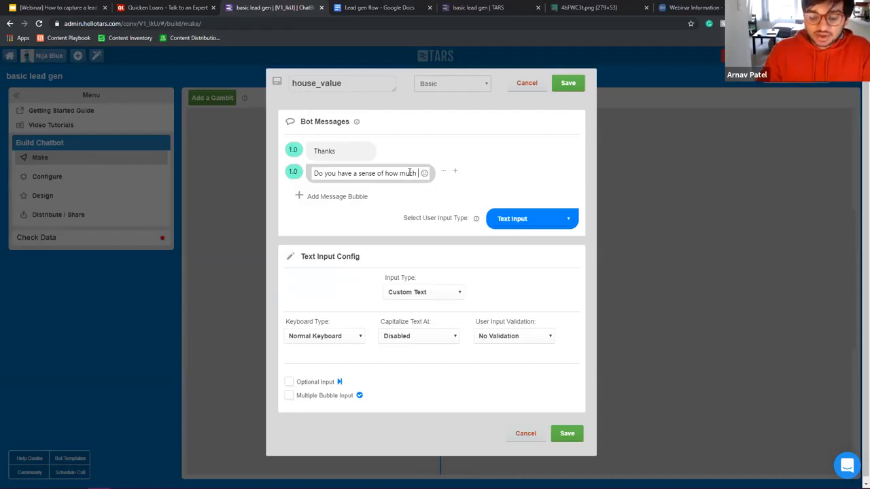
{"action": "type", "text": "the house "}
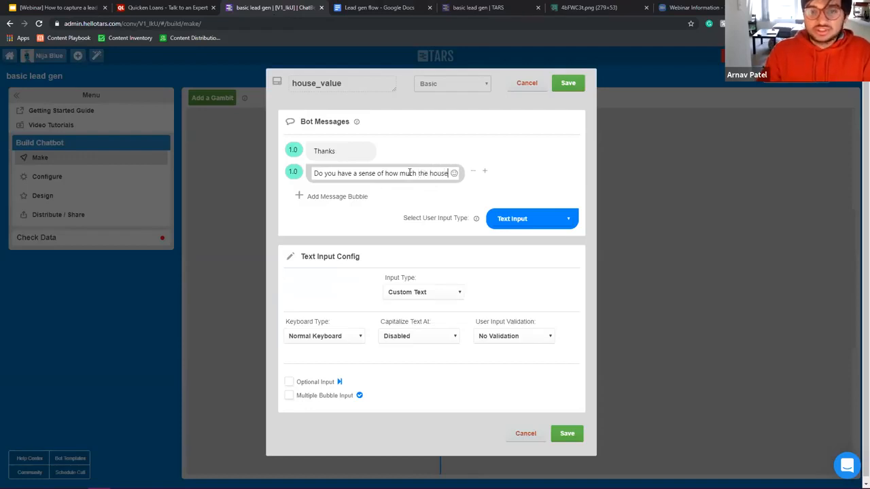
{"action": "type", "text": "is going to cost?"}
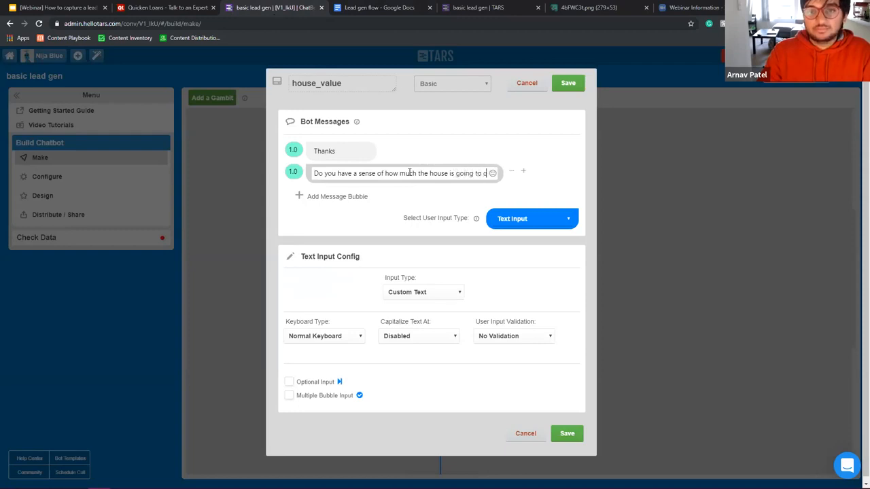
{"action": "left_click", "coordinate": [411, 300]}
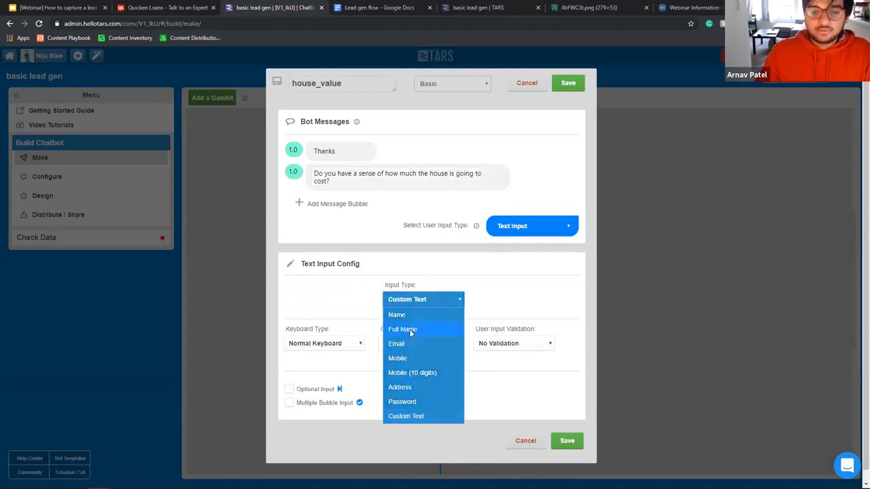
{"action": "left_click", "coordinate": [320, 343]}
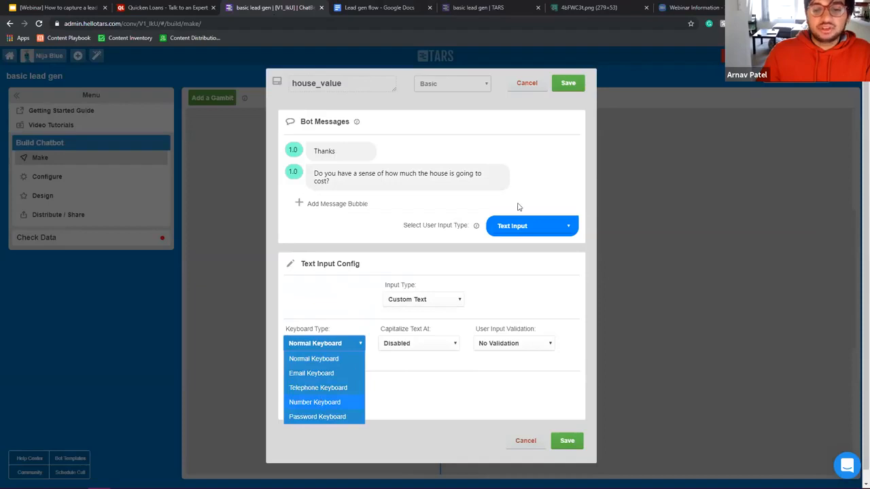
{"action": "key", "text": "Return"}
{"action": "left_click", "coordinate": [572, 84]}
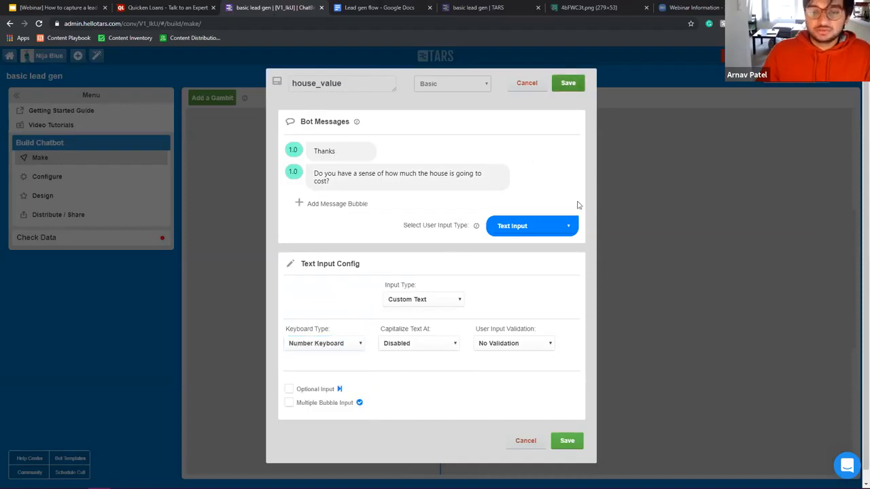
{"action": "scroll", "coordinate": [575, 206], "scroll_direction": "down", "scroll_amount": 5}
{"action": "scroll", "coordinate": [534, 180], "scroll_direction": "up", "scroll_amount": 3}
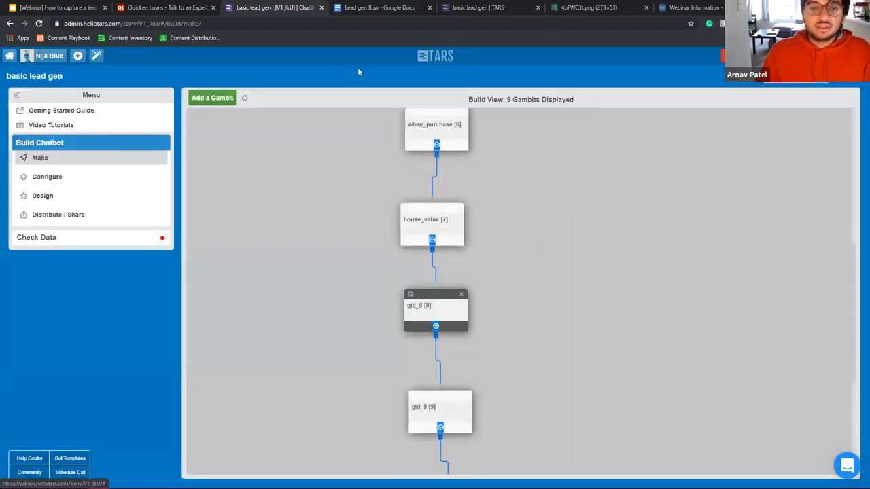
Step: Rename gid_8 to downpayment, start its message with 'And how much', and save it and house_value
{"action": "left_click_drag", "start_coordinate": [322, 83], "coordinate": [38, 75]}
{"action": "type", "text": "downpayment"}
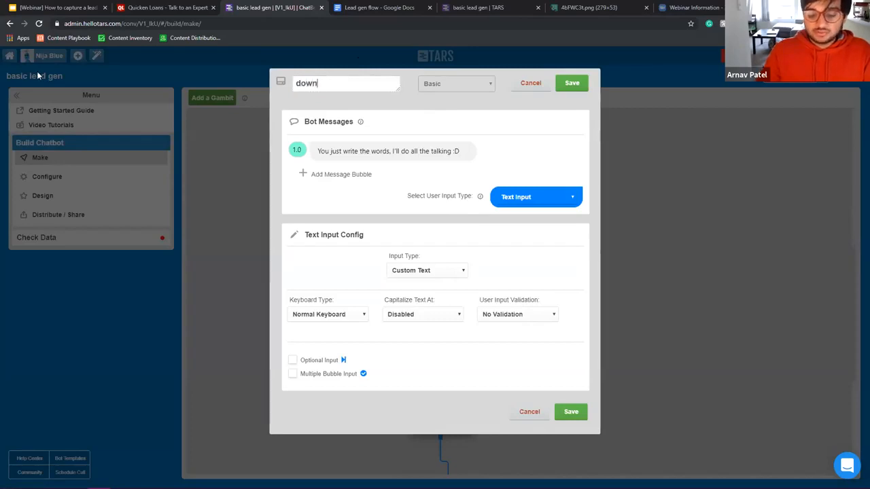
{"action": "left_click", "coordinate": [363, 149]}
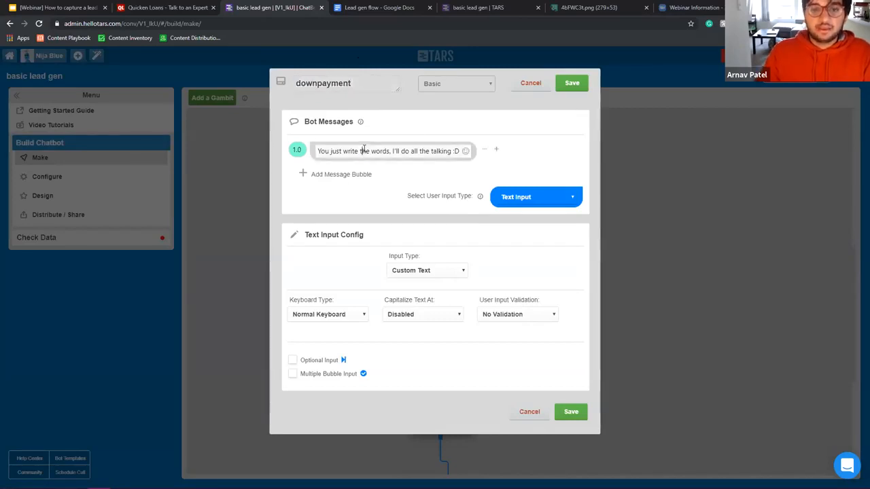
{"action": "key", "text": "ctrl+a"}
{"action": "type", "text": "And how much"}
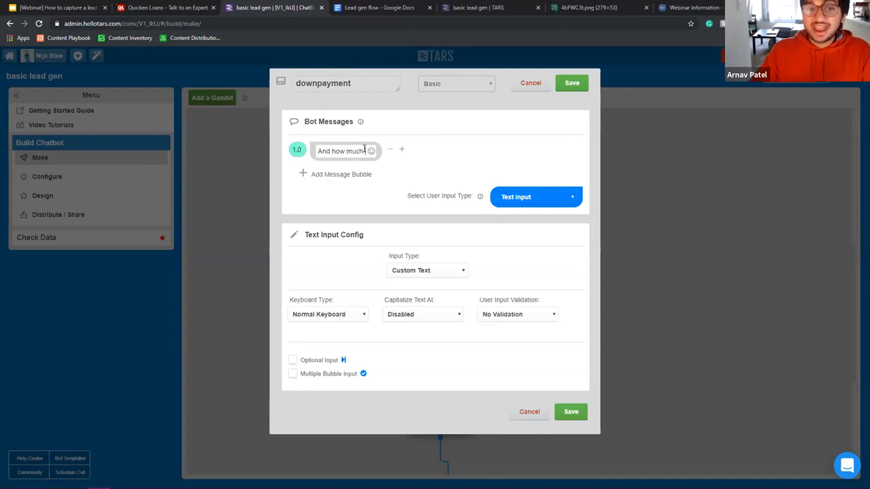
{"action": "left_click", "coordinate": [568, 86]}
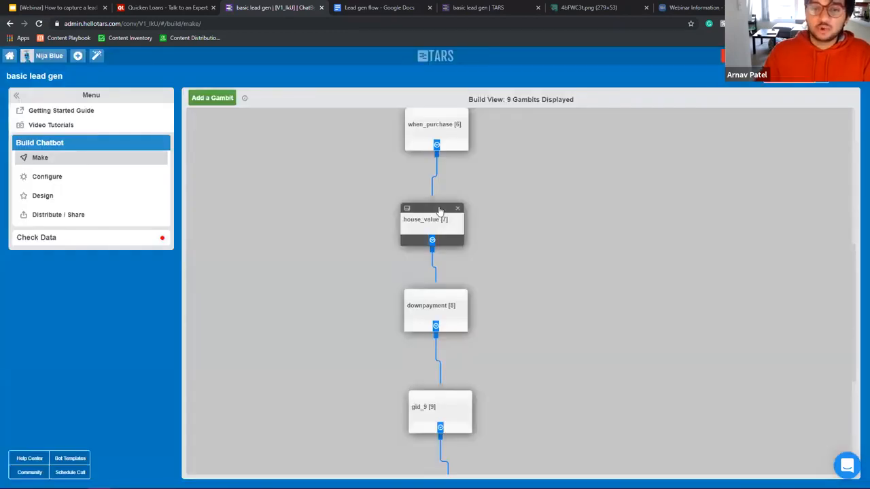
{"action": "left_click", "coordinate": [418, 228]}
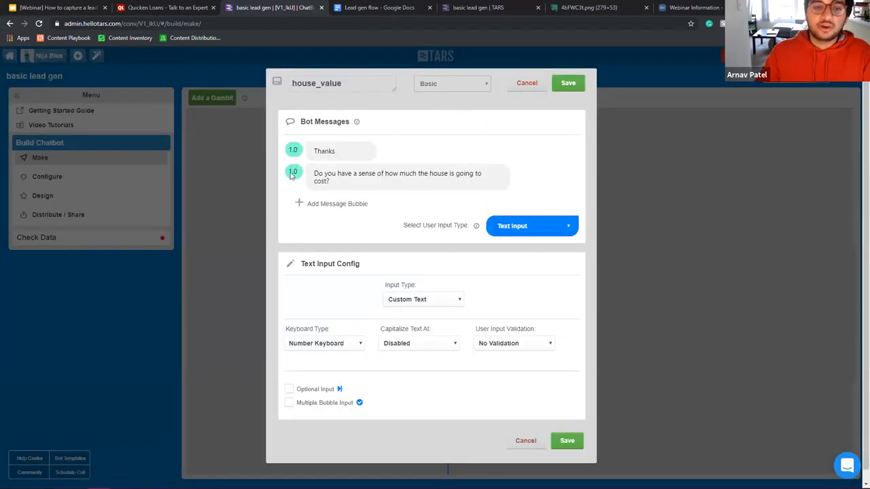
{"action": "left_click", "coordinate": [574, 85]}
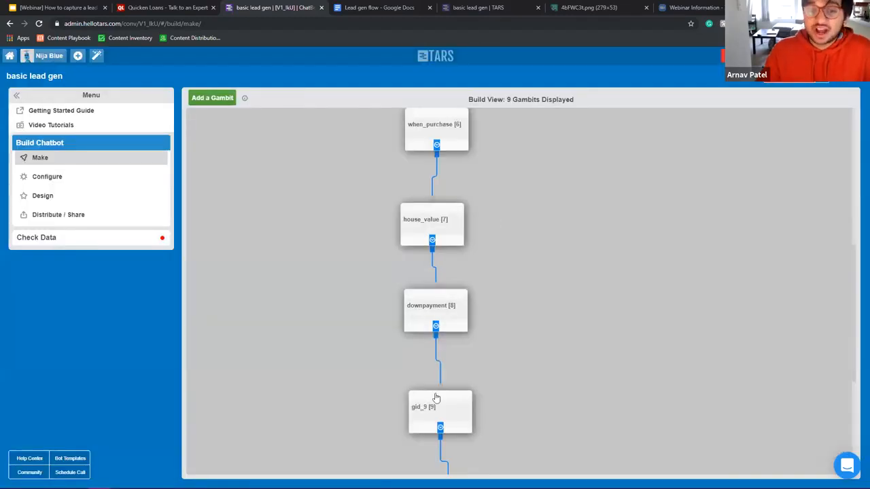
Step: Complete the message as 'And how much down payment?', choose Number Keyboard, and save
{"action": "left_click", "coordinate": [447, 328]}
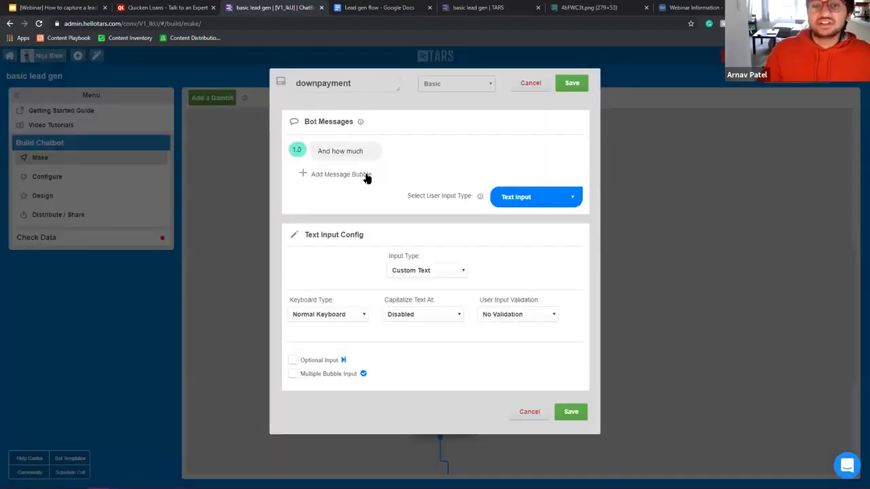
{"action": "left_click", "coordinate": [364, 151]}
{"action": "type", "text": "down,pa"}
{"action": "key", "text": "BackSpace"}
{"action": "key", "text": "BackSpace"}
{"action": "key", "text": "BackSpace"}
{"action": "type", "text": "payment?"}
{"action": "left_click", "coordinate": [327, 314]}
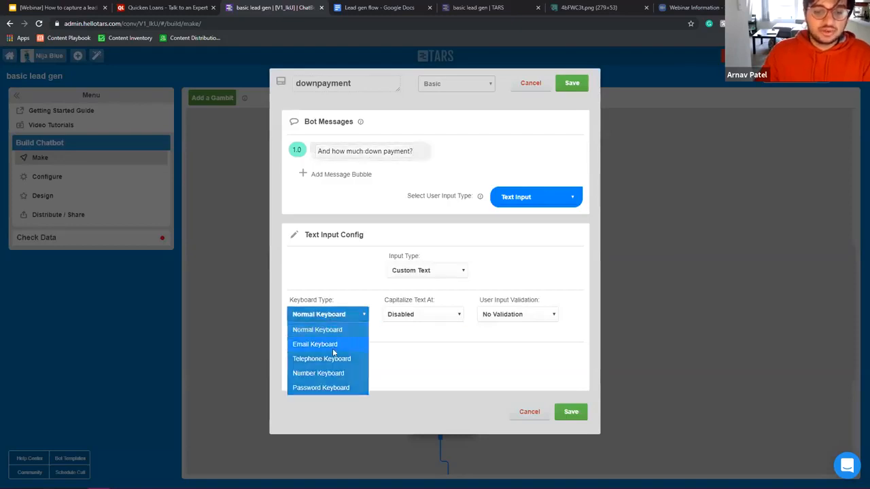
{"action": "left_click", "coordinate": [321, 374]}
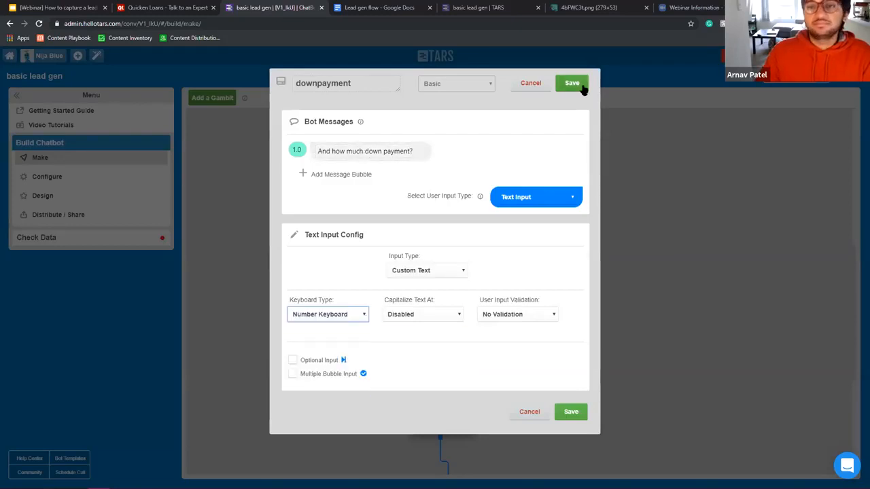
{"action": "left_click", "coordinate": [577, 84]}
Step: Strike through House value and Downpayment in the Lead gen flow doc
{"action": "left_click", "coordinate": [397, 6]}
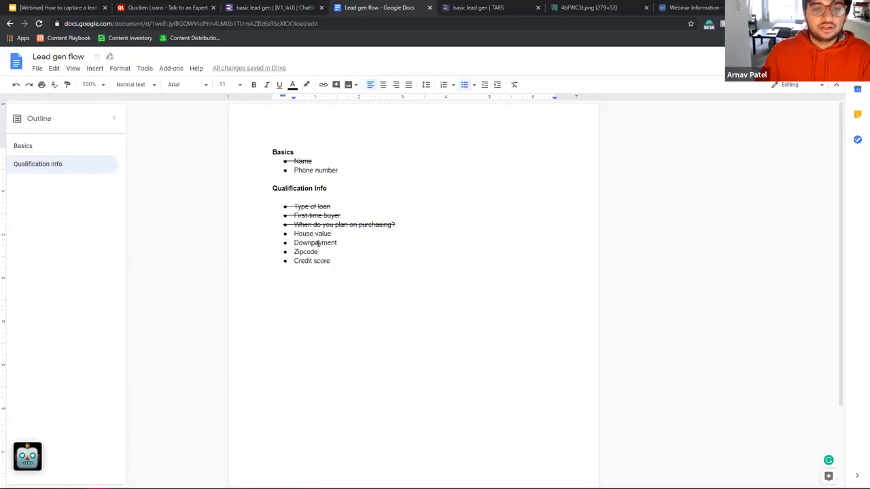
{"action": "left_click_drag", "start_coordinate": [335, 243], "coordinate": [263, 231]}
{"action": "key", "text": "alt+shift+5"}
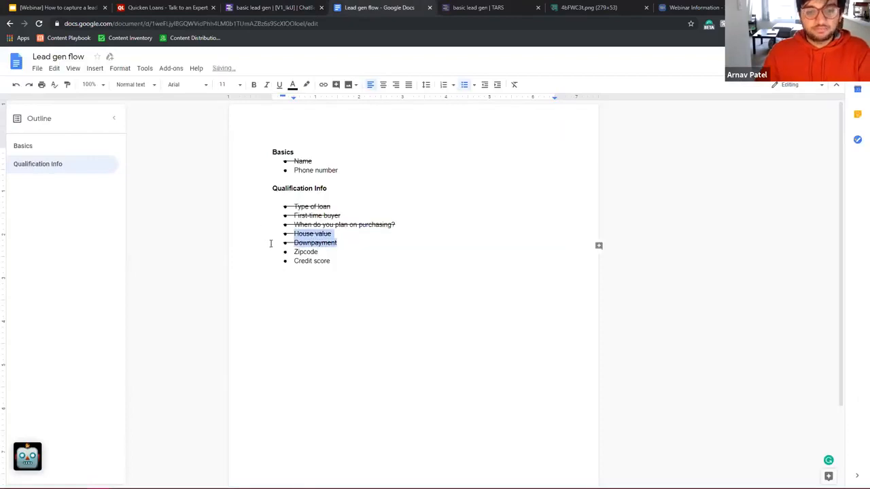
{"action": "left_click", "coordinate": [265, 7]}
{"action": "scroll", "coordinate": [506, 319], "scroll_direction": "down", "scroll_amount": 3}
{"action": "left_click", "coordinate": [443, 227]}
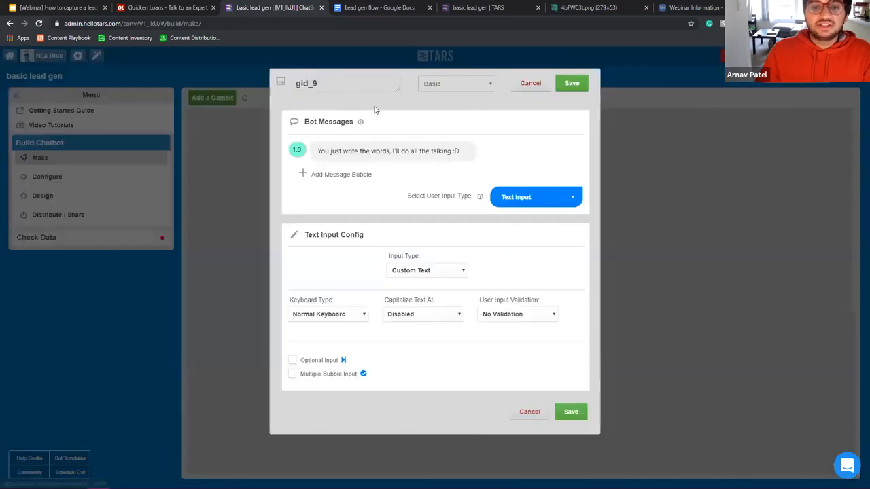
Step: Rename gid_9 to zipcode, replace its first message with 'Got it', and add a second message bubble
{"action": "left_click", "coordinate": [371, 8]}
{"action": "left_click", "coordinate": [269, 5]}
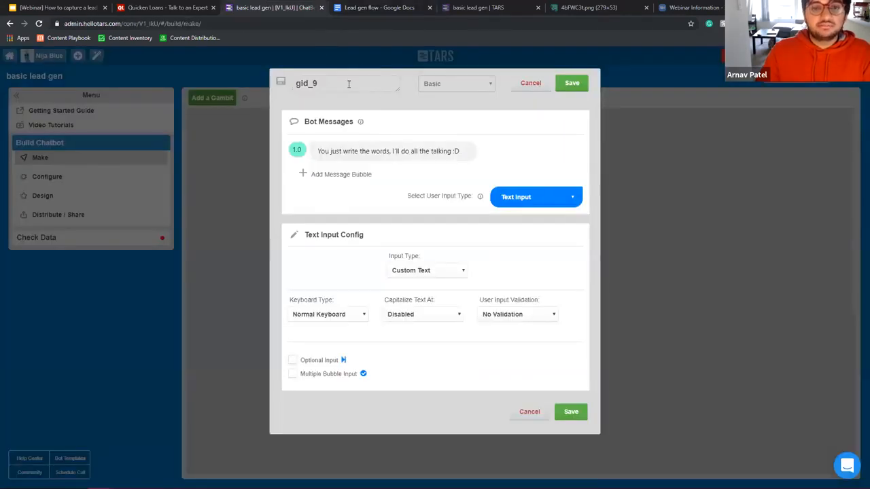
{"action": "left_click_drag", "start_coordinate": [349, 83], "coordinate": [200, 78]}
{"action": "type", "text": "zipg"}
{"action": "type", "text": "code"}
{"action": "left_click", "coordinate": [341, 151]}
{"action": "key", "text": "ctrl+a"}
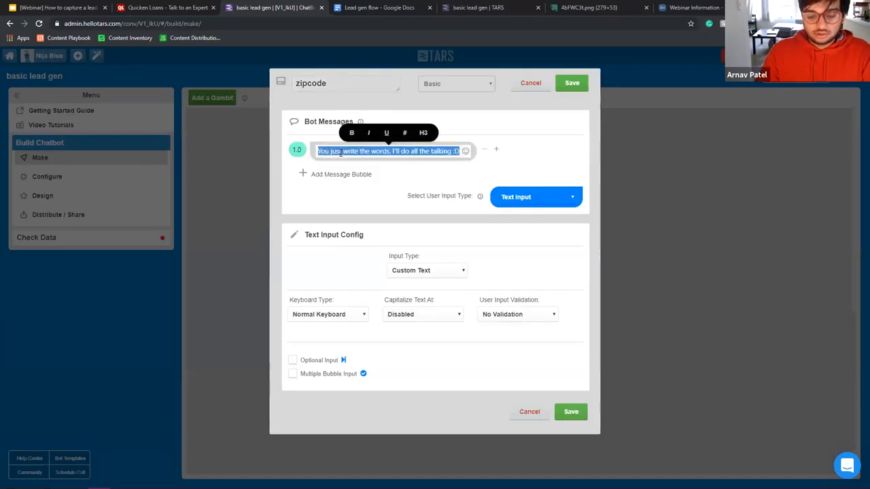
{"action": "type", "text": "Got it"}
{"action": "left_click", "coordinate": [341, 174]}
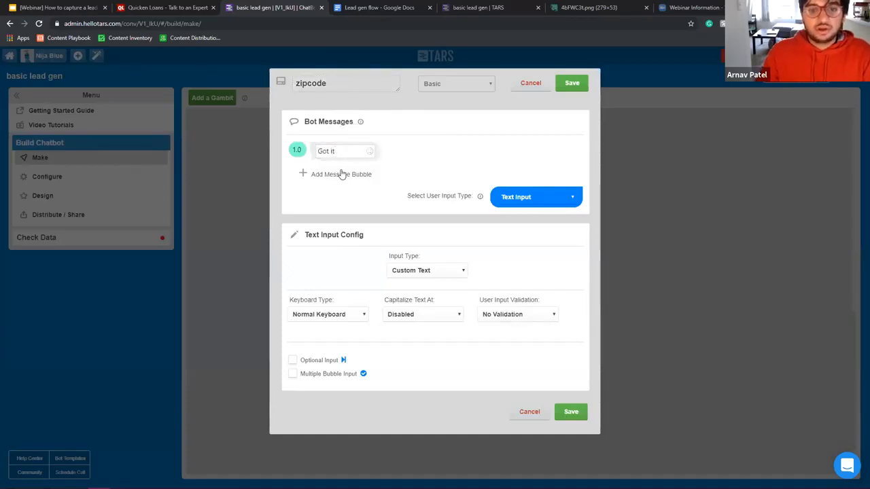
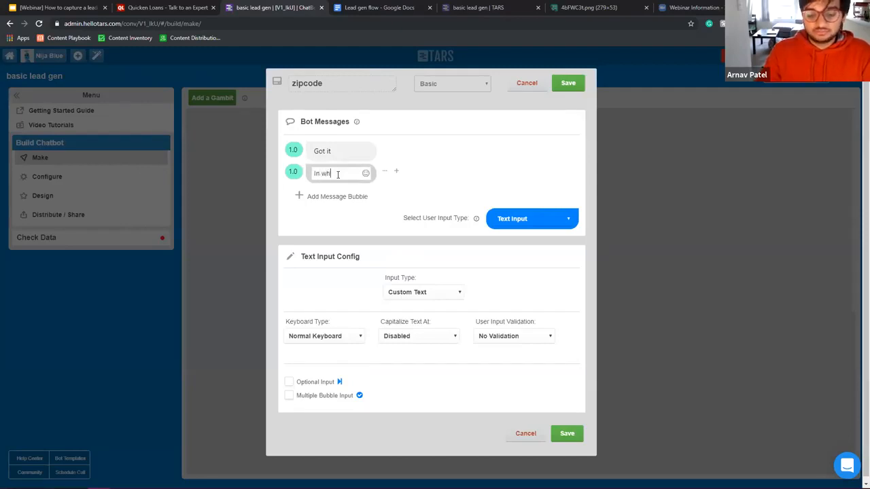
Step: Finish the zipcode question 'In which zipcode are you buying the house?' with Number Keyboard and save it
{"action": "type", "text": "In which zipcode"}
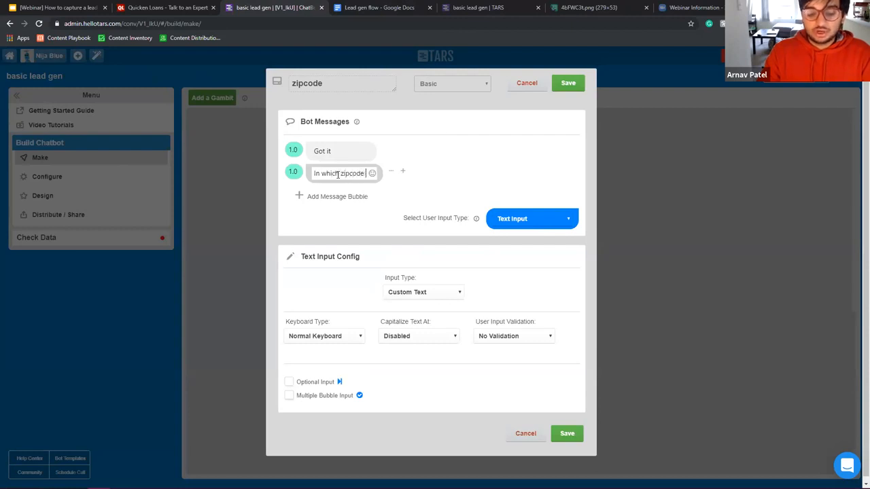
{"action": "type", "text": " are you bu"}
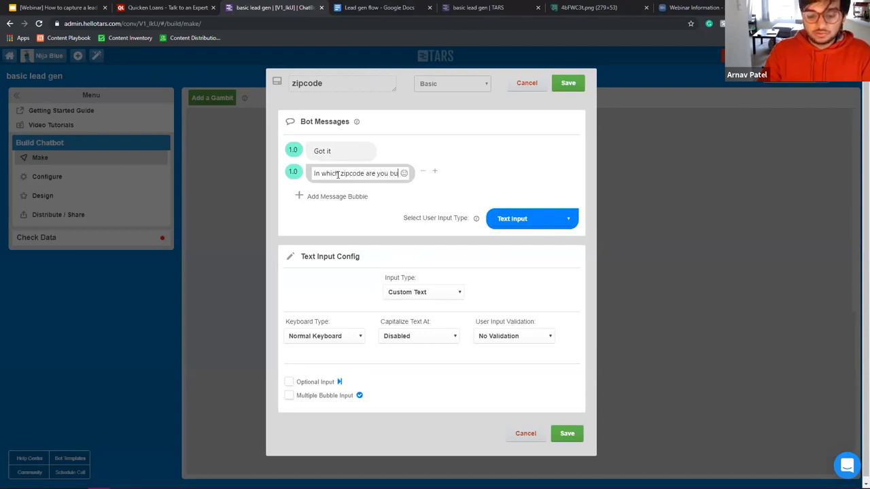
{"action": "type", "text": "ying the house?"}
{"action": "left_click", "coordinate": [324, 337]}
{"action": "left_click", "coordinate": [325, 395]}
{"action": "left_click", "coordinate": [567, 83]}
{"action": "scroll", "coordinate": [554, 228], "scroll_direction": "down", "scroll_amount": 1}
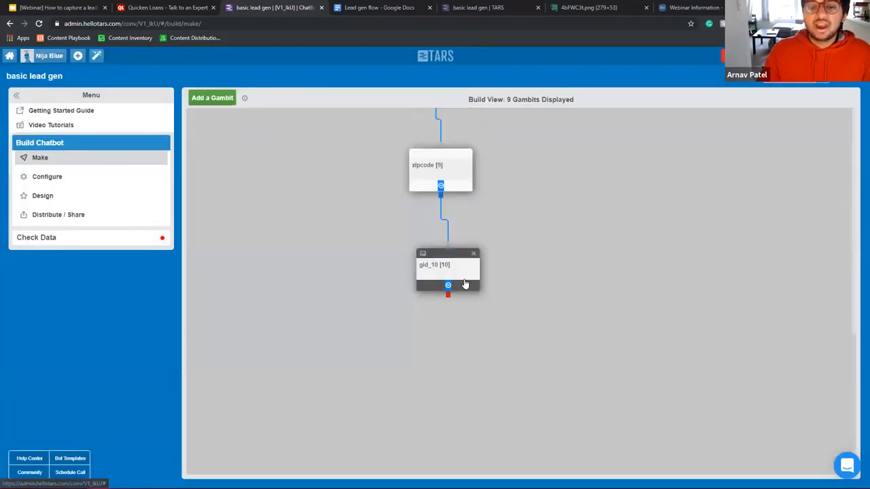
Step: Rename gid_10 to credit_score and make it ask 'Finally, what is your estimated cred score?'
{"action": "left_click", "coordinate": [464, 284]}
{"action": "left_click_drag", "start_coordinate": [325, 83], "coordinate": [131, 91]}
{"action": "type", "text": "credit+_"}
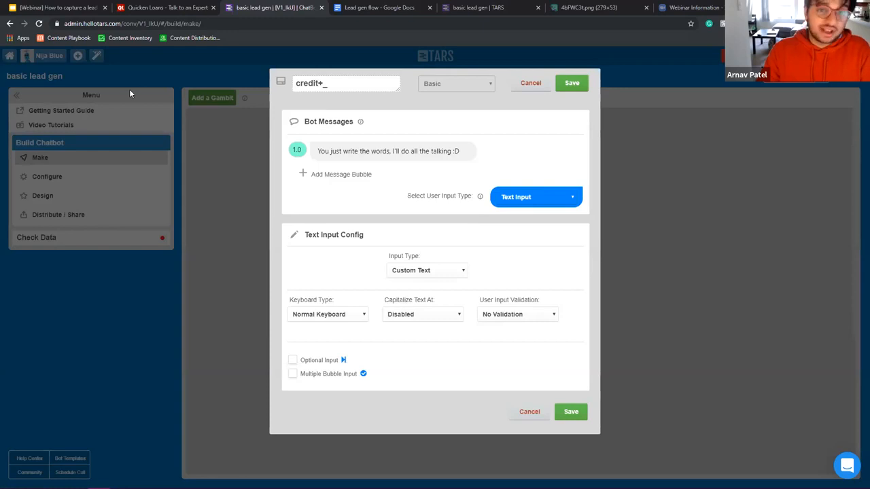
{"action": "type", "text": "_"}
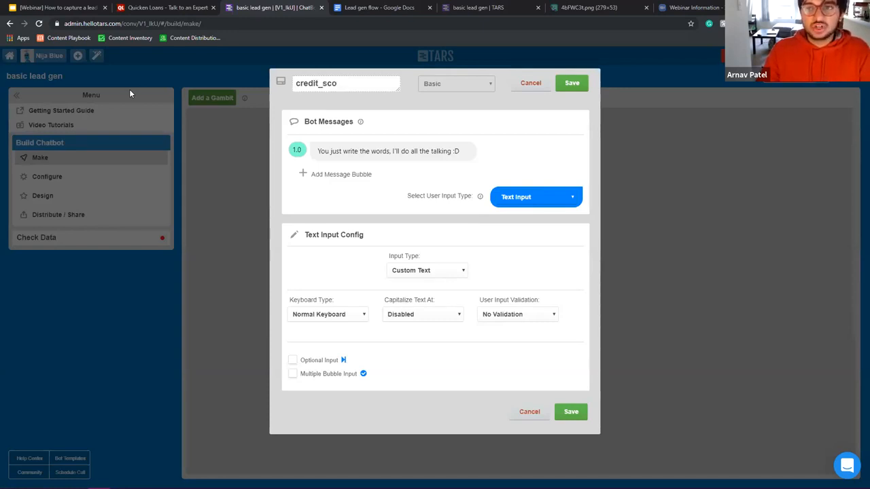
{"action": "left_click", "coordinate": [432, 149]}
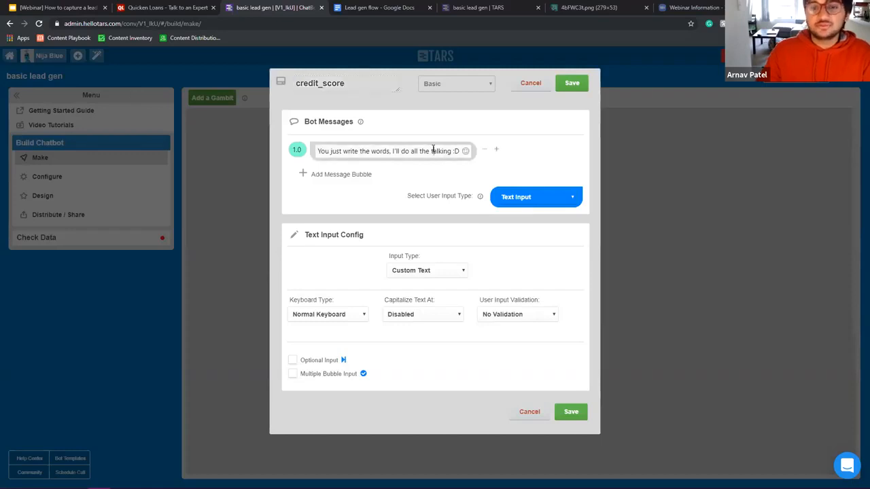
{"action": "triple_click", "coordinate": [432, 149]}
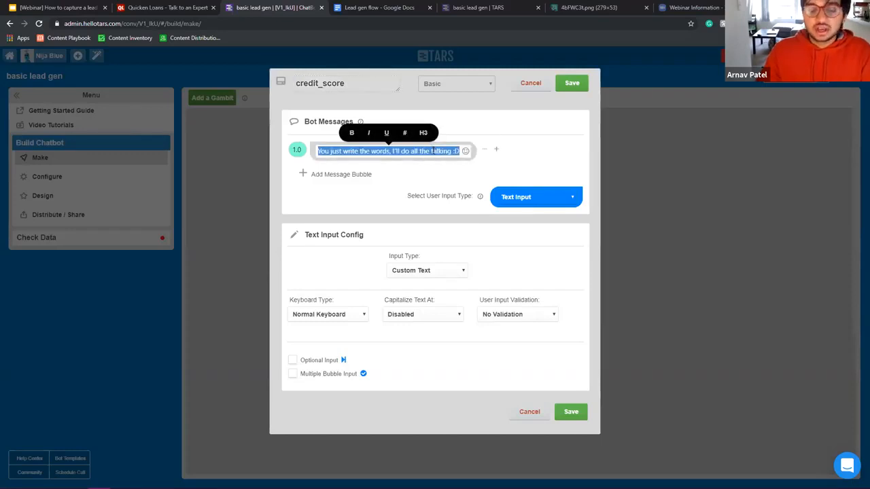
{"action": "type", "text": "Finally"}
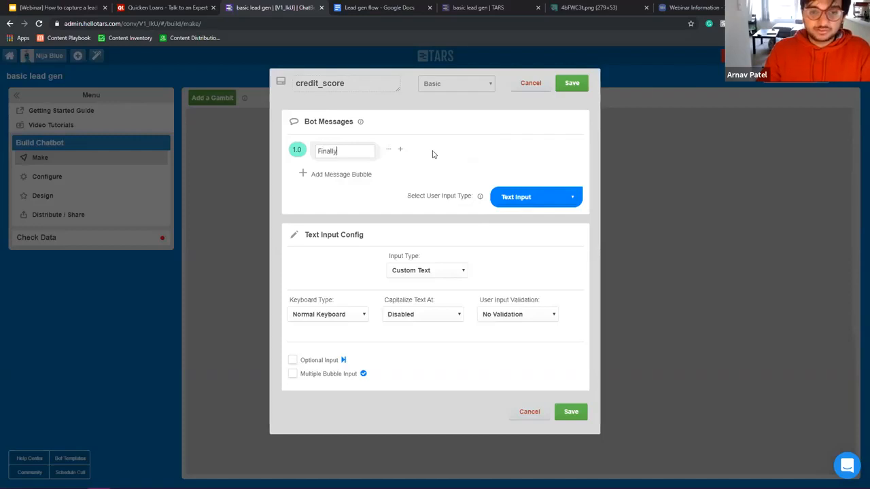
{"action": "type", "text": ", what i"}
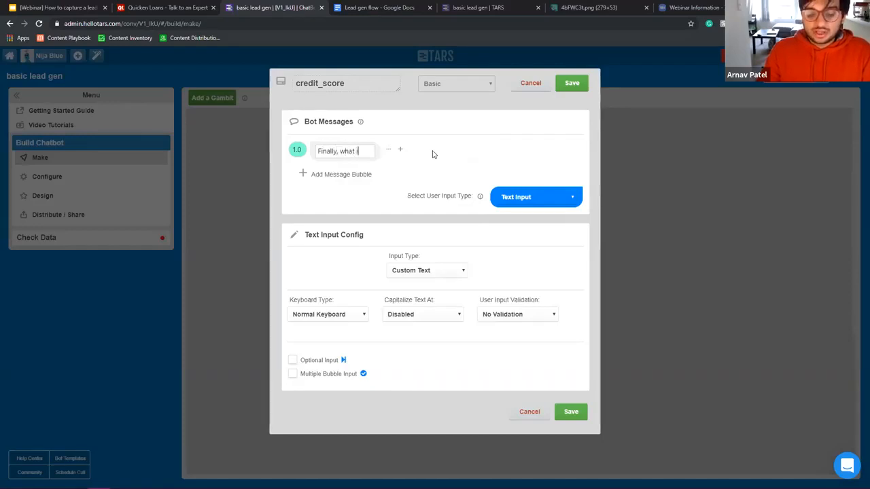
{"action": "type", "text": "s your est"}
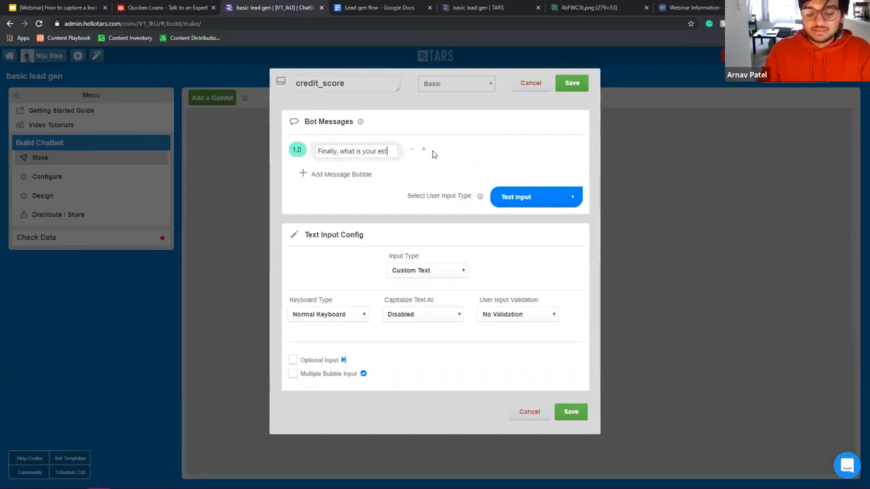
{"action": "type", "text": "imated cred score?"}
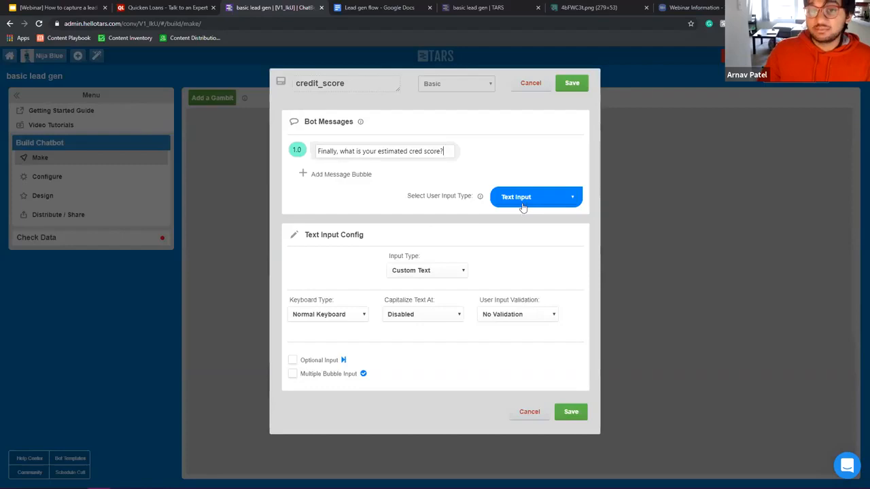
Step: Set a Number Keyboard, switch the user input type to Buttons, and add a second option
{"action": "left_click", "coordinate": [319, 313]}
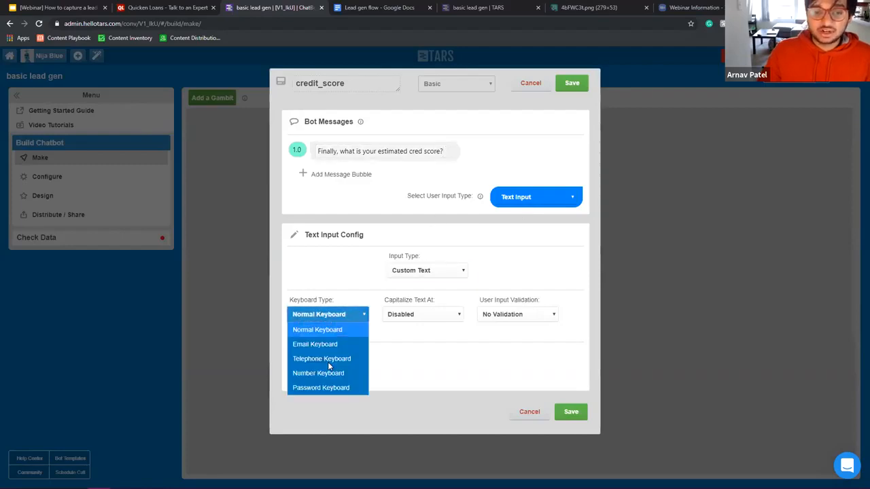
{"action": "left_click", "coordinate": [329, 373]}
{"action": "left_click", "coordinate": [340, 314]}
{"action": "left_click", "coordinate": [527, 203]}
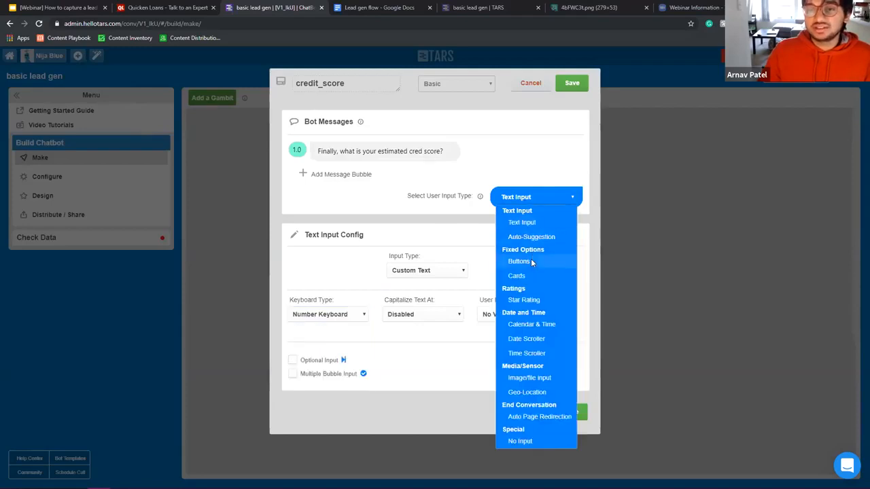
{"action": "left_click", "coordinate": [530, 258]}
{"action": "left_click", "coordinate": [454, 291]}
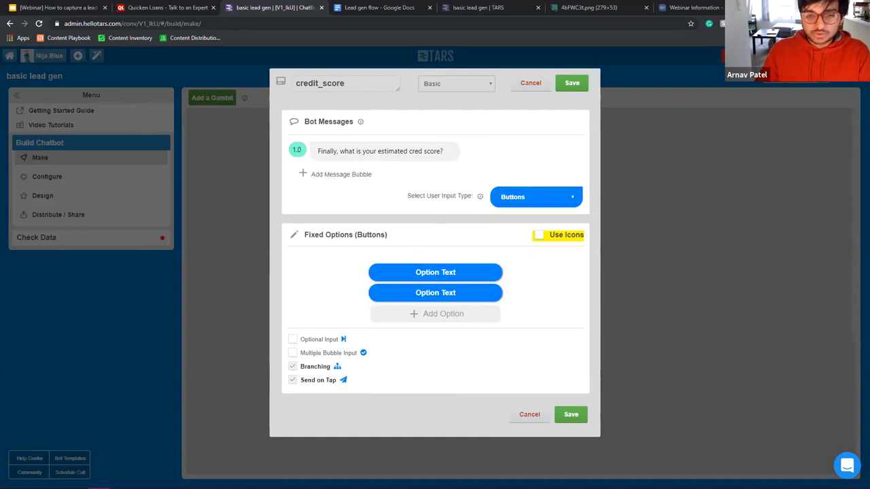
Step: Label the first two credit options Excellent (720+) and Good (660-719)
{"action": "double_click", "coordinate": [436, 272]}
{"action": "type", "text": "Excellent"}
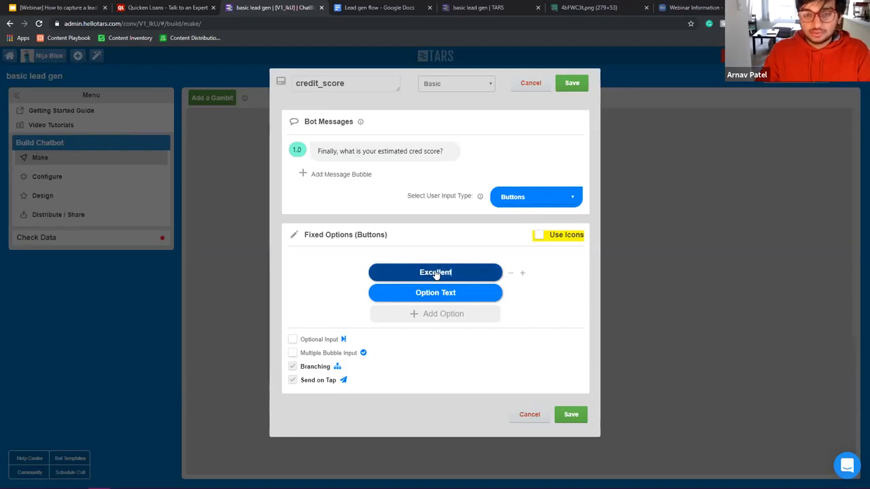
{"action": "type", "text": " (72"}
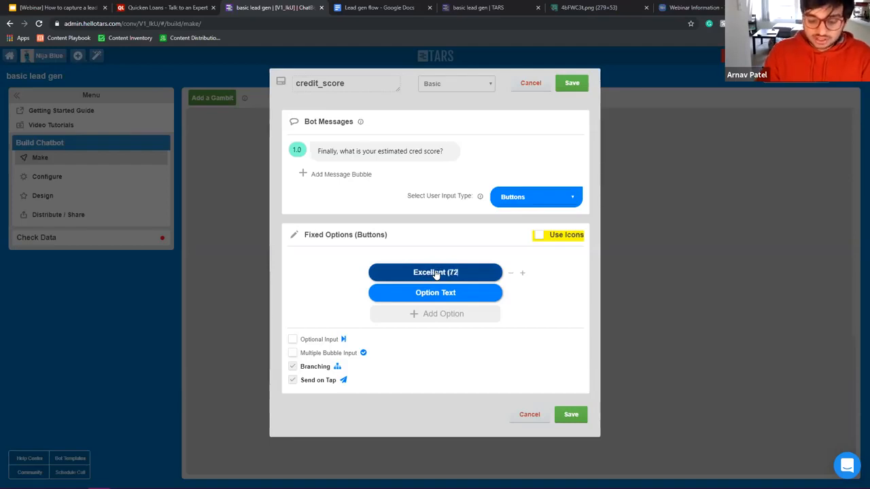
{"action": "type", "text": "0+)"}
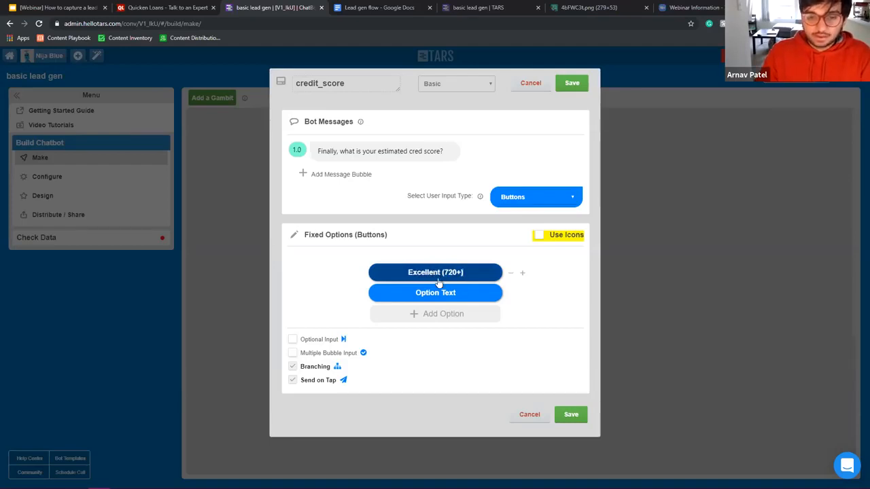
{"action": "left_click", "coordinate": [441, 294]}
{"action": "type", "text": "Good"}
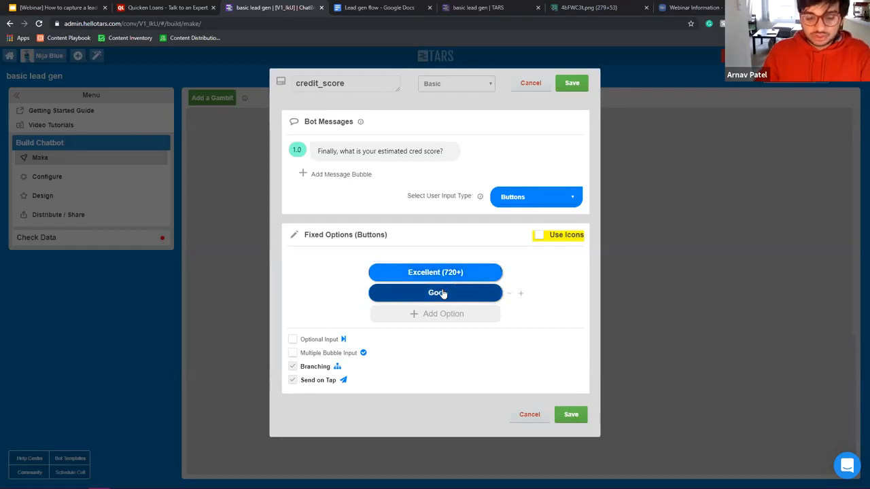
{"action": "type", "text": " (680"}
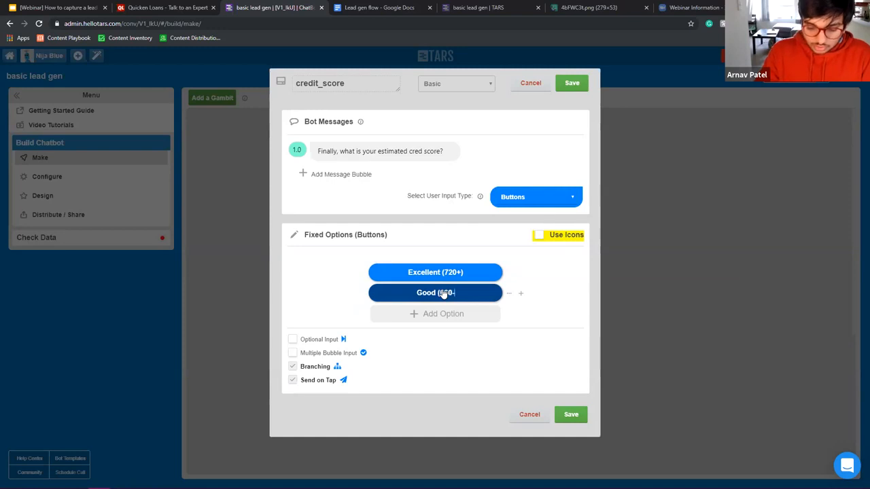
{"action": "type", "text": "-719"}
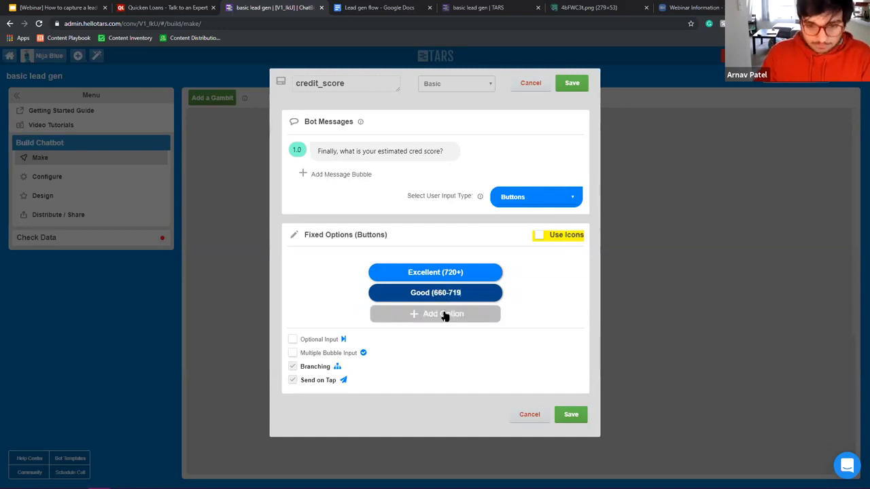
{"action": "left_click", "coordinate": [445, 314]}
{"action": "type", "text": ")"}
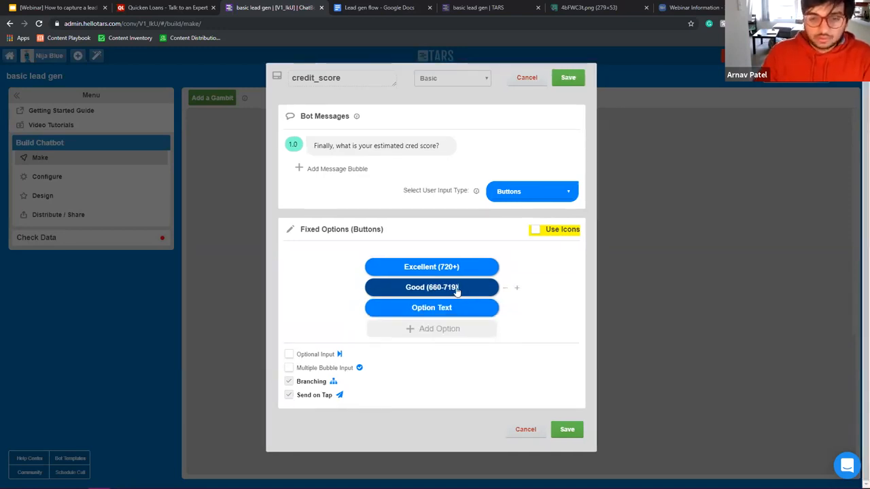
Step: Add Average (620-659) and Poor (620 and below) options and save the credit_score question
{"action": "left_click", "coordinate": [451, 307]}
{"action": "type", "text": "Average"}
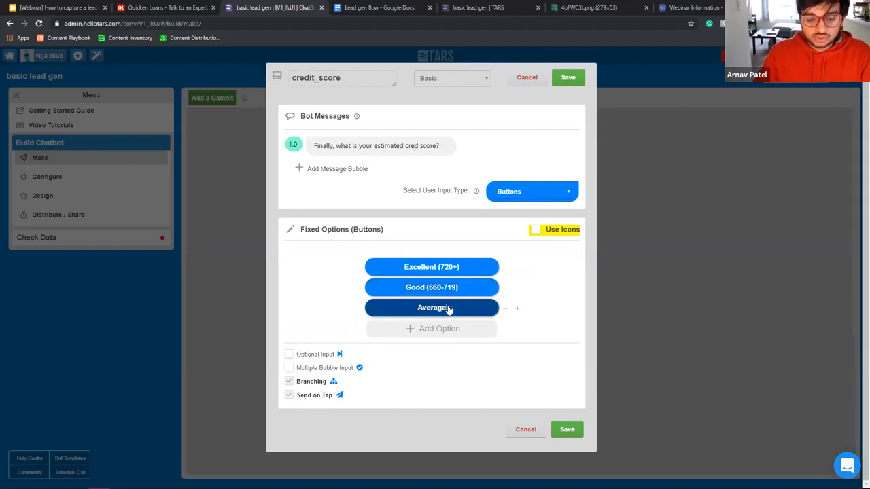
{"action": "type", "text": " ("}
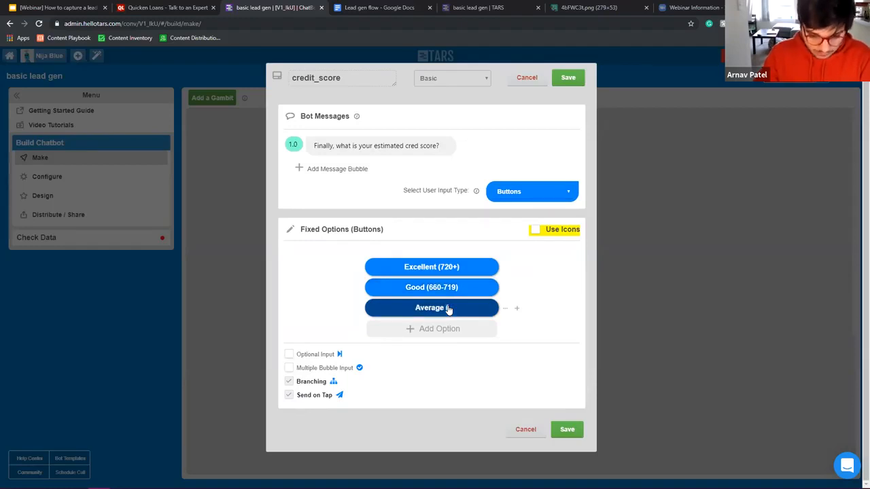
{"action": "type", "text": "6"}
{"action": "key", "text": "BackSpace"}
{"action": "type", "text": "620-659"}
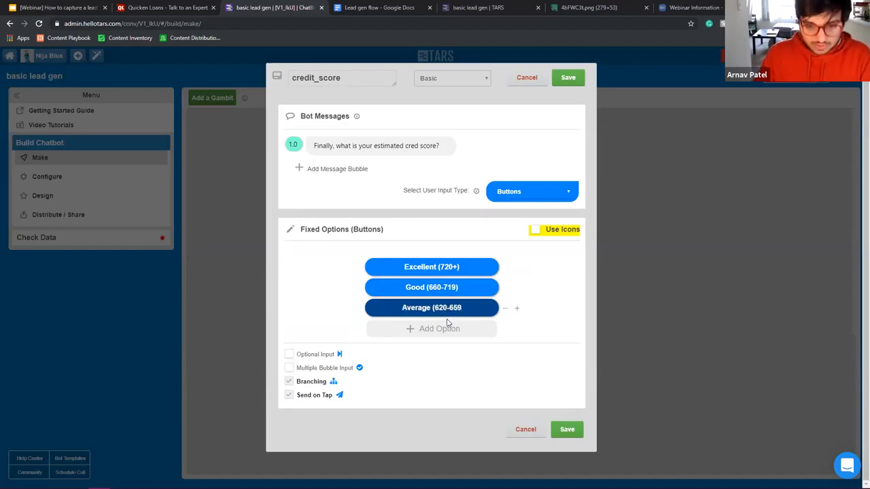
{"action": "left_click", "coordinate": [448, 326]}
{"action": "type", "text": ")"}
{"action": "left_click", "coordinate": [433, 310]}
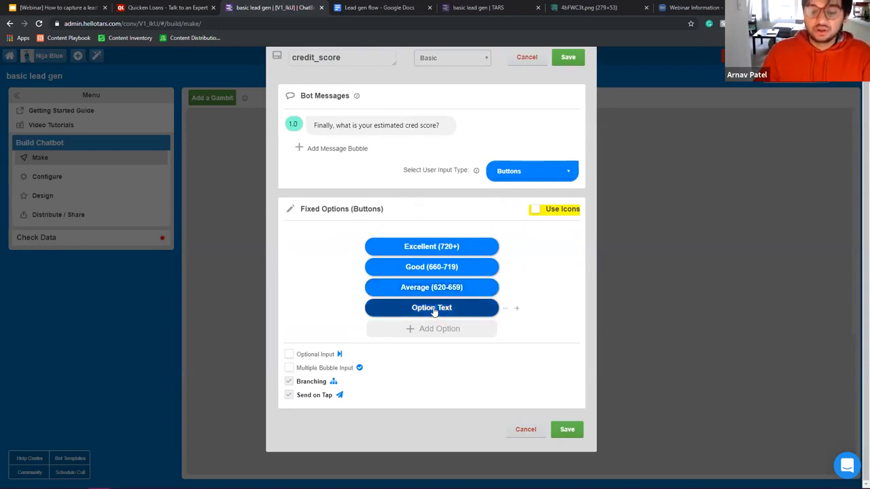
{"action": "type", "text": "Poor (6"}
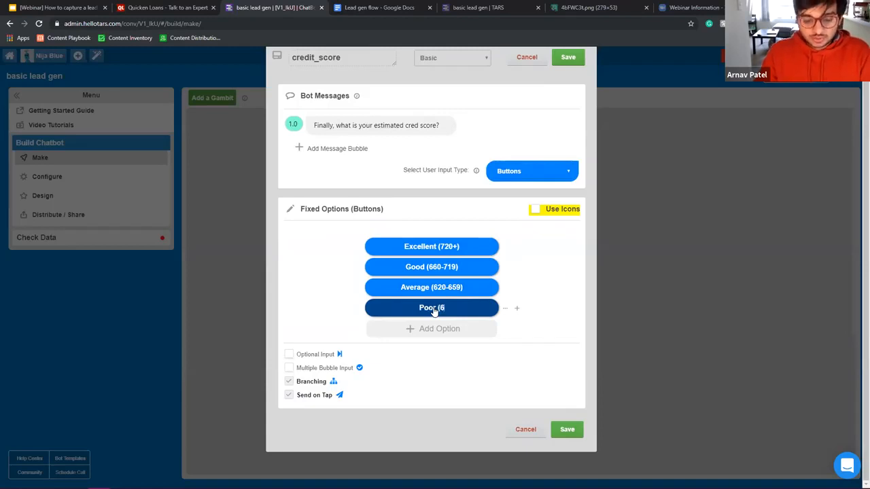
{"action": "type", "text": "20 and below)"}
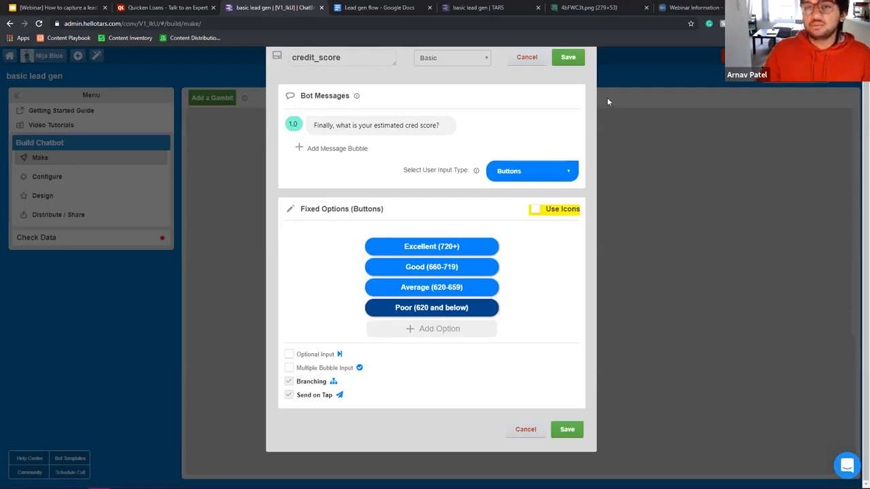
{"action": "scroll", "coordinate": [541, 285], "scroll_direction": "up", "scroll_amount": 2}
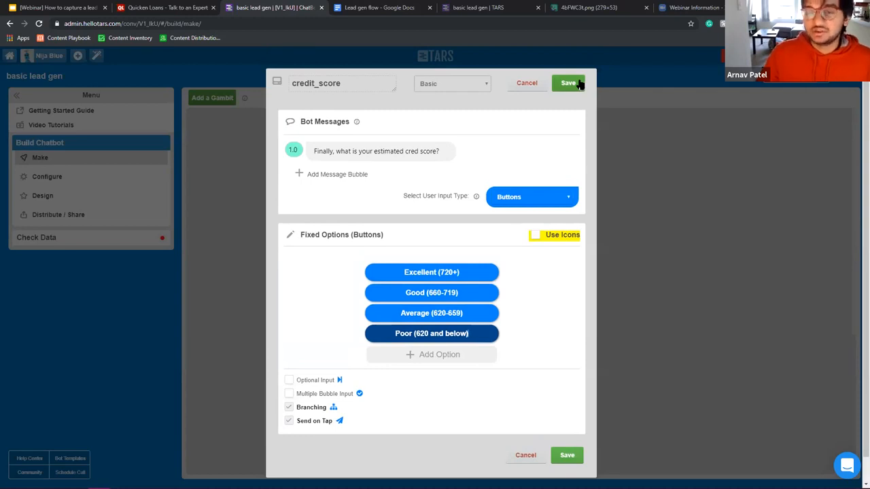
{"action": "left_click", "coordinate": [578, 82]}
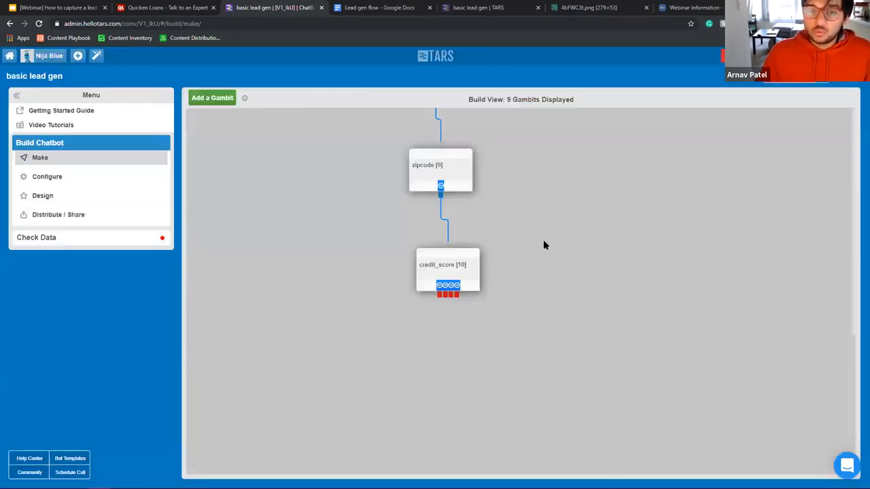
Step: Add gid_11 below credit_score and link credit_score's answers to it
{"action": "left_click", "coordinate": [211, 97]}
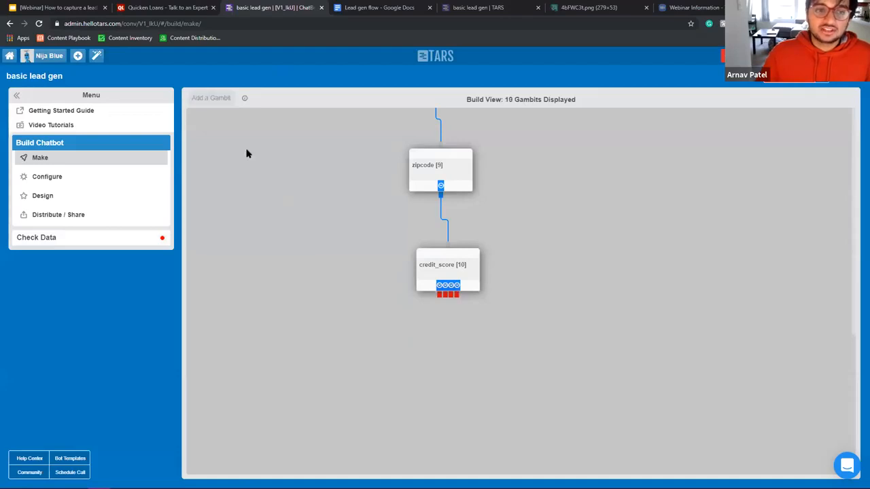
{"action": "left_click_drag", "start_coordinate": [222, 127], "coordinate": [425, 348]}
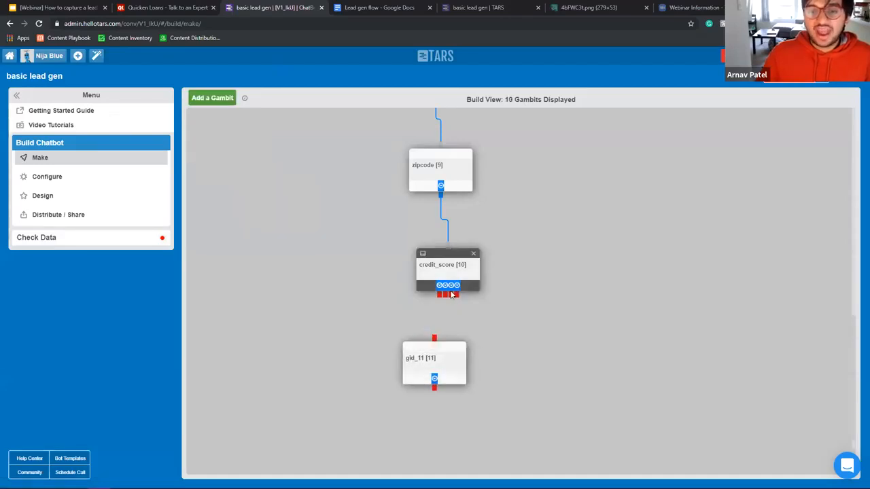
{"action": "left_click_drag", "start_coordinate": [451, 286], "coordinate": [448, 334]}
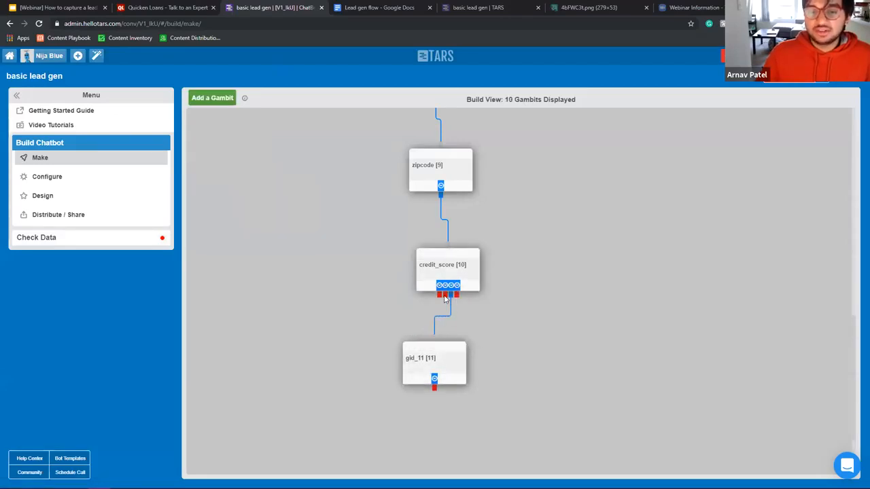
{"action": "left_click_drag", "start_coordinate": [439, 294], "coordinate": [444, 383]}
Step: Save credit_score, place the new gid_12 beside gid_11, and route the last answer to it
{"action": "left_click", "coordinate": [459, 280]}
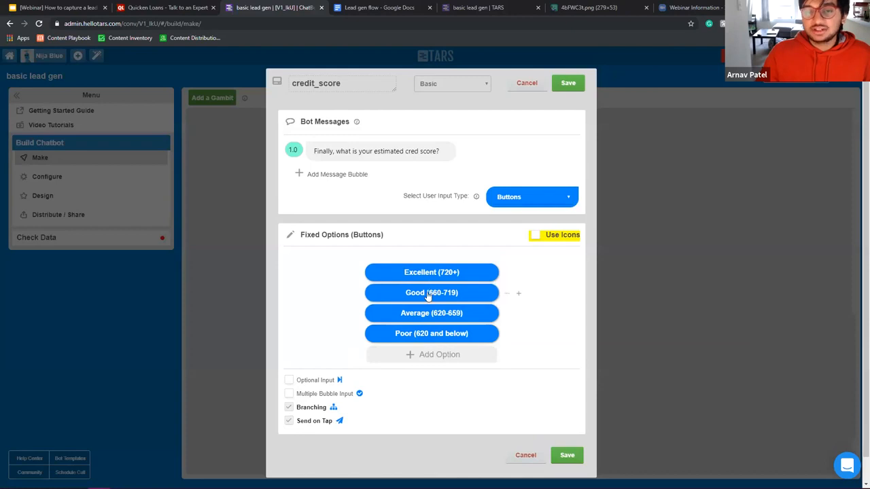
{"action": "key", "text": "Escape"}
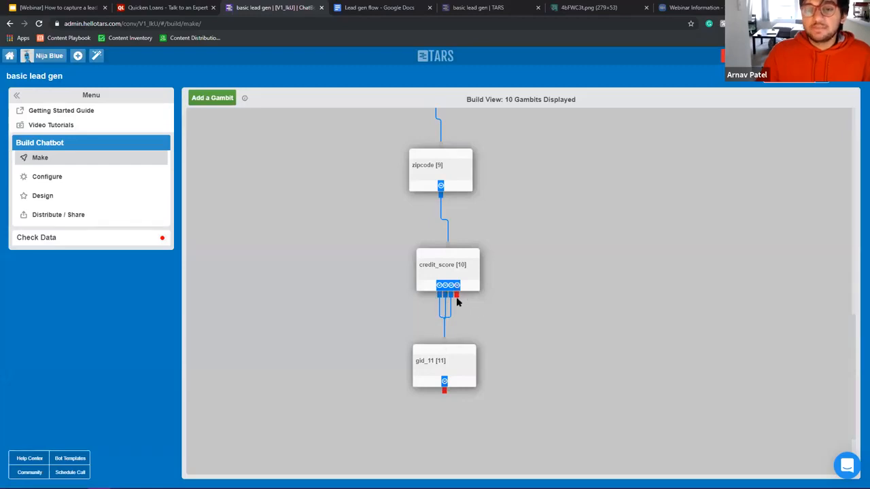
{"action": "left_click", "coordinate": [450, 272]}
{"action": "left_click", "coordinate": [568, 83]}
{"action": "left_click", "coordinate": [212, 98]}
{"action": "left_click_drag", "start_coordinate": [221, 139], "coordinate": [504, 361]}
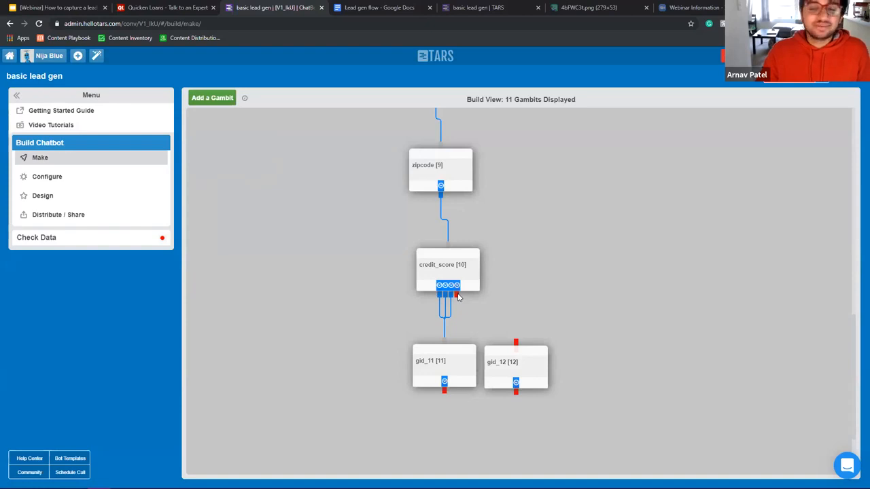
{"action": "left_click_drag", "start_coordinate": [459, 296], "coordinate": [519, 348]}
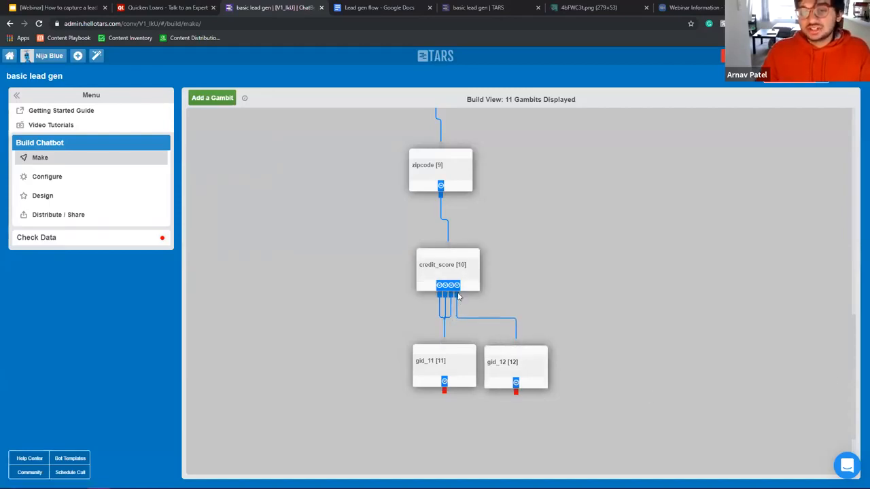
Step: Replace gid_12's message with 'Sorry but you might not meet the credit requirements for an online quote'
{"action": "left_click", "coordinate": [532, 372]}
{"action": "triple_click", "coordinate": [373, 150]}
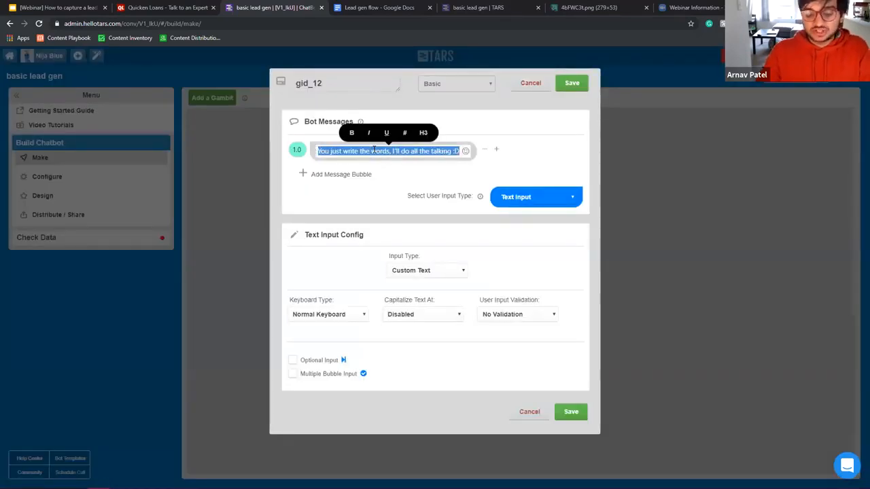
{"action": "type", "text": "Sorr"}
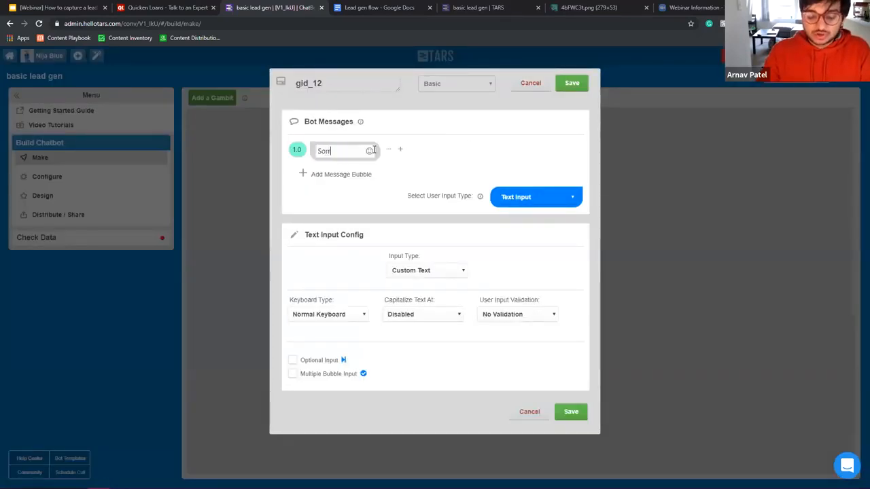
{"action": "type", "text": "y but you might"}
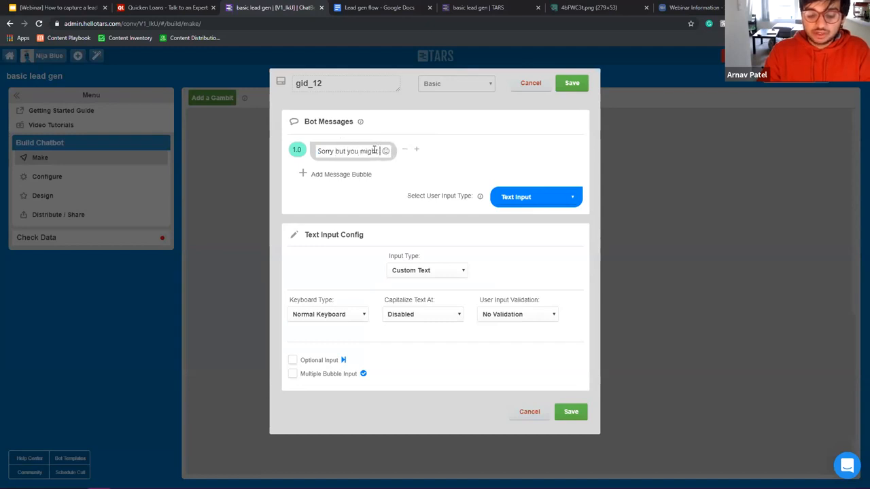
{"action": "type", "text": " not meet the"}
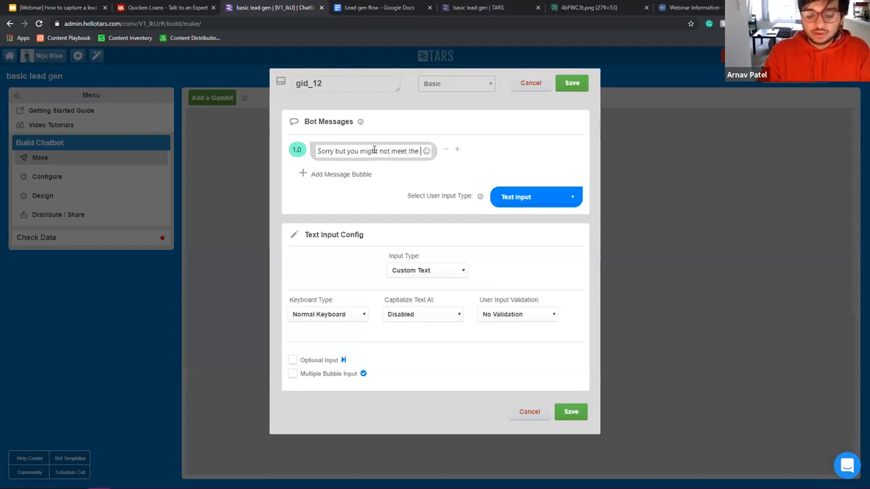
{"action": "type", "text": " credit r"}
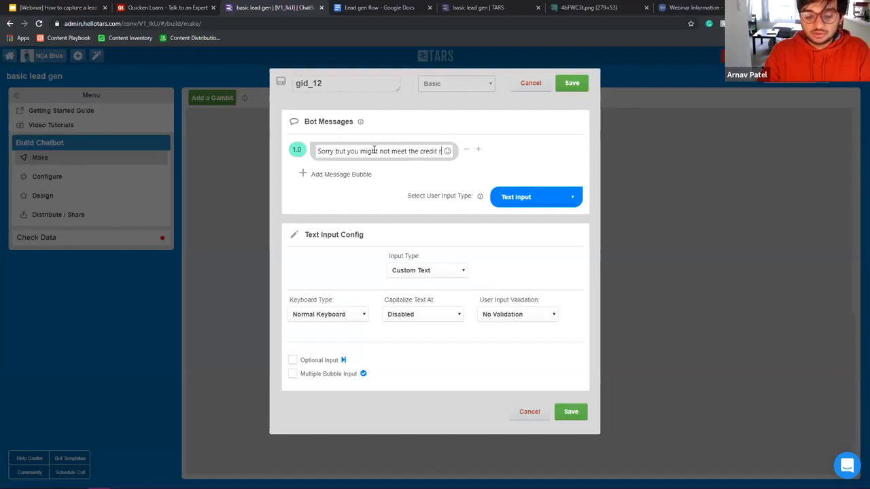
{"action": "type", "text": "equirements "}
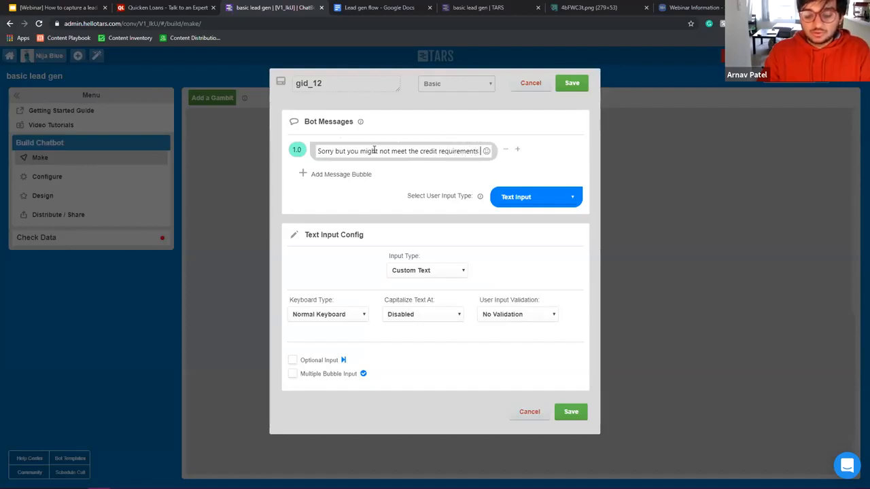
{"action": "type", "text": "for an online quote"}
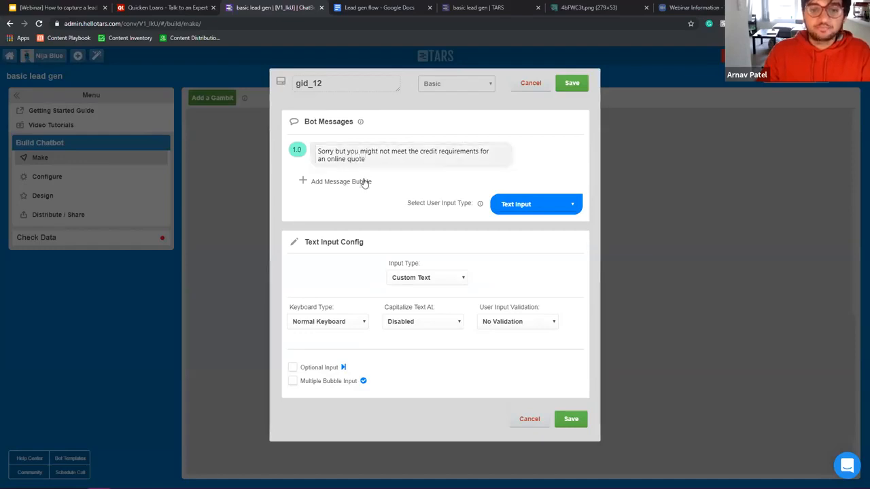
Step: Add a 'Please call us at' message with the phone number copied from the Quicken Loans page
{"action": "left_click", "coordinate": [350, 181]}
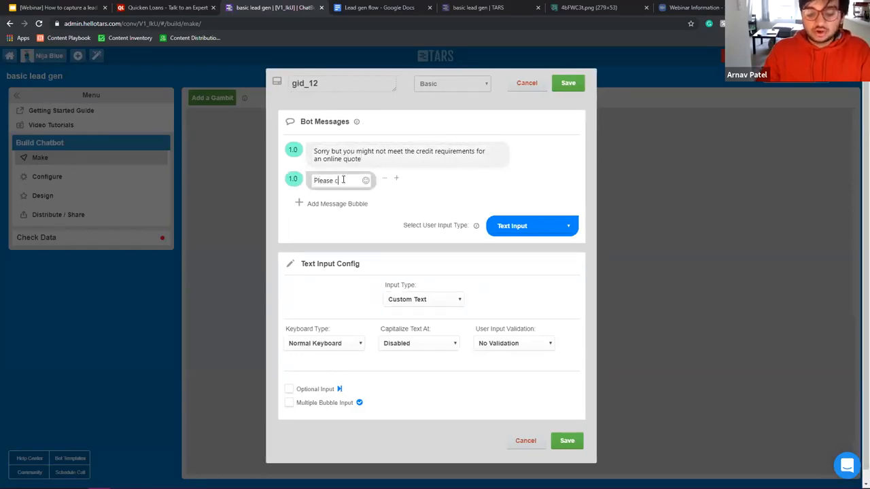
{"action": "type", "text": "Please call us at"}
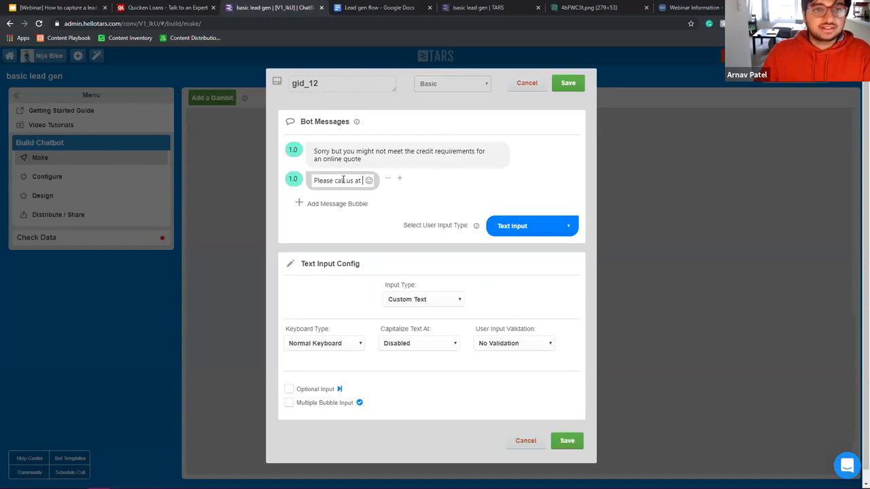
{"action": "left_click", "coordinate": [163, 7]}
{"action": "scroll", "coordinate": [771, 202], "scroll_direction": "up", "scroll_amount": 3}
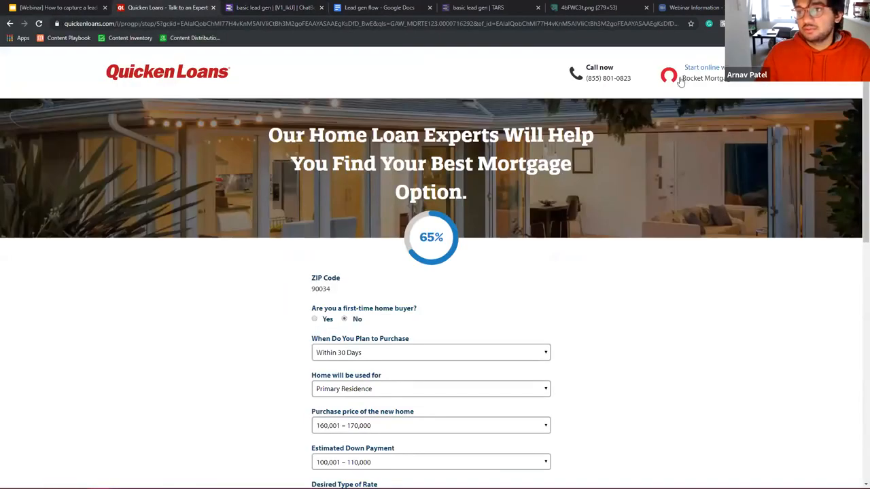
{"action": "triple_click", "coordinate": [588, 84]}
{"action": "key", "text": "ctrl+c"}
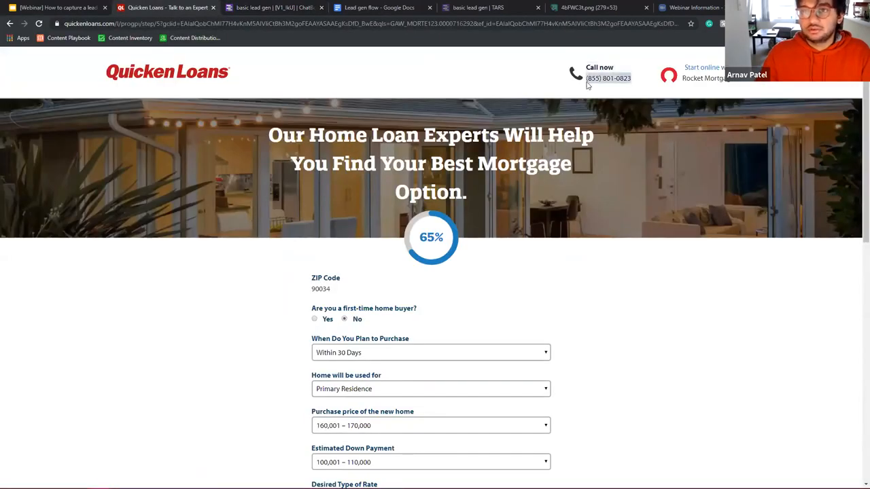
{"action": "left_click", "coordinate": [254, 9]}
{"action": "left_click", "coordinate": [367, 181]}
{"action": "key", "text": "ctrl+v"}
Step: End the message with 'to talk to an expert', make it Auto Page Redirection named end, and save
{"action": "type", "text": "to talk to an expert"}
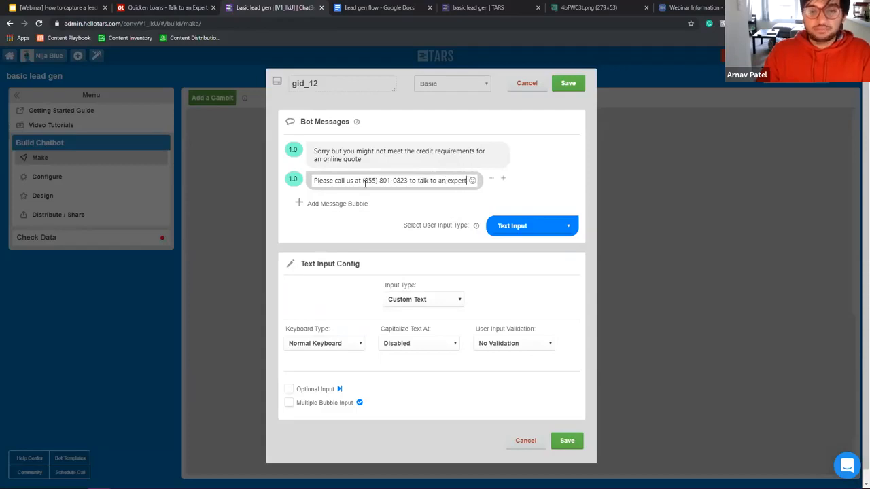
{"action": "left_click", "coordinate": [522, 228]}
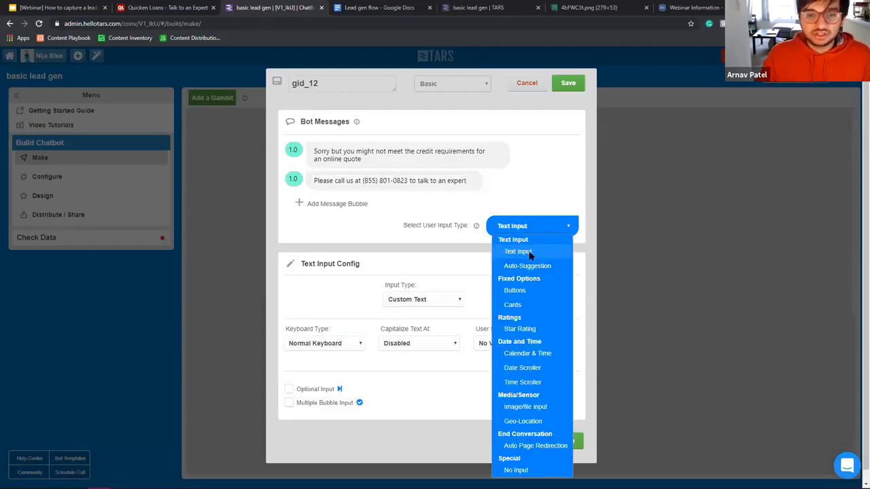
{"action": "left_click", "coordinate": [540, 445]}
{"action": "left_click_drag", "start_coordinate": [380, 83], "coordinate": [139, 79]}
{"action": "type", "text": "end"}
{"action": "left_click", "coordinate": [573, 83]}
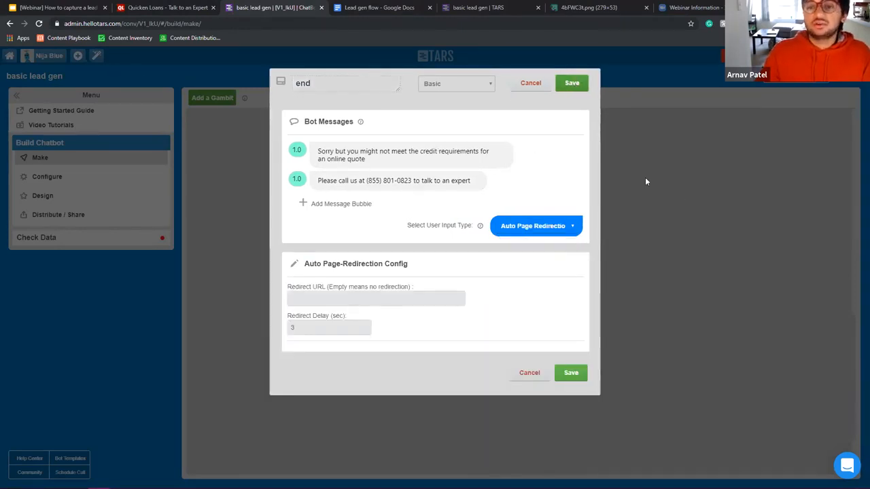
Step: Open the gid_11 gambit and select its name for renaming
{"action": "scroll", "coordinate": [572, 315], "scroll_direction": "down", "scroll_amount": 3}
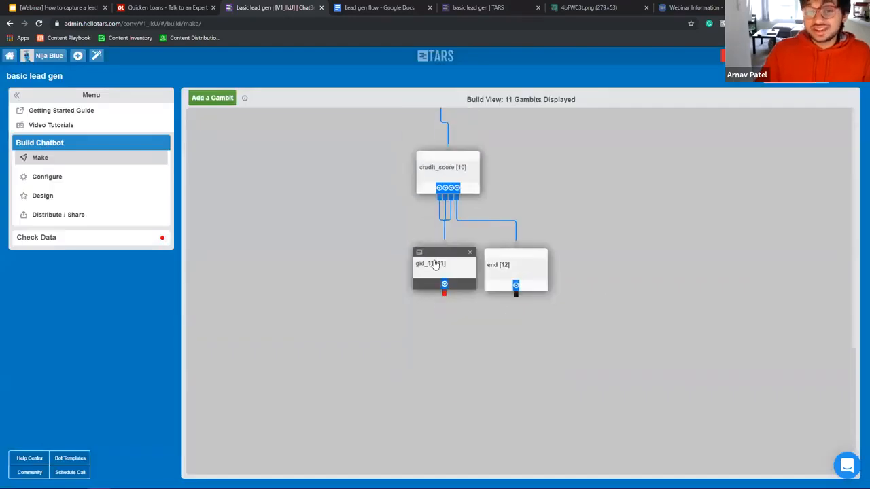
{"action": "left_click", "coordinate": [453, 275]}
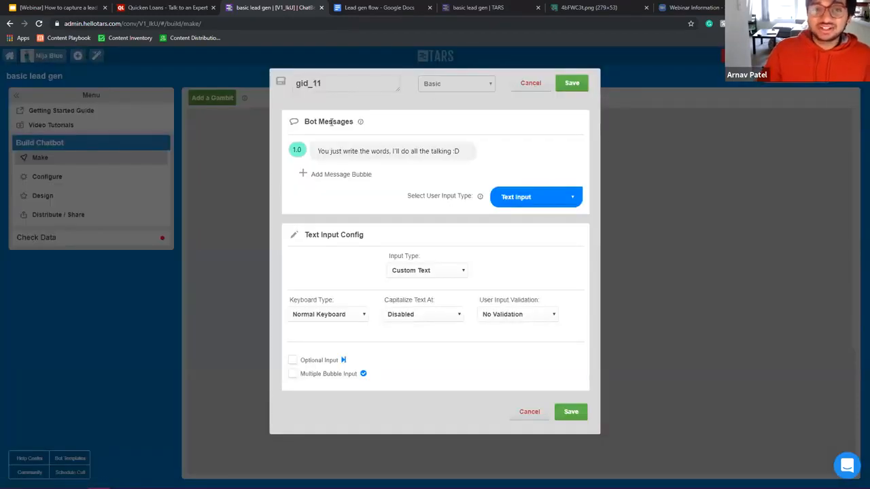
{"action": "double_click", "coordinate": [361, 77]}
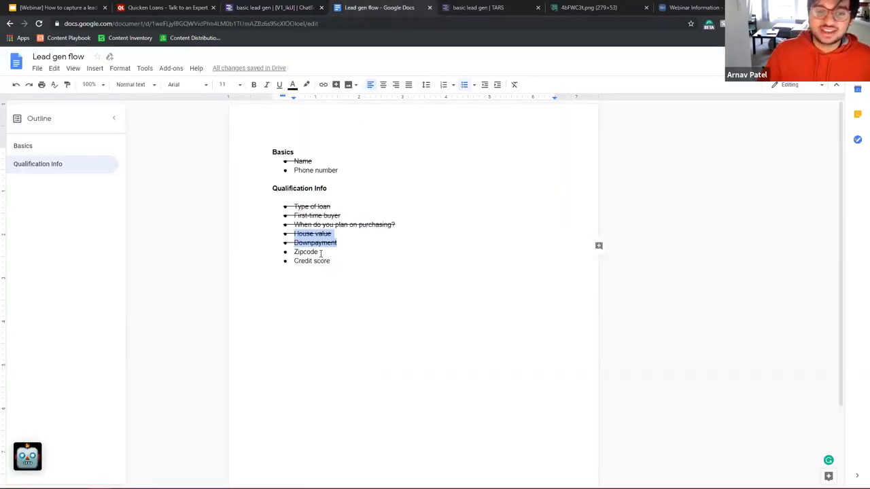
Step: Strike through Zipcode and Credit score in the Lead gen flow checklist, then return to TARS
{"action": "left_click", "coordinate": [322, 253]}
{"action": "left_click_drag", "start_coordinate": [243, 238], "coordinate": [236, 240]}
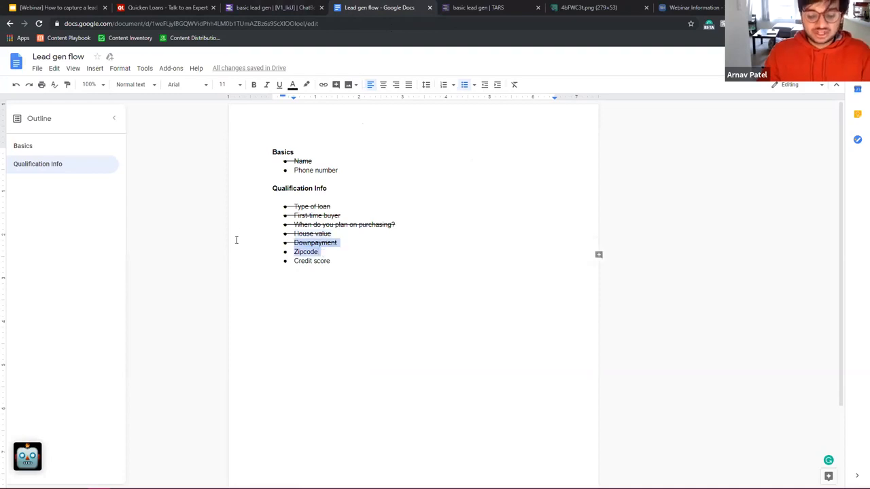
{"action": "key", "text": "alt+shift+5"}
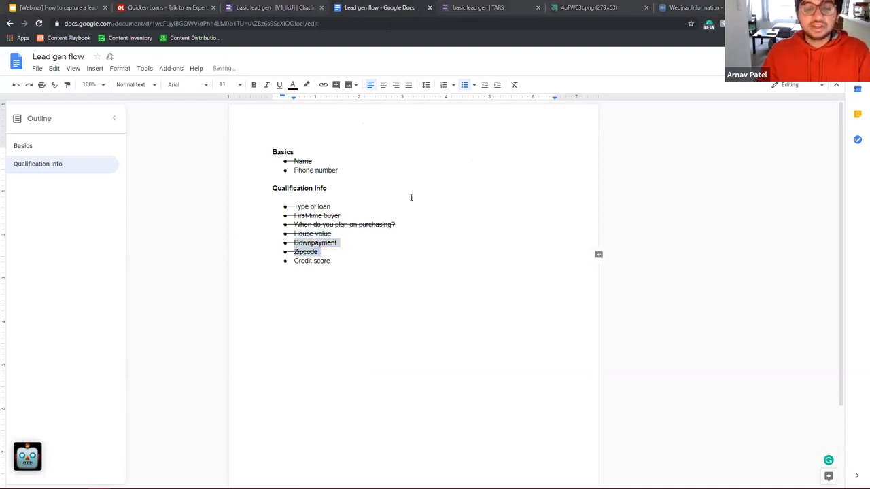
{"action": "left_click_drag", "start_coordinate": [331, 261], "coordinate": [259, 256]}
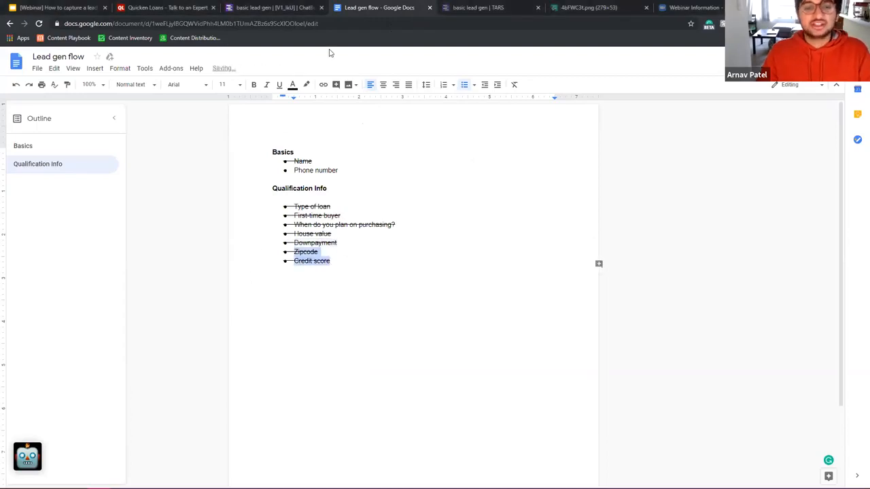
{"action": "left_click", "coordinate": [277, 8]}
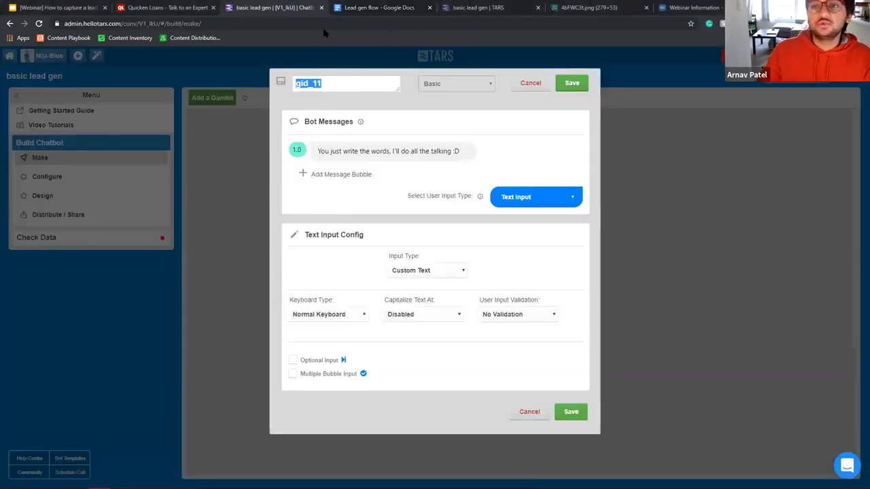
Step: Rename gid_11 to phone_number with the message 'Great! We have all the details that we need to generate a quote'
{"action": "double_click", "coordinate": [406, 151]}
{"action": "double_click", "coordinate": [351, 86]}
{"action": "type", "text": "phone_number"}
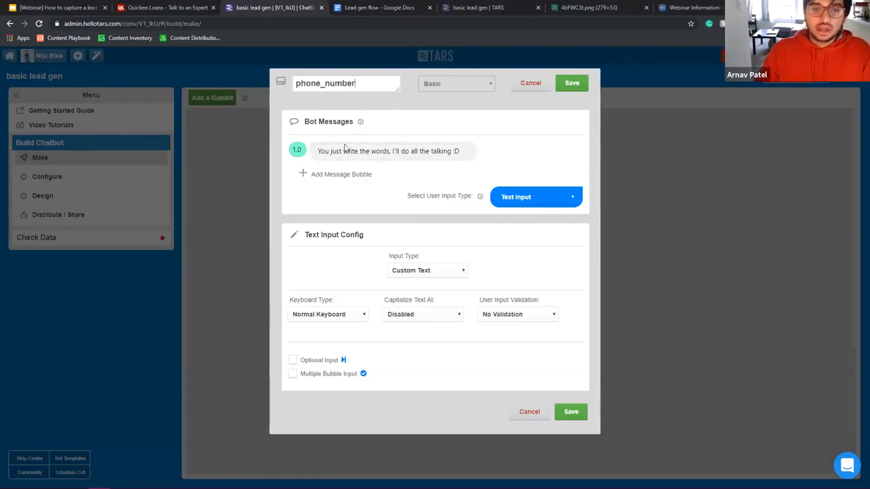
{"action": "double_click", "coordinate": [389, 148]}
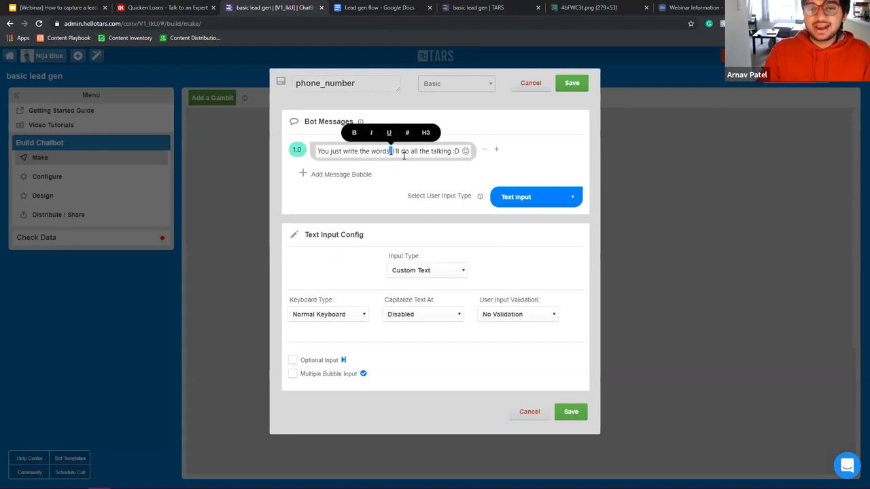
{"action": "key", "text": "ctrl+a"}
{"action": "key", "text": "BackSpace"}
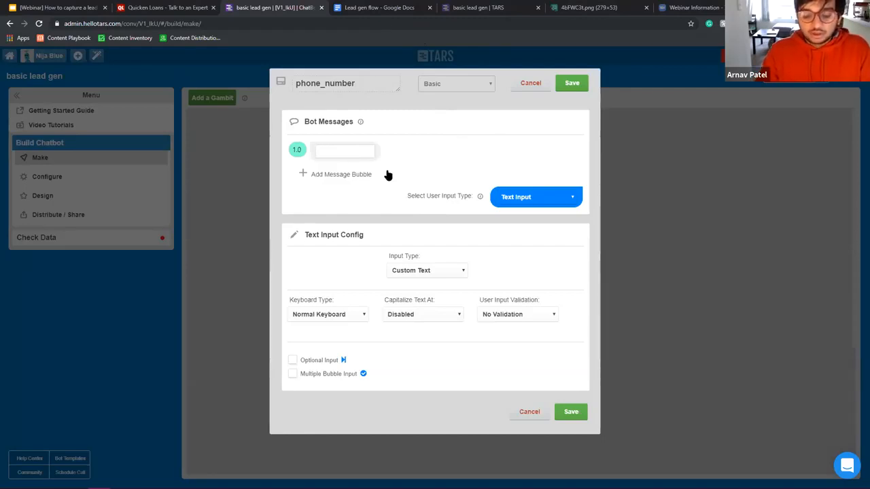
{"action": "type", "text": "Great"}
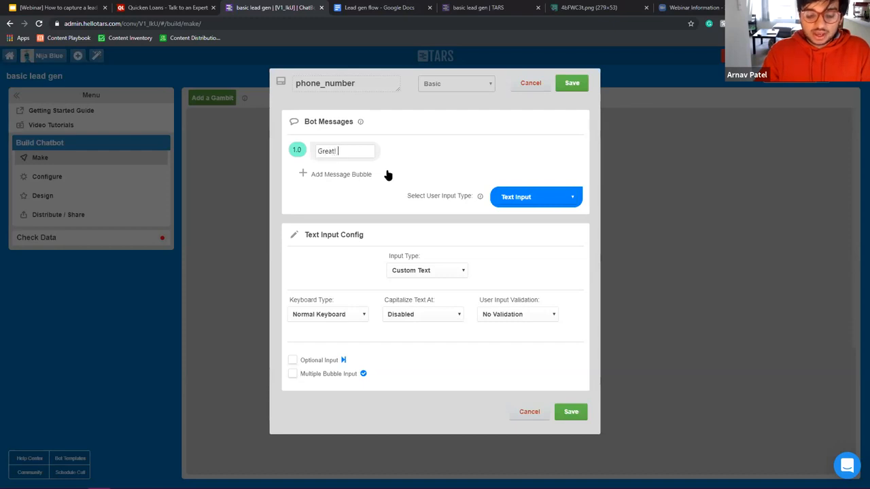
{"action": "type", "text": "! We have all "}
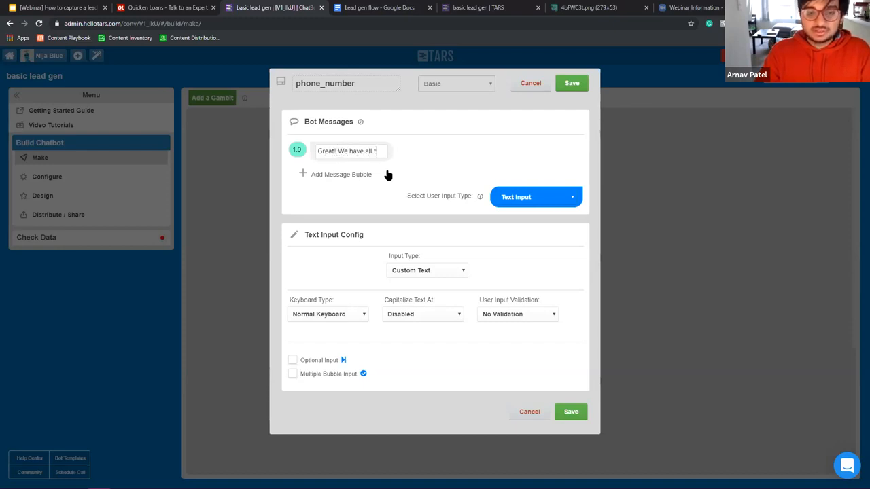
{"action": "type", "text": "the detai"}
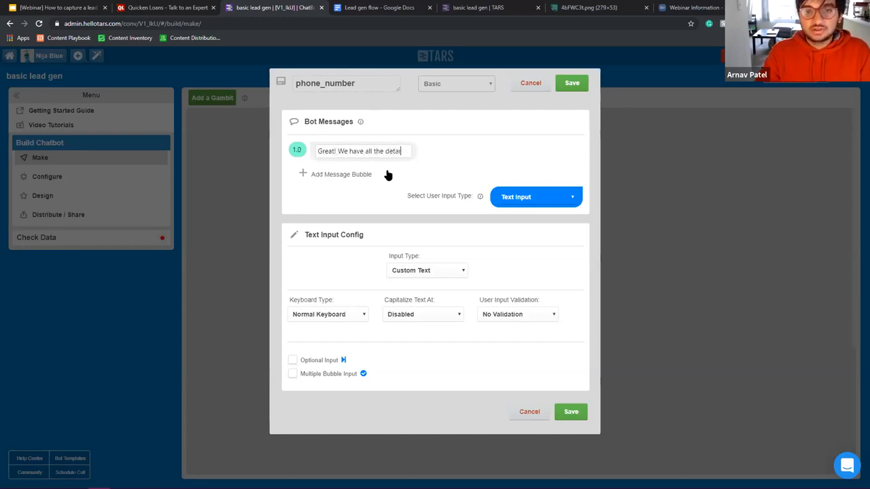
{"action": "type", "text": "ls that we need to"}
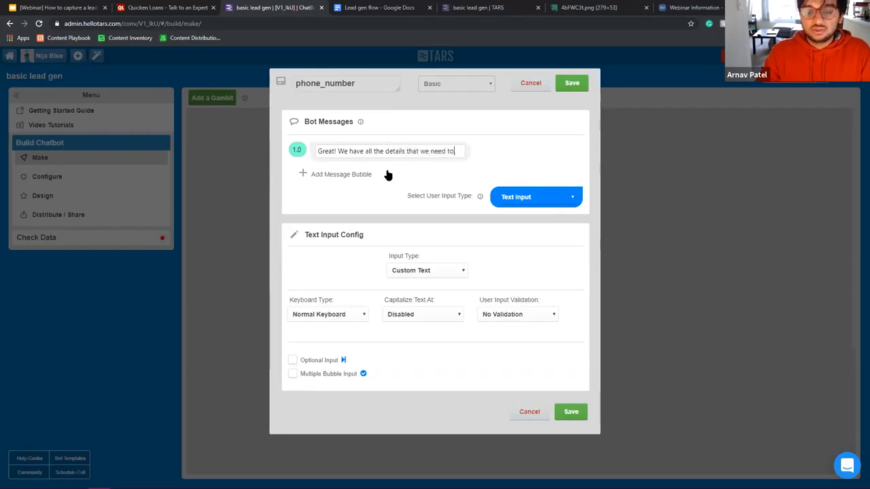
{"action": "type", "text": " generate a quote"}
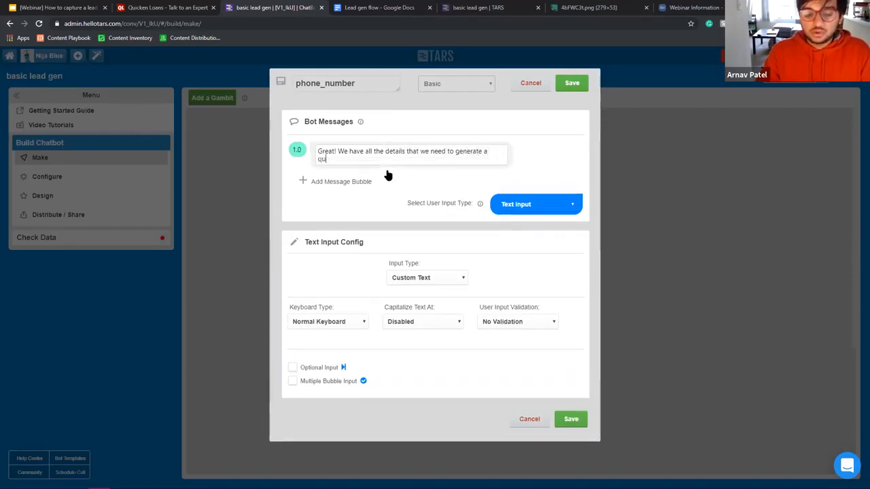
Step: Add a message requesting a phone number so our expert can get in touch, bolding 'phone number'
{"action": "left_click", "coordinate": [358, 182]}
{"action": "type", "text": "Can we"}
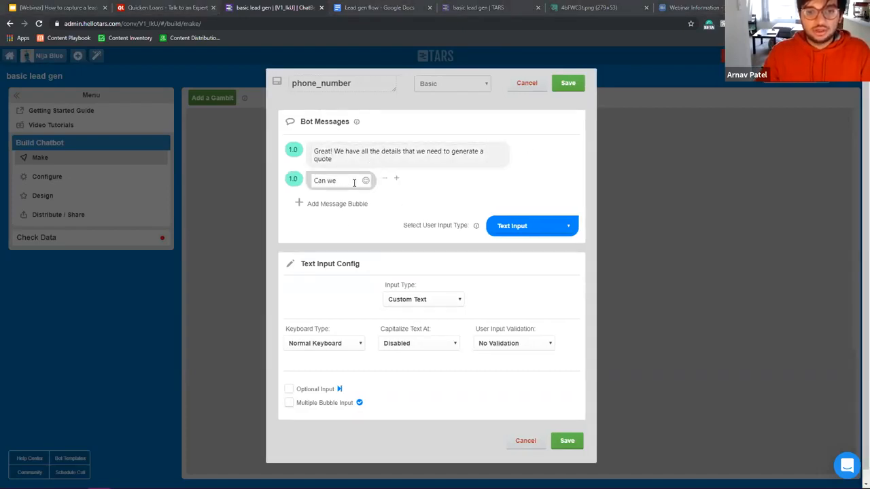
{"action": "type", "text": " get a"}
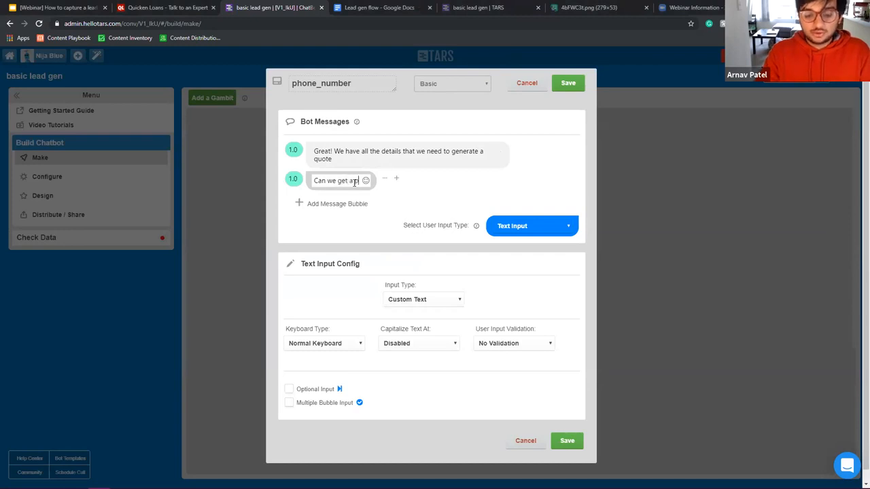
{"action": "type", "text": " phone number so"}
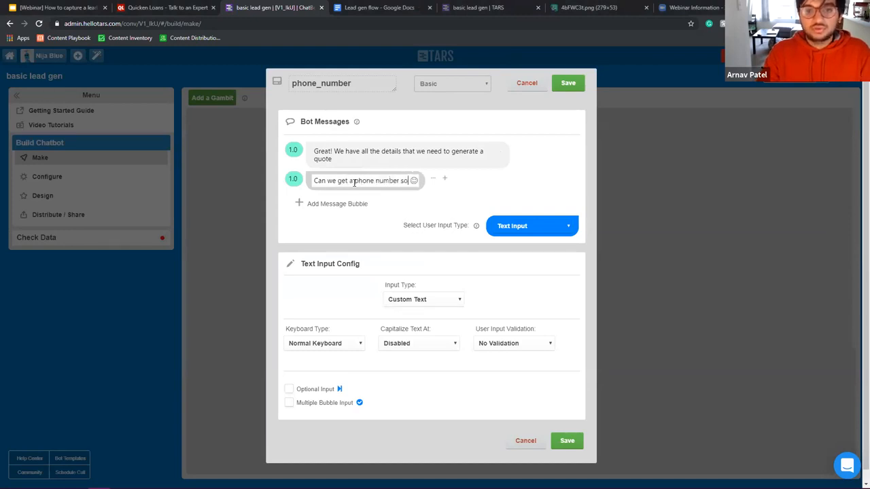
{"action": "type", "text": " that we can get i"}
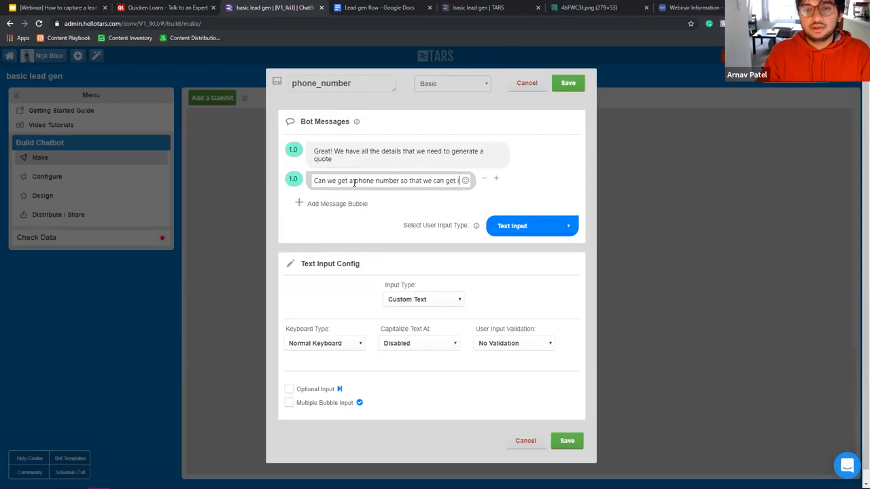
{"action": "type", "text": "n touch wit"}
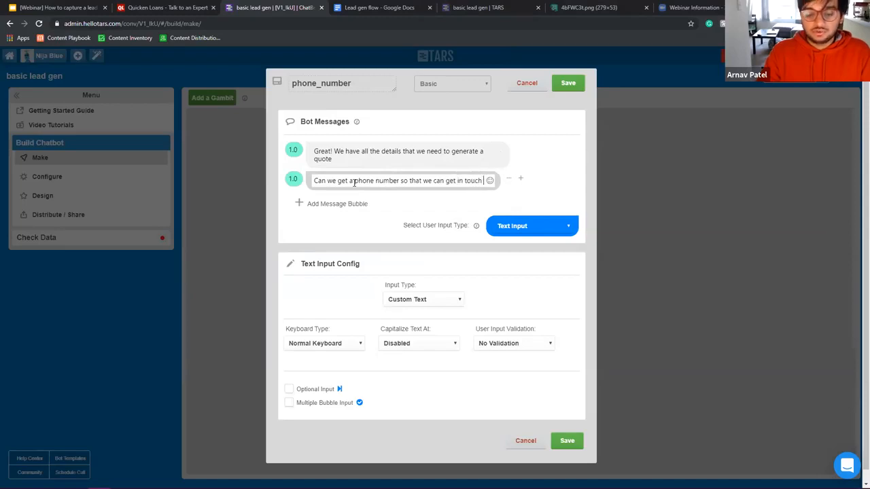
{"action": "key", "text": "BackSpace"}
{"action": "key", "text": "BackSpace"}
{"action": "key", "text": "BackSpace"}
{"action": "key", "text": "BackSpace"}
{"action": "key", "text": "BackSpace"}
{"action": "key", "text": "BackSpace"}
{"action": "key", "text": "BackSpace"}
{"action": "key", "text": "BackSpace"}
{"action": "key", "text": "BackSpace"}
{"action": "key", "text": "BackSpace"}
{"action": "key", "text": "BackSpace"}
{"action": "key", "text": "BackSpace"}
{"action": "key", "text": "BackSpace"}
{"action": "key", "text": "BackSpace"}
{"action": "key", "text": "BackSpace"}
{"action": "key", "text": "BackSpace"}
{"action": "key", "text": "BackSpace"}
{"action": "key", "text": "BackSpace"}
{"action": "key", "text": "BackSpace"}
{"action": "key", "text": "BackSpace"}
{"action": "key", "text": "BackSpace"}
{"action": "key", "text": "BackSpace"}
{"action": "key", "text": "BackSpace"}
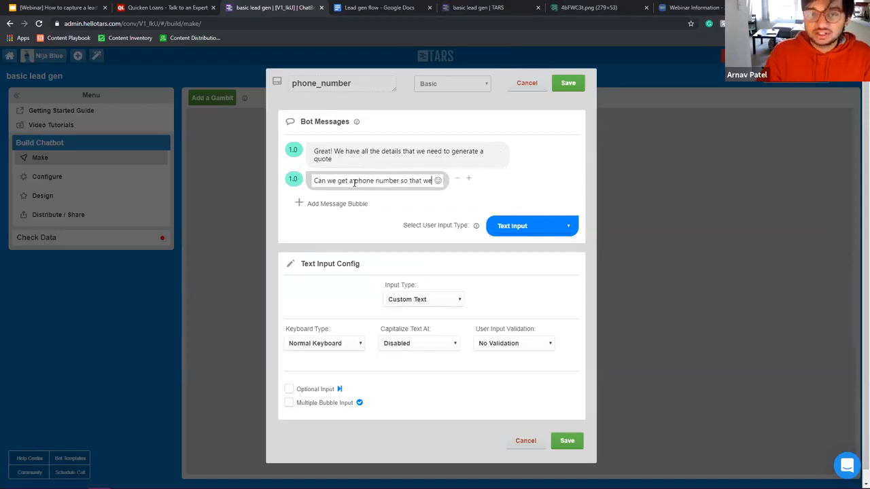
{"action": "type", "text": "our ex"}
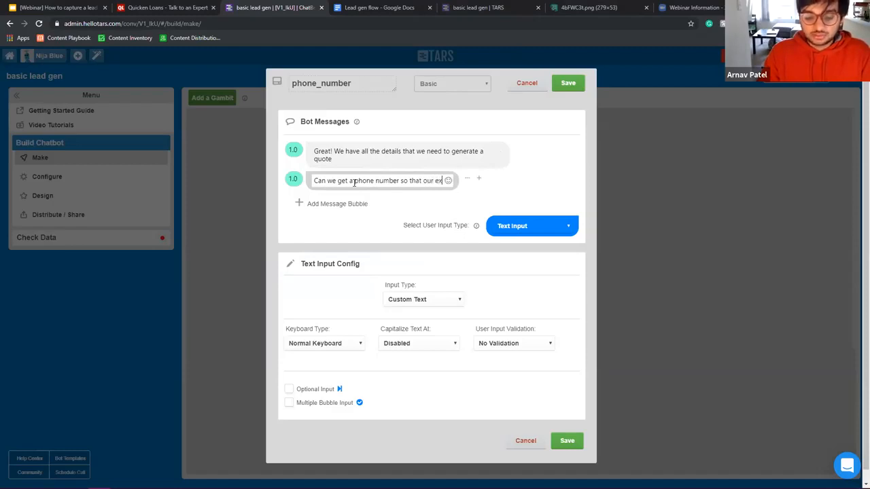
{"action": "type", "text": "pert can get in touch with you?"}
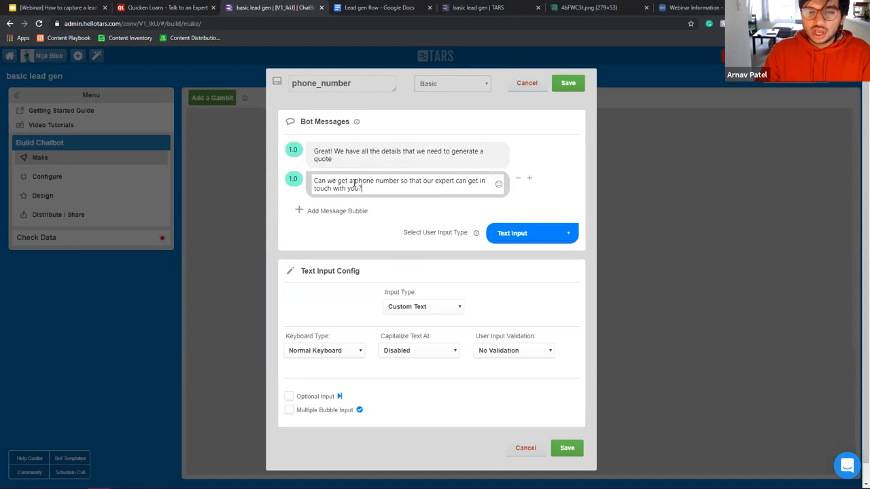
{"action": "left_click_drag", "start_coordinate": [353, 183], "coordinate": [402, 180]}
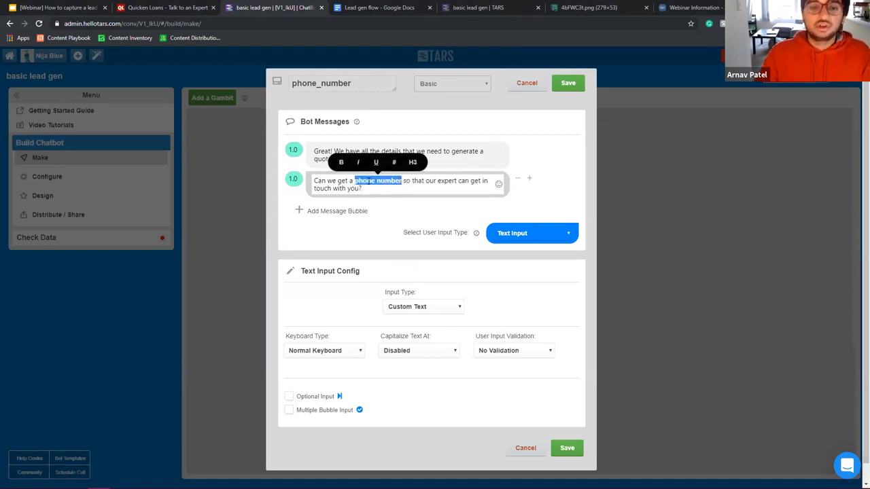
{"action": "left_click", "coordinate": [294, 178]}
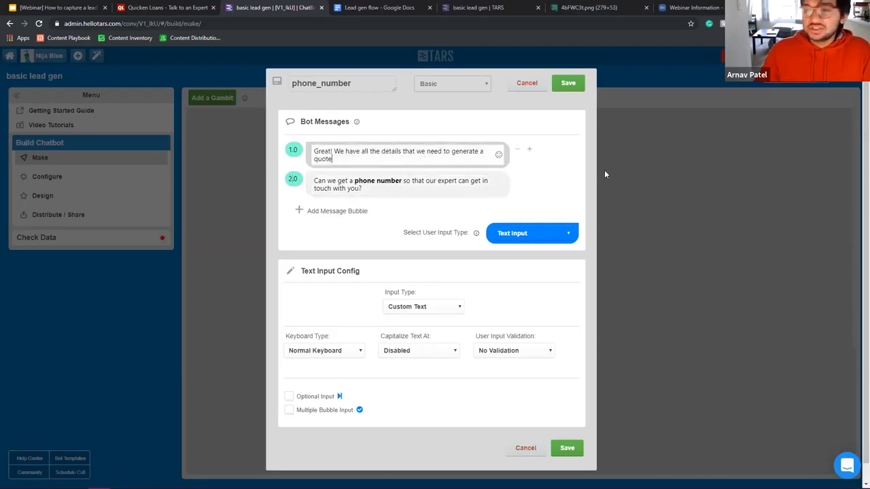
Step: Add a smiling face after 'quote', require Mobile (10 digits) input, and save phone_number
{"action": "left_click", "coordinate": [498, 155]}
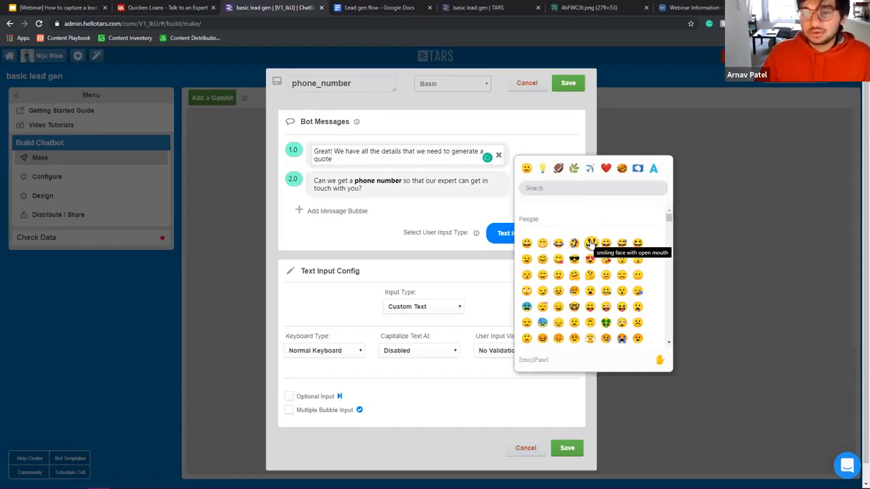
{"action": "left_click", "coordinate": [591, 243]}
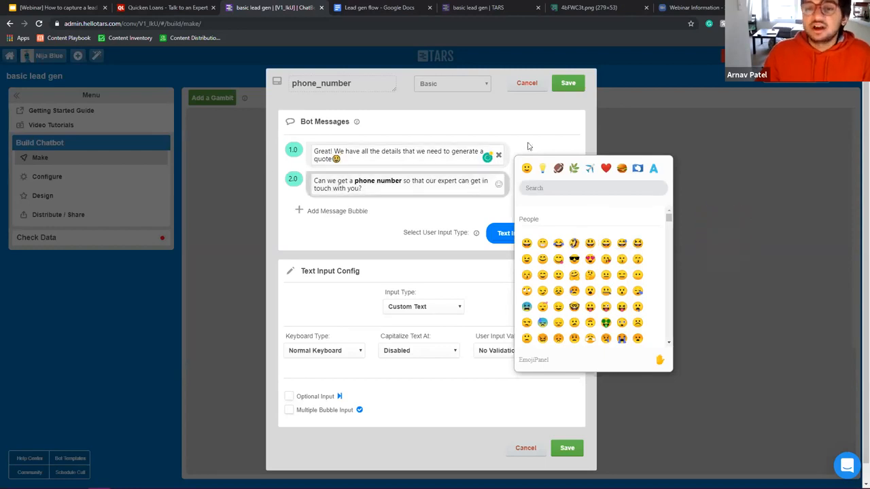
{"action": "left_click", "coordinate": [499, 156]}
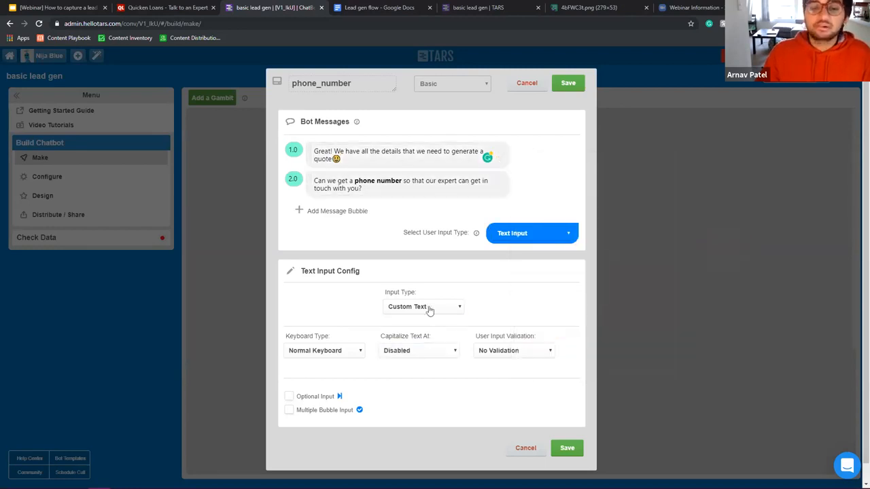
{"action": "left_click", "coordinate": [401, 309]}
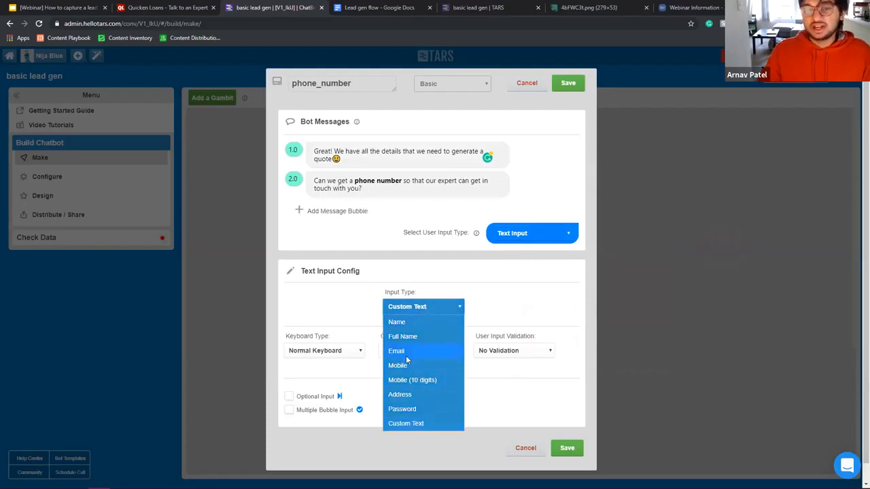
{"action": "left_click", "coordinate": [415, 382]}
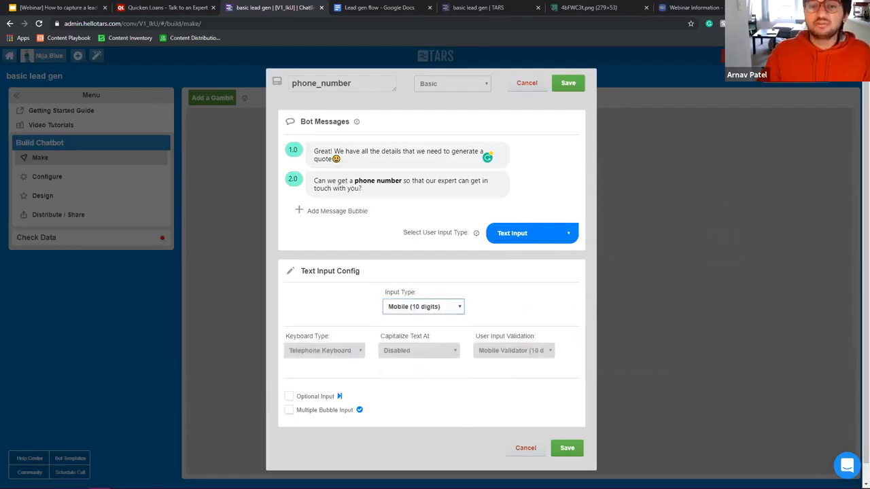
{"action": "left_click", "coordinate": [568, 82]}
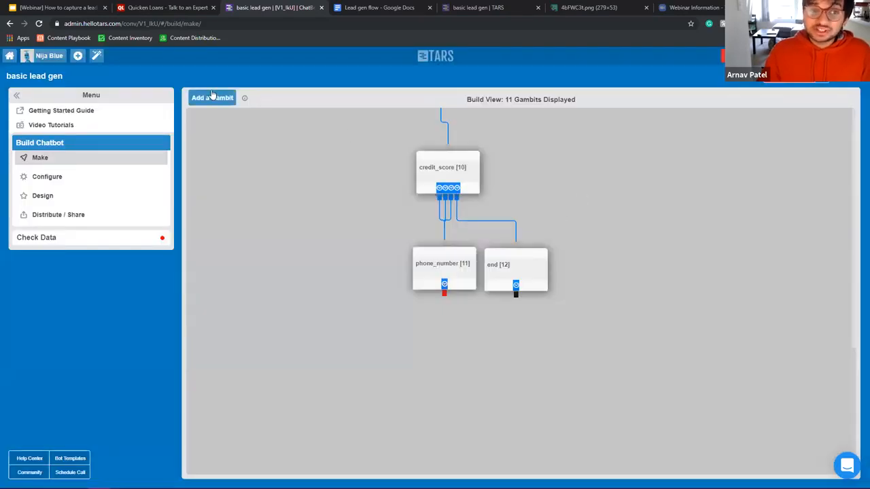
Step: Add a new gambit below phone_number and connect phone_number to it
{"action": "left_click", "coordinate": [212, 98]}
{"action": "left_click", "coordinate": [440, 350]}
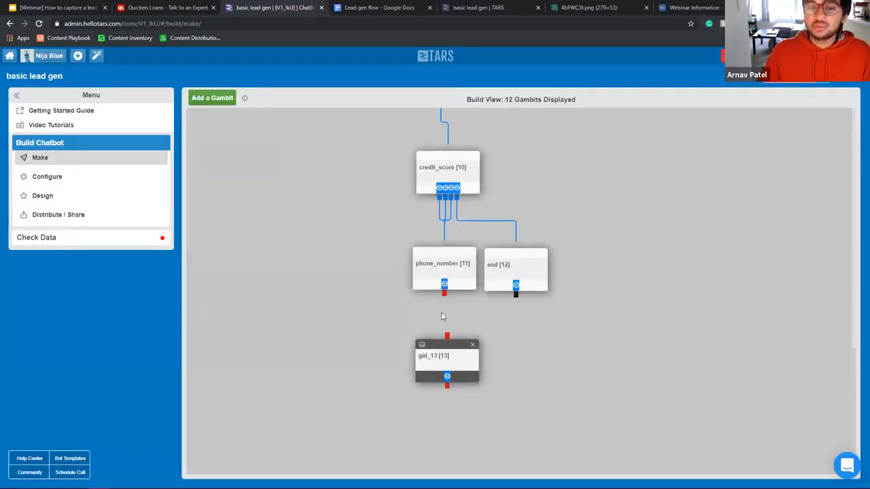
{"action": "left_click_drag", "start_coordinate": [444, 295], "coordinate": [450, 359]}
{"action": "left_click", "coordinate": [453, 365]}
Step: Write three messages: 'Thank you', 'We'll be in touch soon with your quote', 'Have a great day'
{"action": "double_click", "coordinate": [402, 150]}
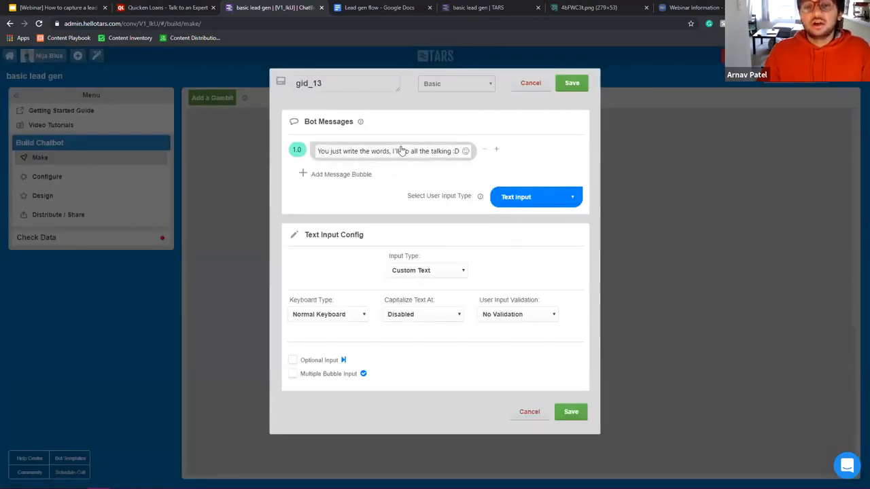
{"action": "key", "text": "ctrl+a"}
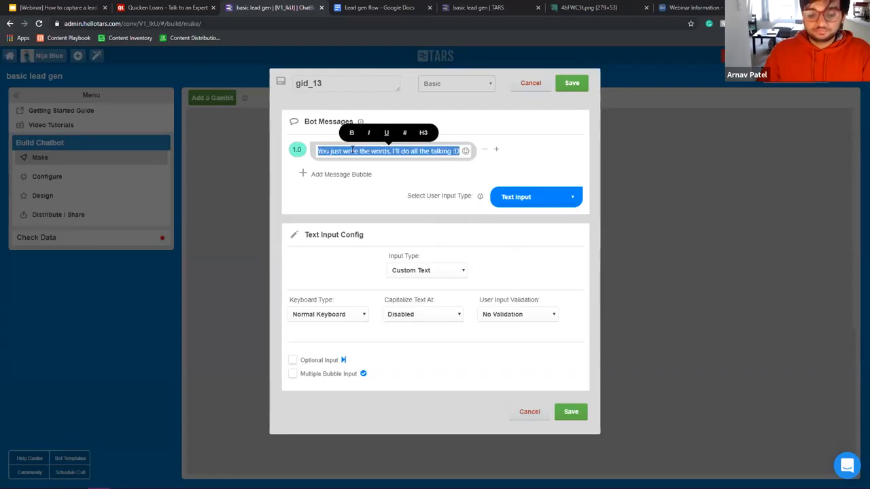
{"action": "type", "text": "Thank you"}
{"action": "left_click", "coordinate": [352, 175]}
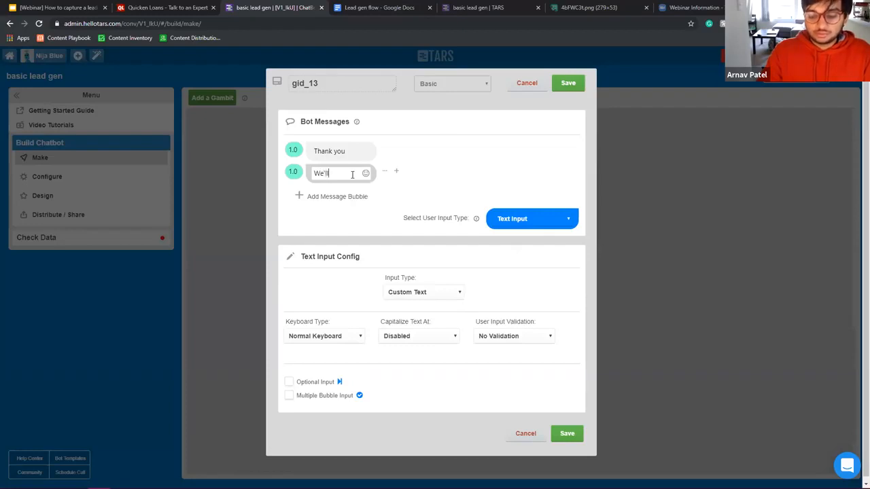
{"action": "type", "text": "We'll be in touch soo"}
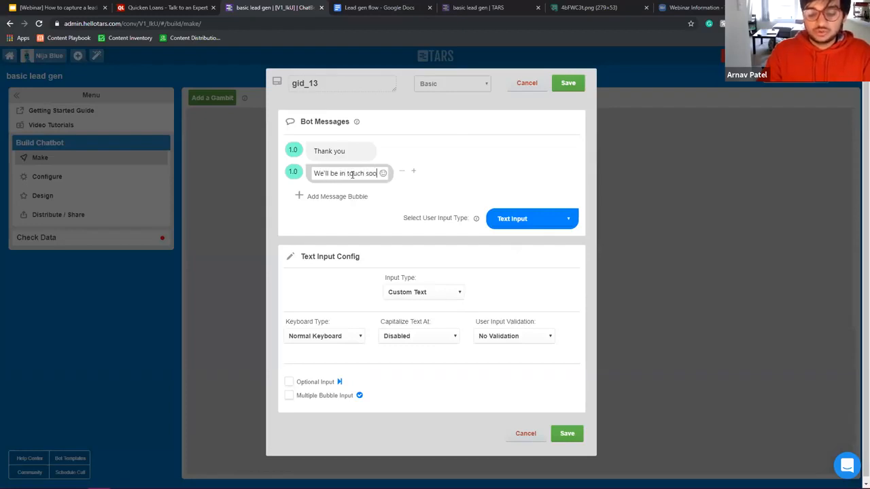
{"action": "type", "text": "n with your quote"}
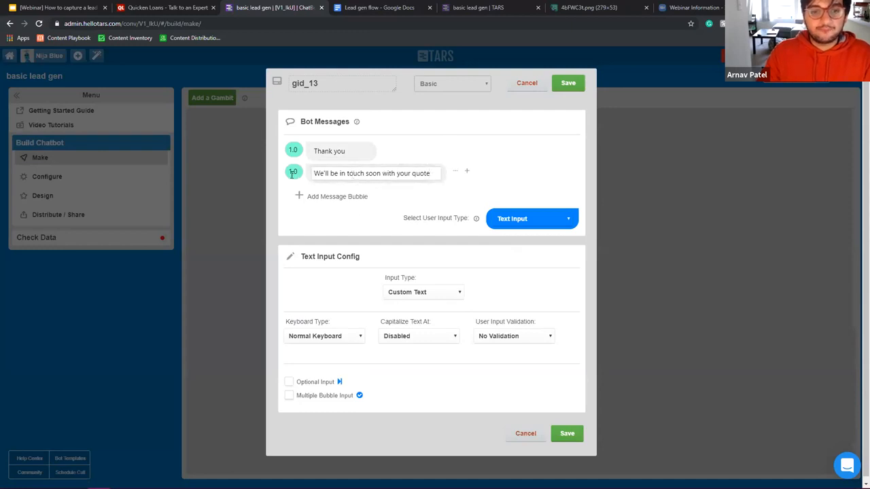
{"action": "left_click", "coordinate": [329, 197]}
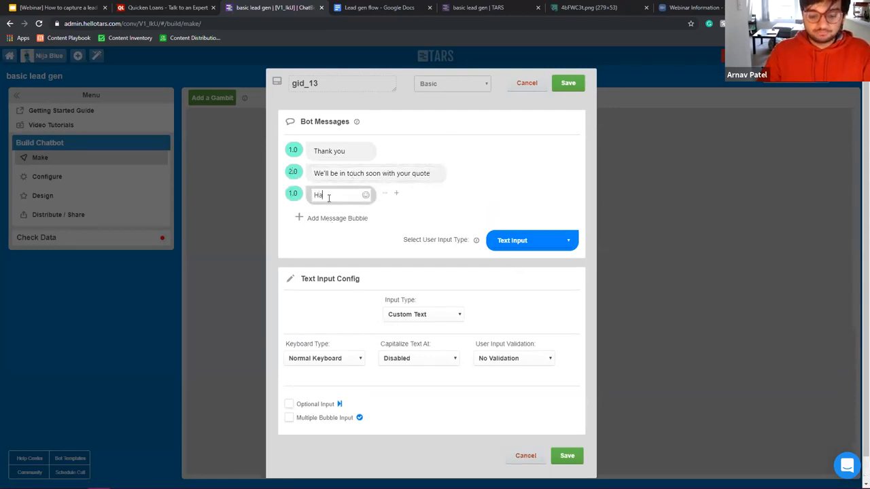
{"action": "type", "text": "Have a great day"}
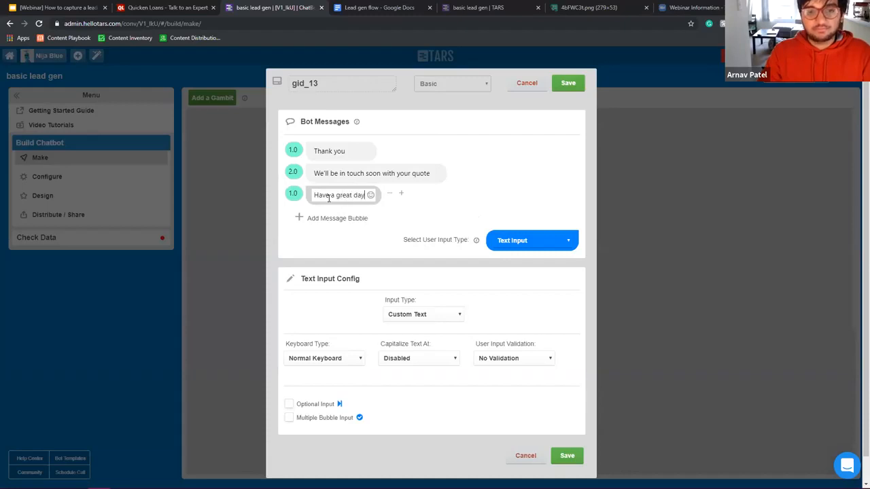
Step: Make the gambit an Auto Page Redirection named end and save it
{"action": "left_click", "coordinate": [524, 242]}
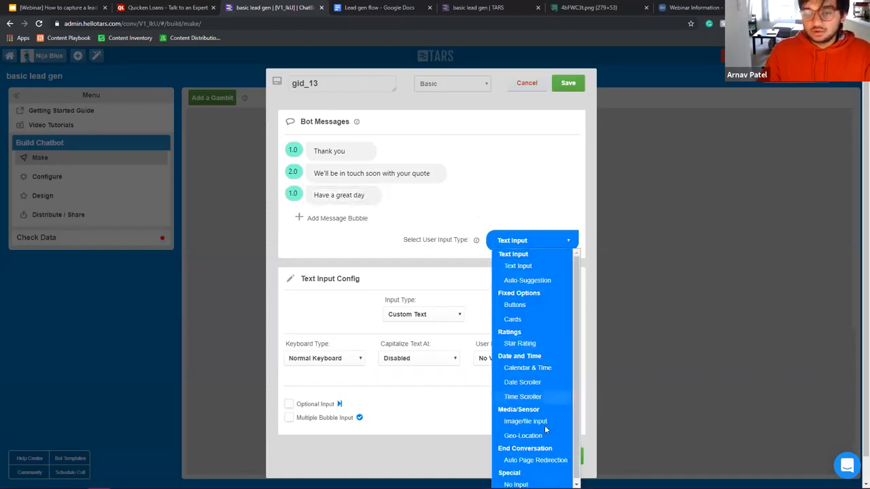
{"action": "left_click", "coordinate": [537, 460]}
{"action": "double_click", "coordinate": [325, 87]}
{"action": "type", "text": "end"}
{"action": "left_click", "coordinate": [570, 84]}
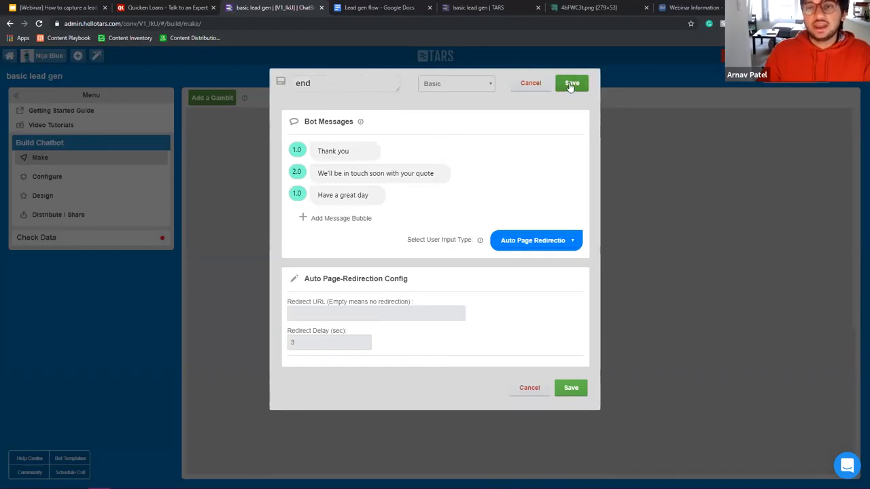
{"action": "scroll", "coordinate": [596, 261], "scroll_direction": "up", "scroll_amount": 10}
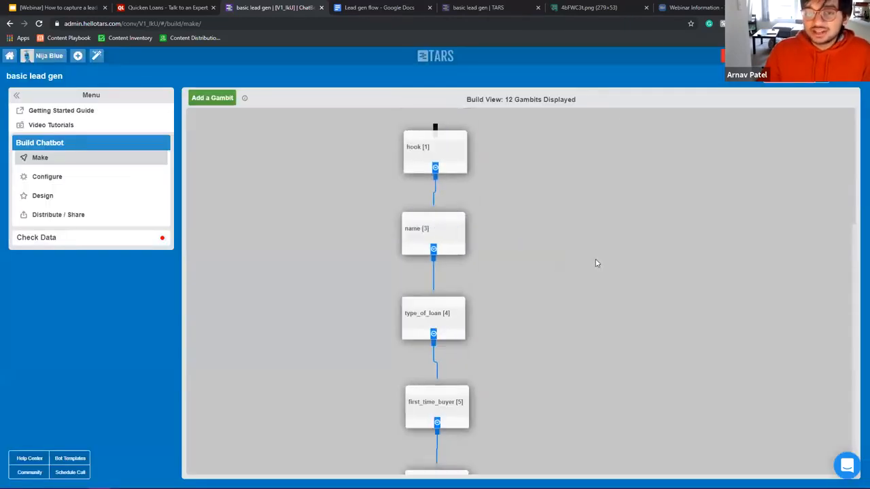
Step: Launch the live Quicken Loans chatbot landing page and request a free quote in the chat
{"action": "scroll", "coordinate": [596, 261], "scroll_direction": "down", "scroll_amount": 10}
{"action": "scroll", "coordinate": [574, 263], "scroll_direction": "down", "scroll_amount": 2}
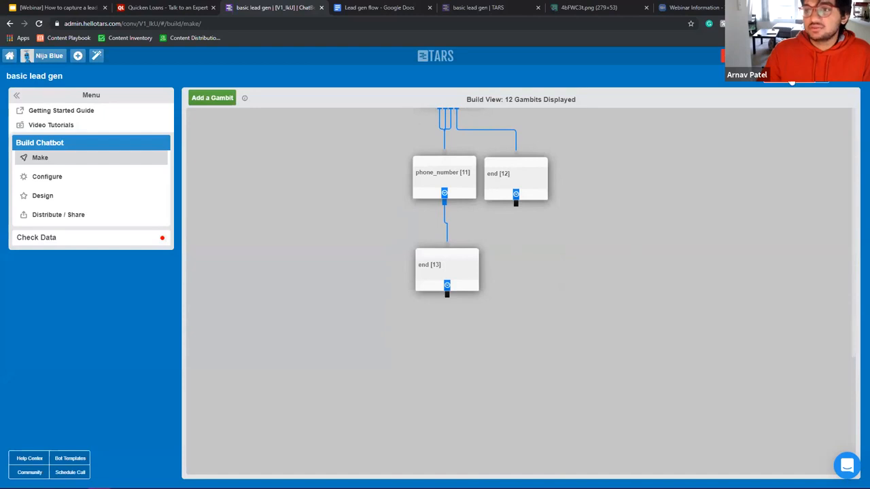
{"action": "left_click", "coordinate": [791, 81]}
{"action": "left_click", "coordinate": [477, 8]}
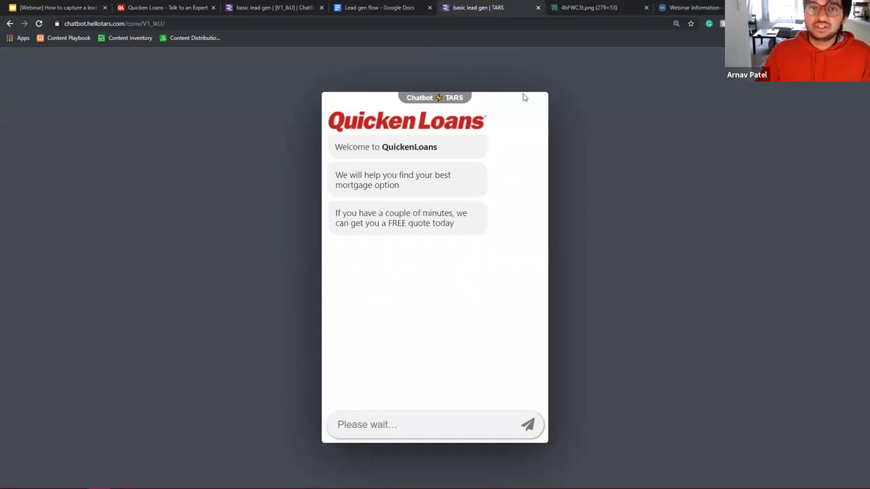
{"action": "left_click", "coordinate": [407, 417]}
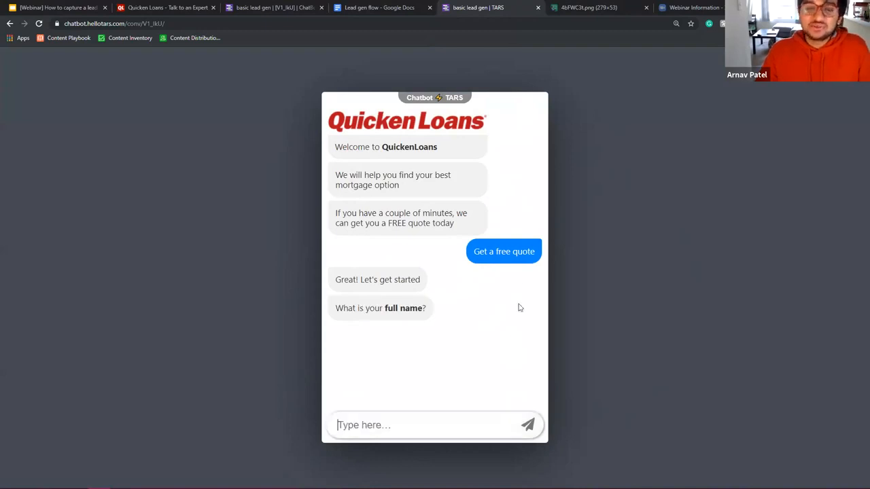
{"action": "left_click", "coordinate": [267, 8]}
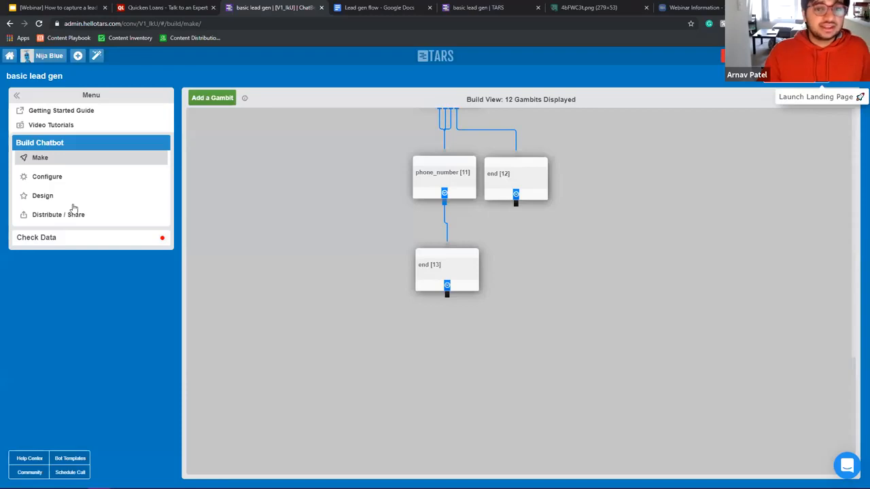
Step: Sample the red of the Quicken Loans logo with the colour-picker extension
{"action": "left_click", "coordinate": [189, 8]}
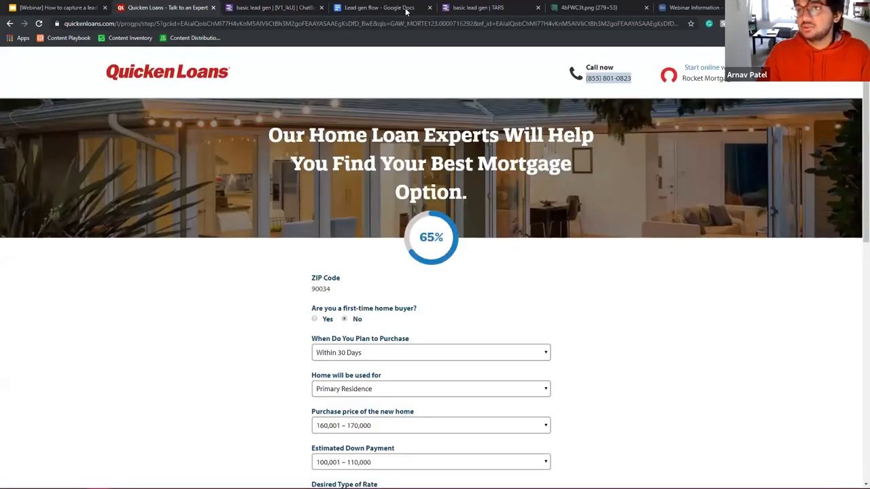
{"action": "left_click", "coordinate": [861, 24]}
{"action": "left_click", "coordinate": [781, 41]}
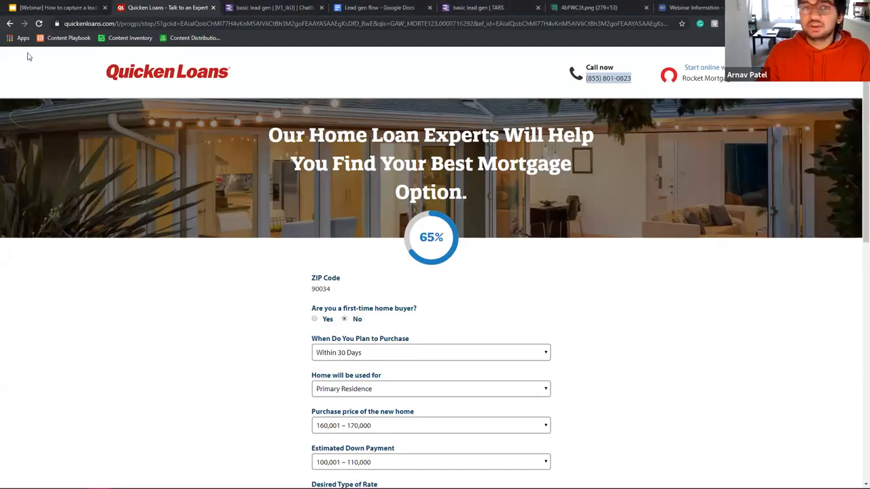
{"action": "left_click", "coordinate": [114, 80]}
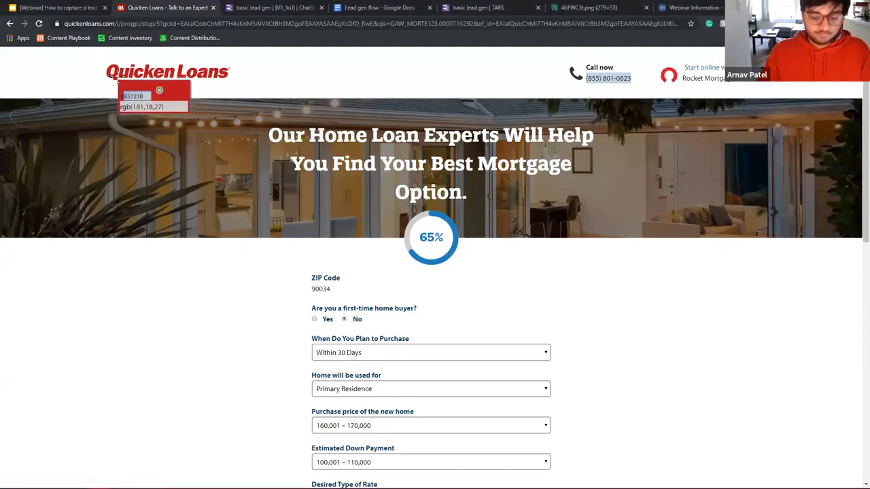
{"action": "left_click", "coordinate": [250, 8]}
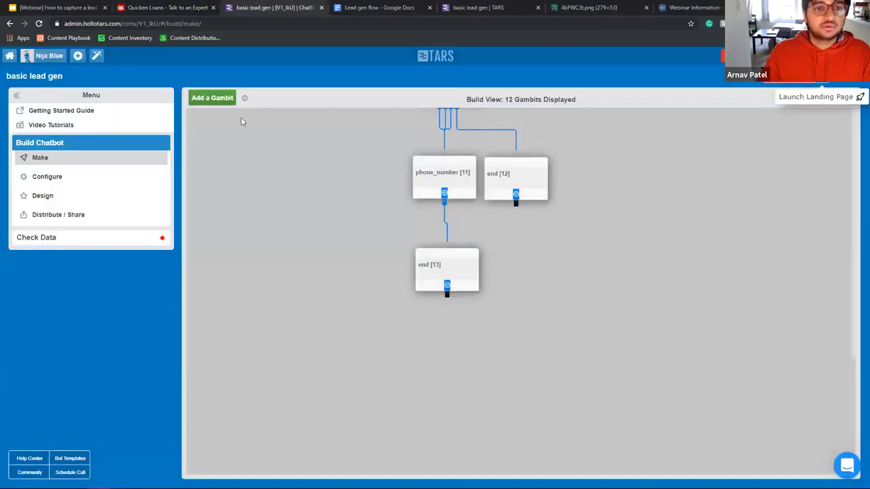
Step: Give the chat page a solid white background and make bot messages red #b5121b
{"action": "left_click", "coordinate": [55, 197]}
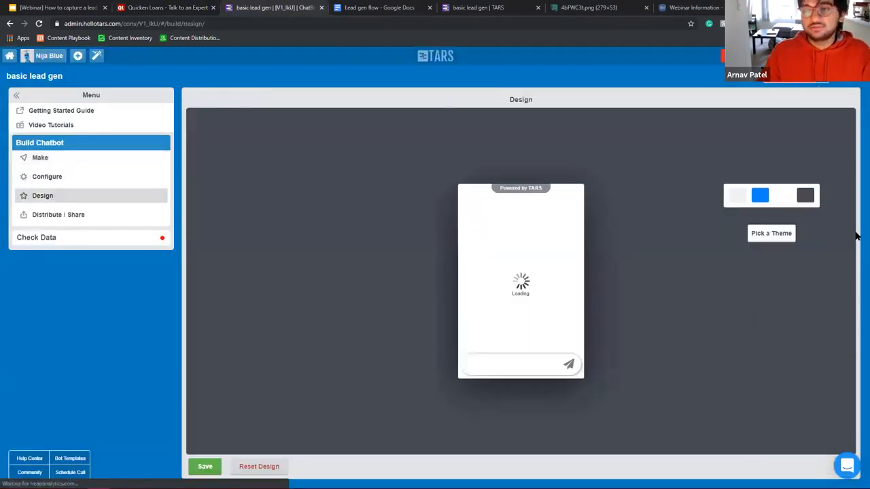
{"action": "left_click", "coordinate": [811, 202]}
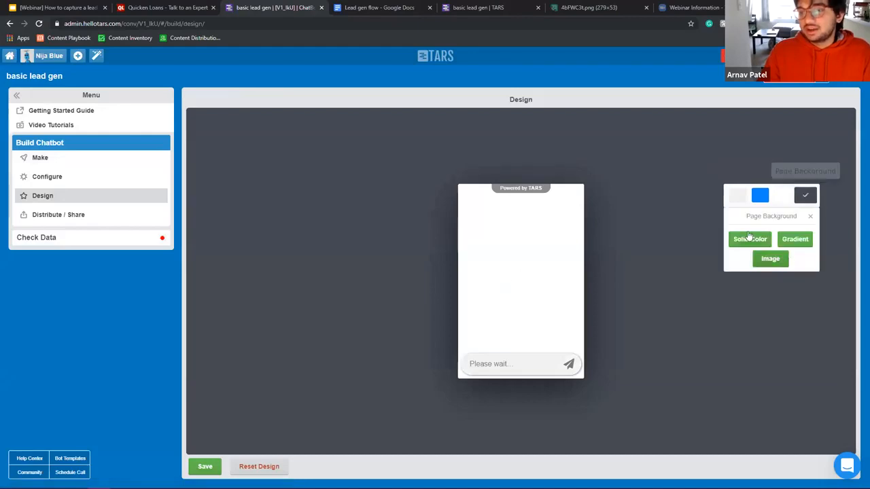
{"action": "left_click", "coordinate": [751, 242]}
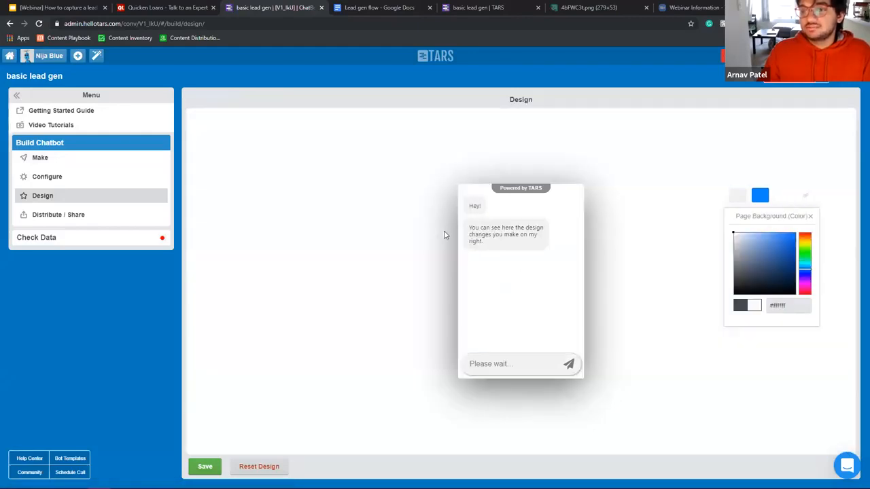
{"action": "left_click", "coordinate": [736, 197]}
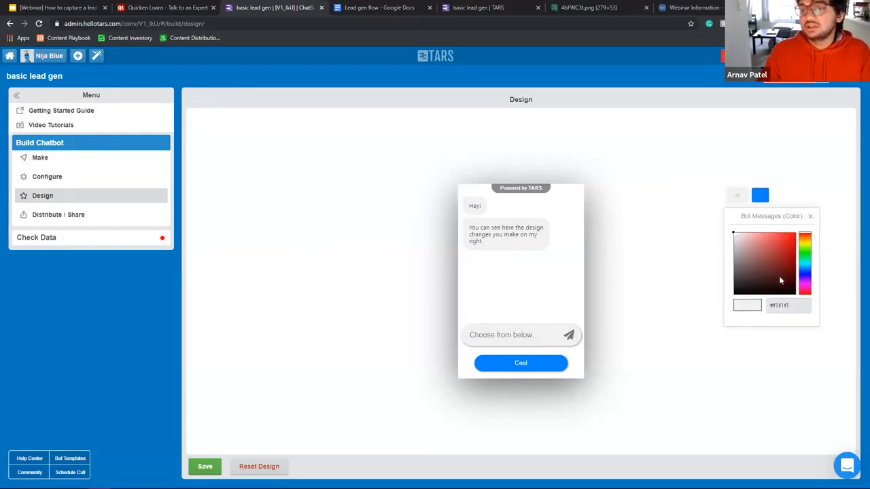
{"action": "left_click_drag", "start_coordinate": [780, 263], "coordinate": [815, 209]}
{"action": "left_click_drag", "start_coordinate": [800, 306], "coordinate": [698, 305]}
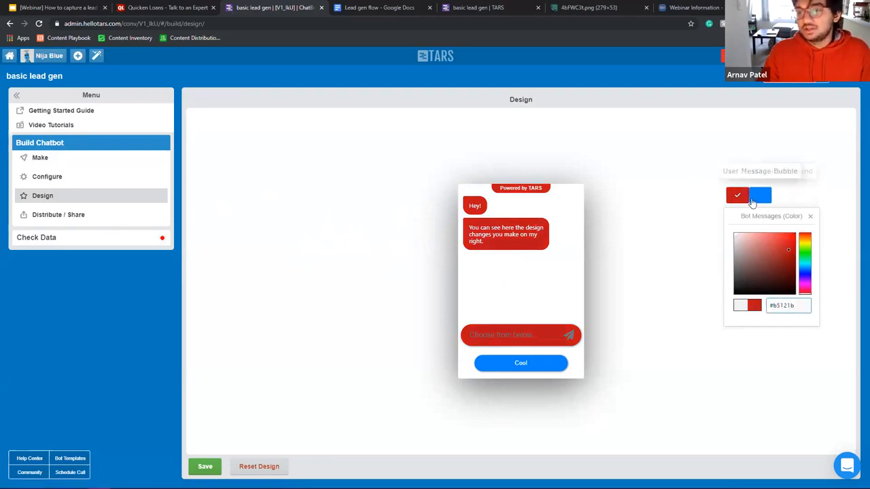
Step: Set user messages to the Next button's green #6c9f2e and save the design
{"action": "left_click", "coordinate": [761, 196]}
{"action": "left_click_drag", "start_coordinate": [807, 306], "coordinate": [703, 291]}
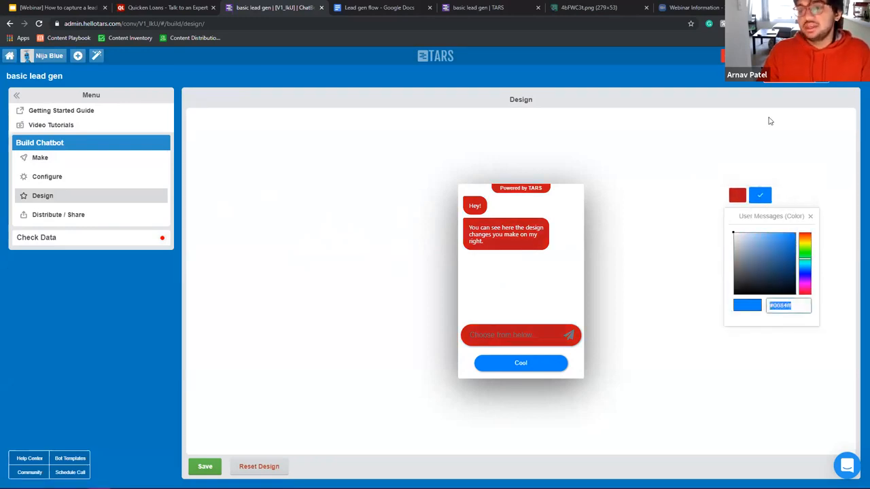
{"action": "left_click", "coordinate": [133, 6]}
{"action": "scroll", "coordinate": [326, 245], "scroll_direction": "down", "scroll_amount": 4}
{"action": "scroll", "coordinate": [285, 228], "scroll_direction": "down", "scroll_amount": 1}
{"action": "key", "text": "alt+p"}
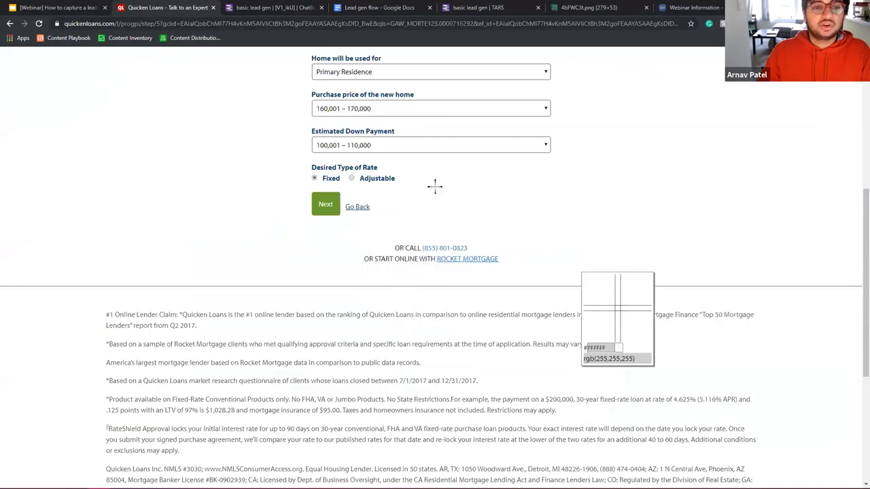
{"action": "left_click", "coordinate": [331, 197]}
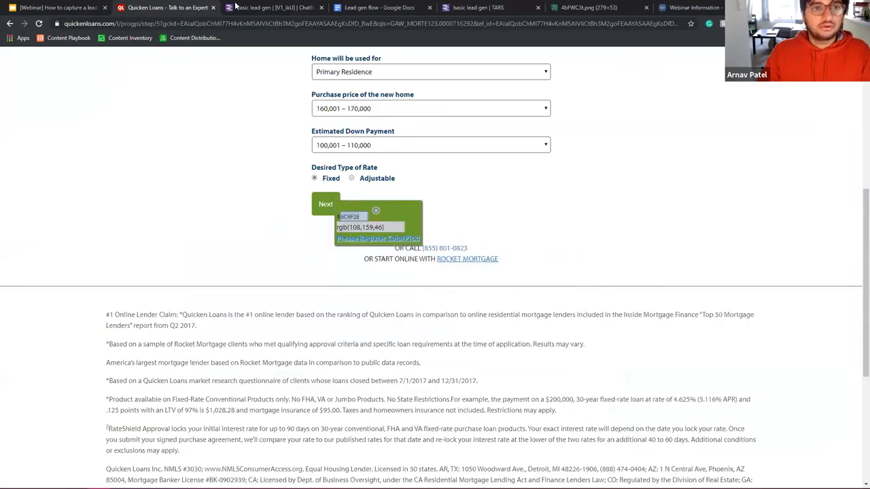
{"action": "left_click", "coordinate": [264, 14]}
{"action": "type", "text": "#6c9f2e"}
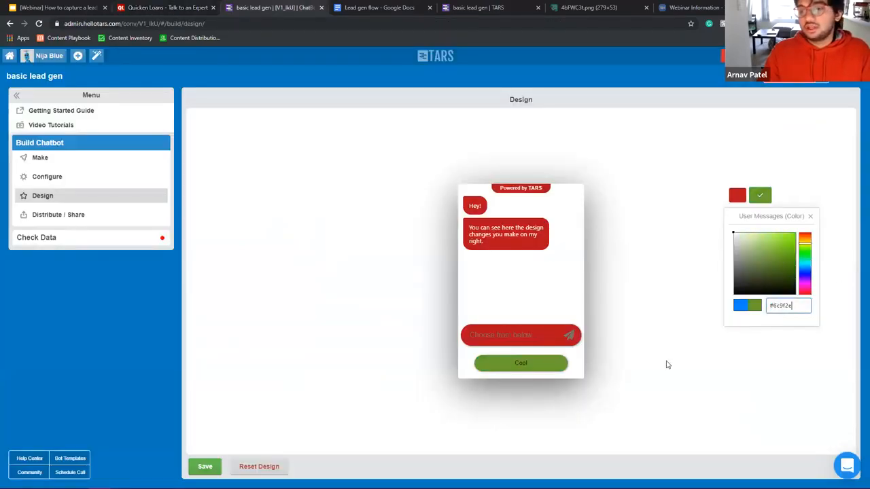
{"action": "left_click", "coordinate": [204, 467]}
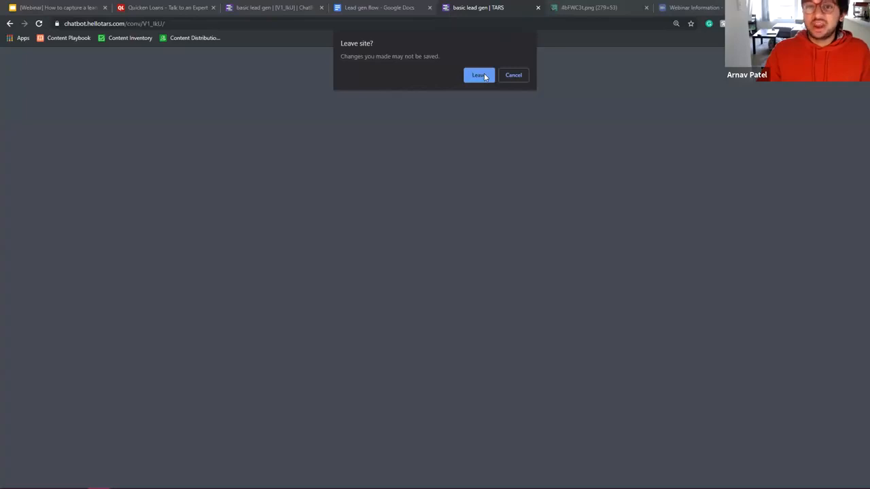
Step: Test the restyled bot: free quote, enter the tester's full name, Purchase loan, first-time buyer Yes
{"action": "left_click", "coordinate": [483, 76]}
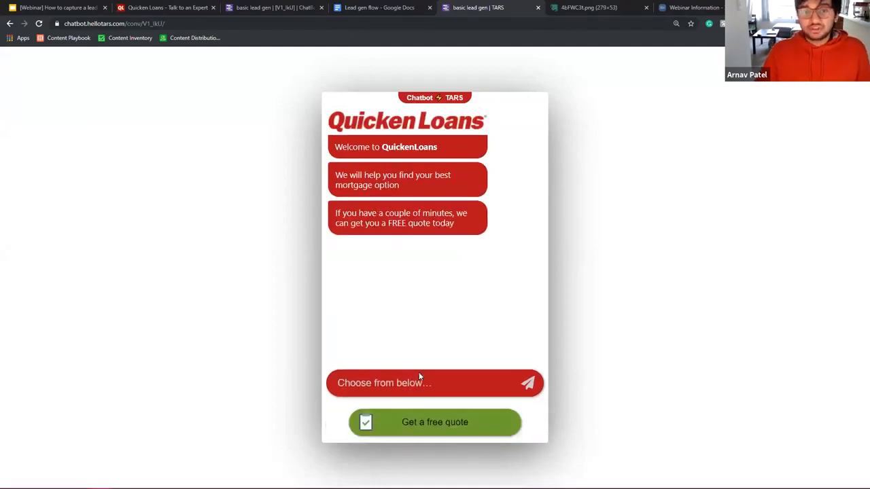
{"action": "left_click", "coordinate": [435, 414]}
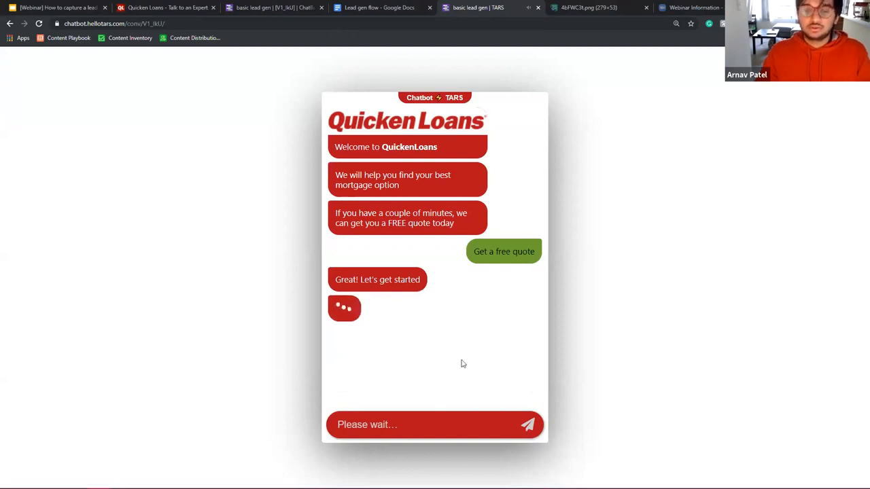
{"action": "type", "text": "Ar"}
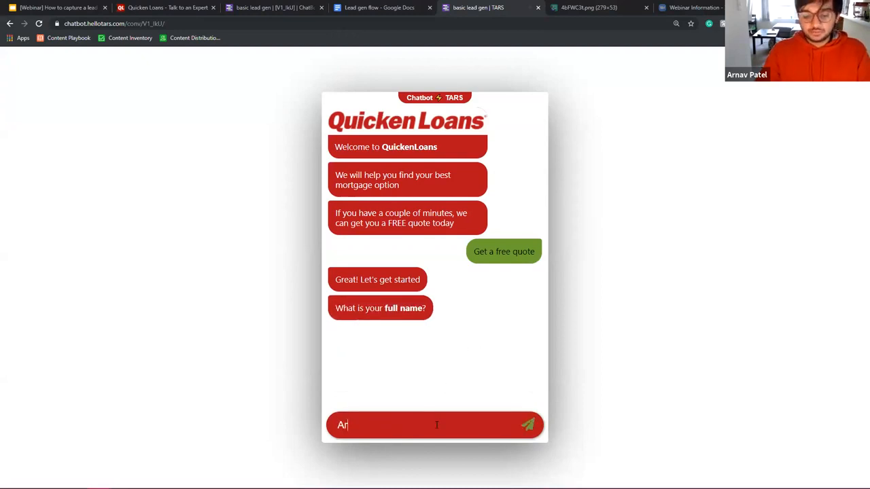
{"action": "type", "text": "nav Patel"}
{"action": "key", "text": "Return"}
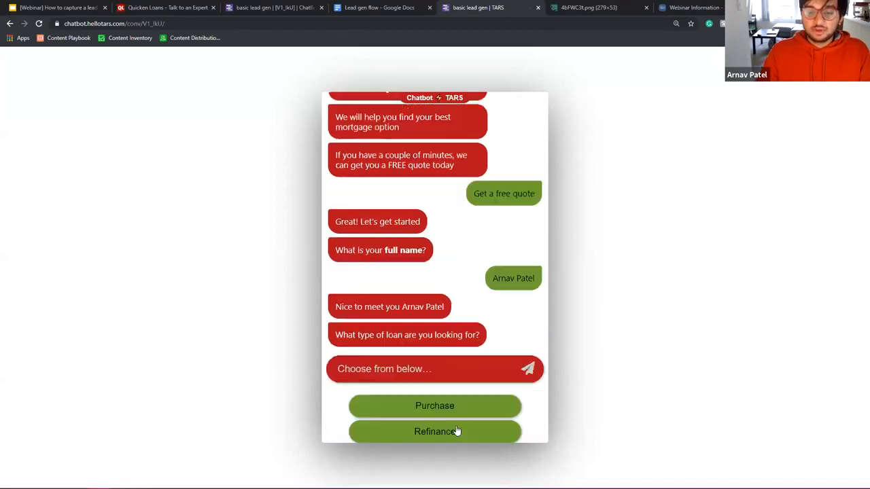
{"action": "left_click", "coordinate": [460, 390]}
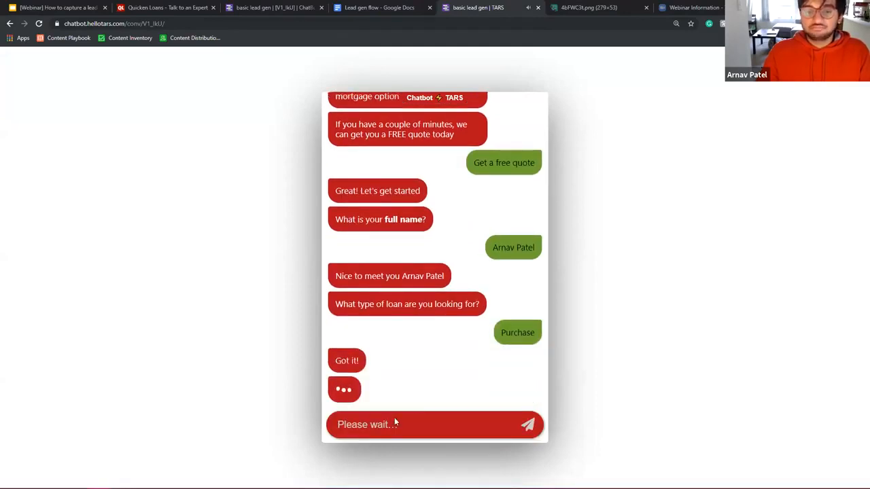
{"action": "left_click", "coordinate": [449, 393]}
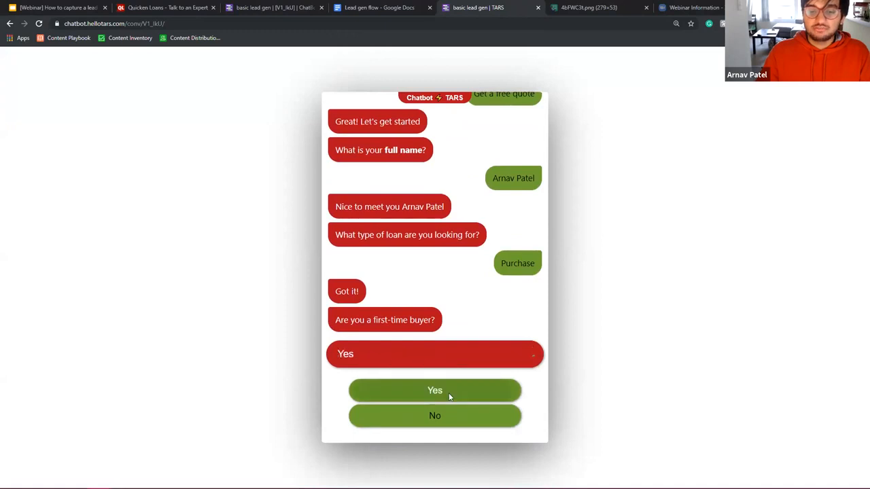
{"action": "left_click", "coordinate": [261, 7]}
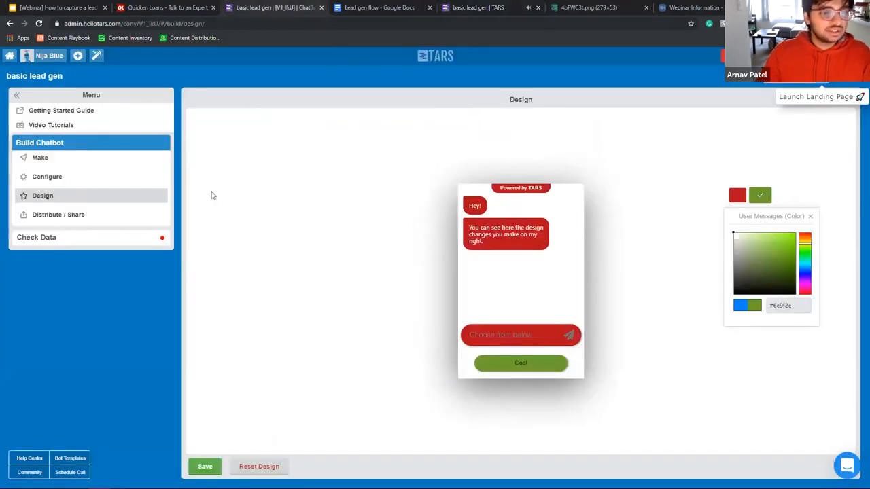
{"action": "left_click", "coordinate": [149, 239]}
Step: Browse the collected submissions including the new test lead, then view the Zapier integrations
{"action": "left_click", "coordinate": [58, 178]}
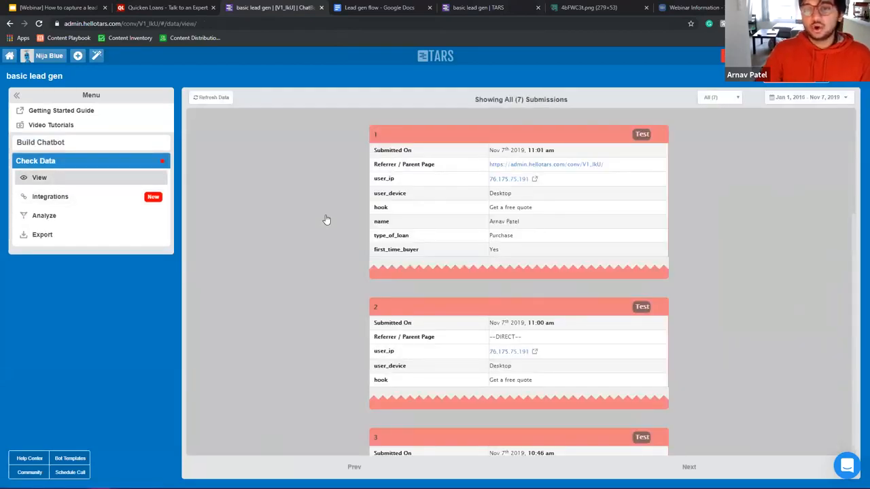
{"action": "scroll", "coordinate": [524, 247], "scroll_direction": "down", "scroll_amount": 10}
{"action": "left_click", "coordinate": [374, 8]}
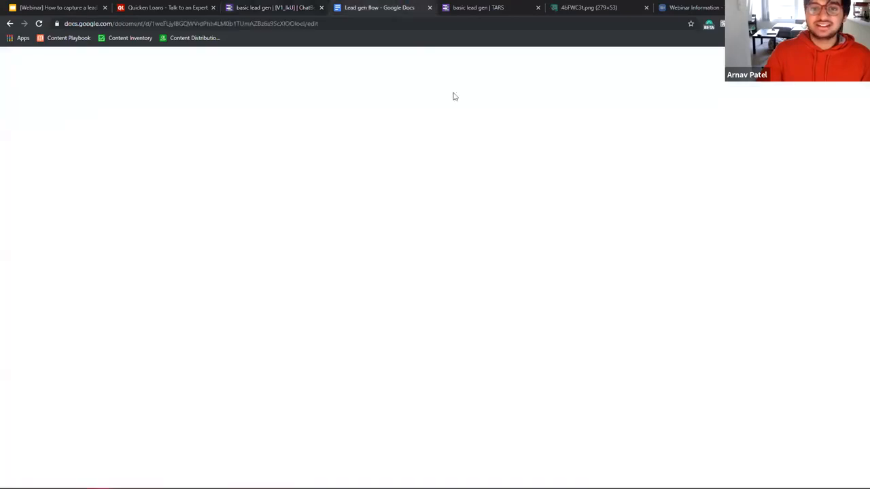
{"action": "left_click", "coordinate": [249, 7]}
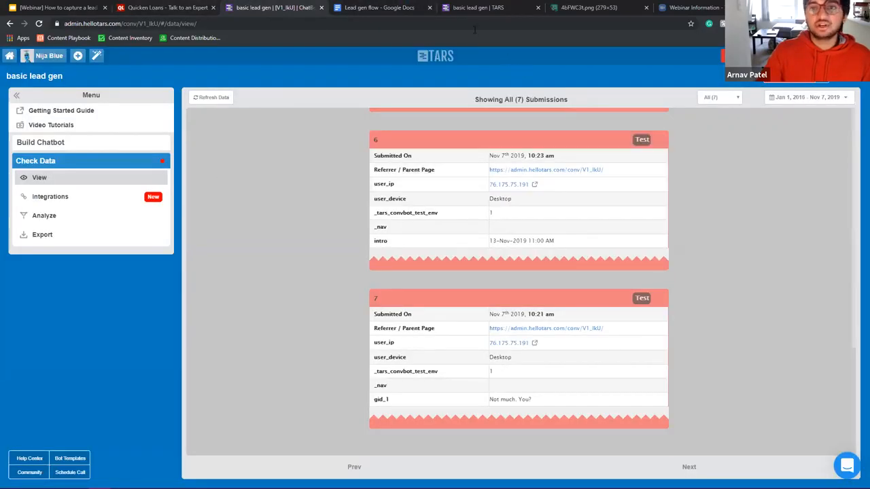
{"action": "left_click", "coordinate": [474, 14]}
{"action": "left_click", "coordinate": [253, 7]}
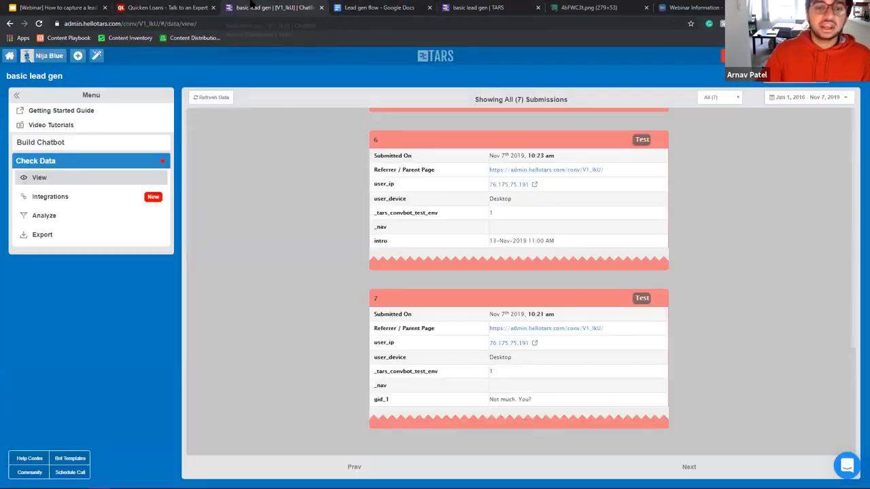
{"action": "scroll", "coordinate": [466, 254], "scroll_direction": "up", "scroll_amount": 7}
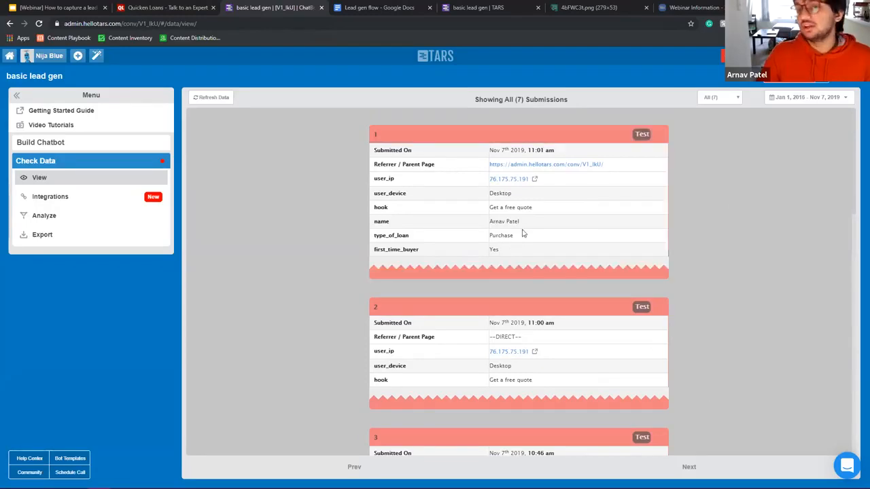
{"action": "left_click", "coordinate": [131, 198]}
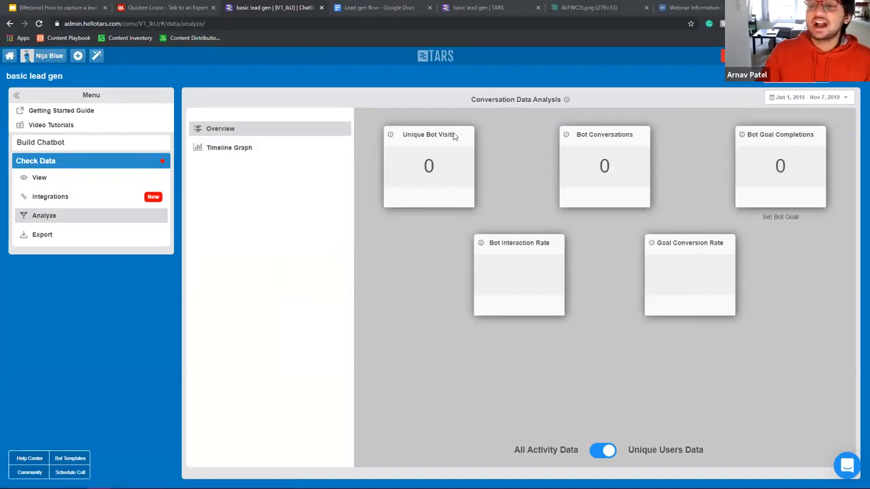
Step: Review the CSV export page for conversation data, then go back to the gambit flow under Make
{"action": "left_click", "coordinate": [77, 233]}
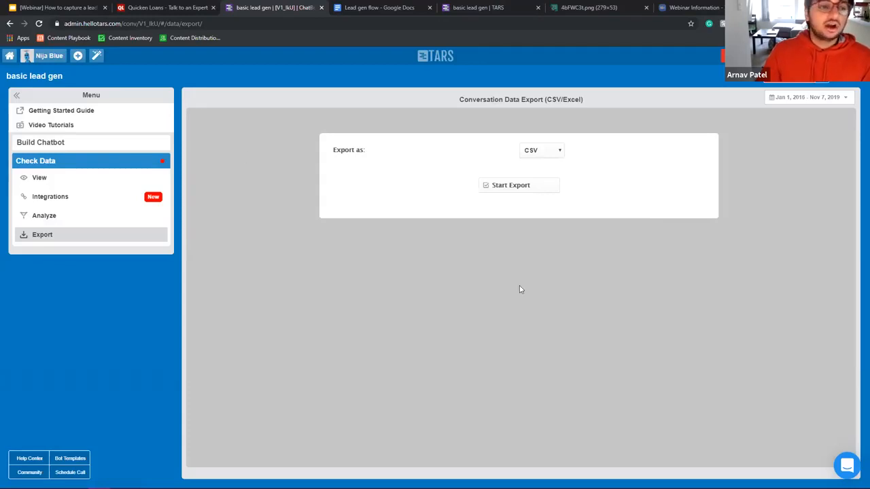
{"action": "left_click", "coordinate": [101, 144]}
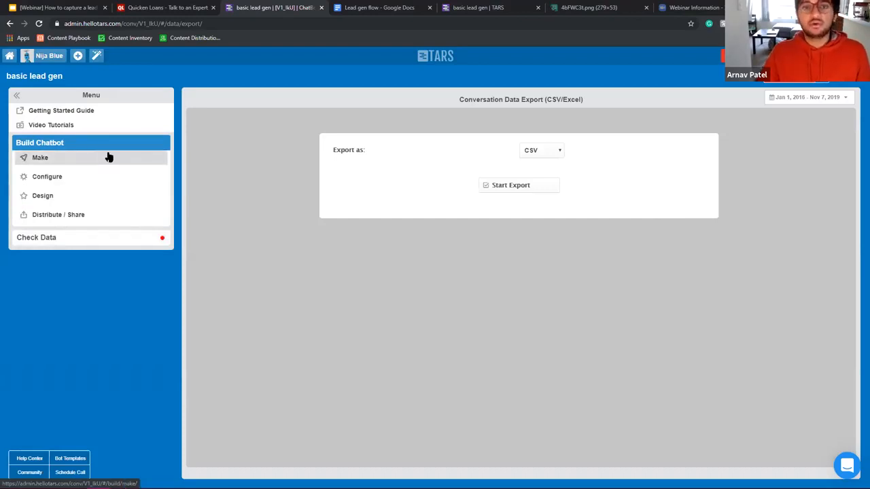
{"action": "left_click", "coordinate": [106, 163]}
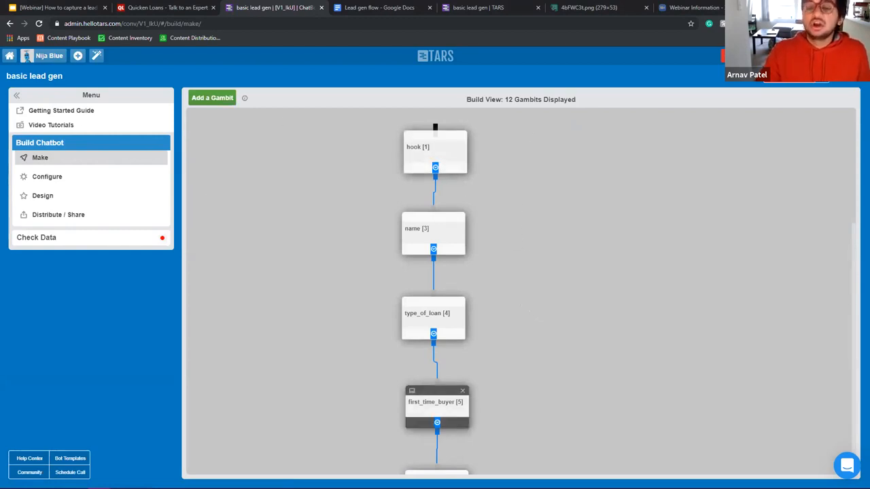
{"action": "scroll", "coordinate": [482, 279], "scroll_direction": "down", "scroll_amount": 1}
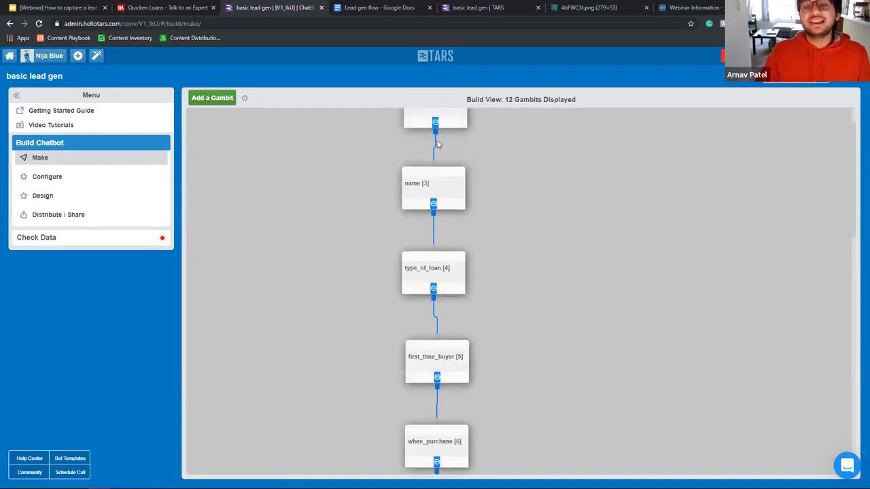
{"action": "scroll", "coordinate": [462, 183], "scroll_direction": "up", "scroll_amount": 1}
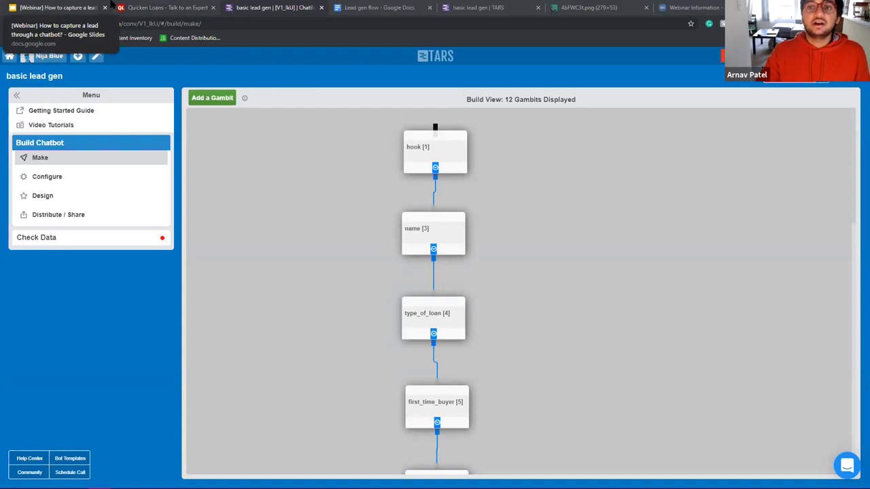
Step: View slide 22 'Contact us', then arrange the 'basic lead gen | TARS' and builder tabs side by side
{"action": "left_click", "coordinate": [112, 6]}
{"action": "scroll", "coordinate": [55, 305], "scroll_direction": "down", "scroll_amount": 2}
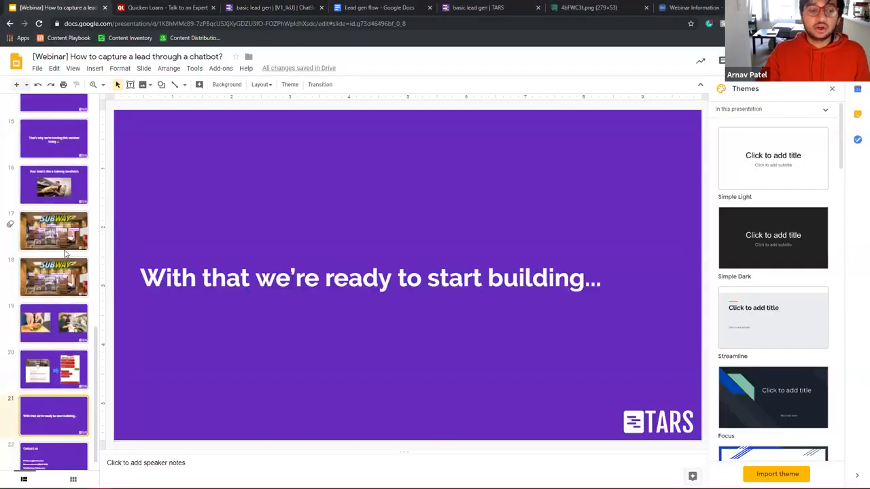
{"action": "left_click", "coordinate": [74, 457]}
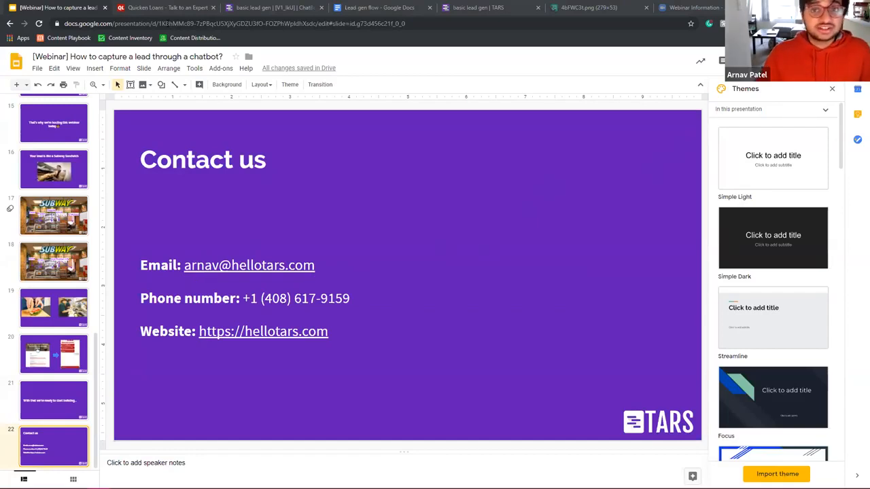
{"action": "left_click_drag", "start_coordinate": [489, 8], "coordinate": [284, 10]}
{"action": "left_click_drag", "start_coordinate": [384, 4], "coordinate": [258, 5]}
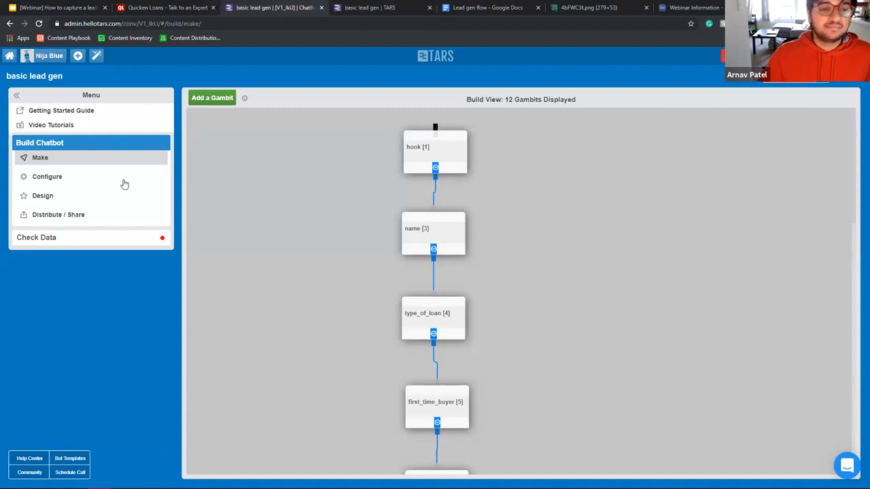
{"action": "left_click", "coordinate": [44, 241]}
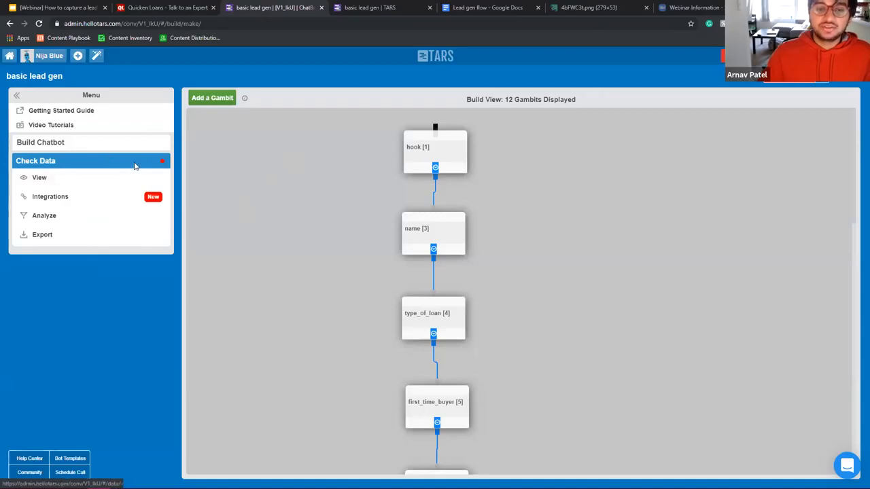
{"action": "left_click", "coordinate": [43, 179]}
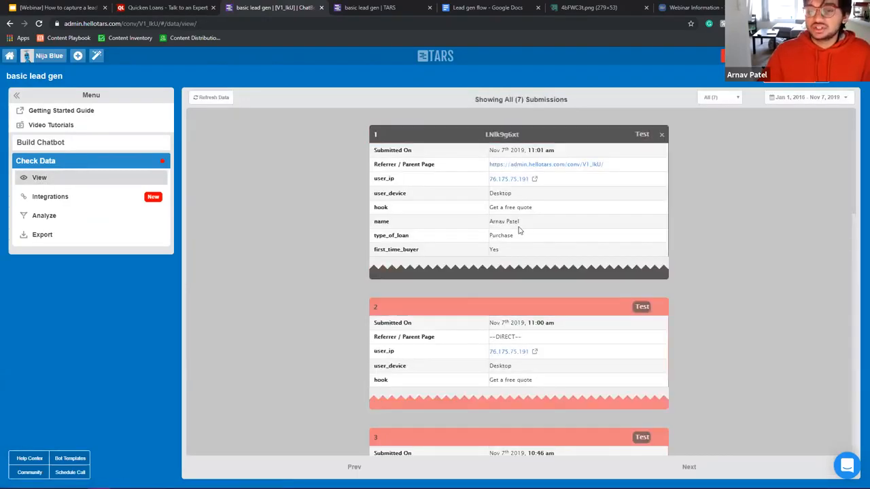
{"action": "scroll", "coordinate": [519, 230], "scroll_direction": "down", "scroll_amount": 10}
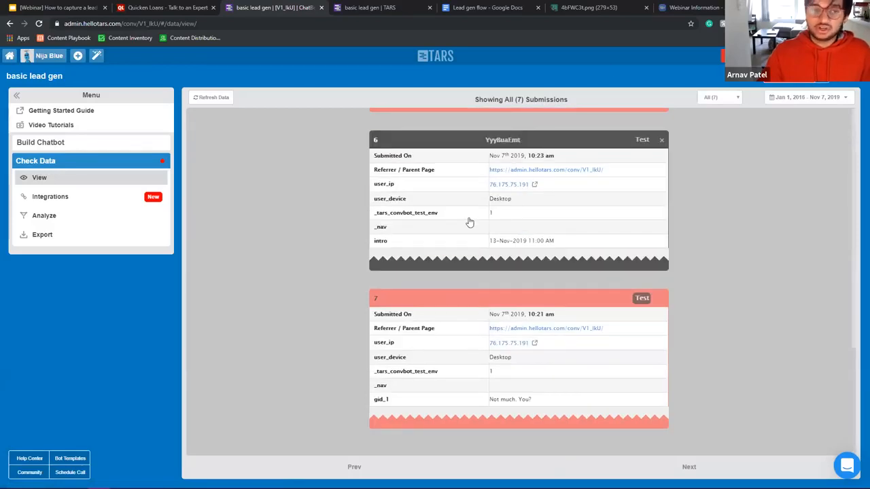
{"action": "left_click", "coordinate": [64, 198]}
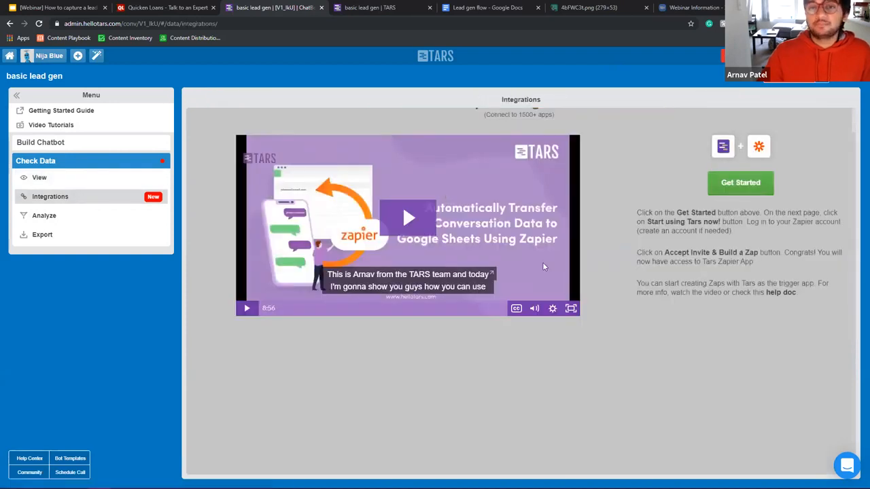
{"action": "scroll", "coordinate": [542, 267], "scroll_direction": "up", "scroll_amount": 1}
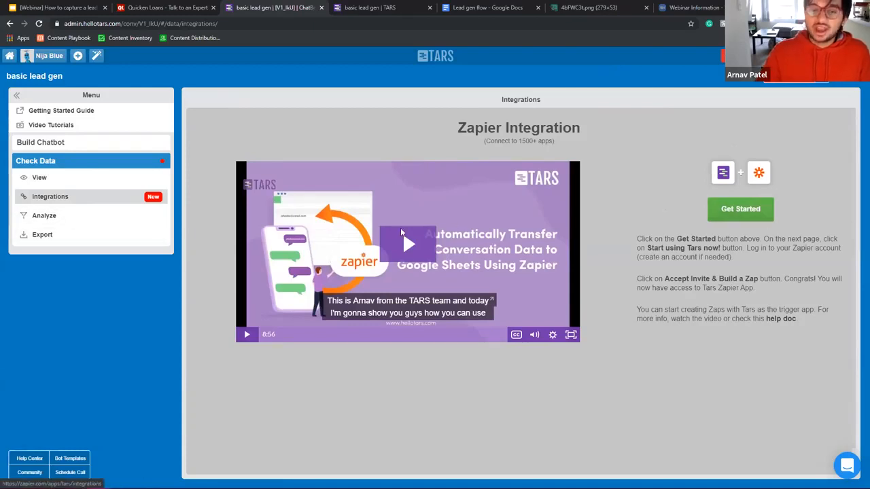
{"action": "left_click", "coordinate": [54, 219]}
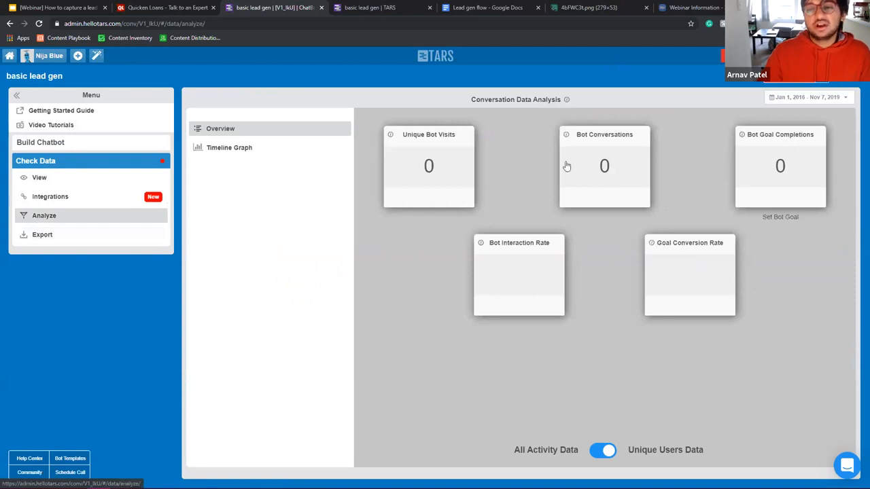
{"action": "left_click", "coordinate": [88, 235]}
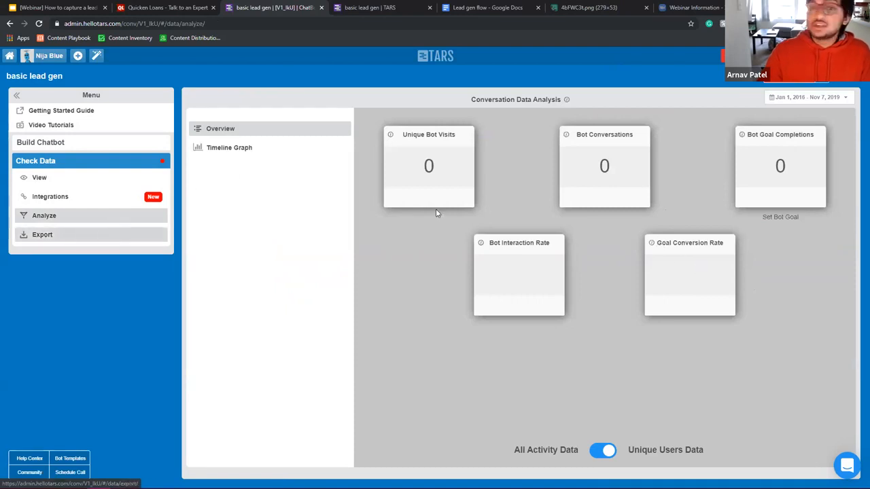
{"action": "left_click", "coordinate": [536, 186]}
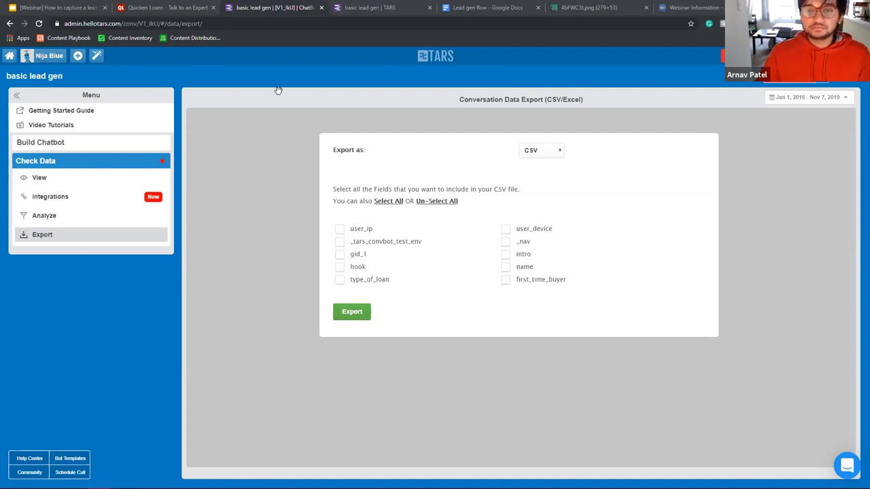
{"action": "left_click", "coordinate": [90, 179]}
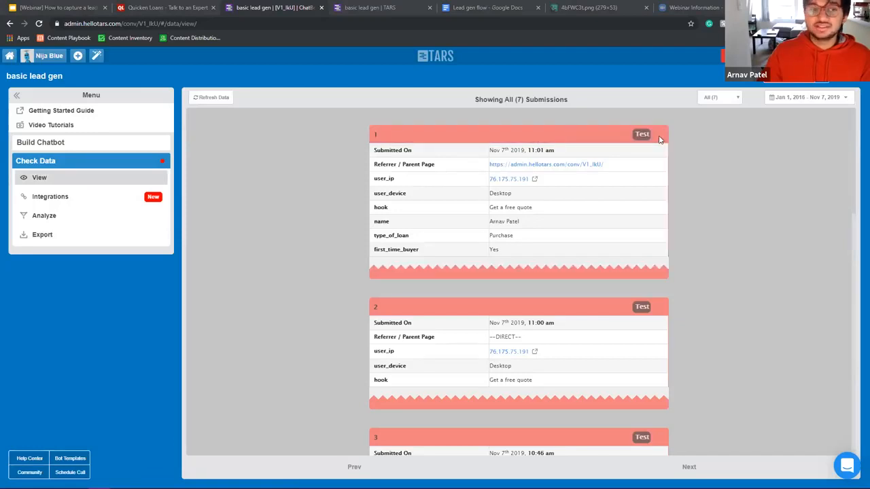
{"action": "left_click", "coordinate": [68, 142]}
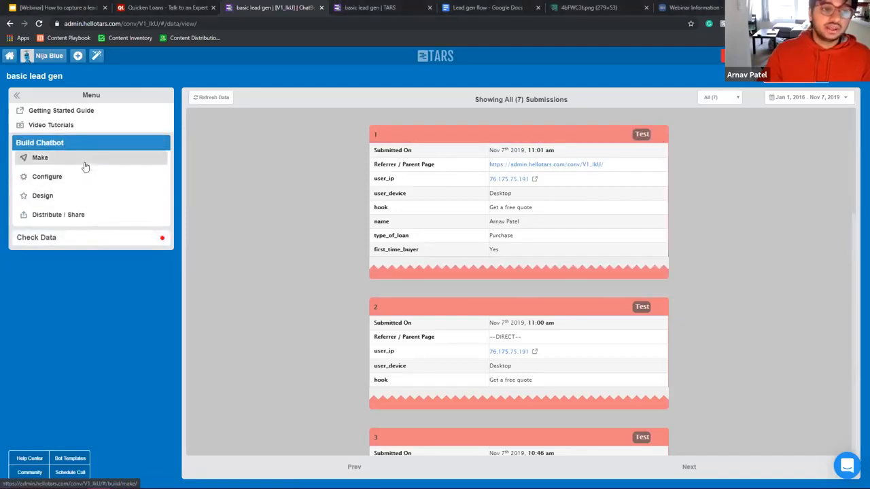
{"action": "left_click", "coordinate": [85, 161]}
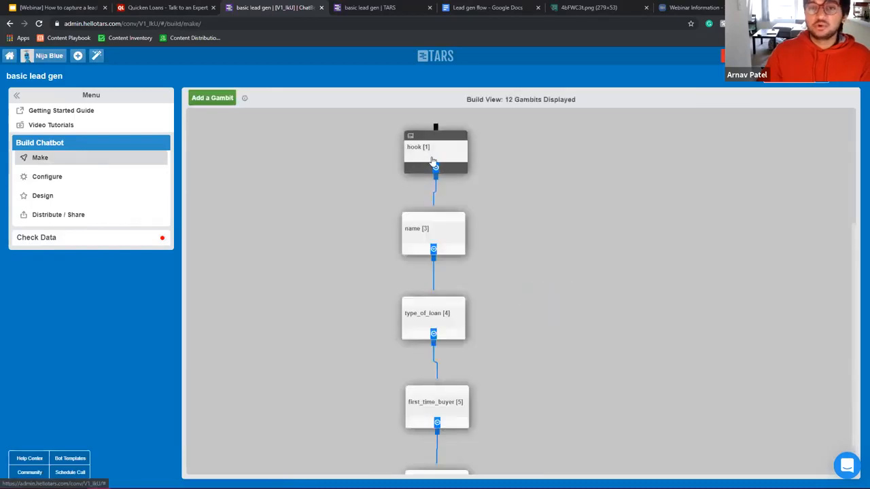
Step: Re-save the hook and name gambits and nudge the hook node slightly up and left
{"action": "left_click", "coordinate": [445, 149]}
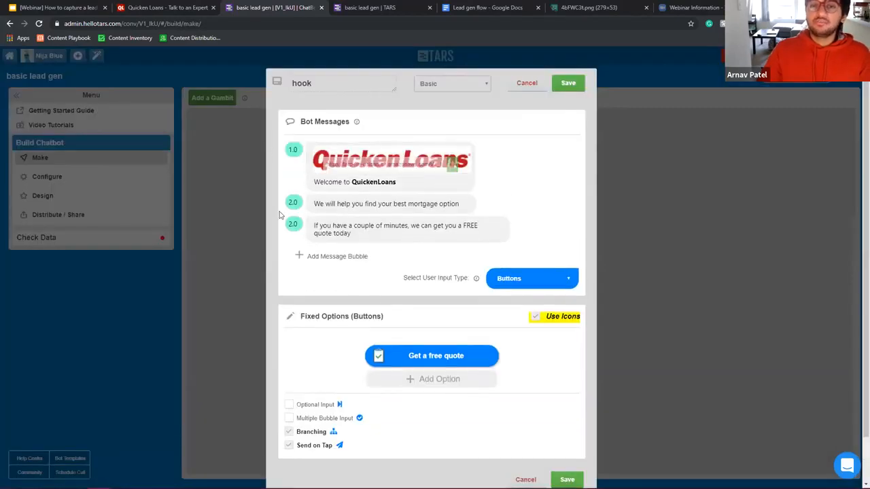
{"action": "left_click", "coordinate": [576, 86]}
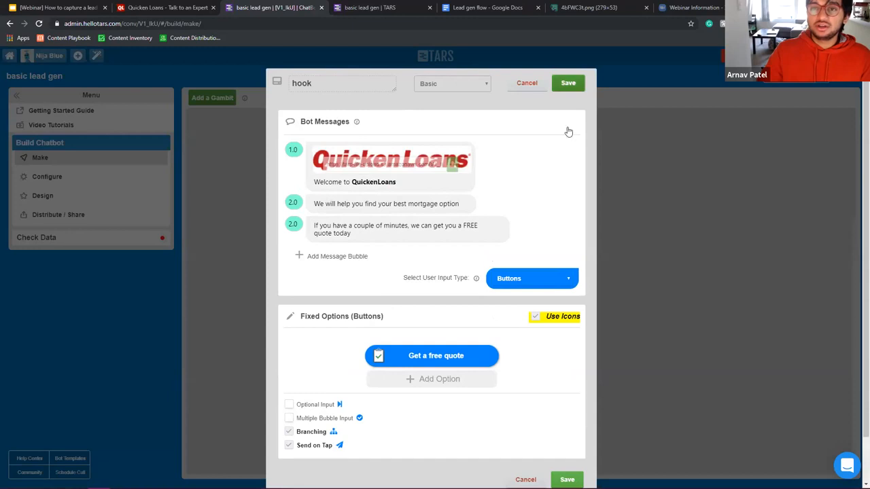
{"action": "left_click", "coordinate": [460, 218]}
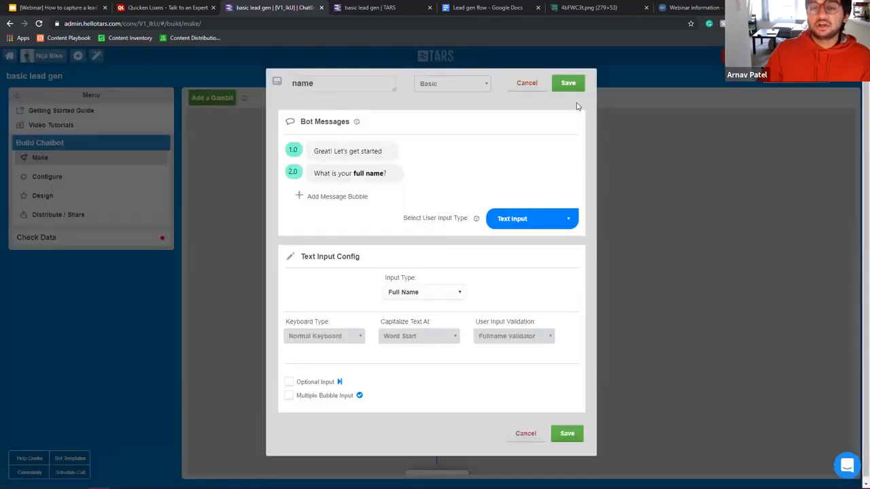
{"action": "left_click", "coordinate": [568, 83]}
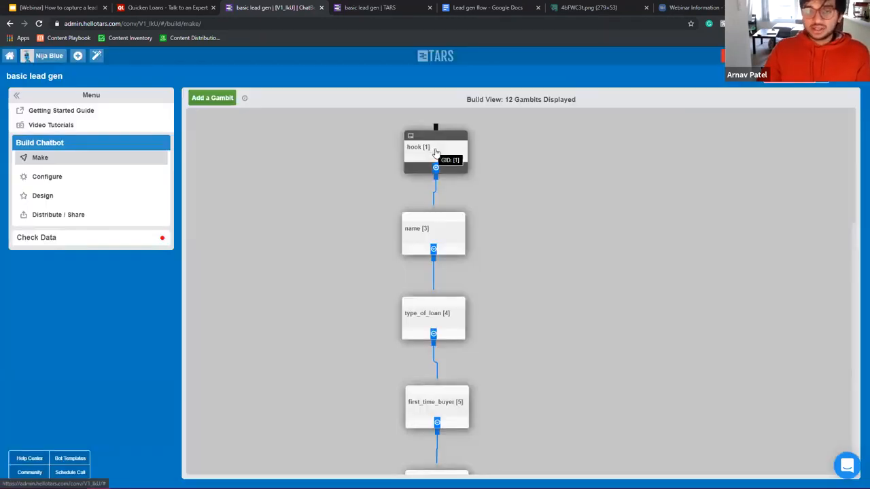
{"action": "left_click_drag", "start_coordinate": [438, 155], "coordinate": [424, 148]}
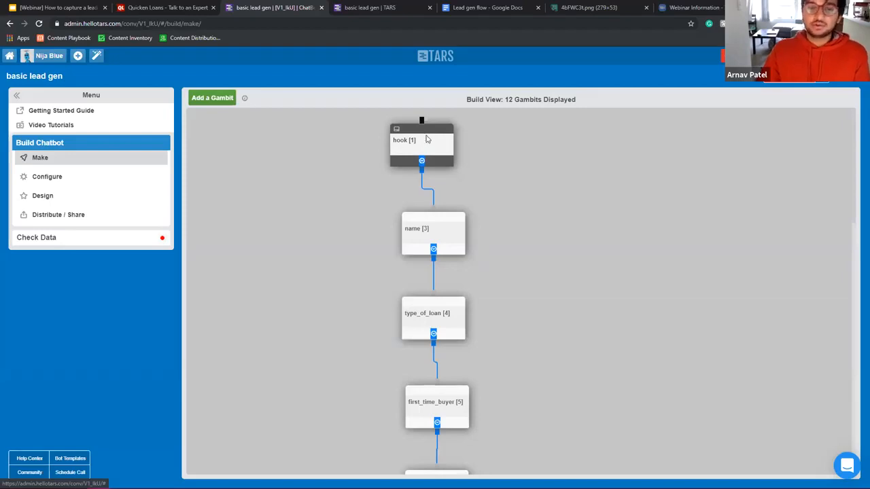
Step: Reopen the hook and name gambits several more times, saving each unchanged
{"action": "left_click", "coordinate": [426, 139]}
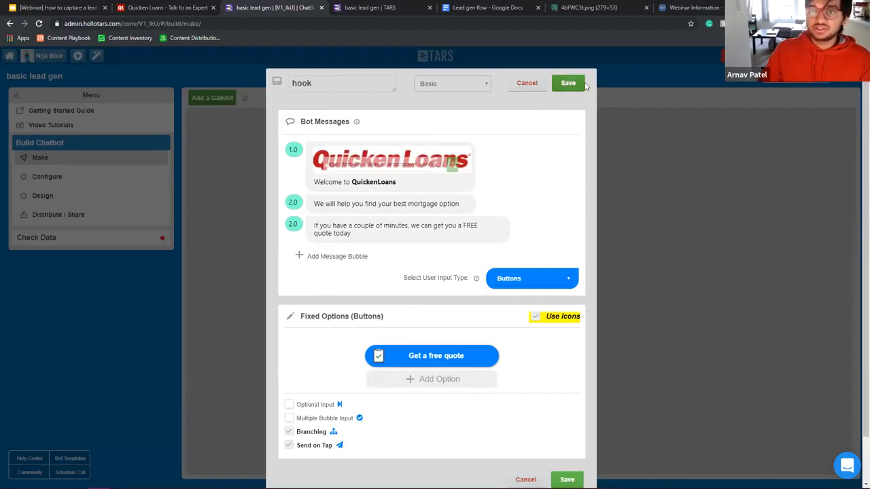
{"action": "left_click", "coordinate": [568, 84]}
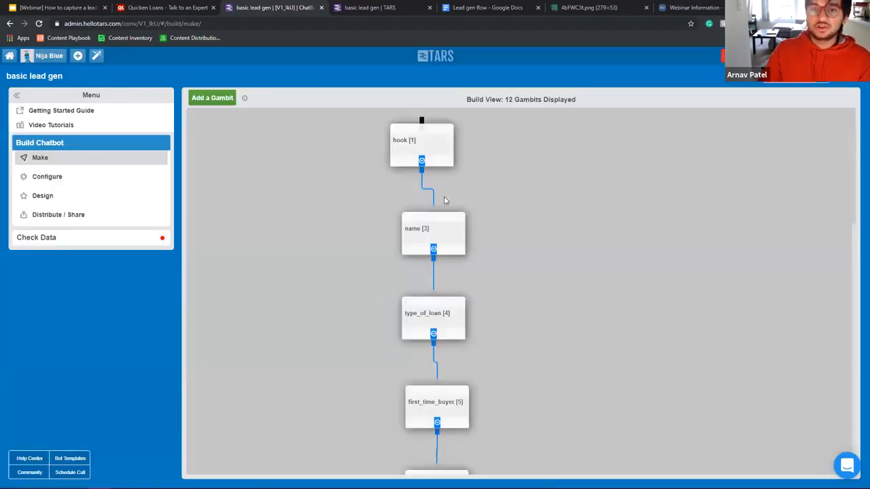
{"action": "left_click", "coordinate": [439, 165]}
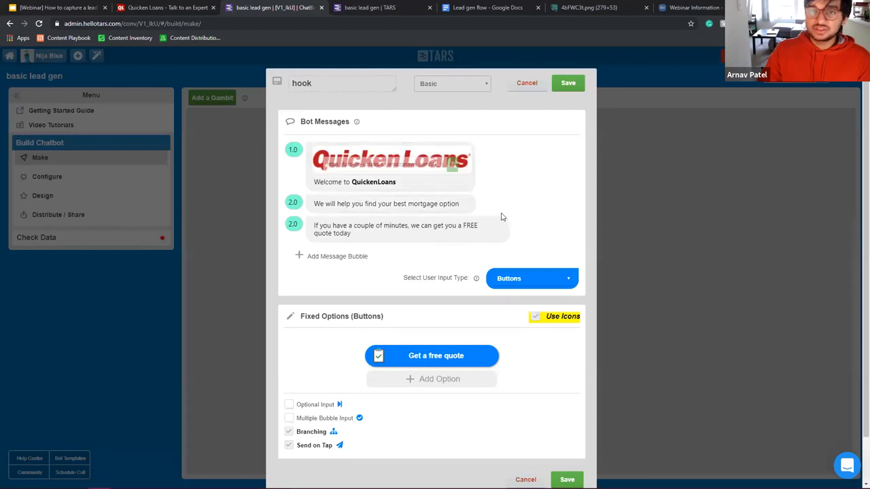
{"action": "key", "text": "Escape"}
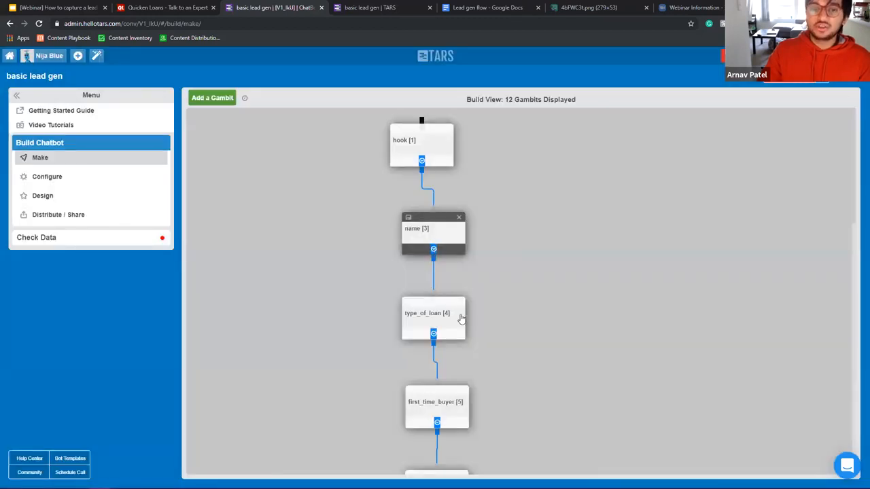
{"action": "left_click", "coordinate": [433, 250]}
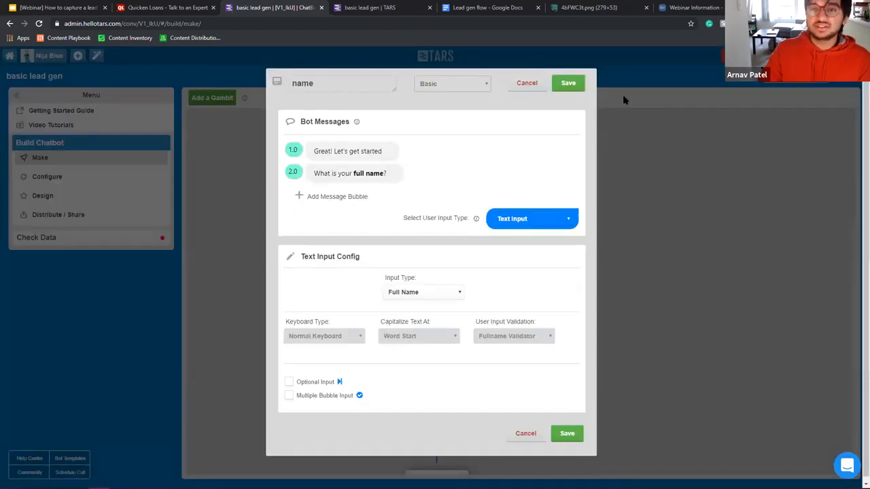
{"action": "left_click", "coordinate": [574, 88]}
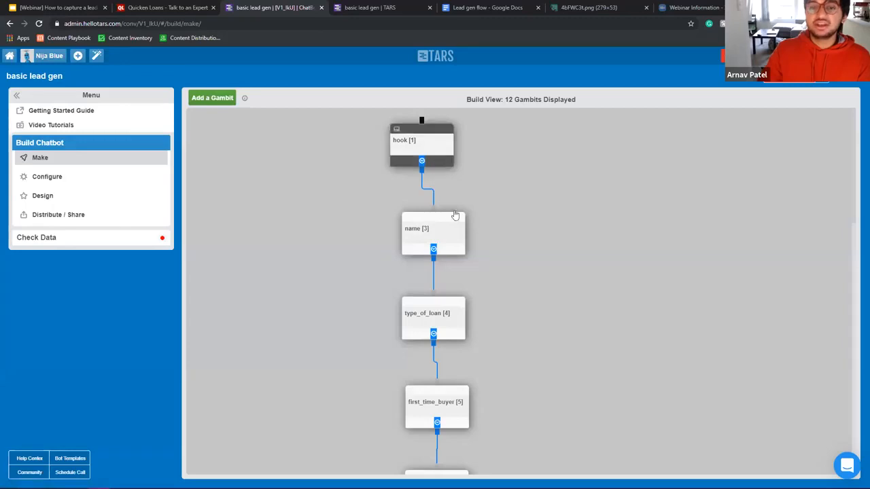
{"action": "left_click", "coordinate": [435, 160]}
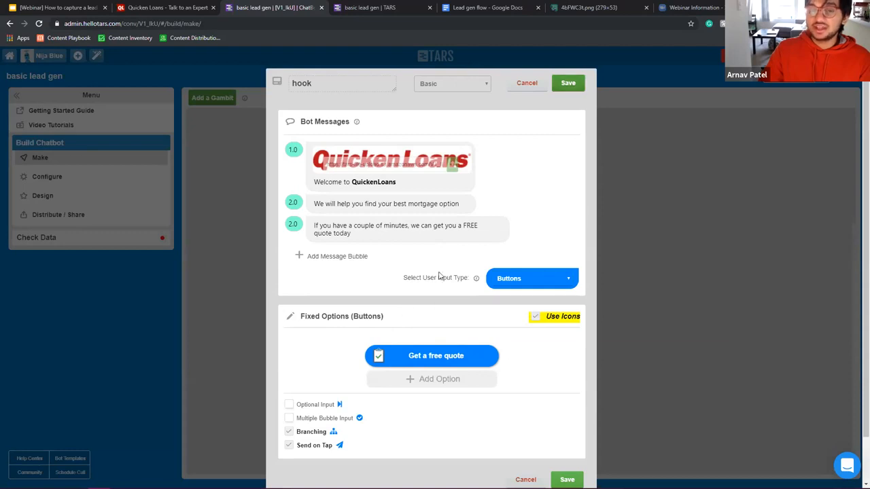
{"action": "left_click", "coordinate": [570, 83]}
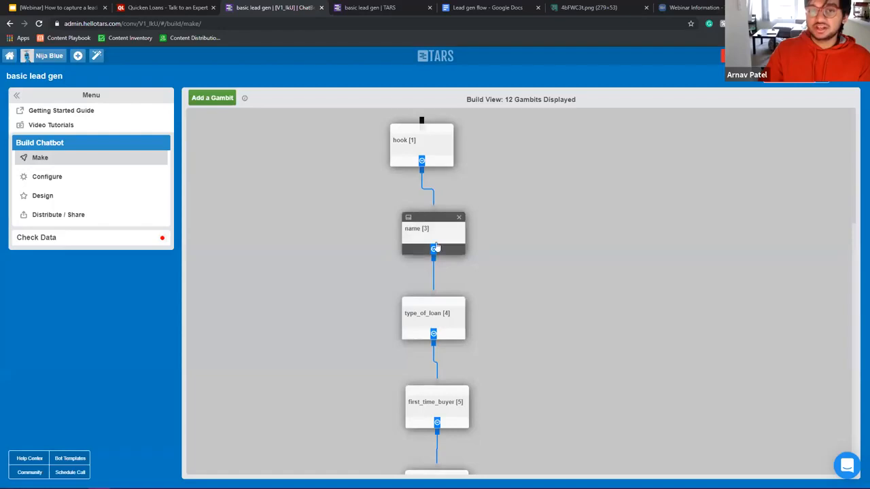
{"action": "left_click", "coordinate": [426, 221]}
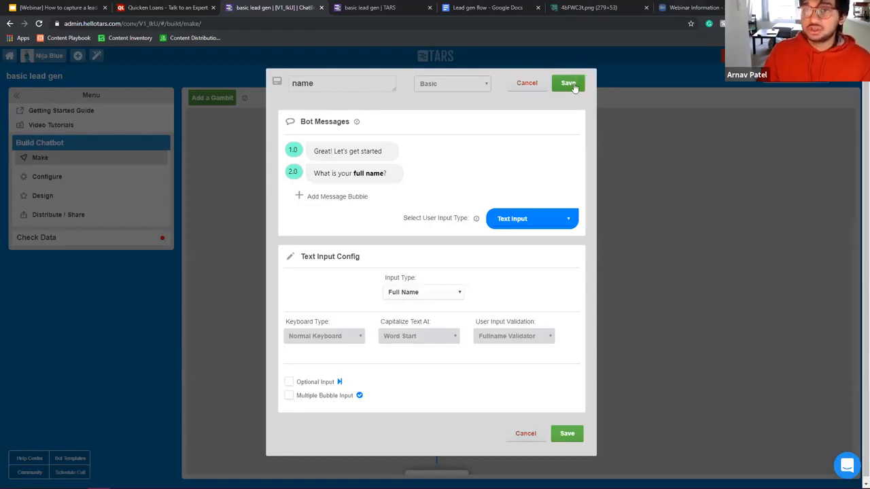
{"action": "left_click", "coordinate": [568, 84]}
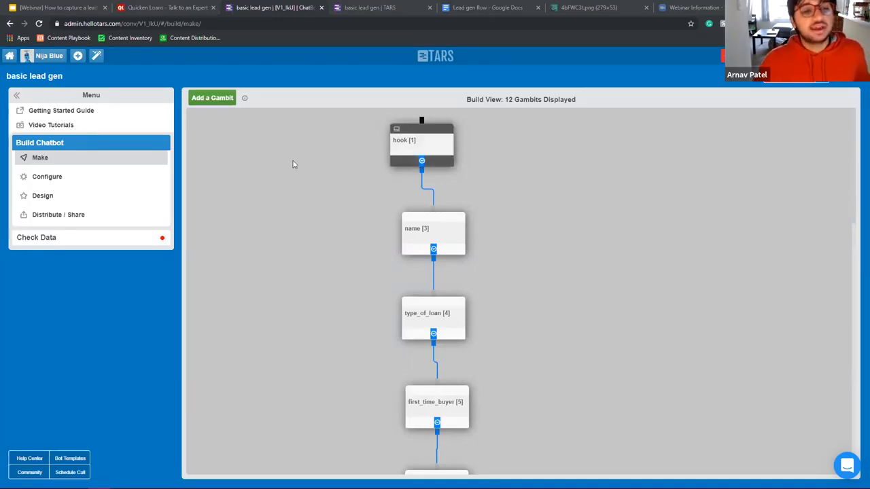
{"action": "left_click", "coordinate": [95, 241]}
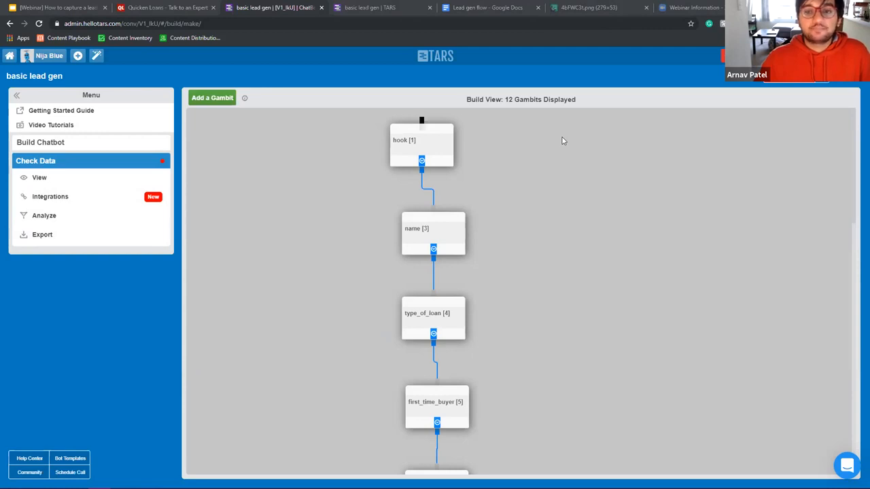
Step: Open Check Data > Analyze, checking the live chatbot's address, and settle on the zero-count overview
{"action": "left_click", "coordinate": [46, 219]}
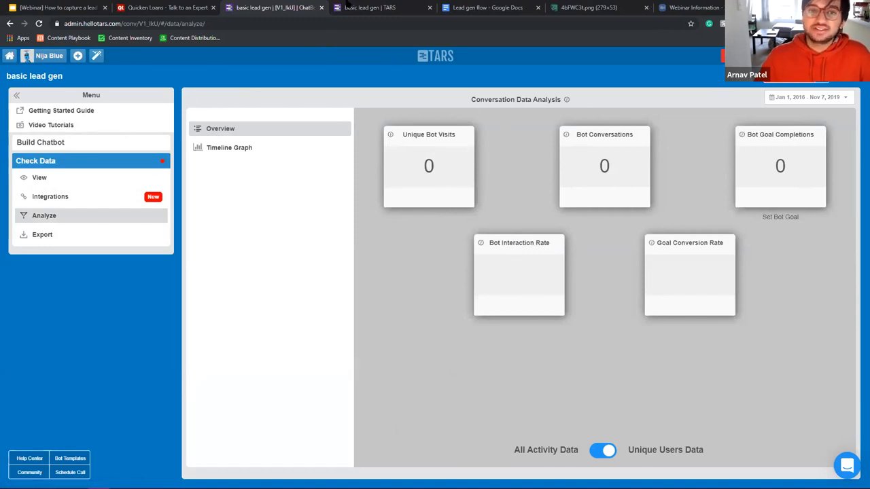
{"action": "left_click", "coordinate": [367, 7]}
{"action": "left_click", "coordinate": [164, 23]}
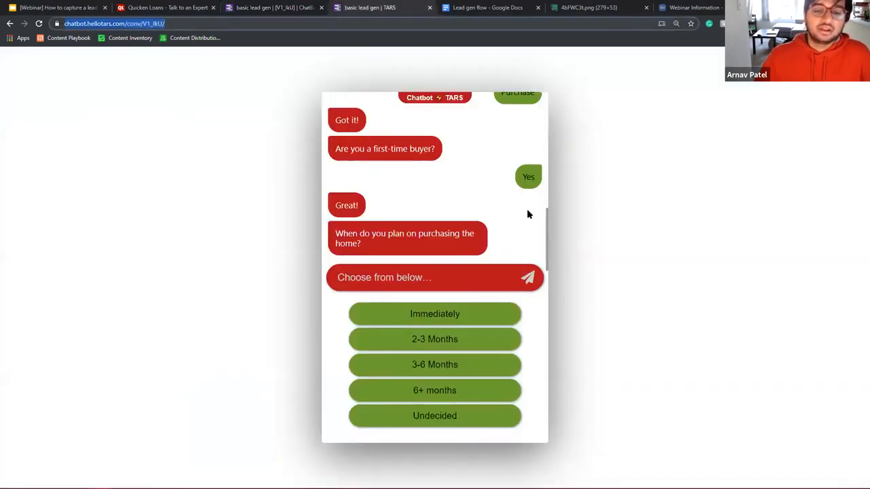
{"action": "left_click", "coordinate": [275, 7]}
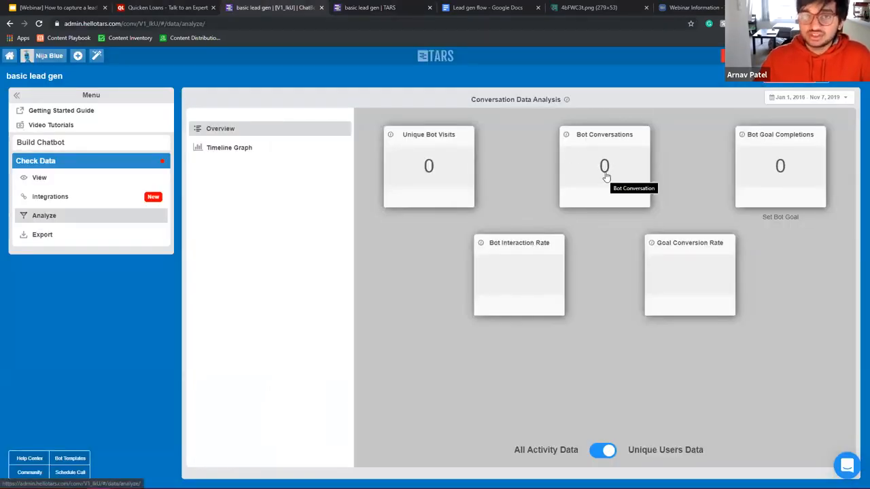
{"action": "left_click", "coordinate": [360, 7]}
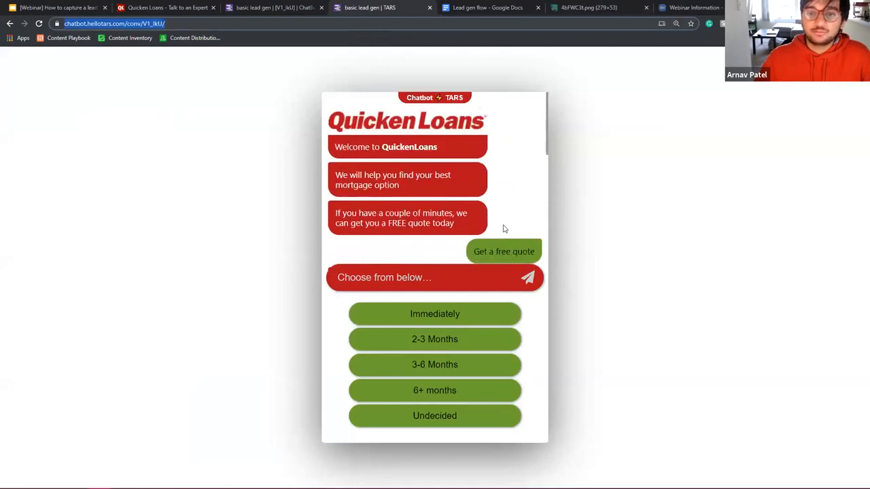
{"action": "left_click", "coordinate": [268, 8]}
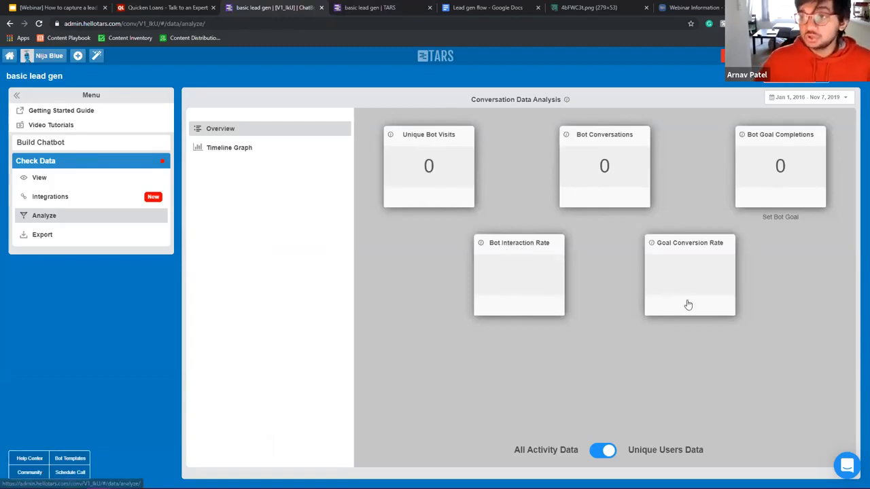
Step: Add [11] phone_number as the bot's goal gambit and save the goal settings
{"action": "left_click", "coordinate": [773, 219]}
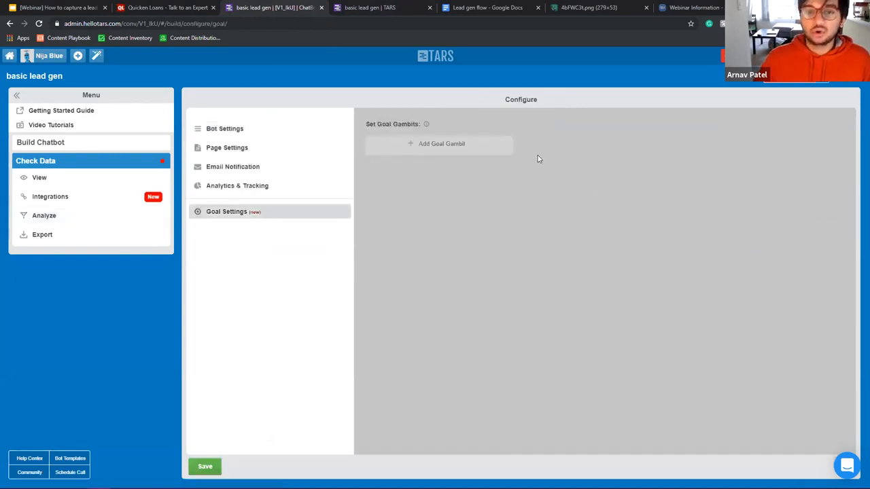
{"action": "left_click", "coordinate": [439, 145]}
{"action": "left_click", "coordinate": [436, 149]}
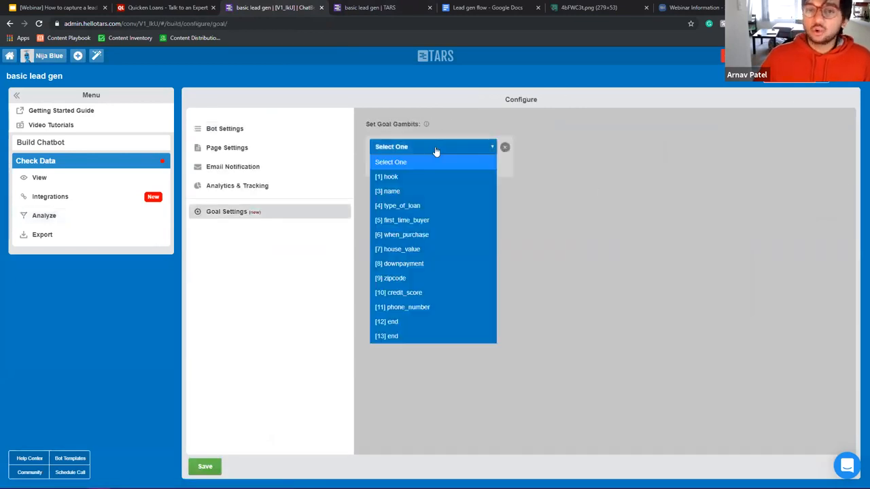
{"action": "left_click", "coordinate": [415, 308]}
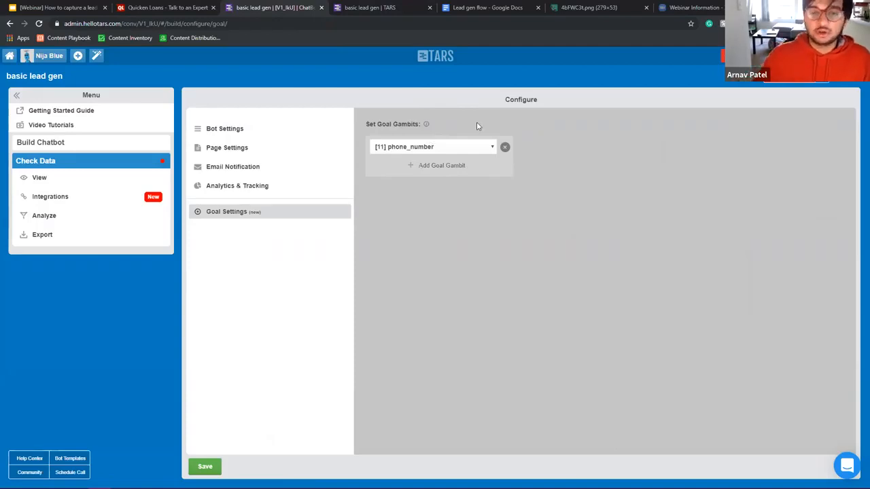
{"action": "left_click", "coordinate": [212, 464]}
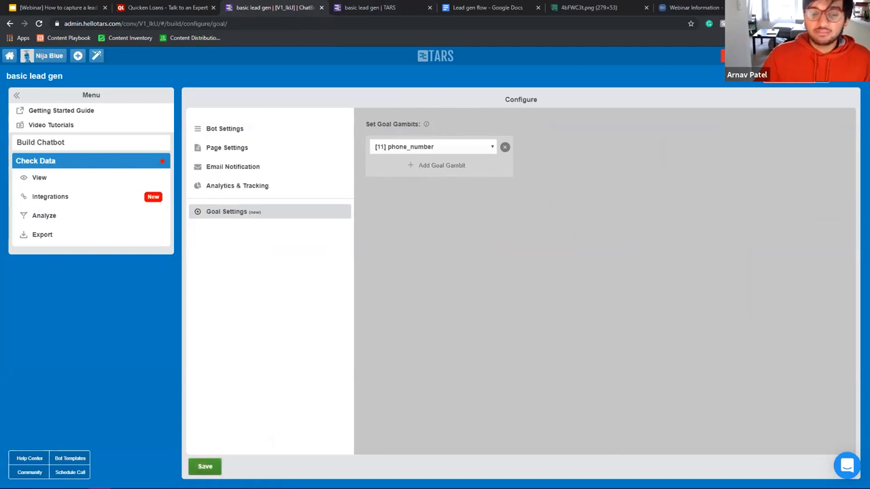
{"action": "left_click", "coordinate": [84, 216]}
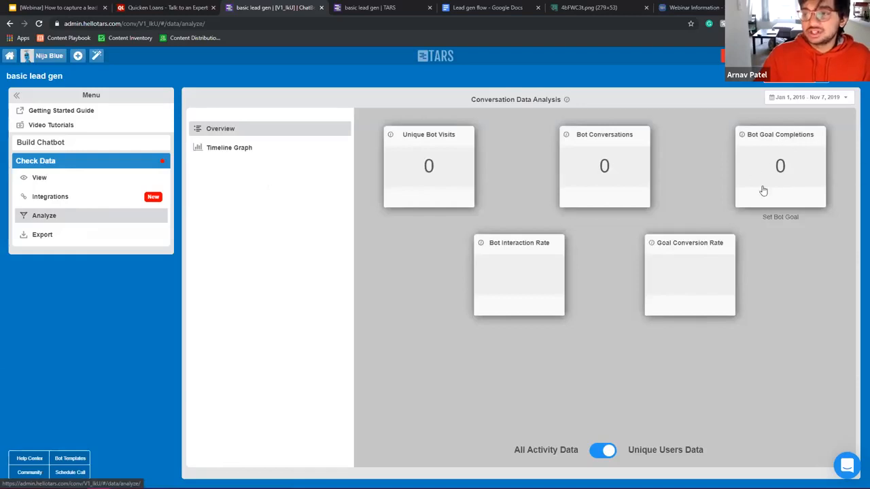
Step: Review the chatbot's gambit flow under Build Chatbot > Make
{"action": "left_click", "coordinate": [70, 143]}
{"action": "left_click", "coordinate": [70, 161]}
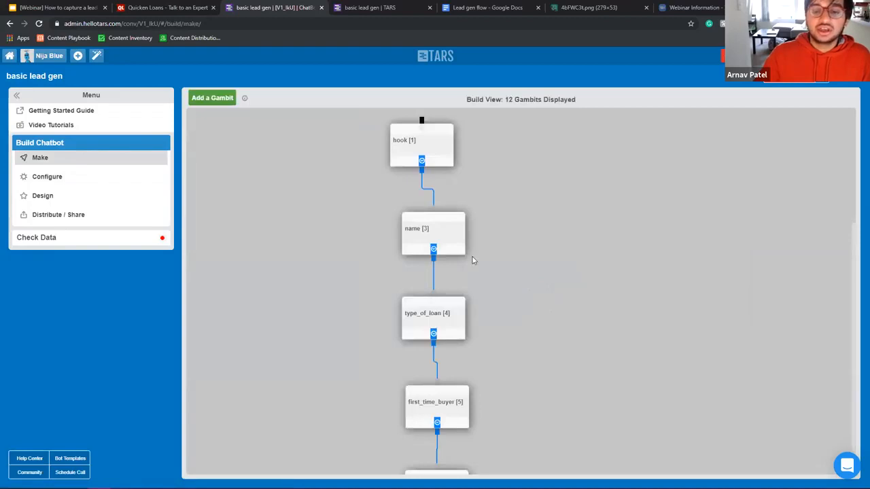
{"action": "scroll", "coordinate": [469, 264], "scroll_direction": "down", "scroll_amount": 15}
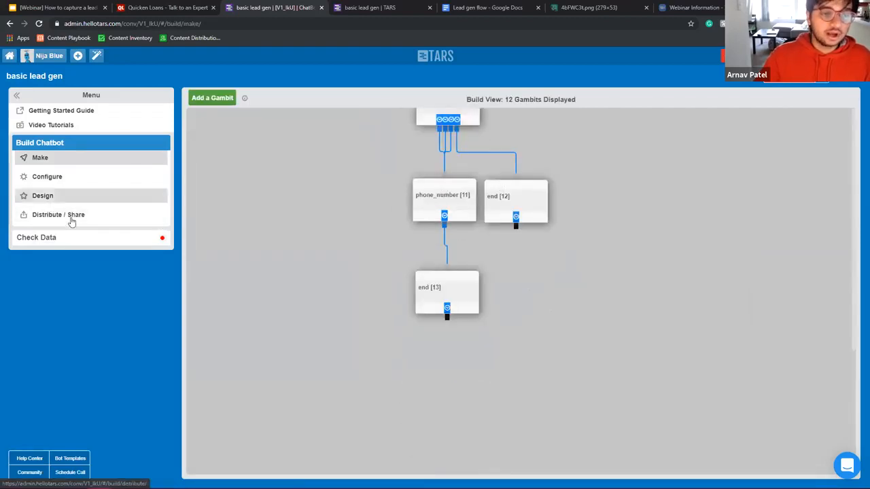
Step: Return to Check Data > Analyze and switch the analytics to the Timeline Graph view
{"action": "left_click", "coordinate": [74, 237]}
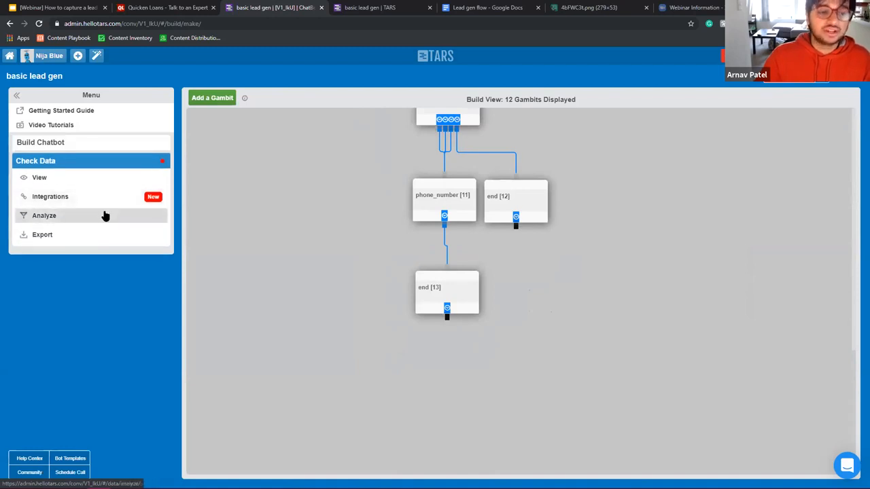
{"action": "left_click", "coordinate": [105, 216]}
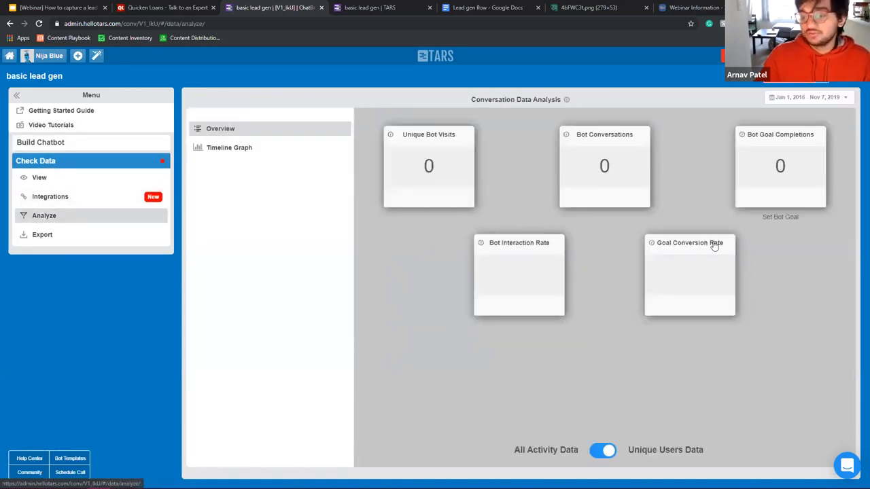
{"action": "right_click", "coordinate": [792, 187]}
{"action": "left_click", "coordinate": [689, 178]}
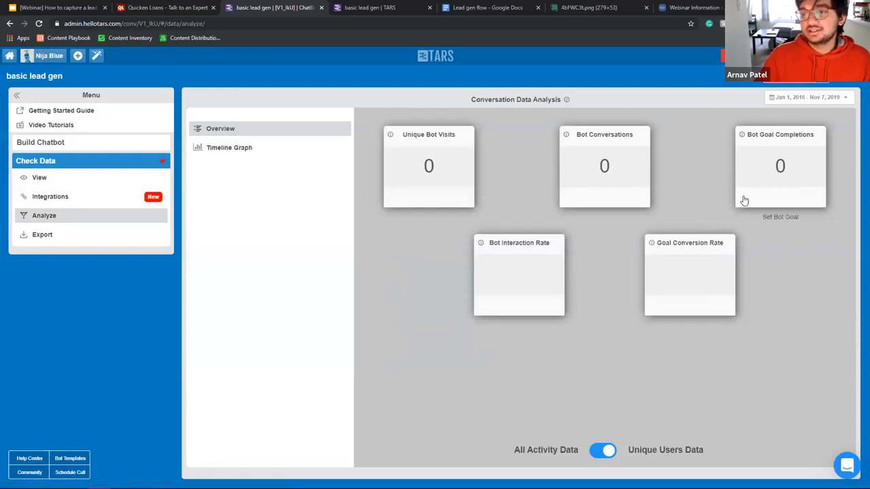
{"action": "mouse_move", "coordinate": [652, 246]}
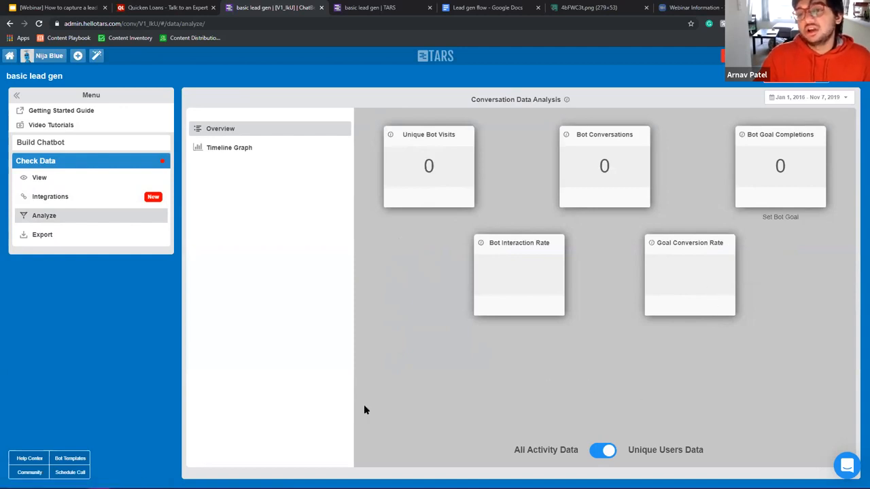
{"action": "left_click", "coordinate": [261, 151]}
{"action": "left_click", "coordinate": [224, 128]}
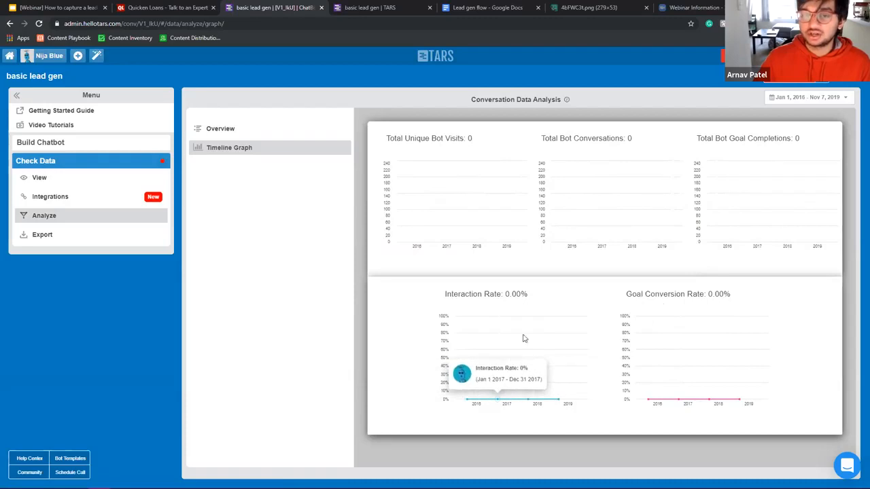
Step: Compare the live Quicken Loans chatbot with the analytics dashboard, then go to the Zapier Integrations page
{"action": "left_click", "coordinate": [401, 7]}
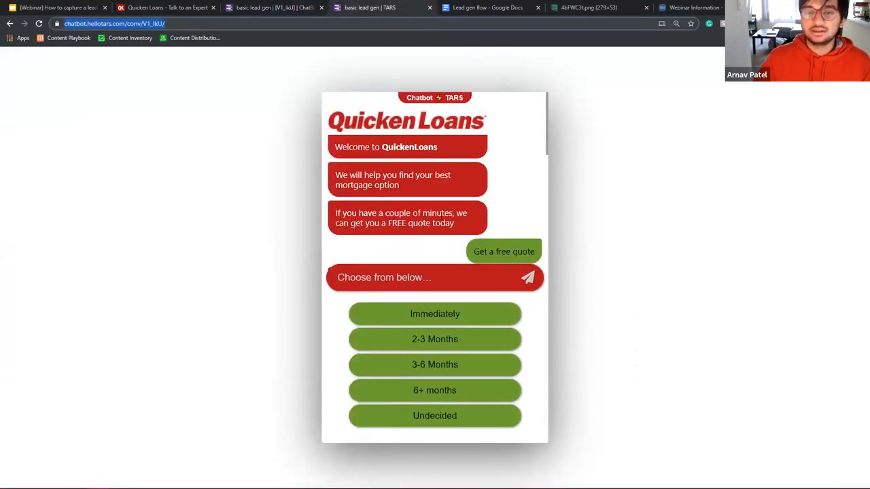
{"action": "left_click_drag", "start_coordinate": [435, 176], "coordinate": [479, 177]}
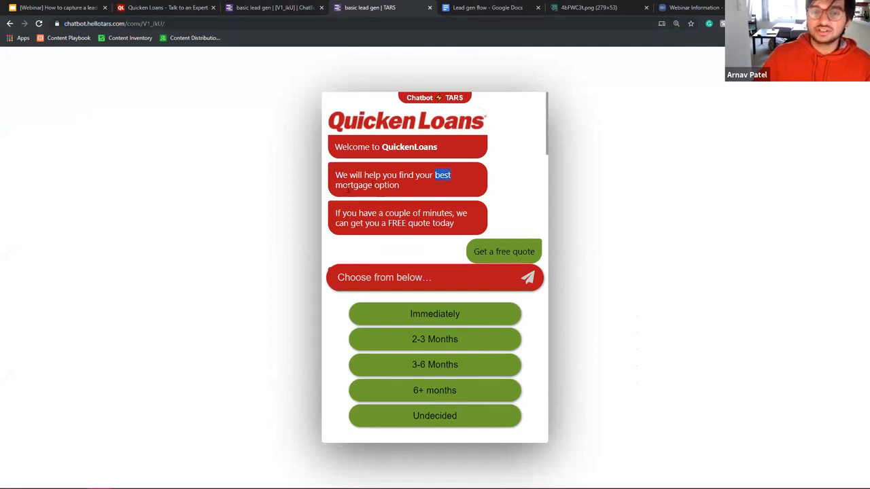
{"action": "left_click", "coordinate": [271, 8]}
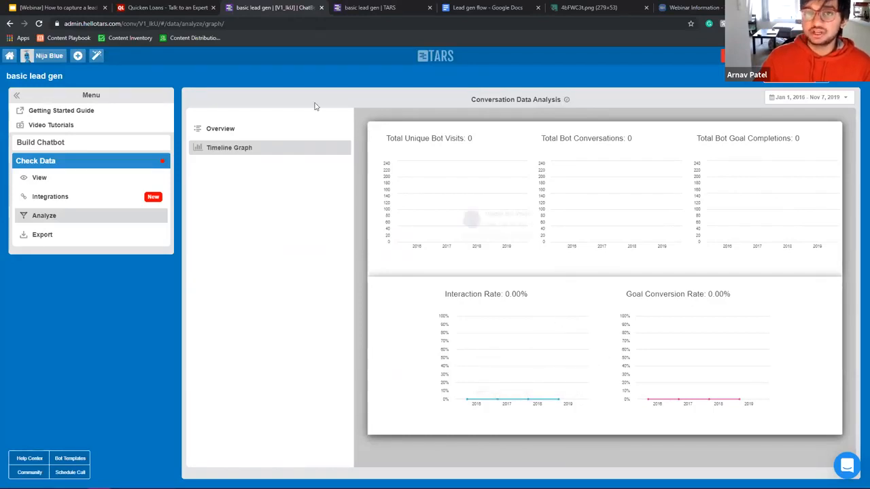
{"action": "left_click", "coordinate": [366, 6]}
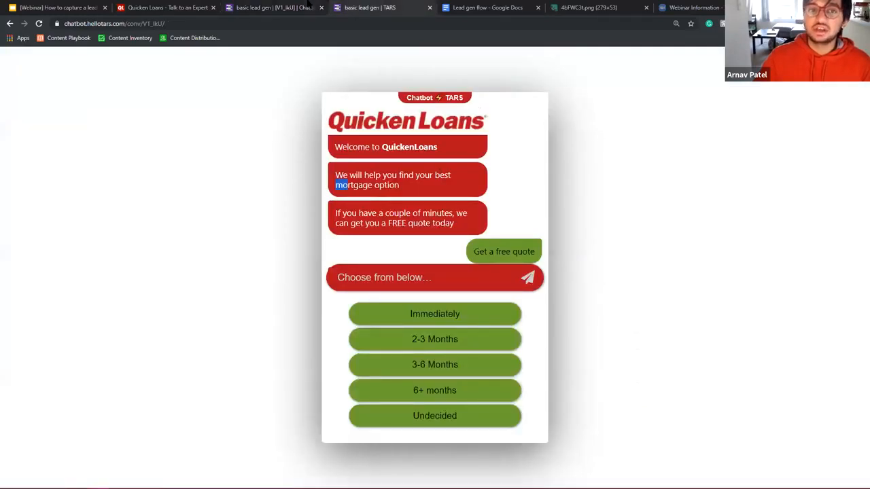
{"action": "left_click", "coordinate": [311, 7]}
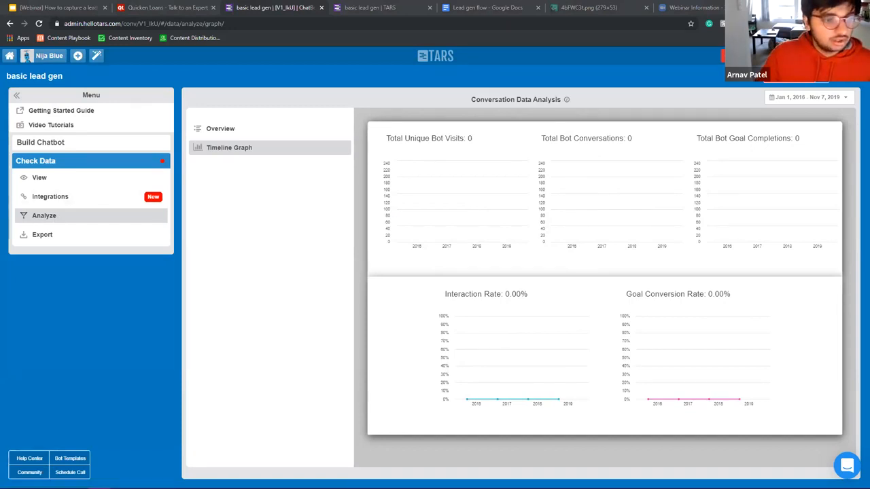
{"action": "left_click", "coordinate": [78, 198]}
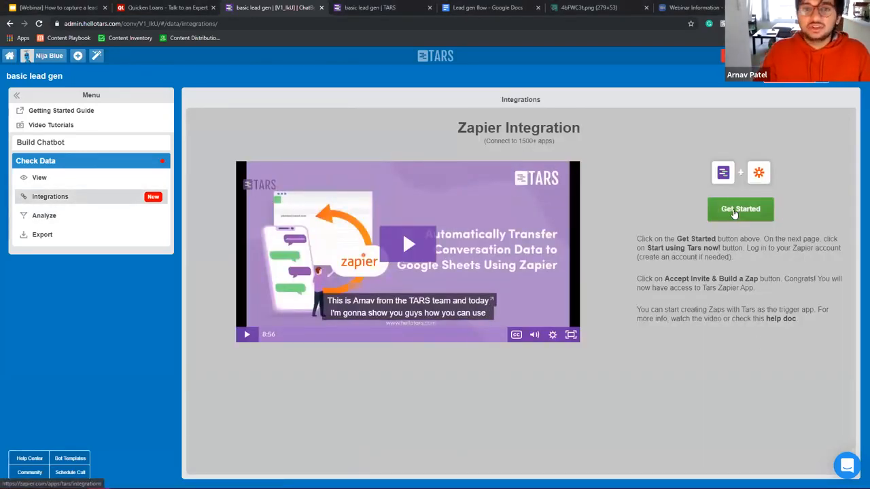
Step: Start the Zapier connection and find the Tars app page by searching Zapier's apps for 'TRS'
{"action": "left_click", "coordinate": [734, 212]}
{"action": "left_click", "coordinate": [334, 8]}
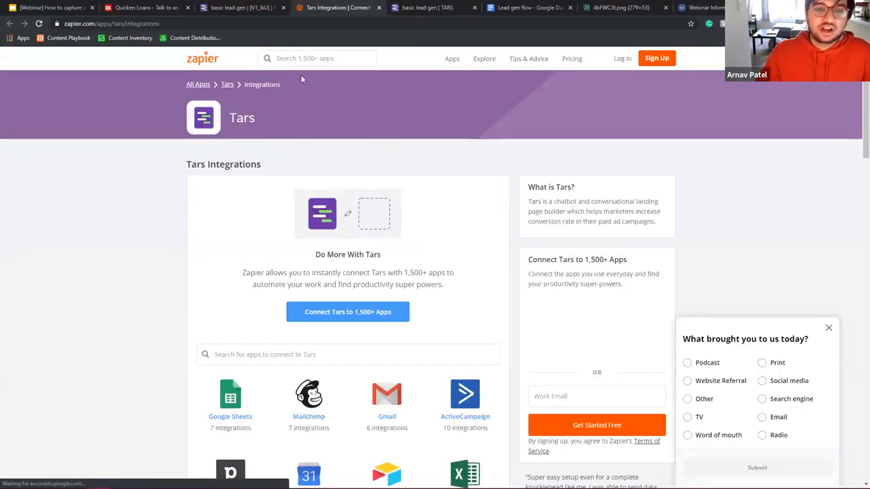
{"action": "left_click", "coordinate": [309, 59]}
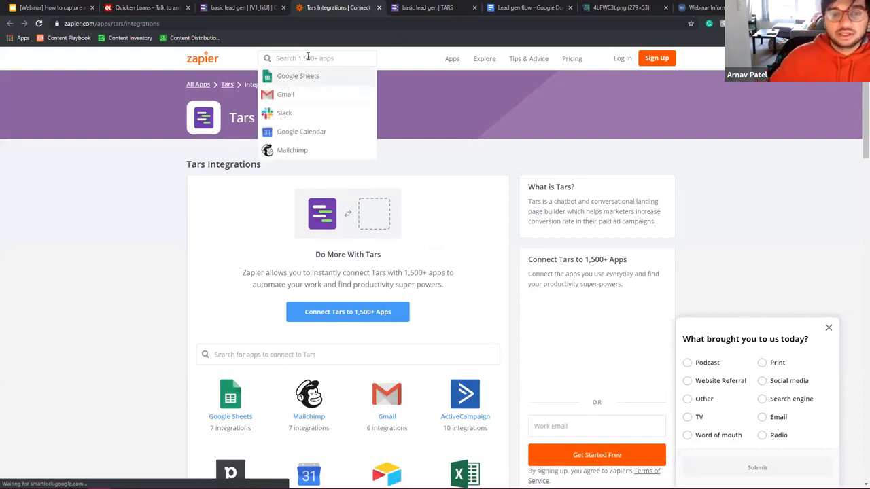
{"action": "type", "text": "T"}
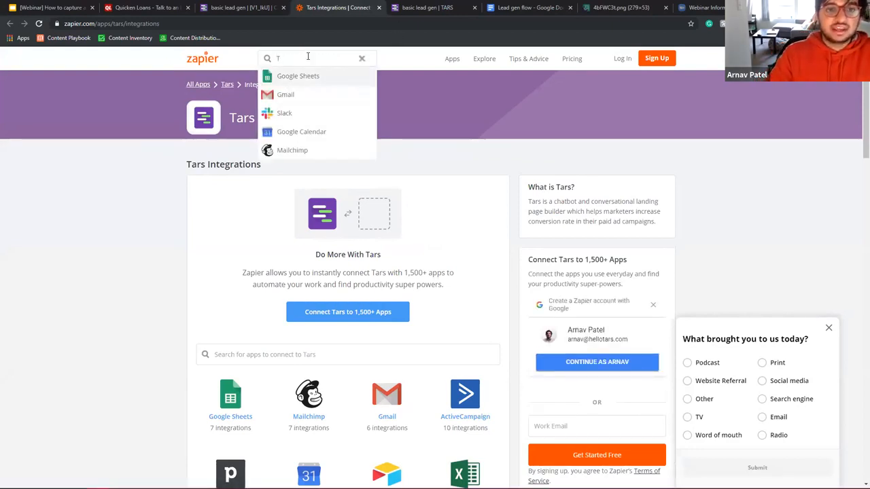
{"action": "type", "text": "RS"}
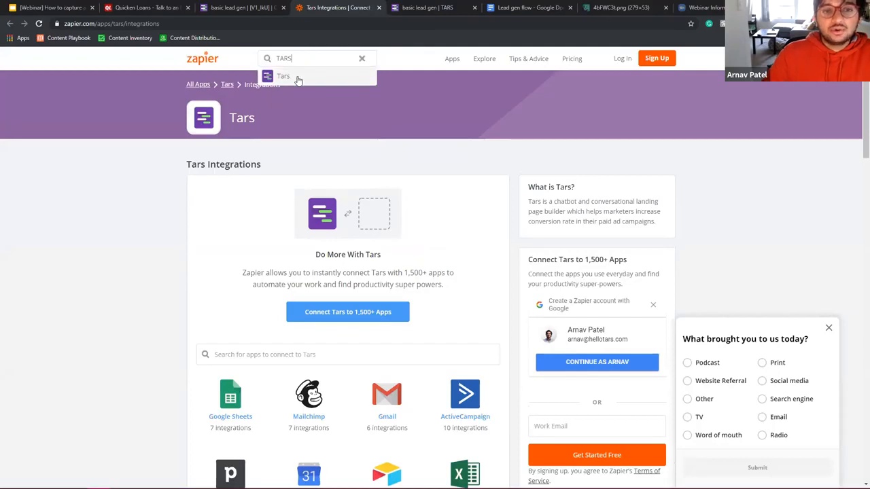
{"action": "left_click", "coordinate": [297, 75]}
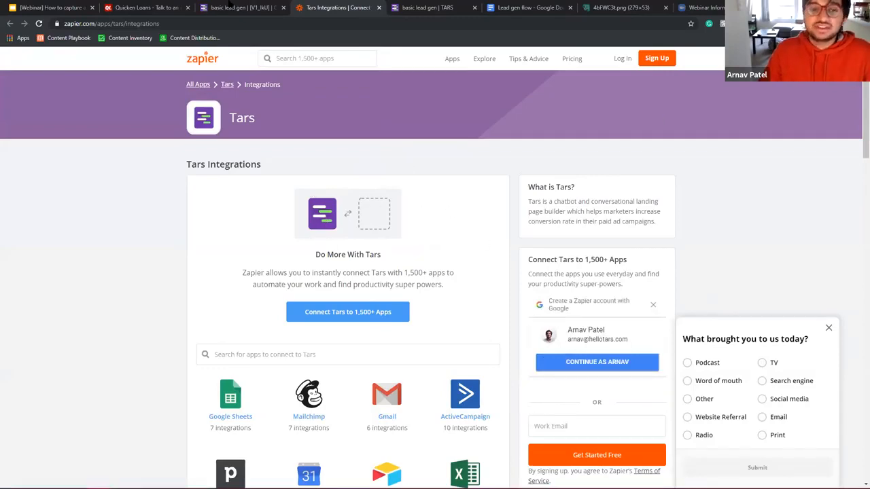
Step: Choose the Tars + ActiveCampaign integration from Zapier's Tars Integrations list
{"action": "left_click", "coordinate": [231, 6]}
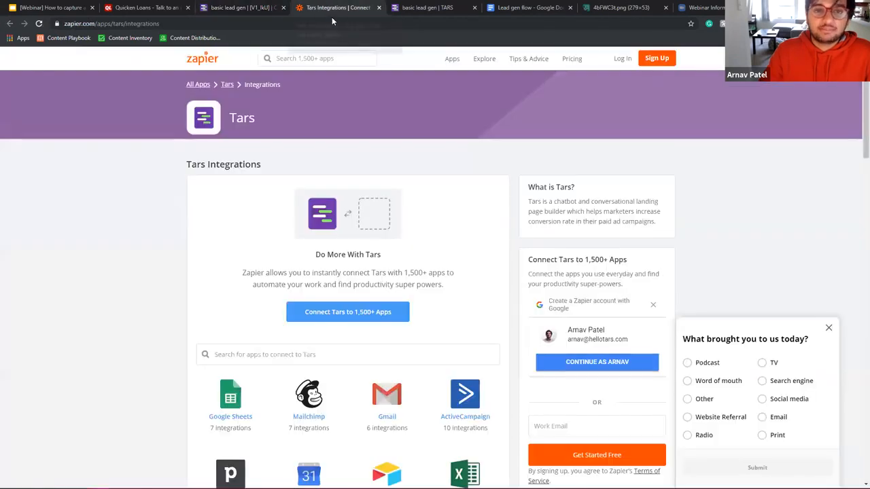
{"action": "left_click", "coordinate": [335, 8]}
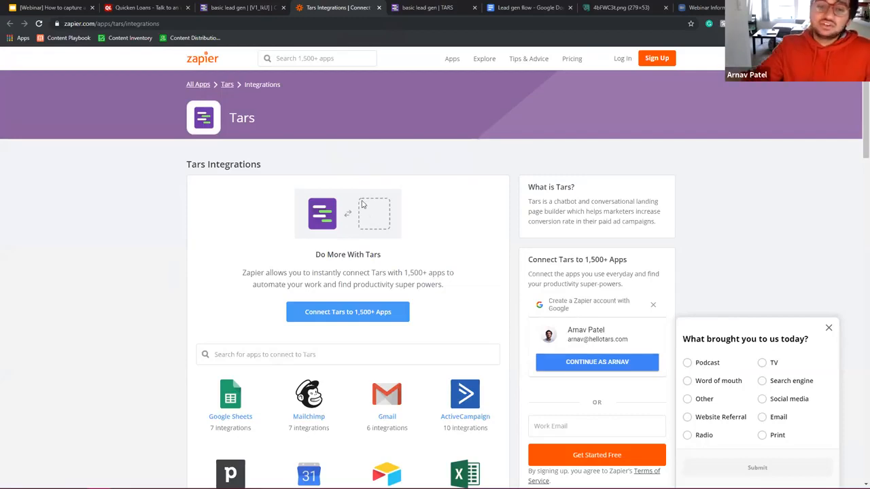
{"action": "left_click", "coordinate": [466, 412]}
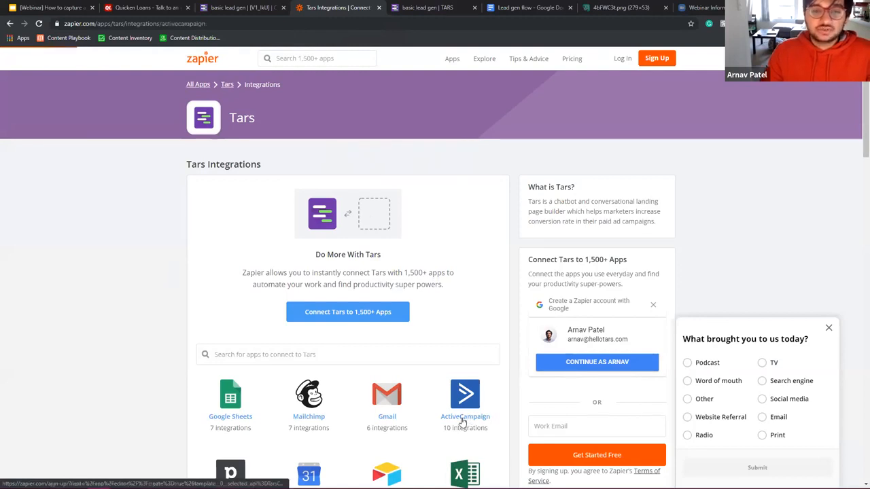